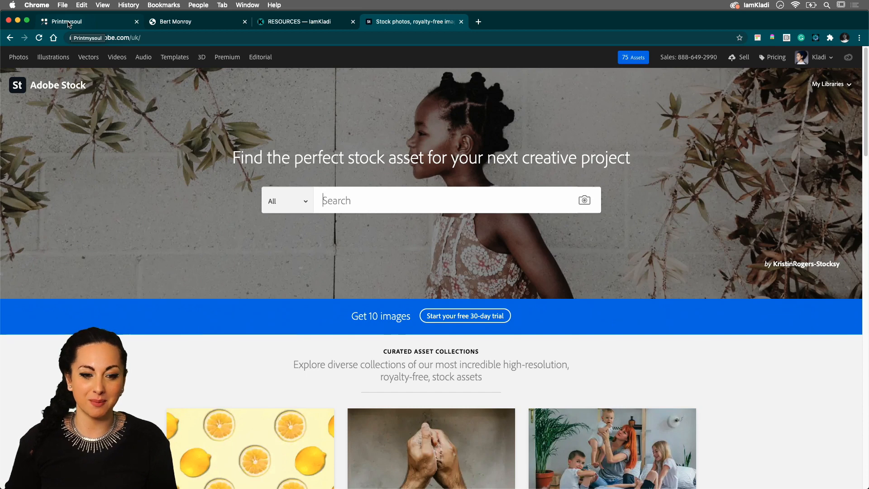
# Look through the portfolio projects on the Printmysoul home page, including Plant Therapy and Gapp Locums.
pyautogui.click(67, 23)
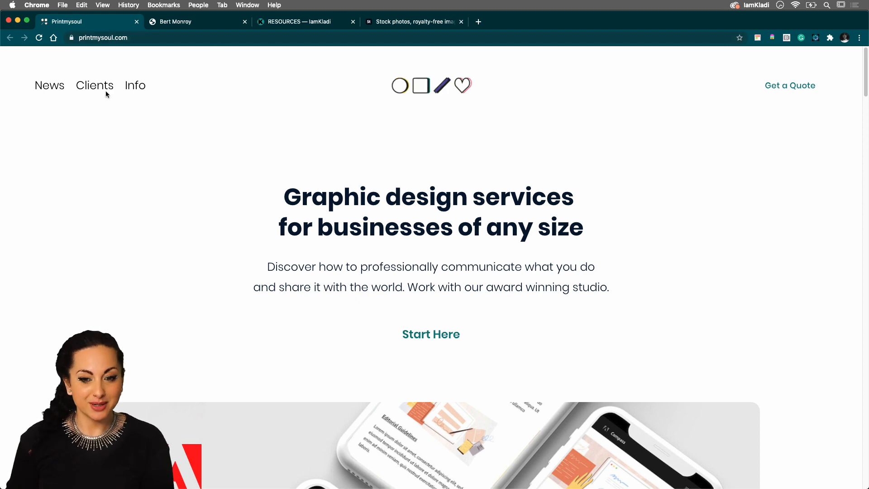
pyautogui.scroll(-8, 235, 148)
pyautogui.scroll(-2, 363, 199)
pyautogui.scroll(-12, 364, 199)
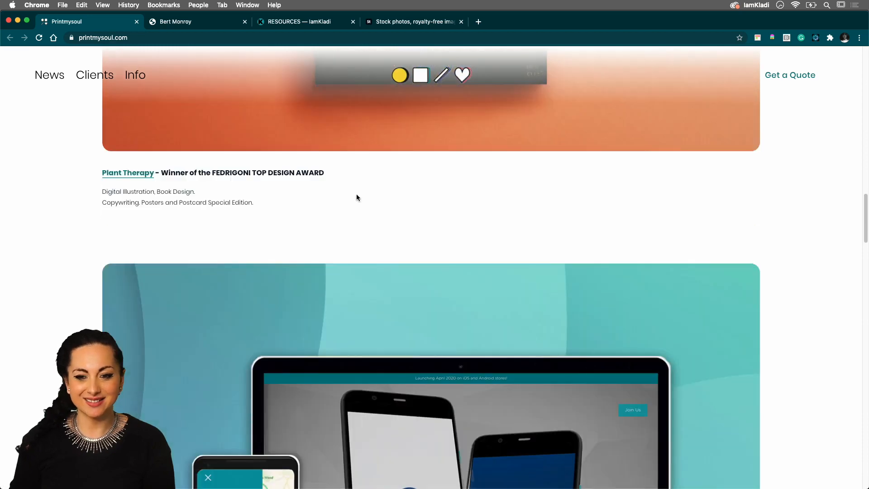
pyautogui.scroll(-10, 356, 196)
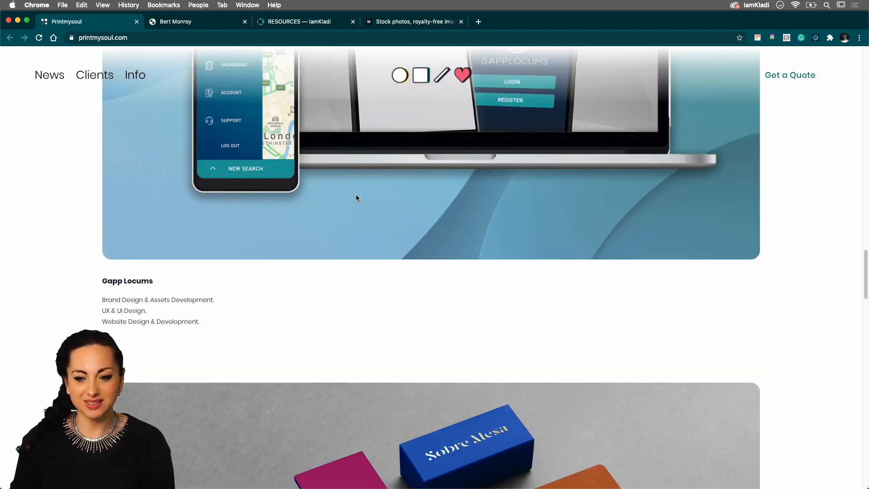
pyautogui.scroll(10, 353, 196)
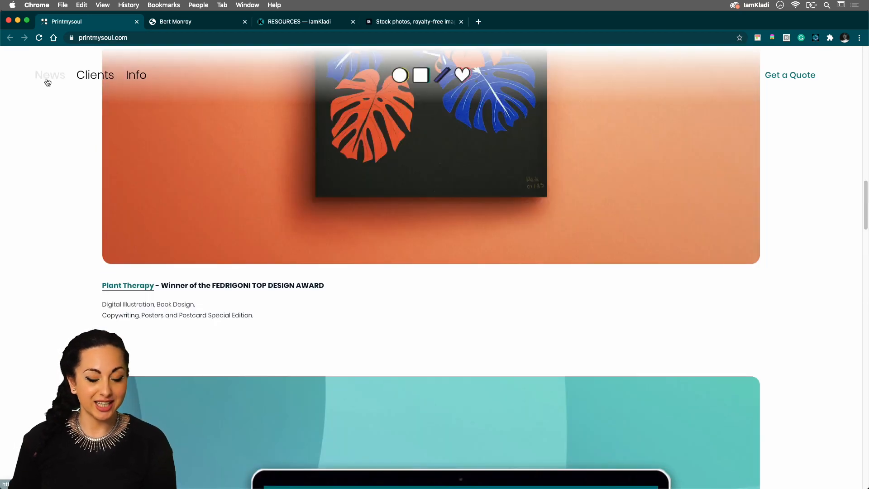
# Open the Printmysoul News page and review the international events, awards and Adobe Live on Bēhance entries.
pyautogui.click(47, 80)
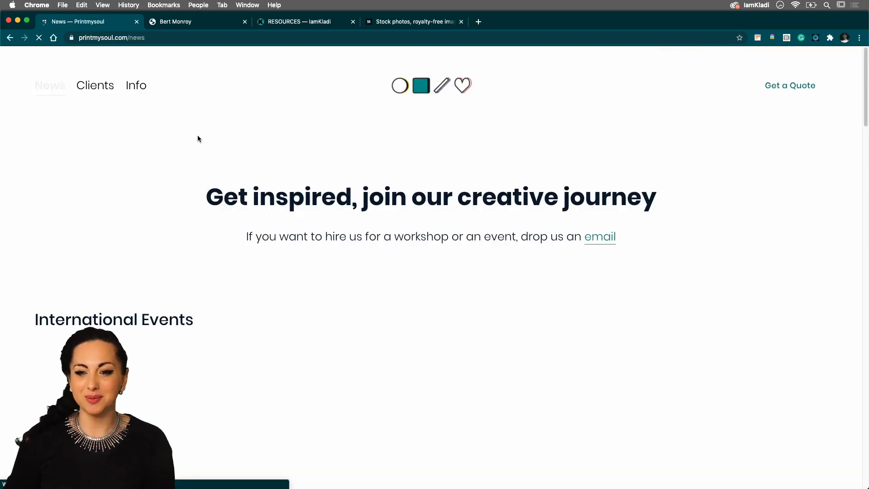
pyautogui.scroll(-3, 370, 219)
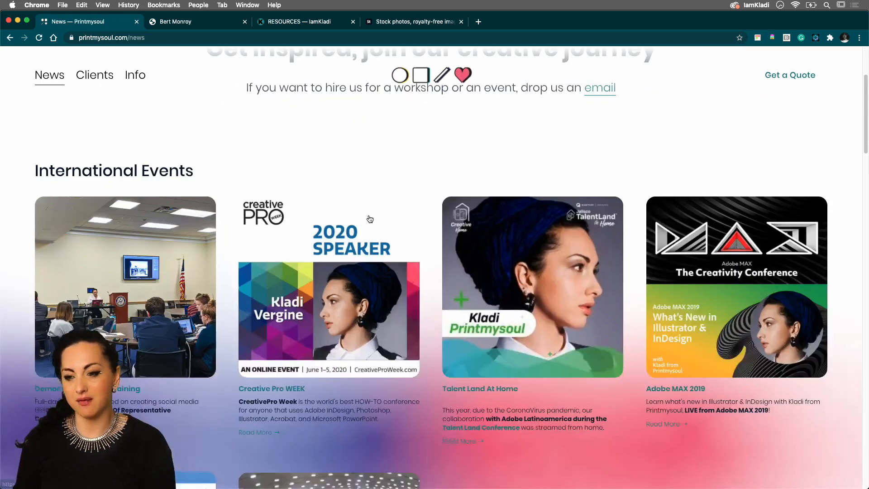
pyautogui.scroll(-2, 337, 227)
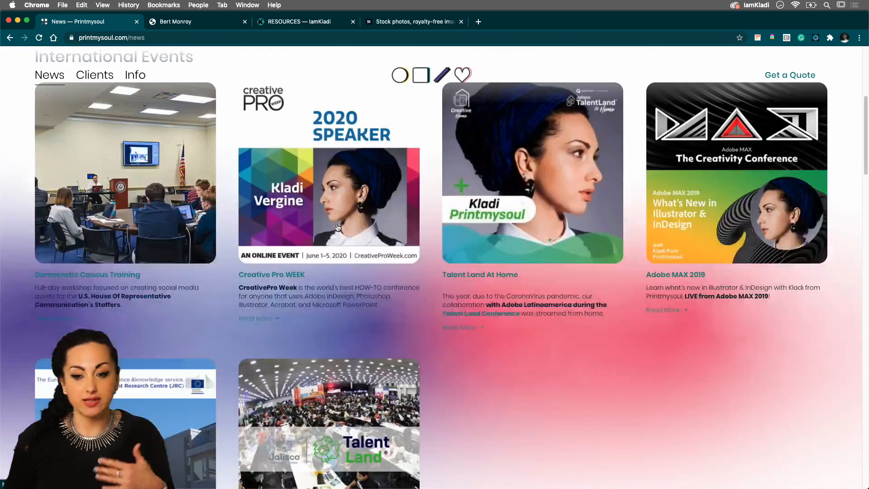
pyautogui.scroll(-3, 337, 227)
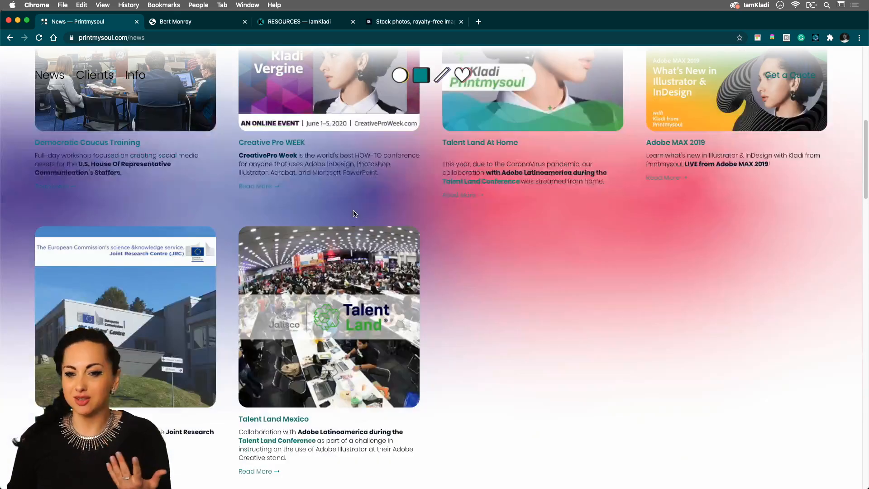
pyautogui.scroll(4, 356, 213)
pyautogui.scroll(-8, 354, 214)
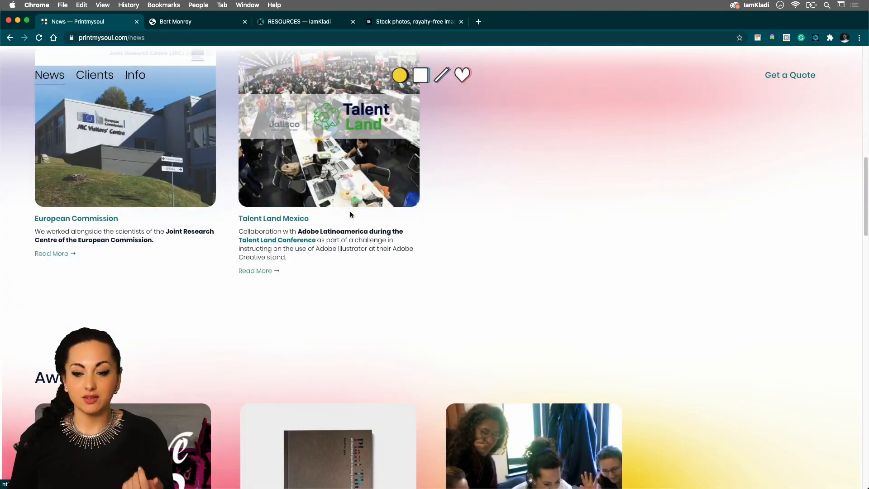
pyautogui.scroll(-5, 351, 214)
pyautogui.scroll(-7, 349, 216)
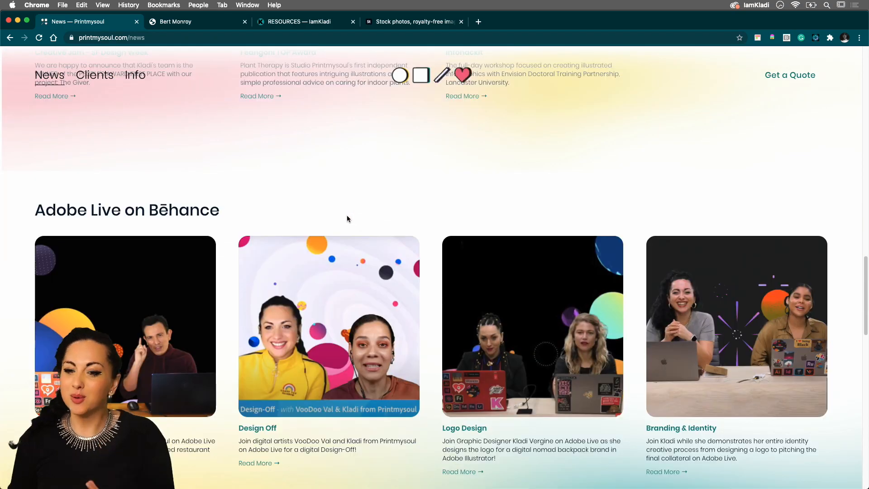
pyautogui.scroll(-6, 330, 227)
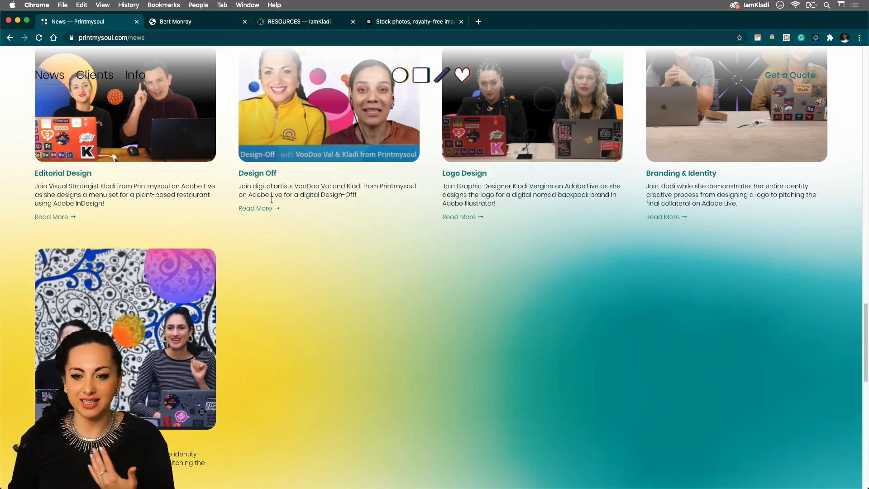
# View the Design Off article and look over the projects on the Printmysoul Clients page.
pyautogui.click(261, 210)
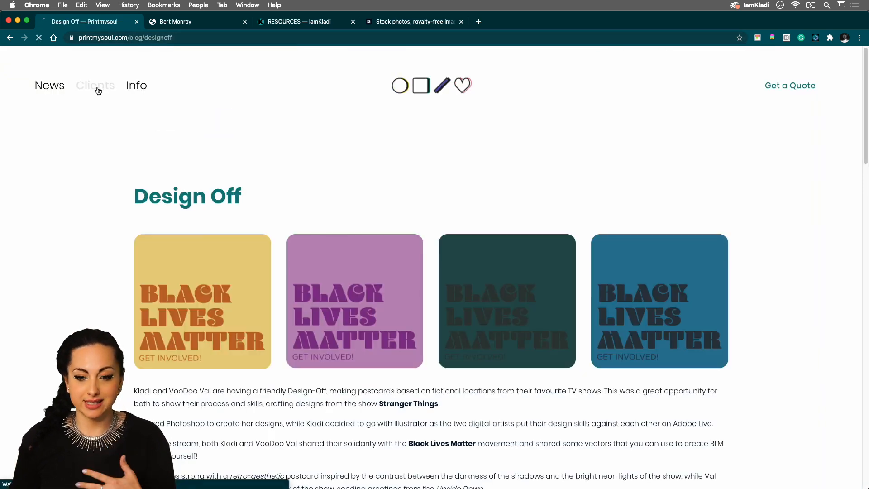
pyautogui.click(104, 86)
pyautogui.scroll(-10, 556, 248)
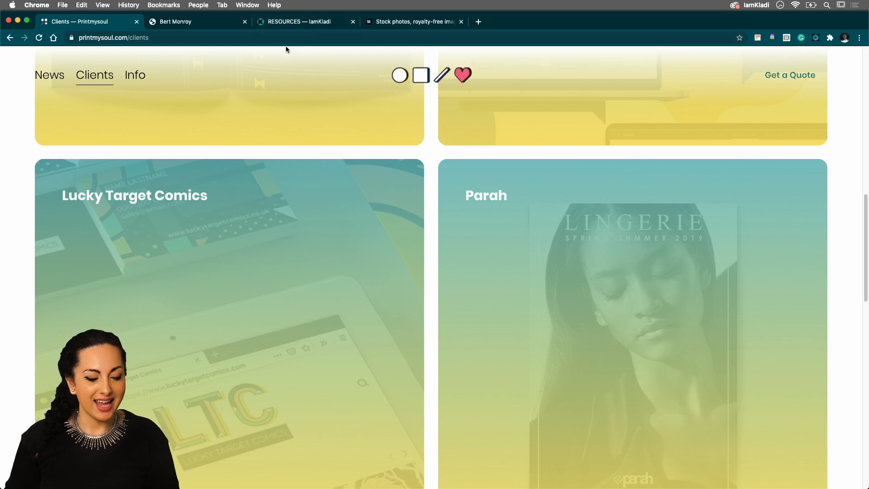
# Examine the free resources sign-up form and the Photoshop Composite section on the iamkladi.com Resources page.
pyautogui.click(270, 23)
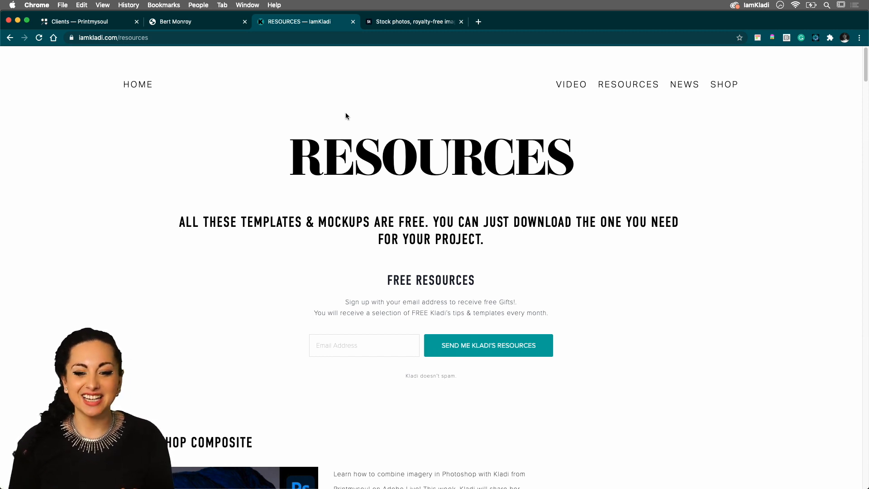
pyautogui.click(325, 347)
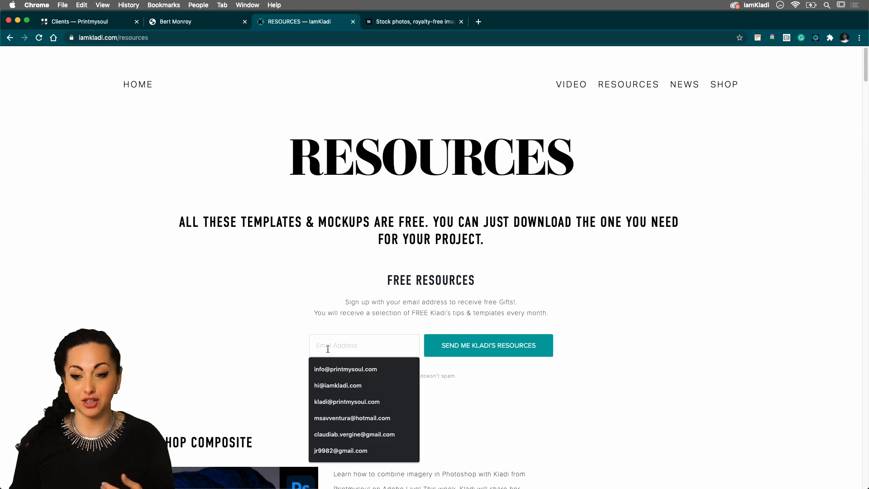
pyautogui.click(507, 317)
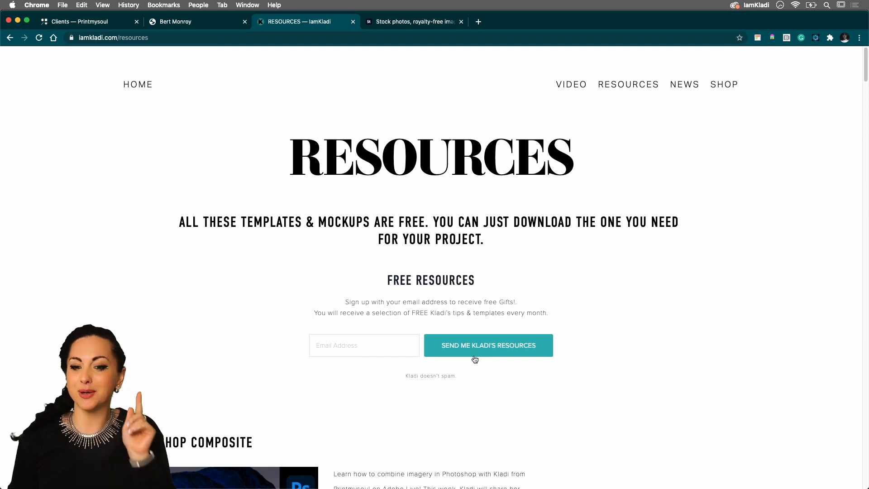
pyautogui.scroll(-3, 475, 359)
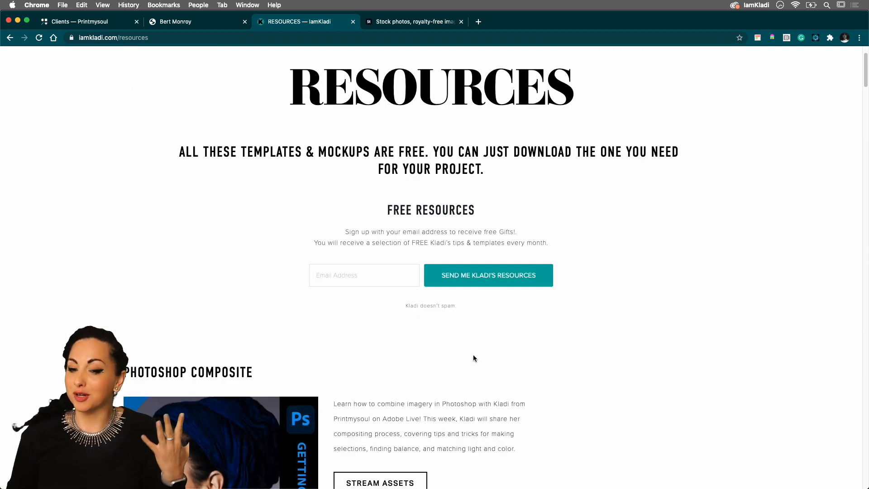
pyautogui.scroll(-9, 471, 353)
pyautogui.moveTo(415, 297); pyautogui.dragTo(149, 176)
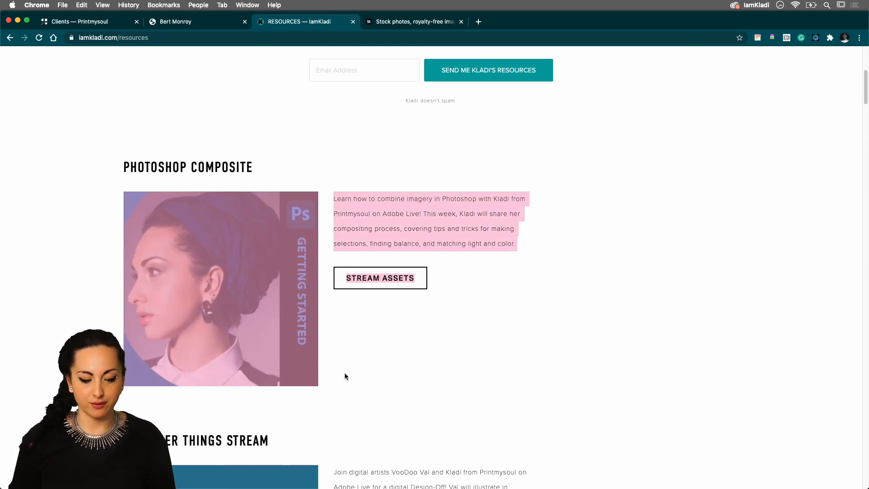
pyautogui.click(394, 374)
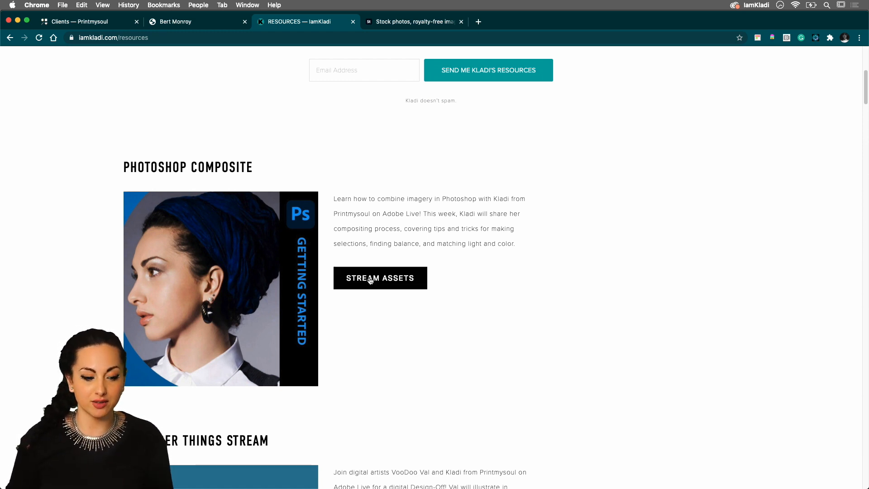
# Open the Photoshop Composite stream assets folder and preview AdobeStock_192269852_Preview.jpeg.
pyautogui.click(386, 277)
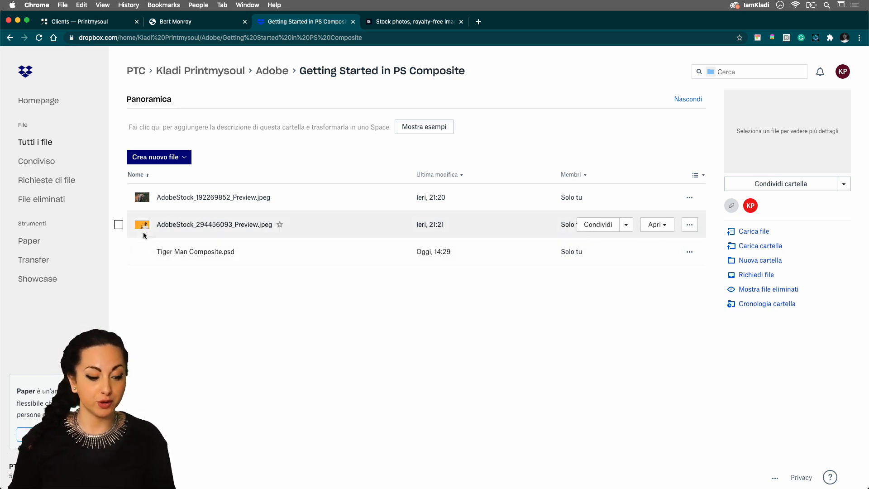
pyautogui.click(163, 199)
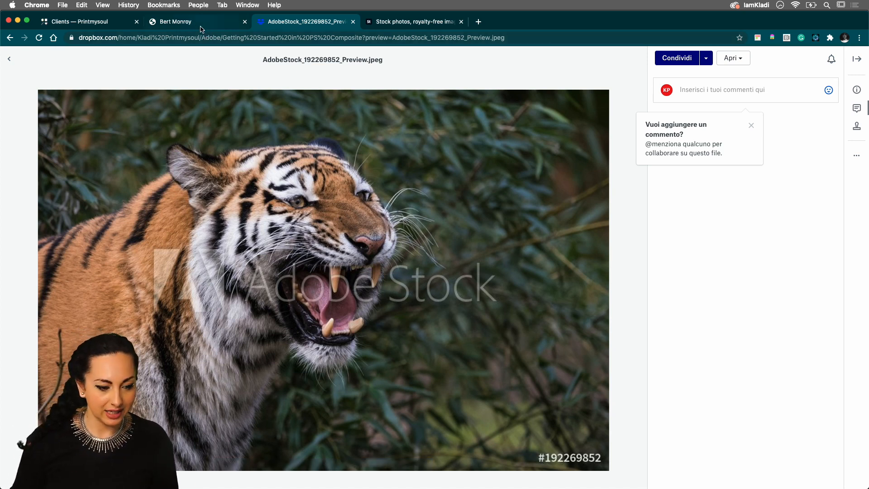
# View the Bert Monroy website and the Adobe Stock home page.
pyautogui.click(184, 24)
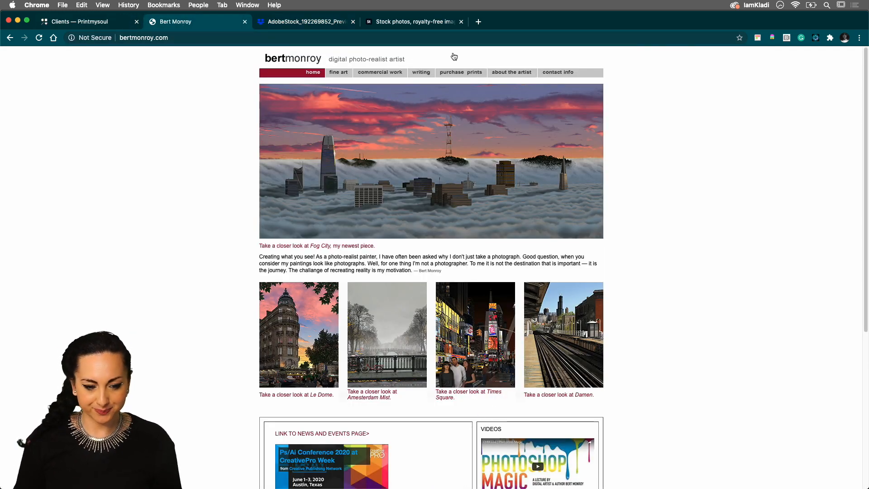
pyautogui.click(421, 22)
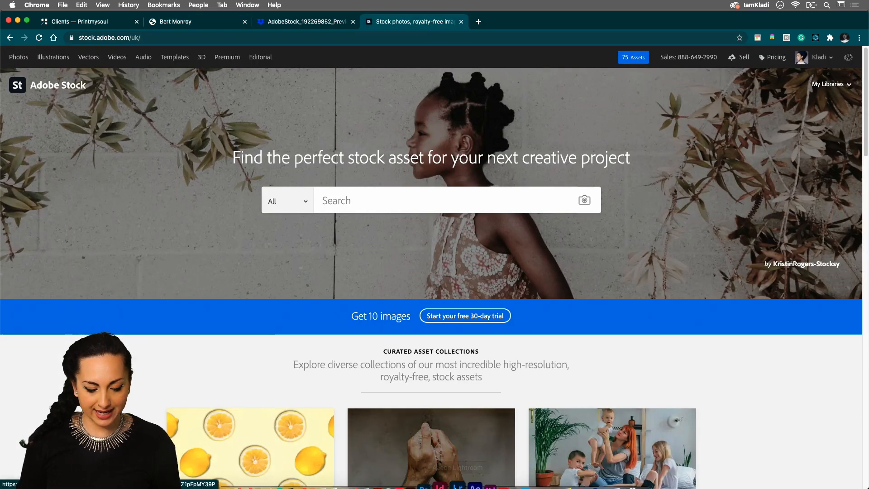
# Switch to Photoshop and set up a new document from the Landscape, 6 x 4 preset, measured in inches.
pyautogui.click(375, 473)
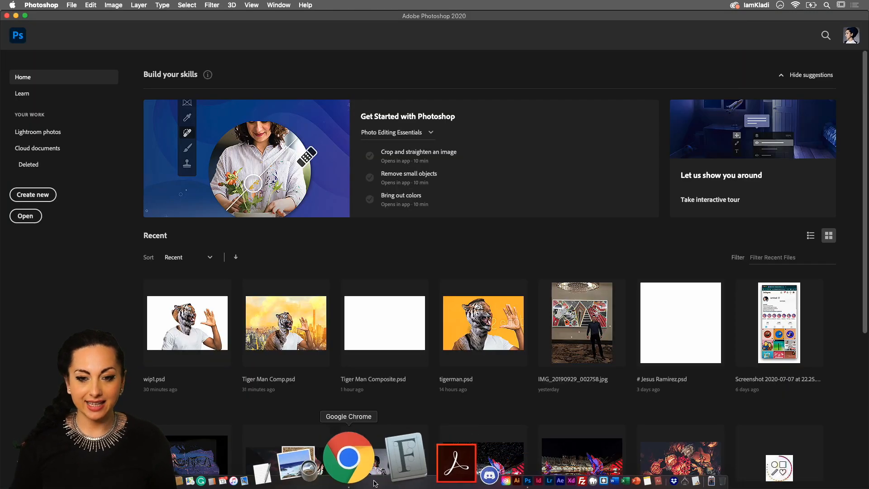
pyautogui.click(47, 198)
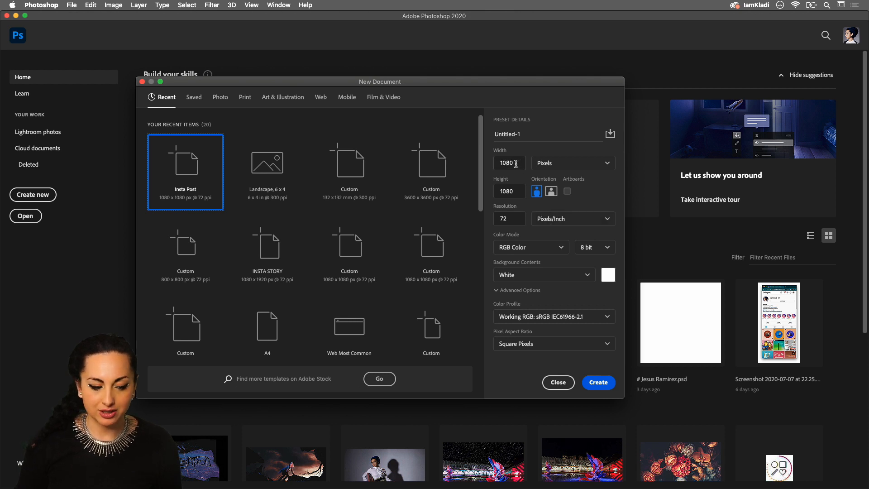
pyautogui.click(268, 181)
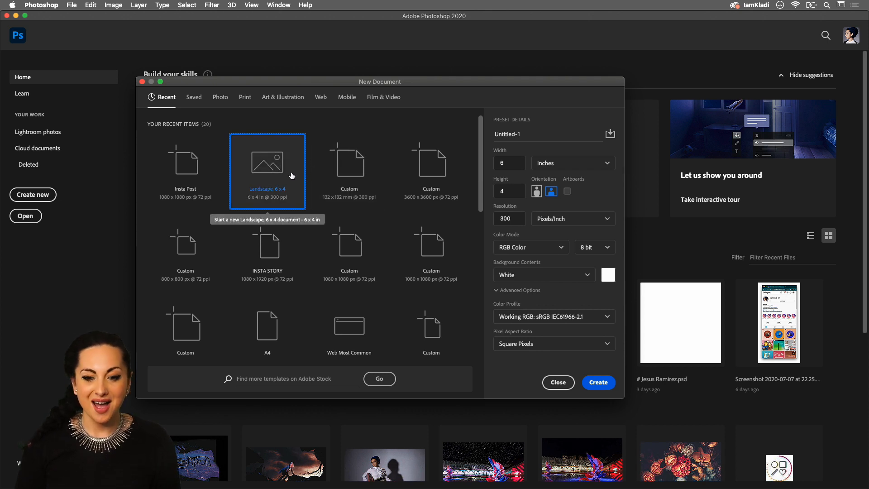
pyautogui.click(549, 169)
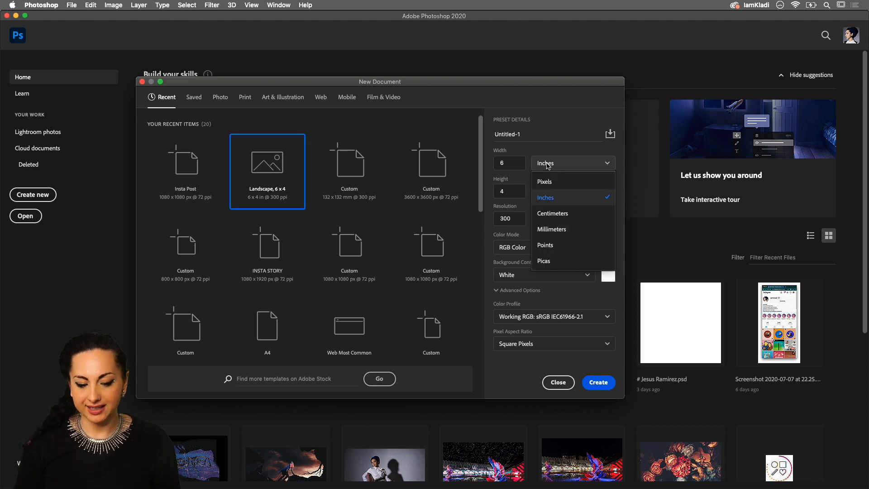
pyautogui.click(545, 202)
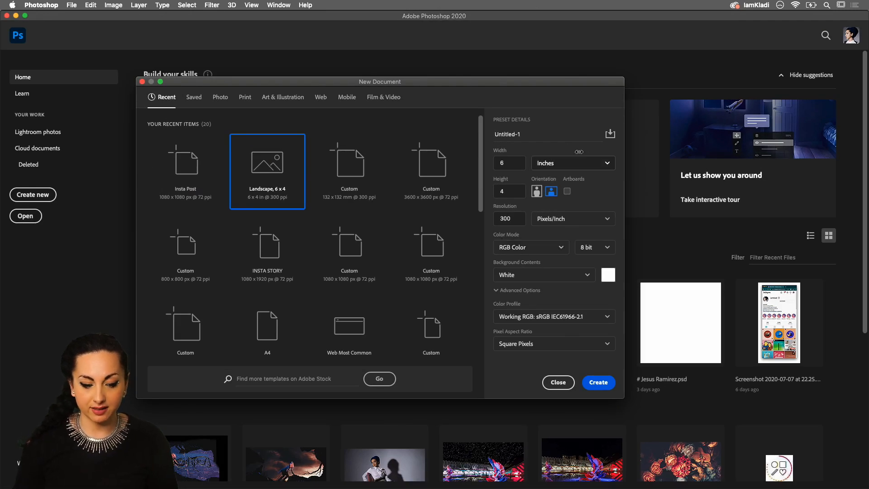
# Name the new document "Tiger Man comp" and create it.
pyautogui.click(558, 137)
pyautogui.write('Tiger Man comp')
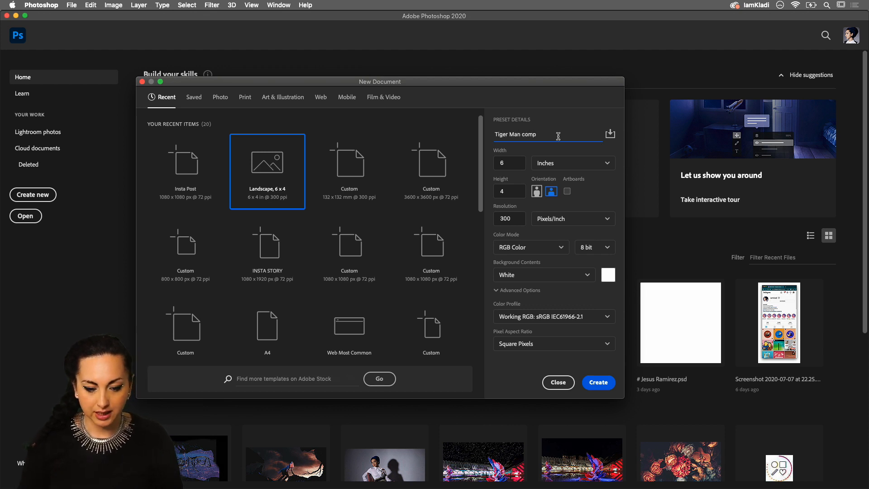
pyautogui.click(599, 382)
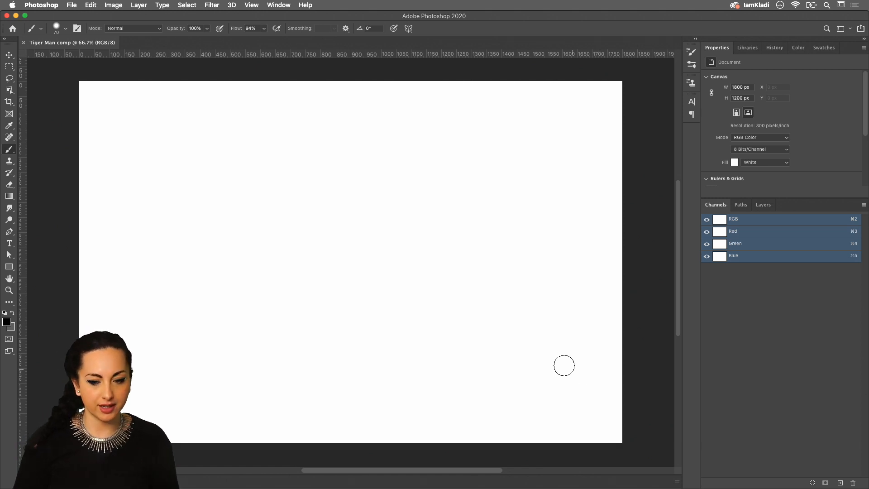
# Switch to Chrome and open the I AM KLADI website in a new tab.
pyautogui.moveTo(300, 486)
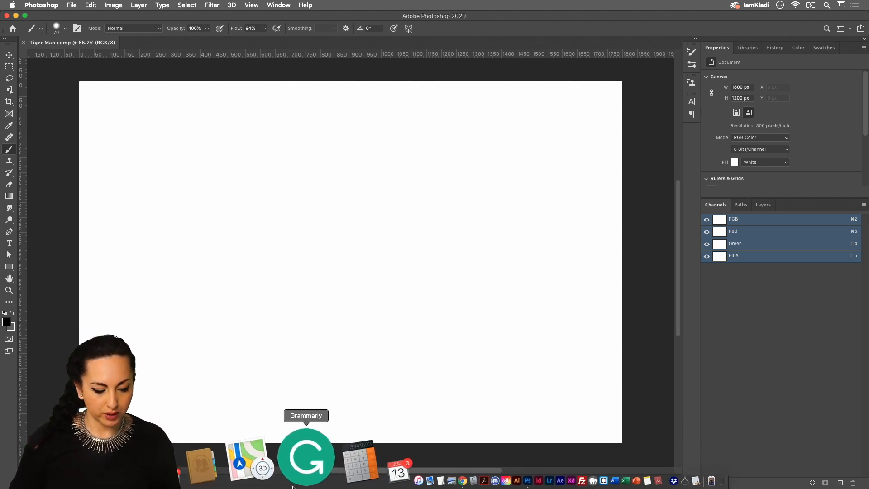
pyautogui.click(370, 482)
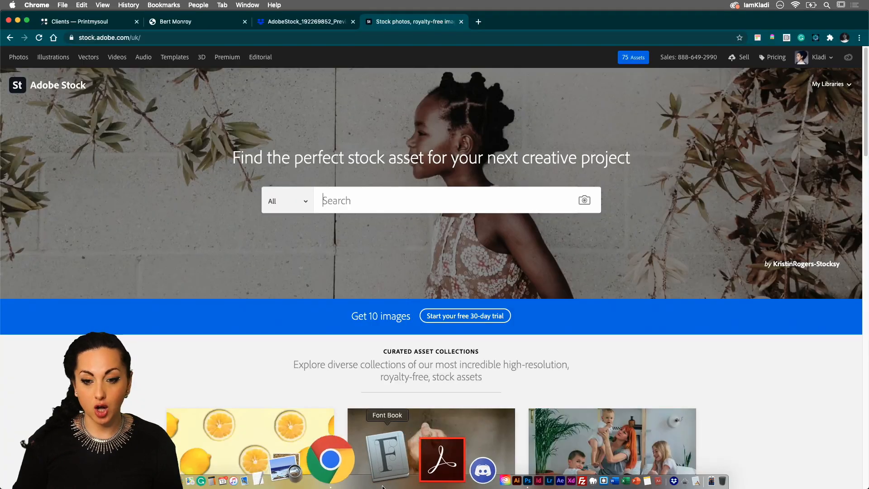
pyautogui.click(294, 23)
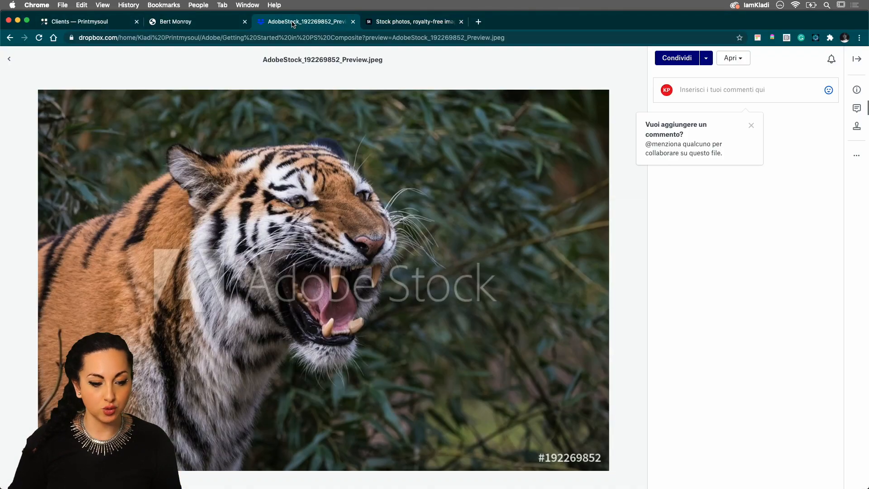
pyautogui.click(479, 21)
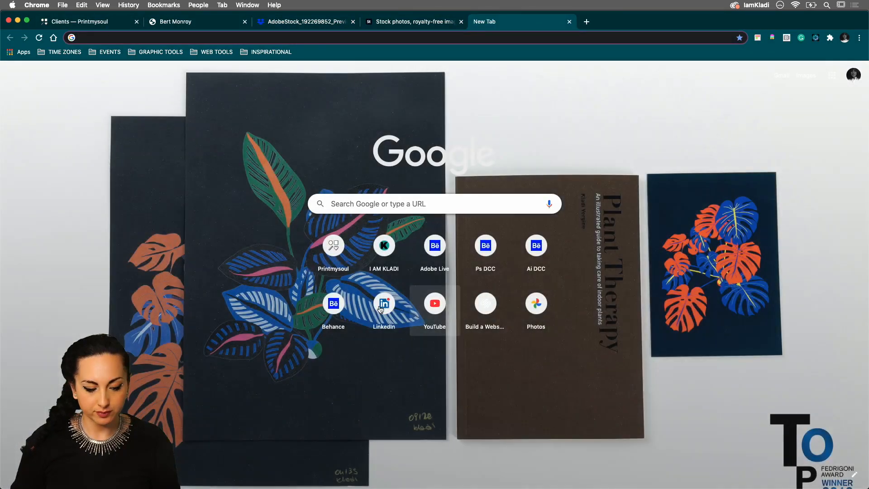
pyautogui.click(381, 254)
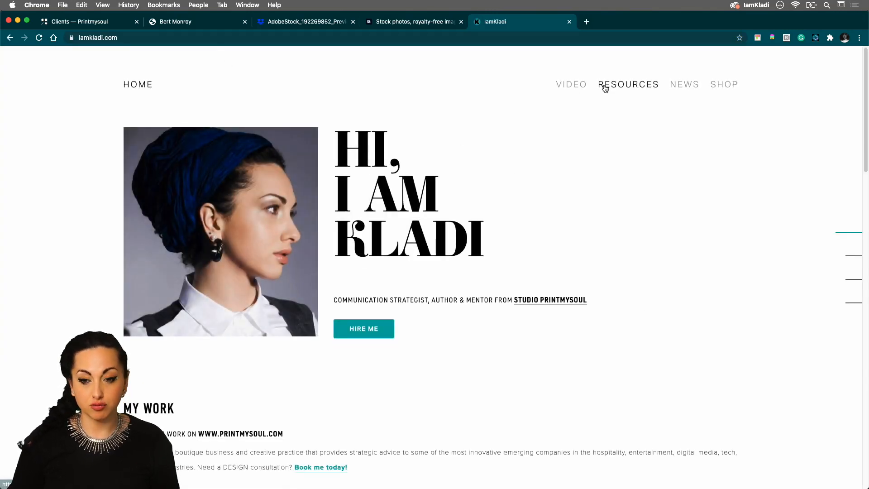
# Open the website's Resources page and browse it for the Photoshop Composite section with the stream assets.
pyautogui.click(601, 85)
pyautogui.scroll(-10, 521, 240)
pyautogui.scroll(7, 498, 226)
pyautogui.scroll(-20, 428, 183)
pyautogui.scroll(-9, 433, 188)
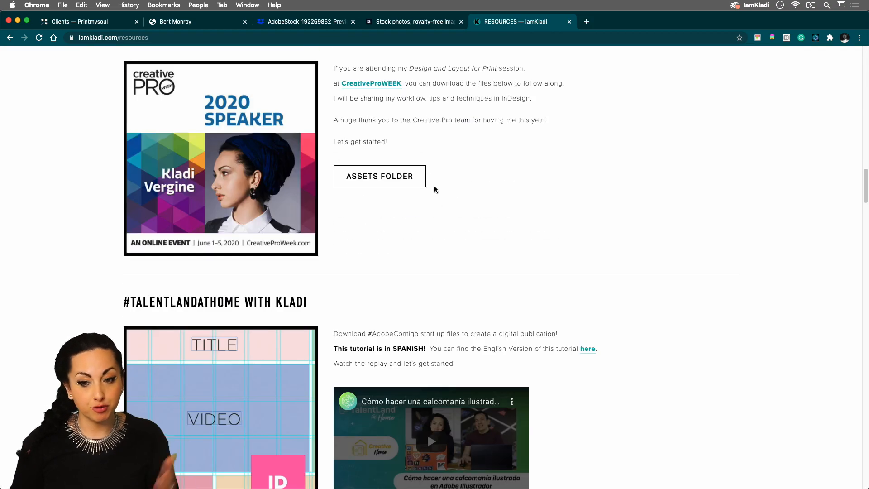
pyautogui.scroll(-4, 432, 190)
pyautogui.scroll(17, 428, 193)
pyautogui.scroll(7, 431, 188)
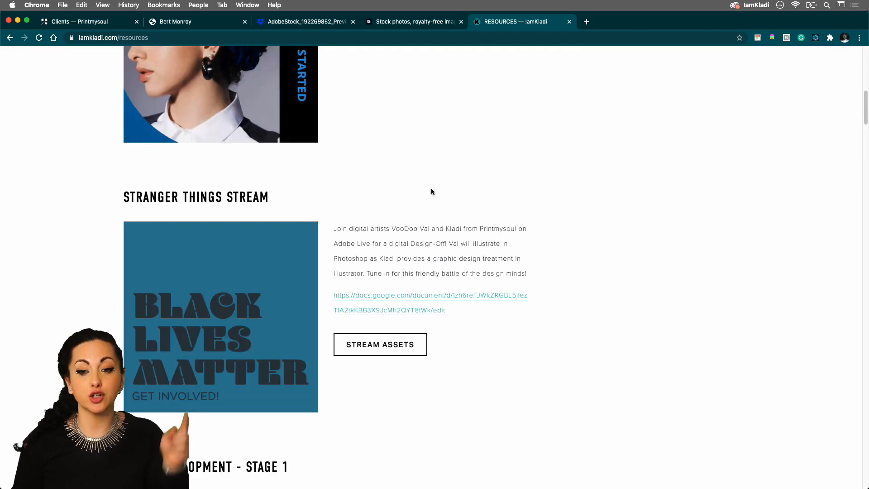
pyautogui.scroll(15, 434, 186)
pyautogui.scroll(-6, 437, 193)
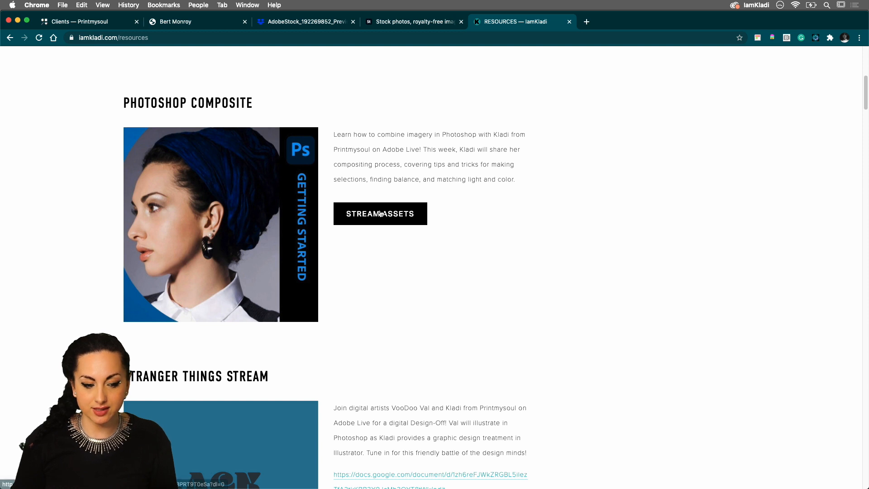
# View the Getting Started in PS Composite folder on Dropbox, and switch to the Tiger Man comp document in Photoshop.
pyautogui.click(301, 22)
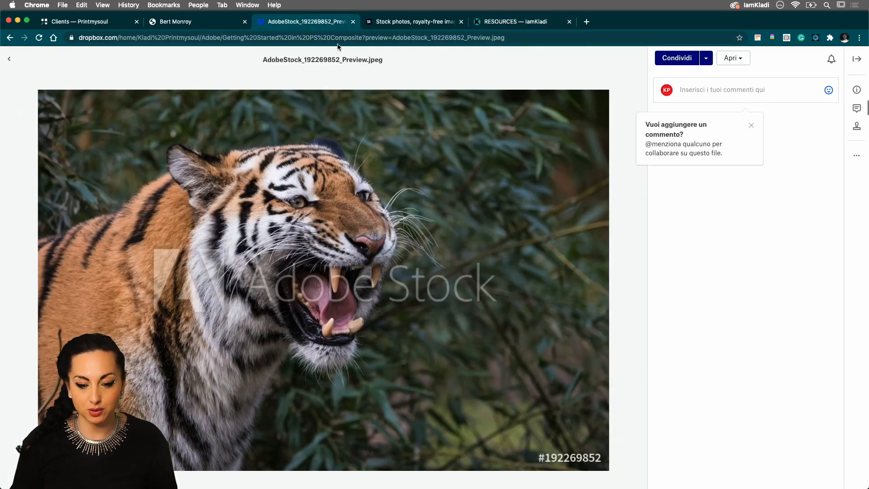
pyautogui.click(9, 59)
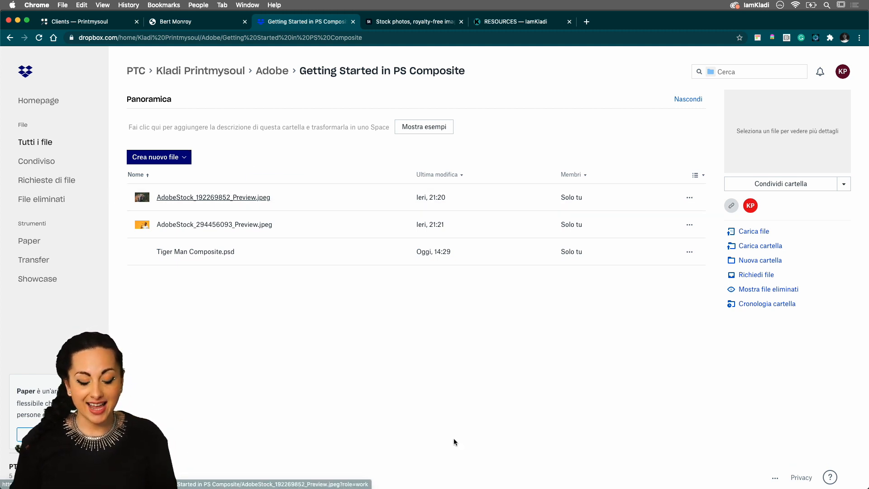
pyautogui.moveTo(447, 482)
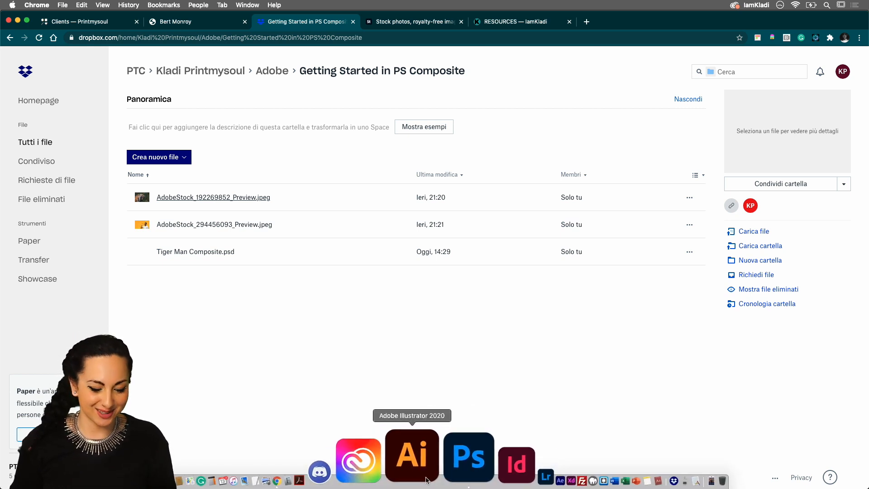
pyautogui.click(441, 473)
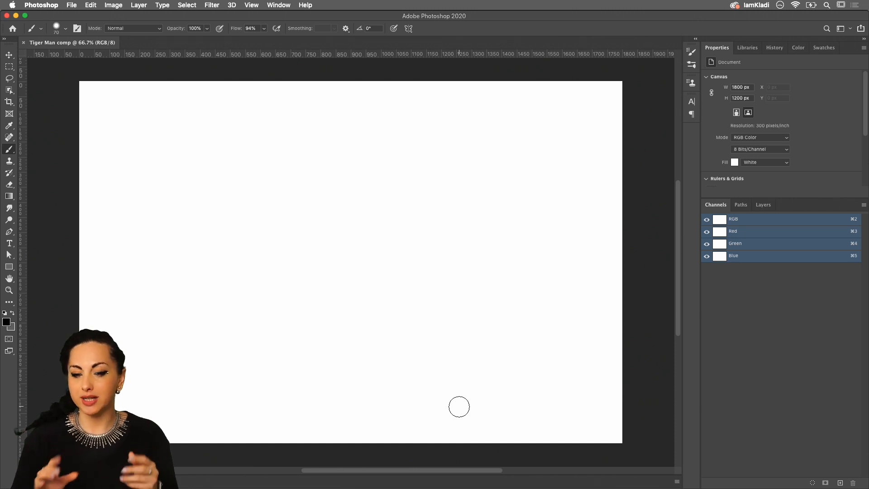
# Switch to Chrome and search Adobe Stock for the recent query "tiger roaring".
pyautogui.moveTo(375, 486)
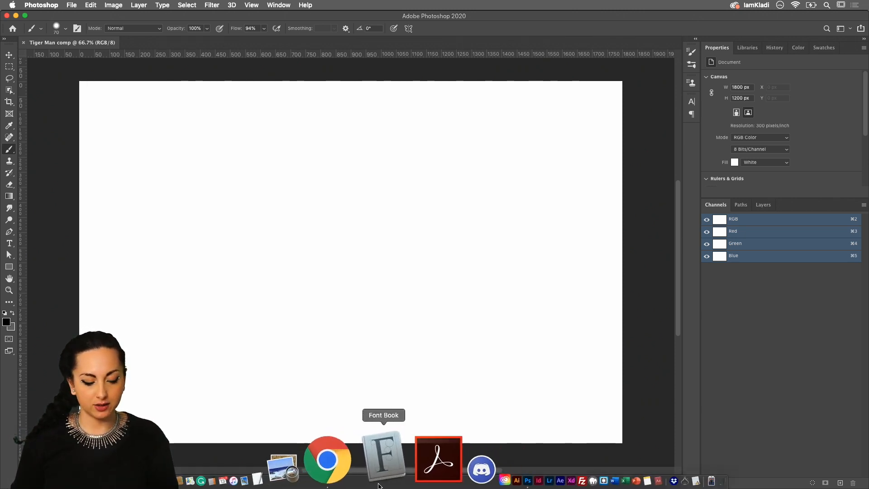
pyautogui.click(363, 465)
pyautogui.click(410, 22)
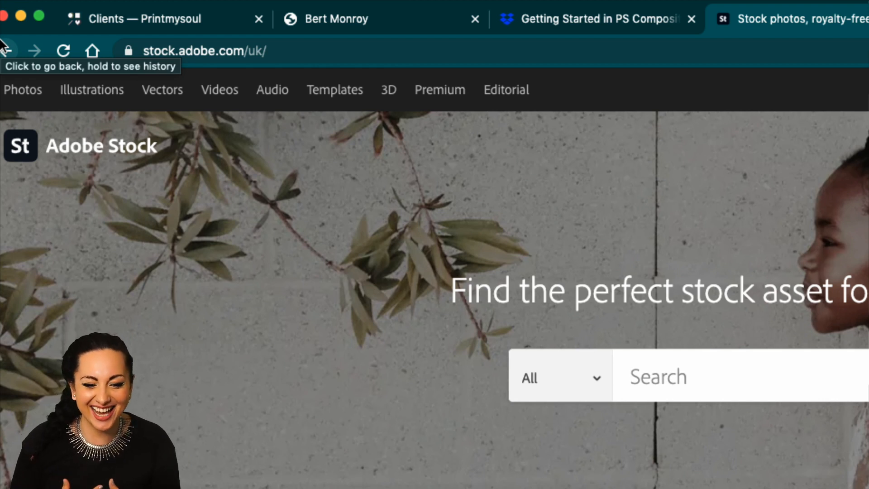
pyautogui.press('F11')
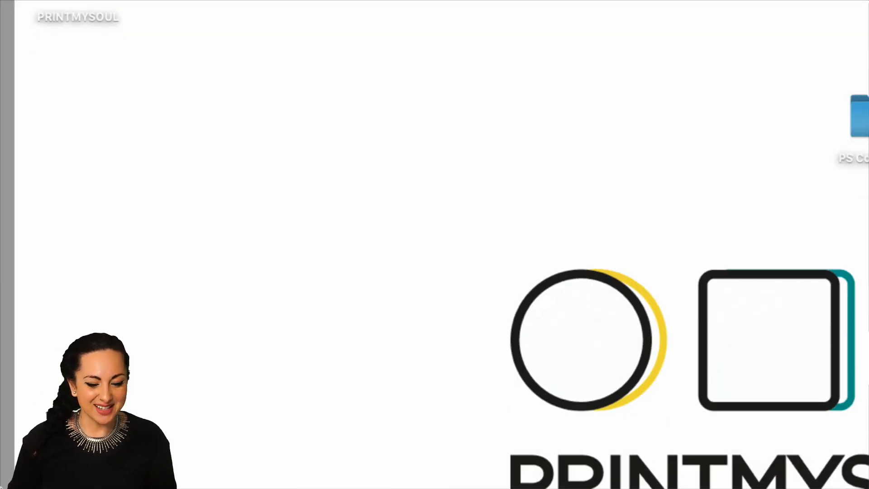
pyautogui.moveTo(190, 488)
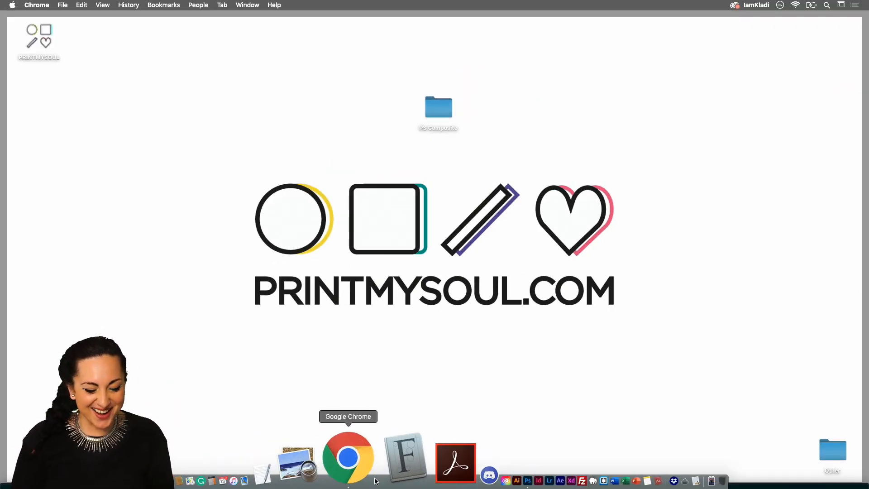
pyautogui.click(372, 479)
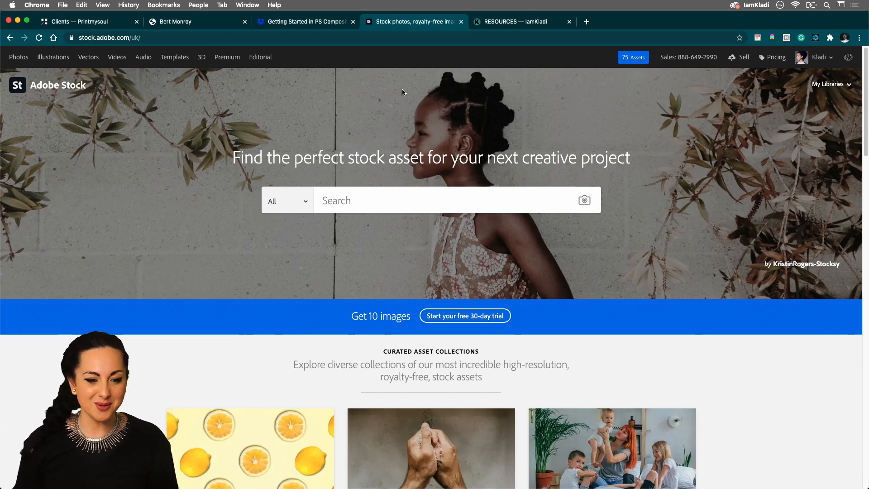
pyautogui.click(336, 202)
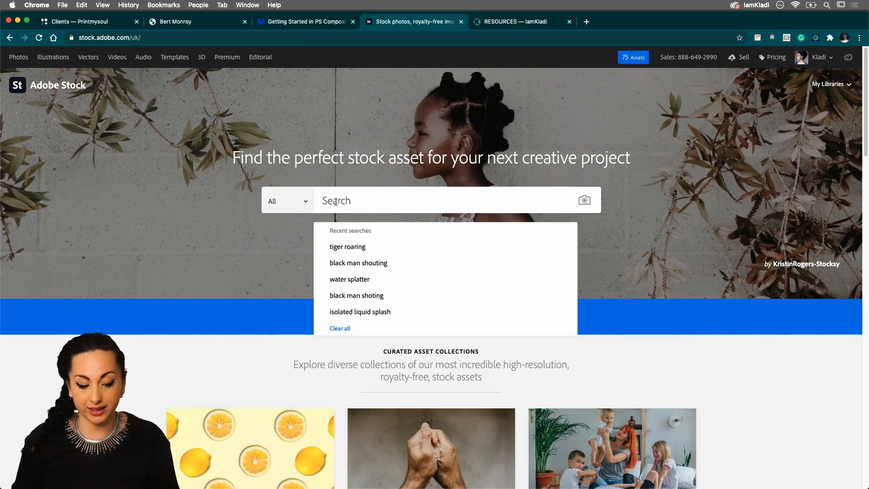
pyautogui.click(357, 248)
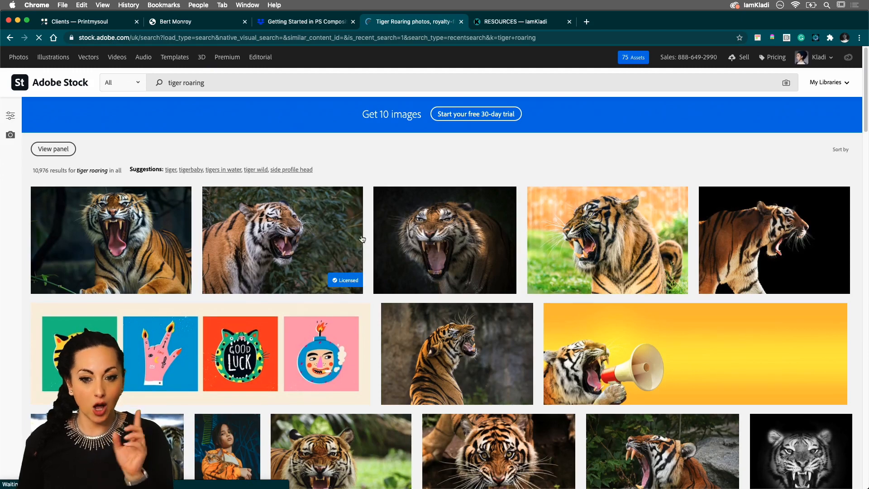
# Show the desktop and open the PS Composite folder in Finder.
pyautogui.moveTo(0, 0)
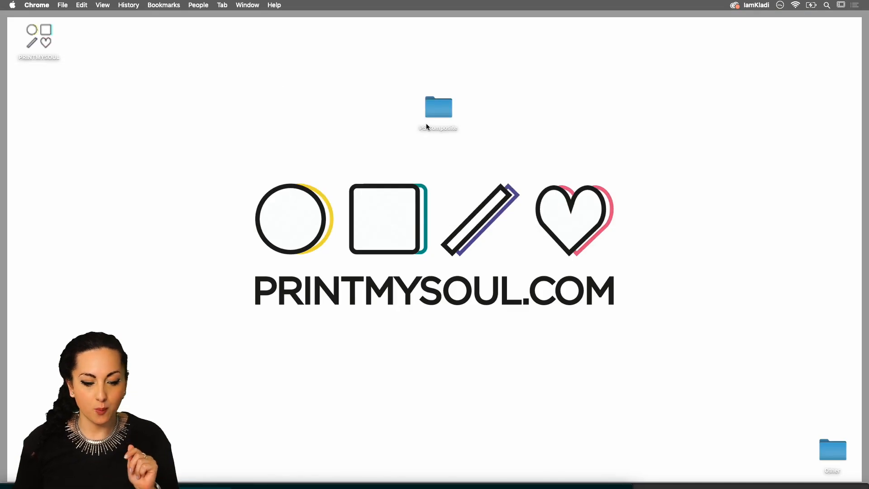
pyautogui.click(442, 118)
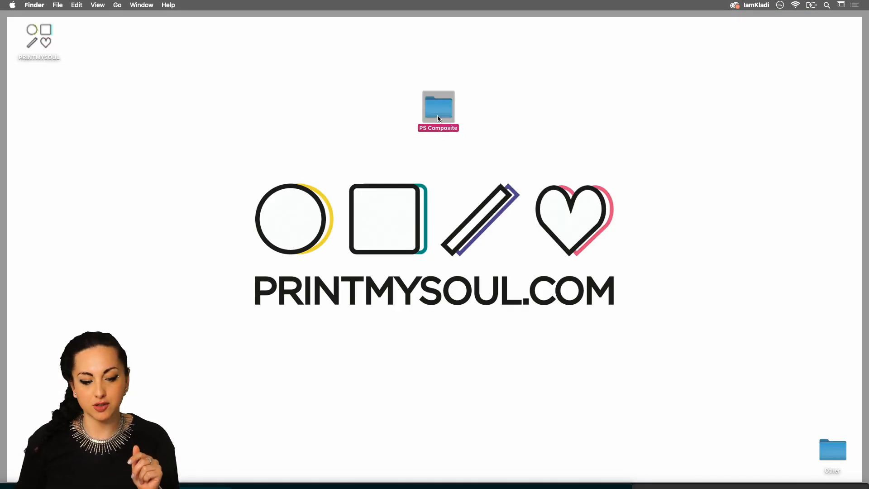
pyautogui.doubleClick(434, 115)
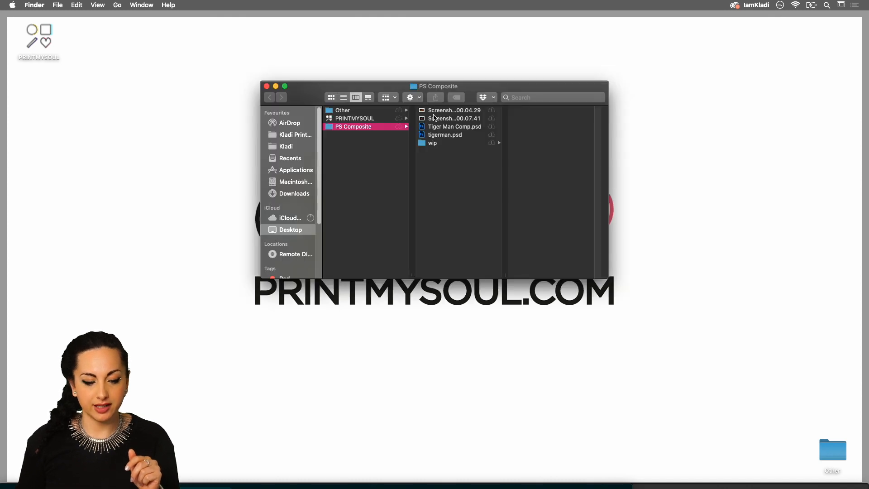
# Preview the Daredevil reference image, Screenshot 2020-07-12 at 00.07.41, at full screen and close the preview.
pyautogui.click(441, 122)
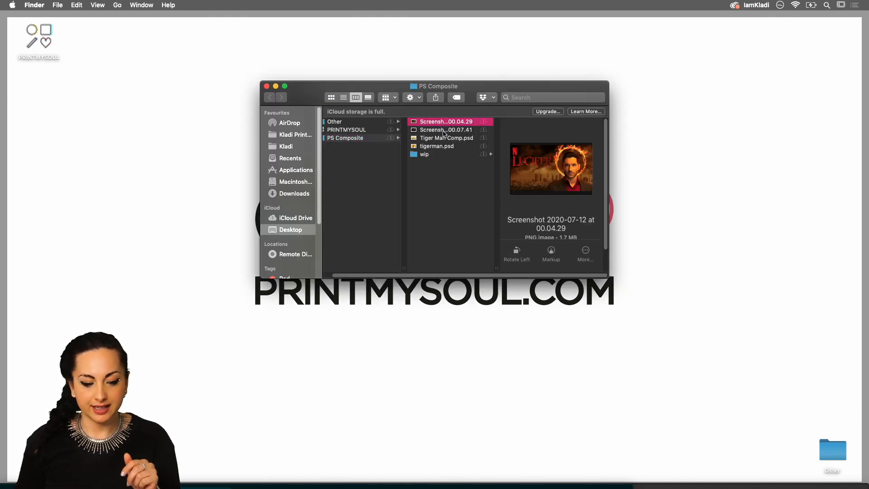
pyautogui.click(443, 130)
pyautogui.press('space')
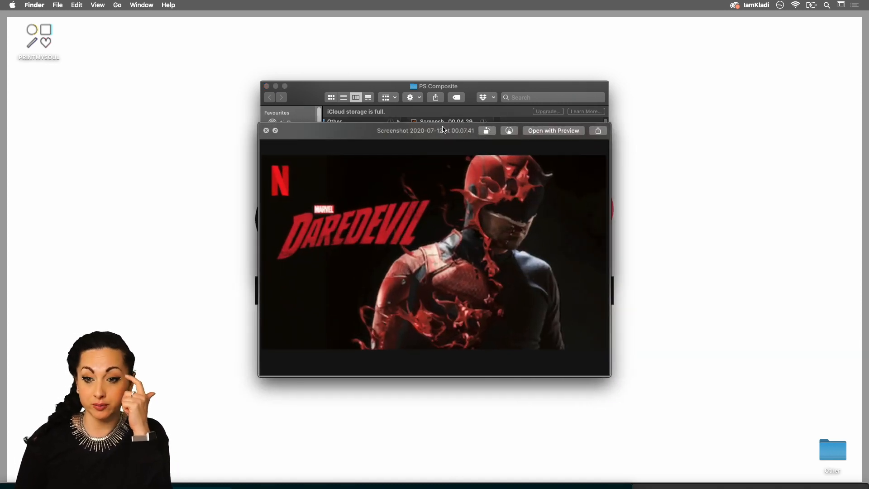
pyautogui.click(275, 131)
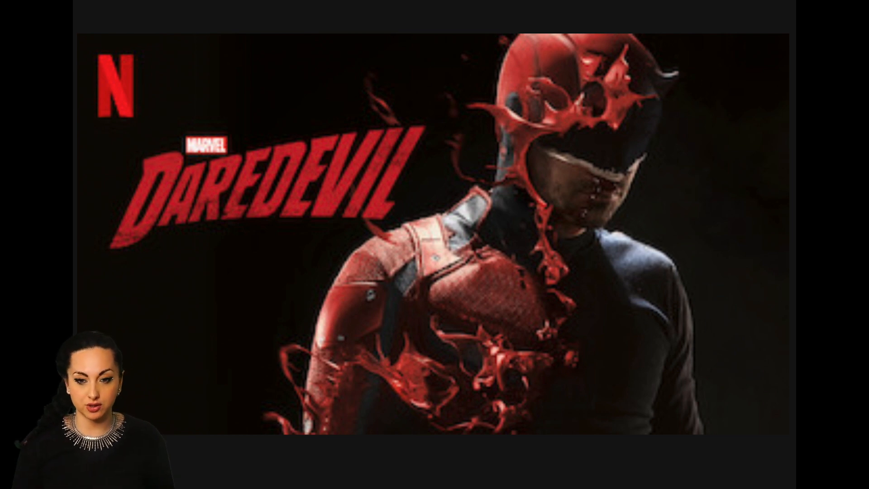
pyautogui.moveTo(273, 128)
pyautogui.press('Escape')
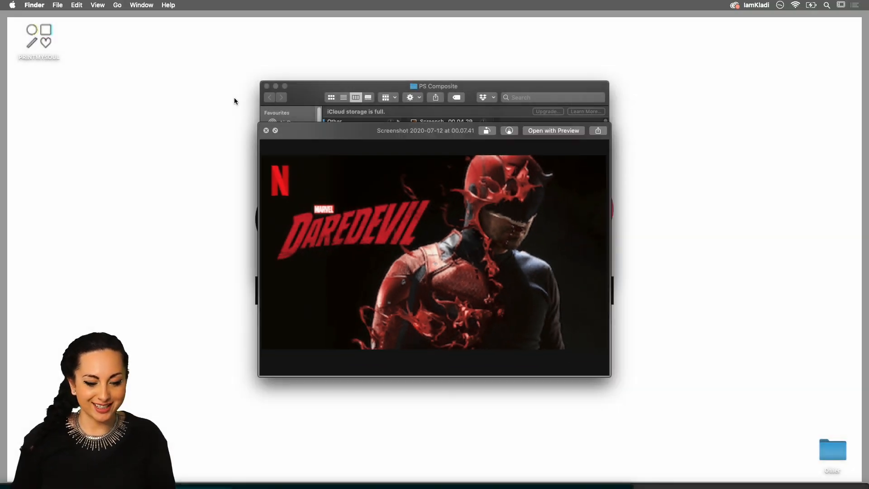
pyautogui.click(266, 129)
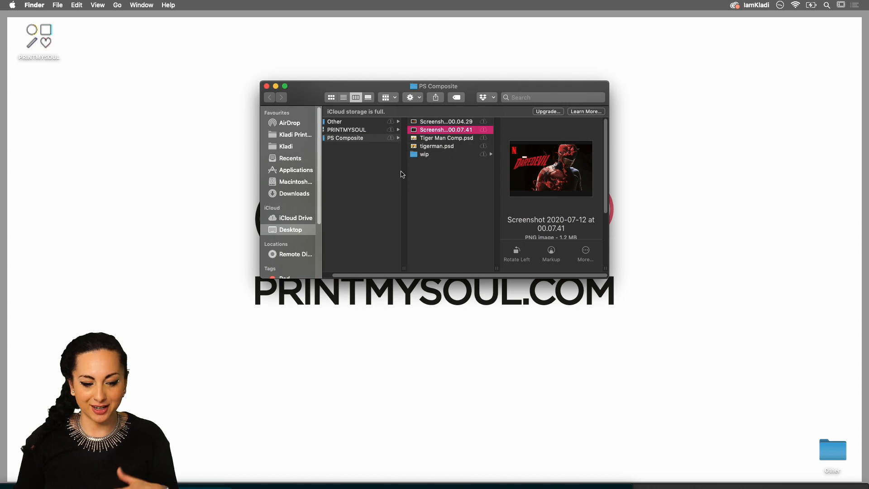
# Preview the Lucifer reference image, Screenshot 2020-07-12 at 00.04.29, at full screen and close the preview.
pyautogui.click(440, 122)
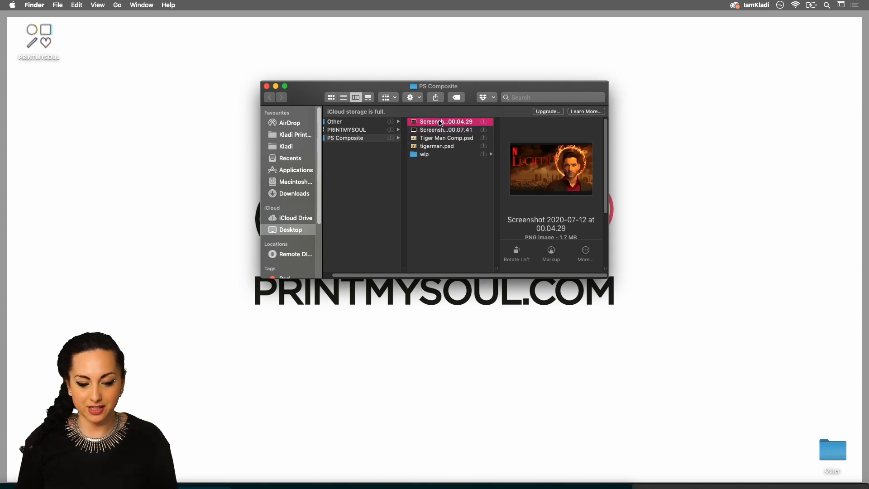
pyautogui.press('space')
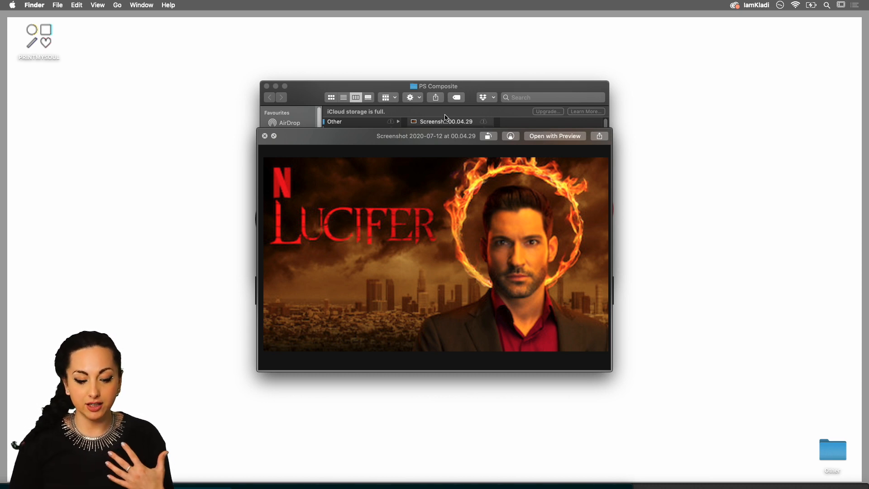
pyautogui.click(274, 136)
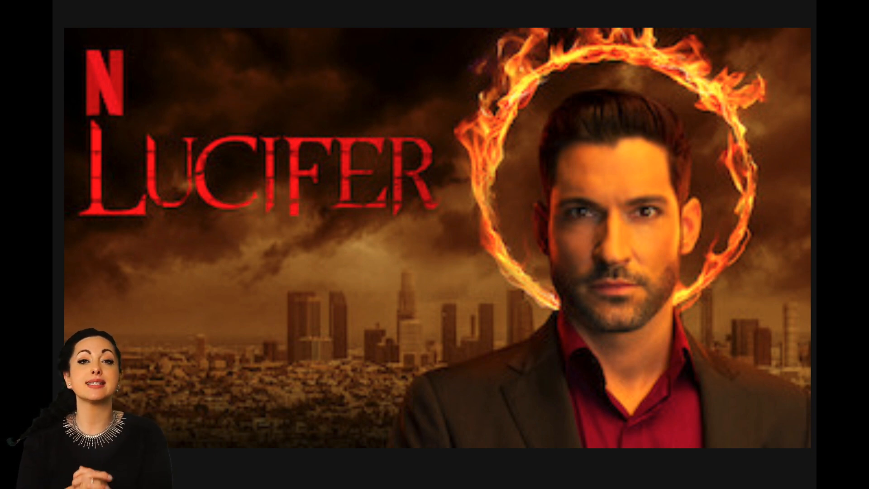
pyautogui.press('Escape')
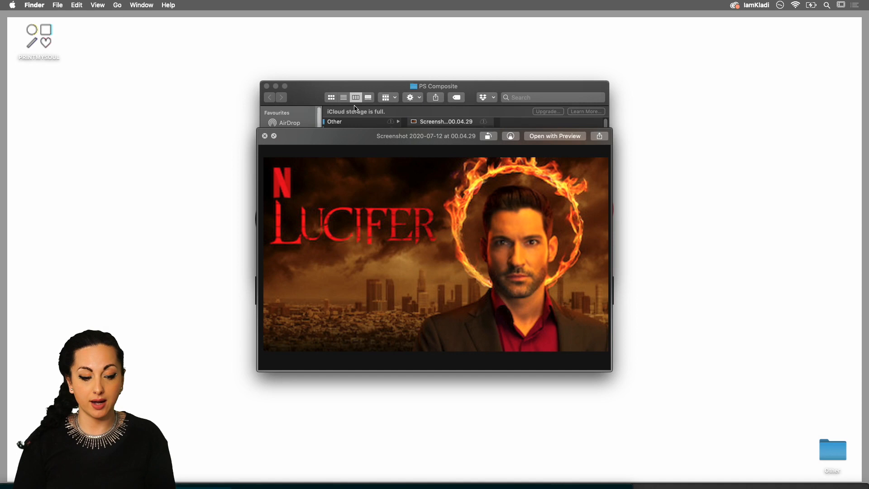
pyautogui.click(264, 136)
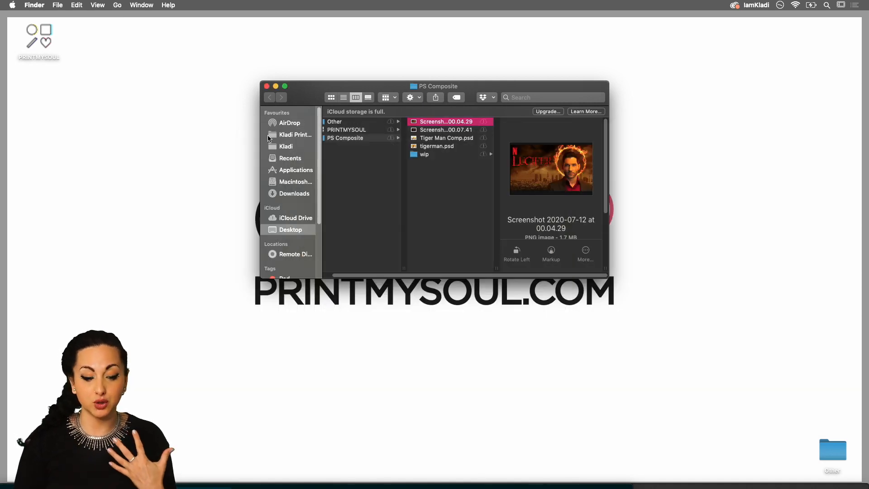
# Preview the Daredevil reference image once more without enlarging it to full screen, and close the preview.
pyautogui.click(431, 130)
pyautogui.press('space')
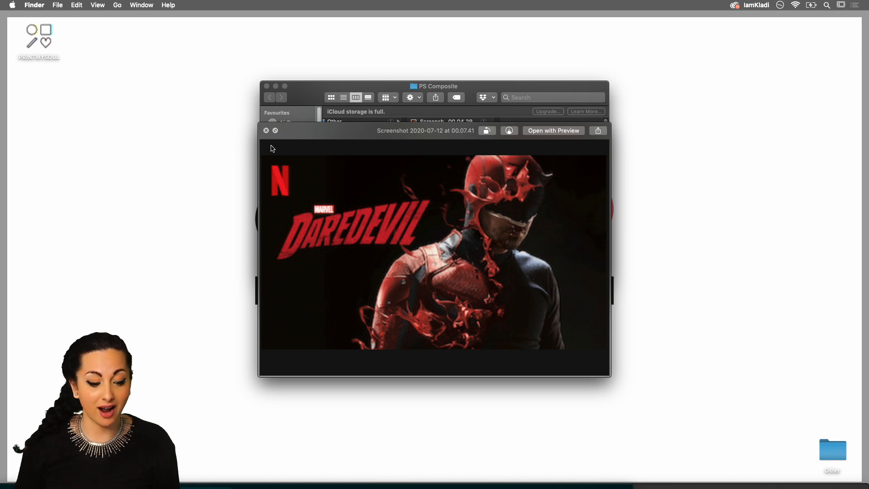
pyautogui.click(267, 131)
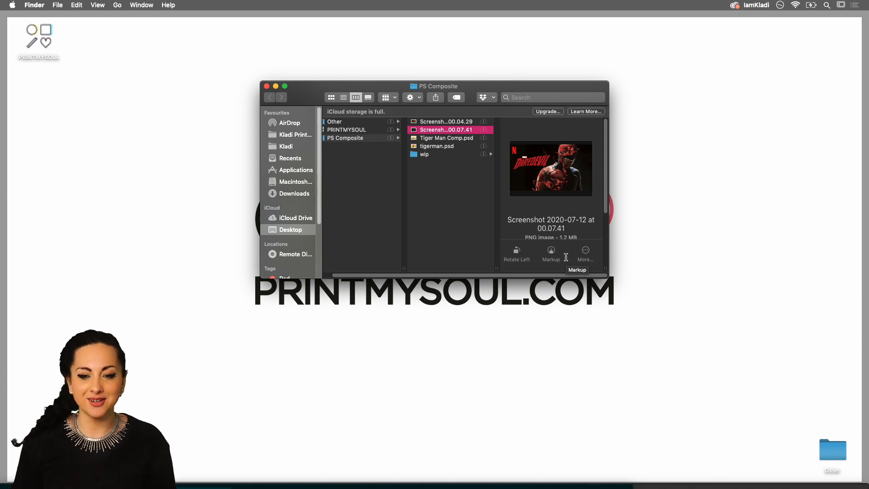
pyautogui.click(486, 365)
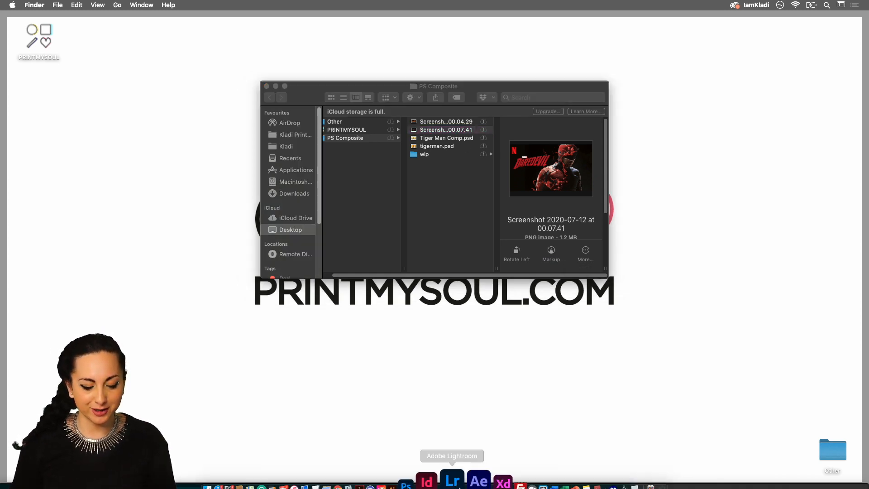
pyautogui.click(433, 483)
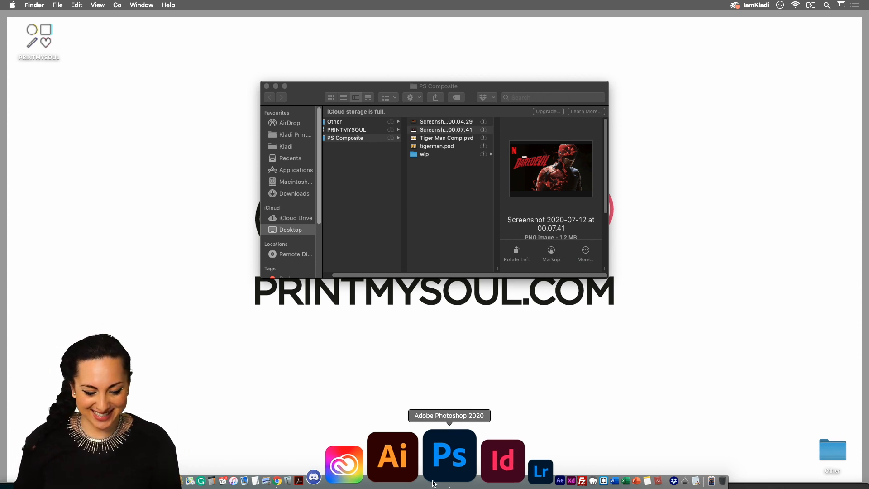
# Open the wip folder and preview the tiger man composite, Screenshot 2020-07-13 at 00.58.28, at full screen.
pyautogui.click(445, 154)
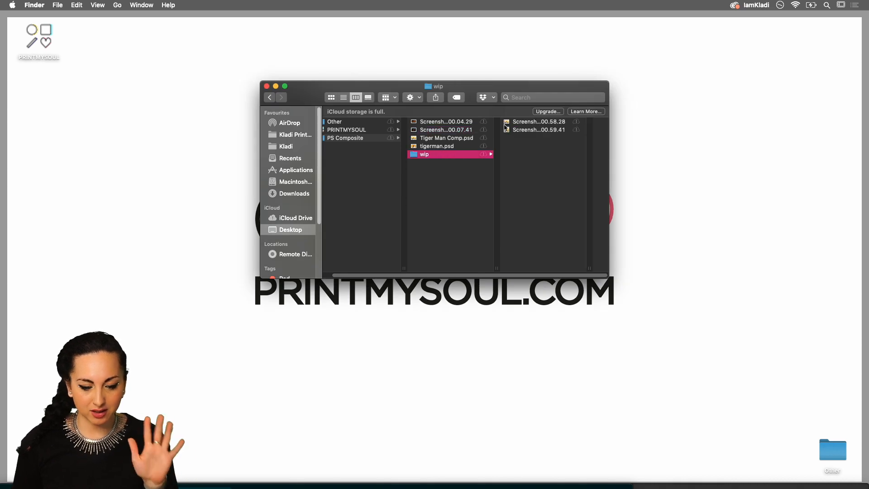
pyautogui.click(514, 130)
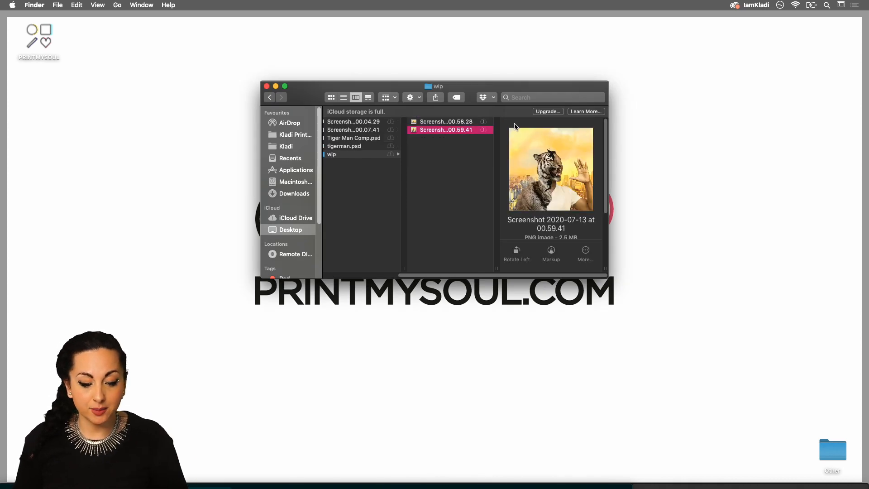
pyautogui.press('Up')
pyautogui.press('space')
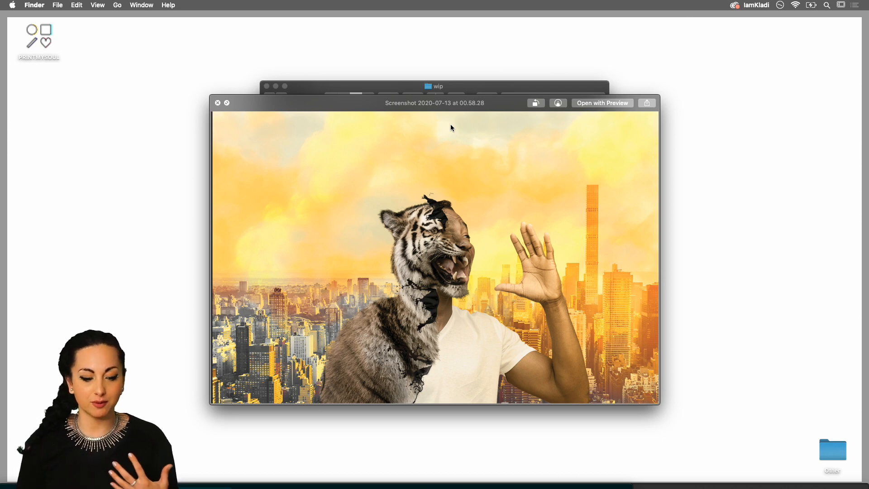
pyautogui.click(227, 102)
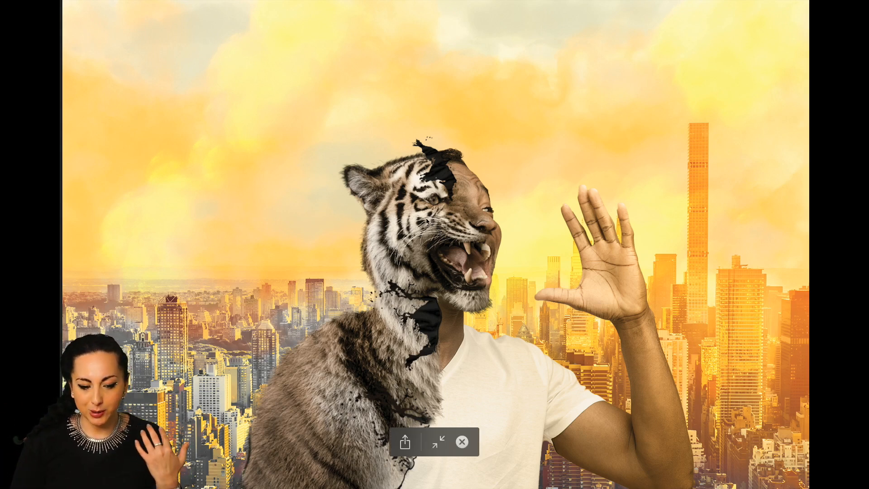
# Examine the tiger's face and fur in the composite up close and leave the full-screen preview.
pyautogui.scroll(10, 427, 221)
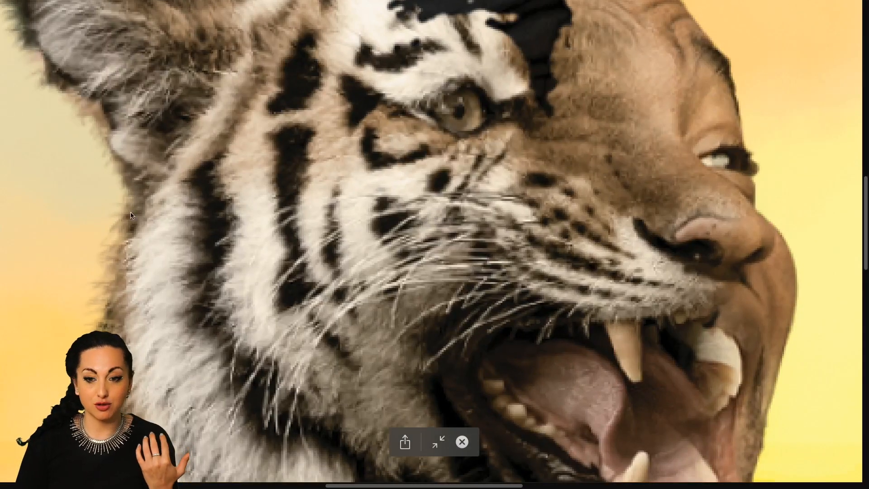
pyautogui.scroll(-10, 261, 259)
pyautogui.scroll(-3, 261, 259)
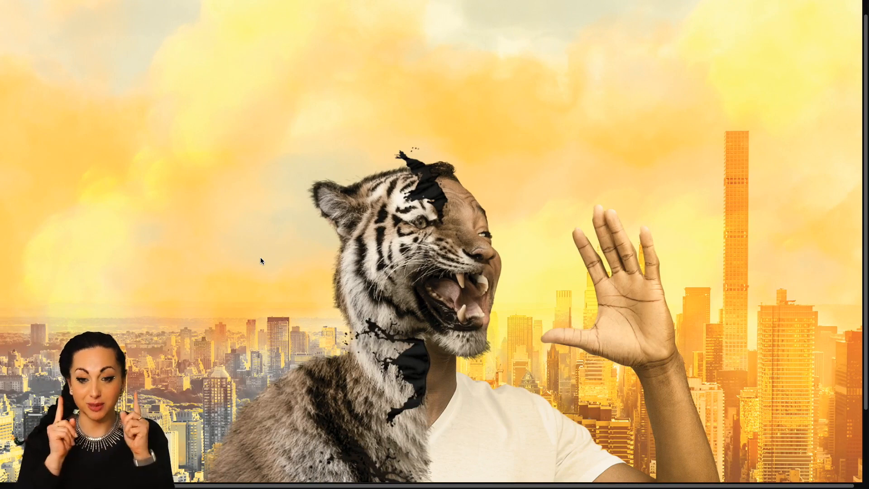
pyautogui.press('Escape')
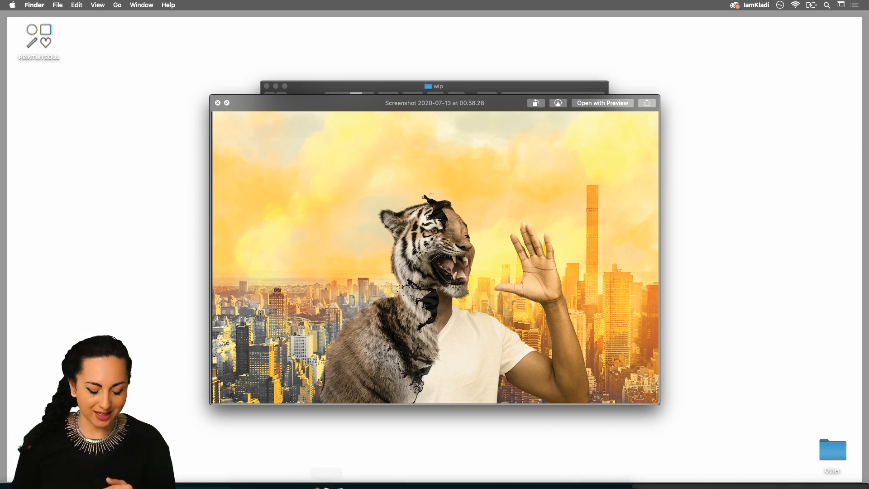
# Switch to Google Chrome and examine the licensed and unlicensed images in the Adobe Stock results for tiger roaring.
pyautogui.moveTo(326, 488)
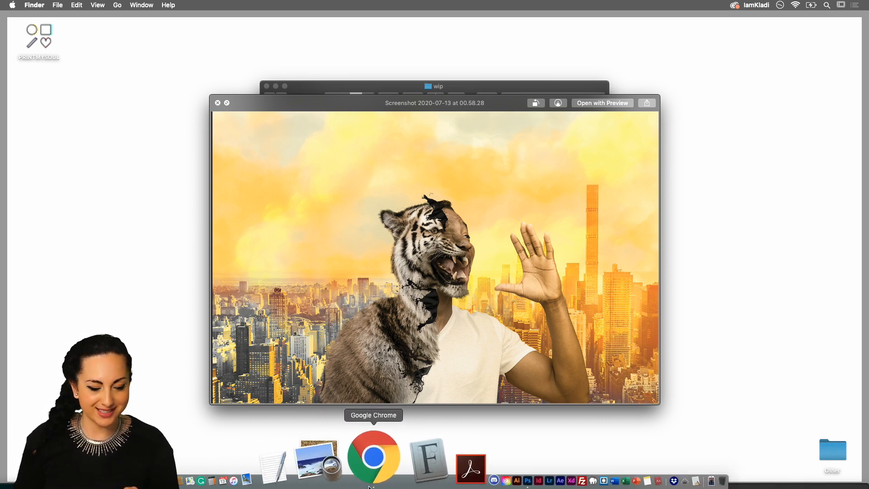
pyautogui.click(373, 457)
pyautogui.moveTo(5, 6)
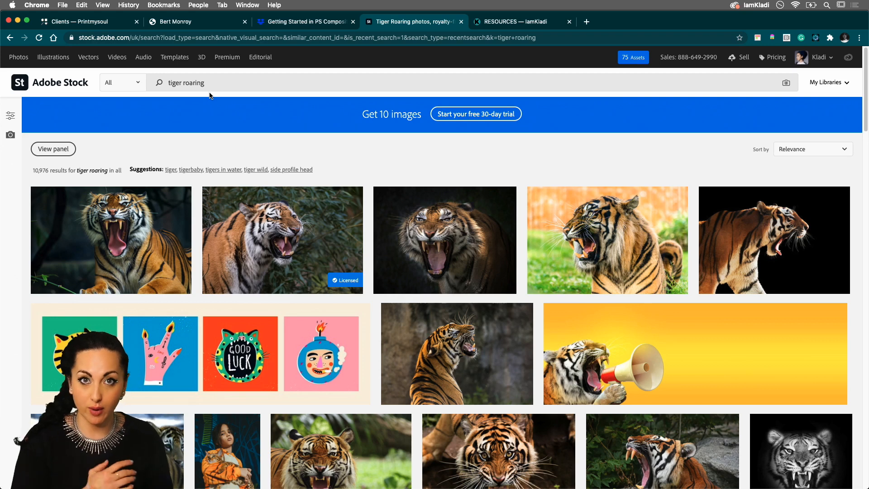
pyautogui.moveTo(300, 230)
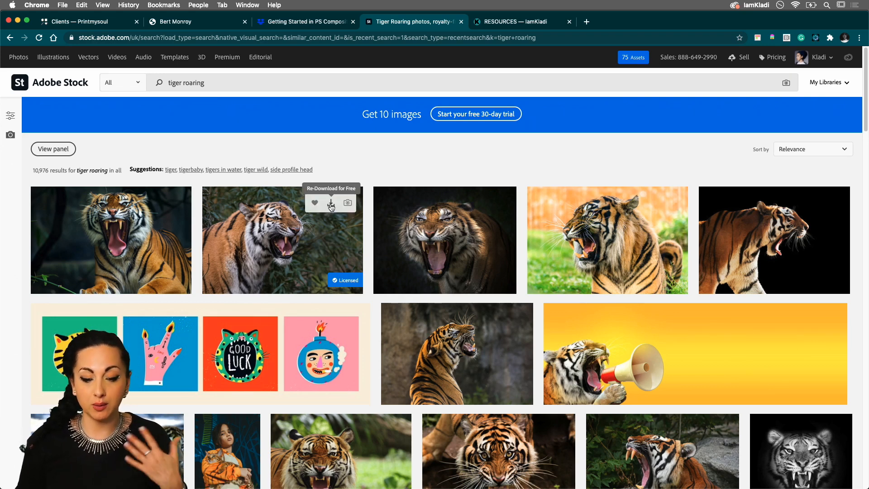
pyautogui.moveTo(437, 216)
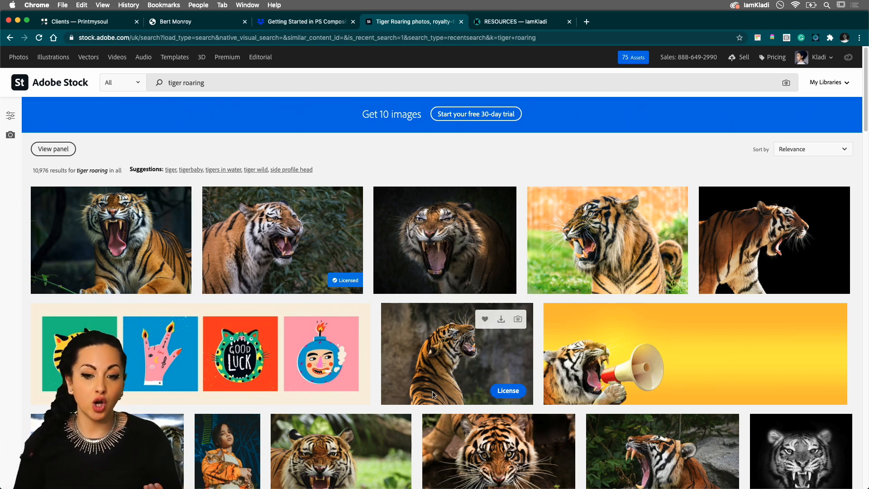
# Switch to Photoshop, show the Libraries, and check where they are enabled in the workspace.
pyautogui.moveTo(390, 488)
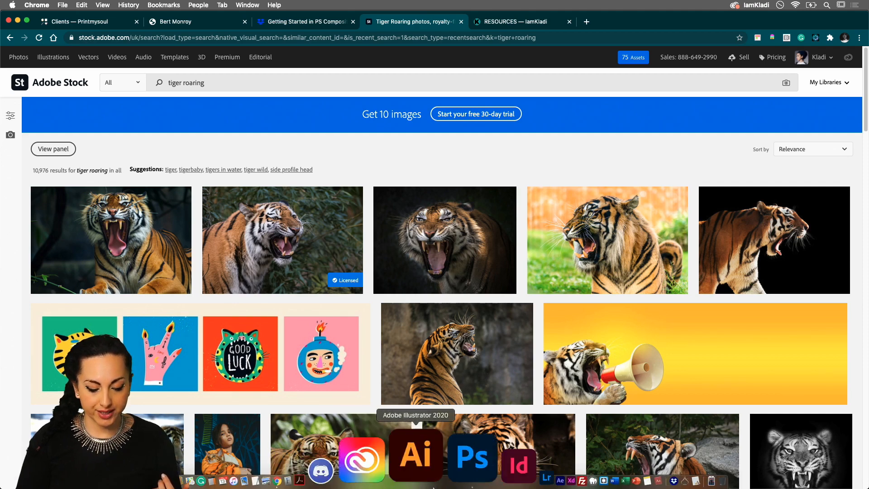
pyautogui.click(436, 486)
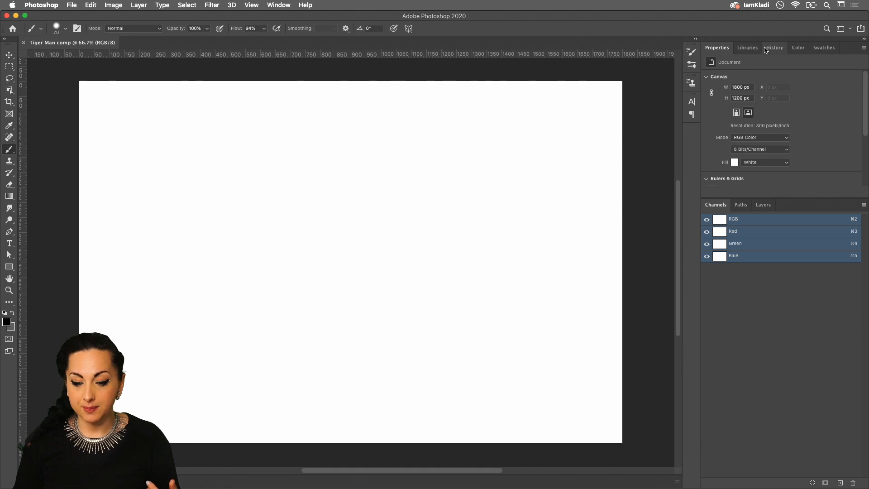
pyautogui.click(747, 48)
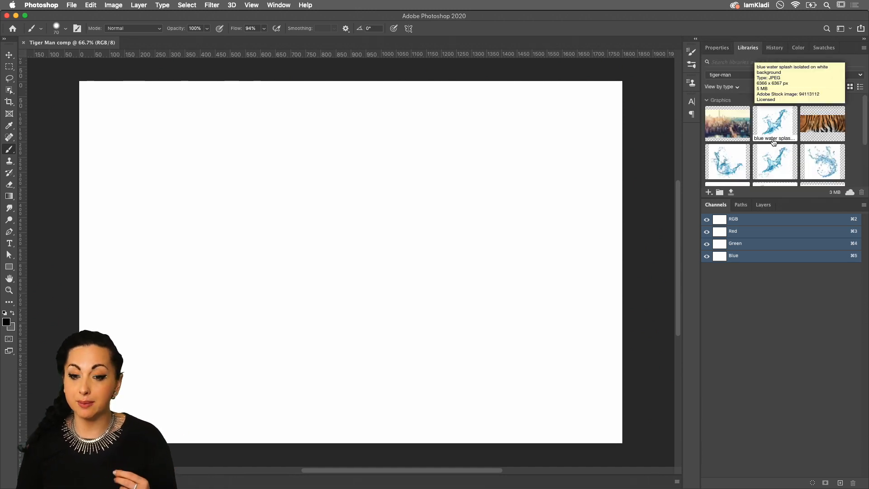
pyautogui.click(277, 5)
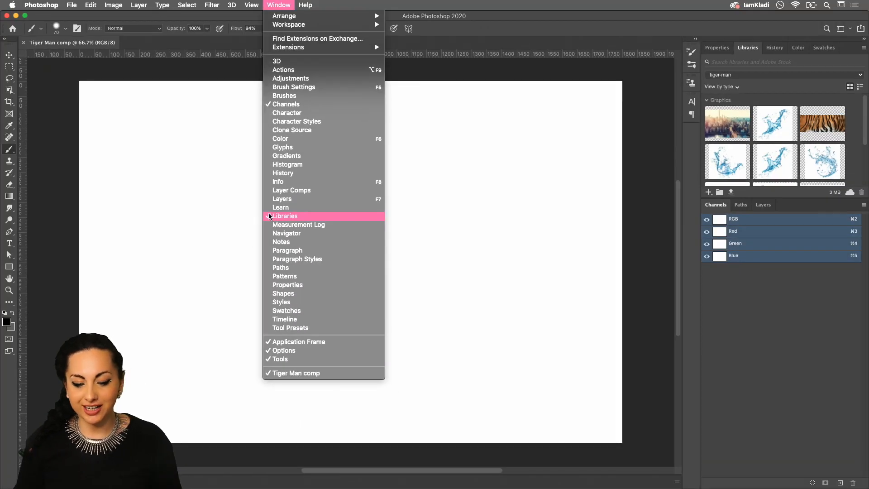
pyautogui.click(744, 64)
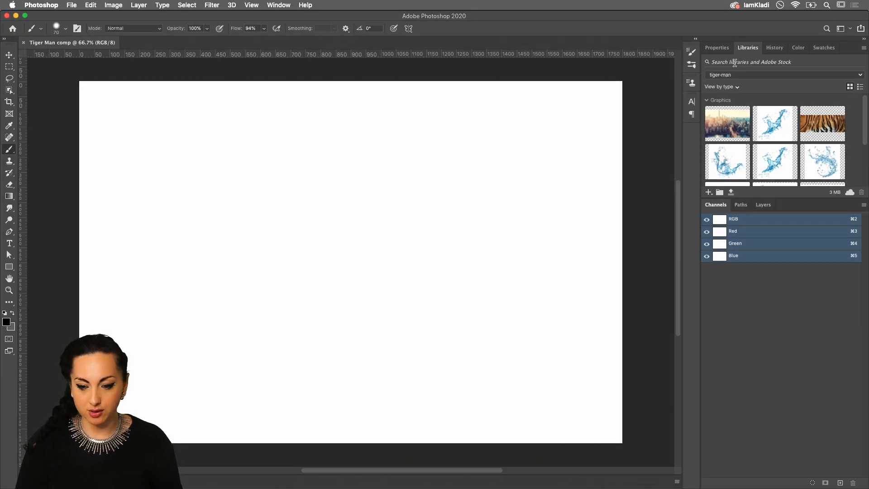
# Search Adobe Stock for tiger from within the Libraries, browse the results and filter options, and clear the search.
pyautogui.click(720, 58)
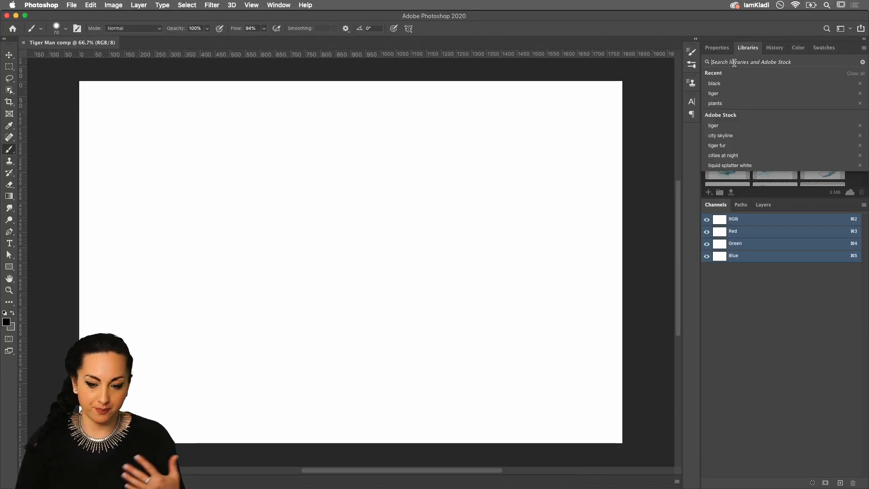
pyautogui.click(716, 128)
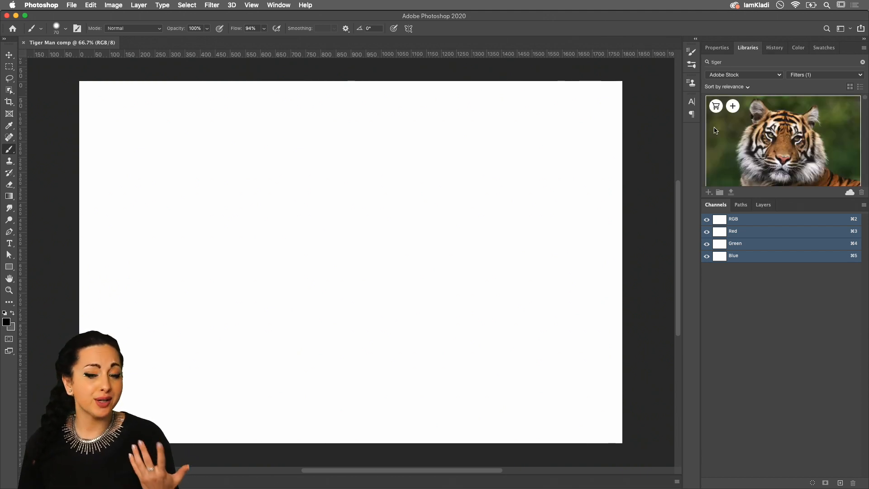
pyautogui.scroll(-2, 738, 131)
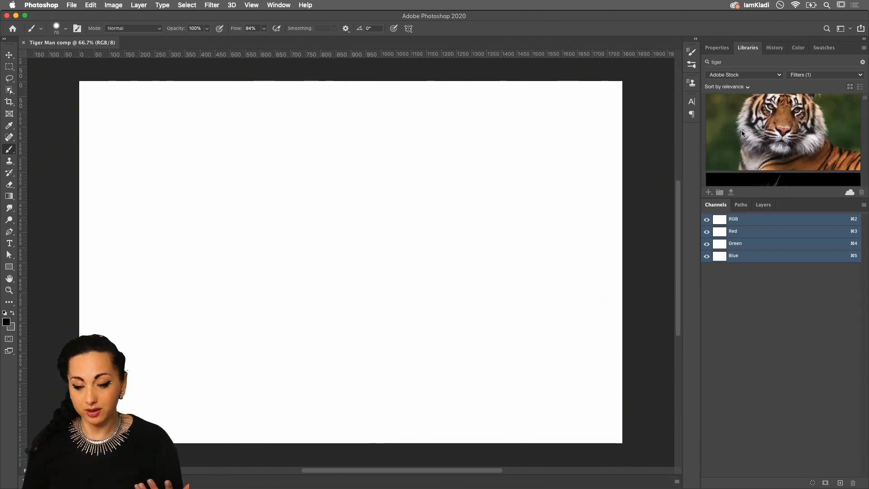
pyautogui.scroll(-3, 743, 133)
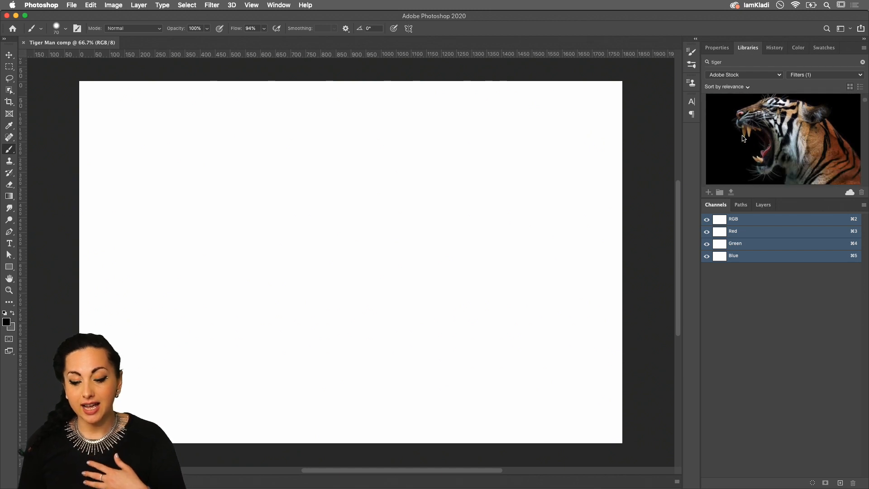
pyautogui.moveTo(744, 138)
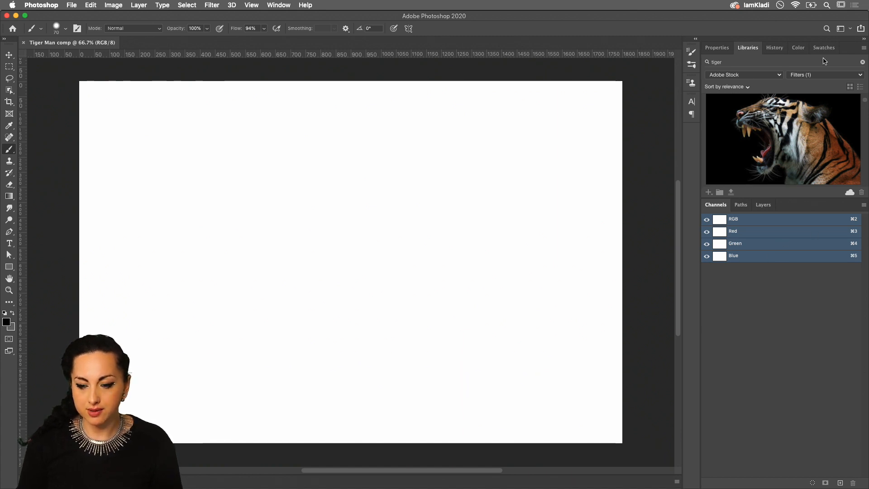
pyautogui.click(854, 77)
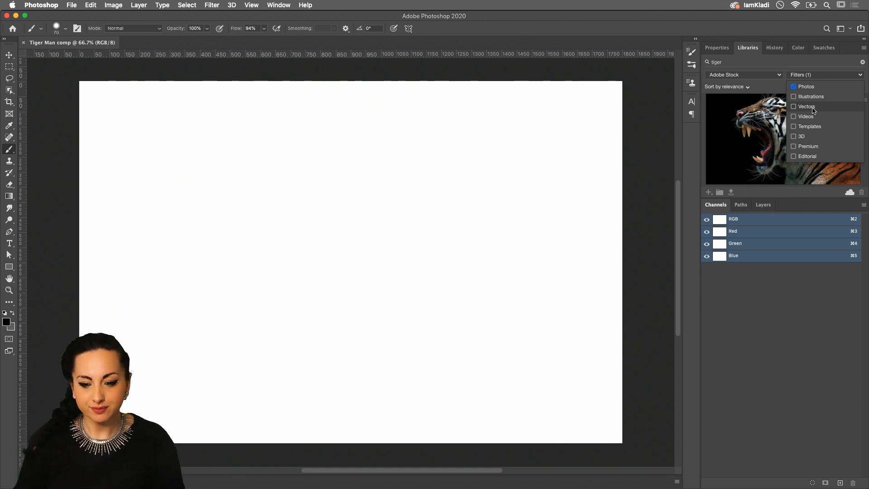
pyautogui.click(753, 83)
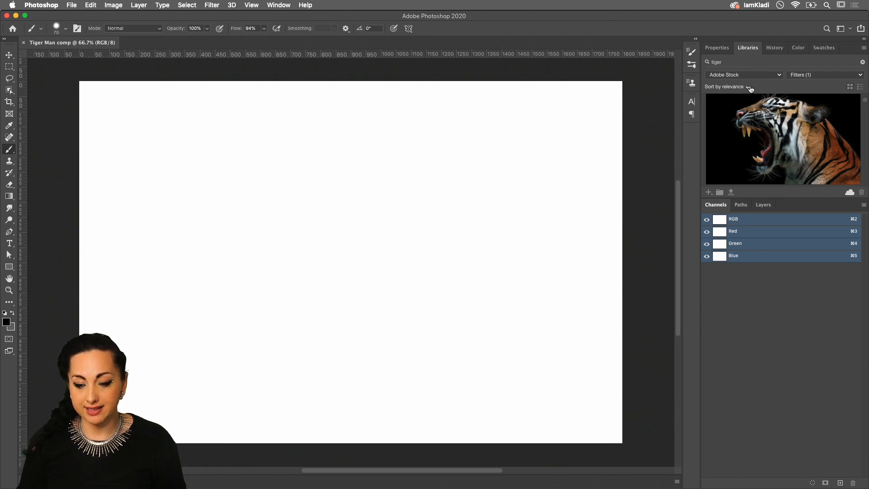
pyautogui.click(862, 62)
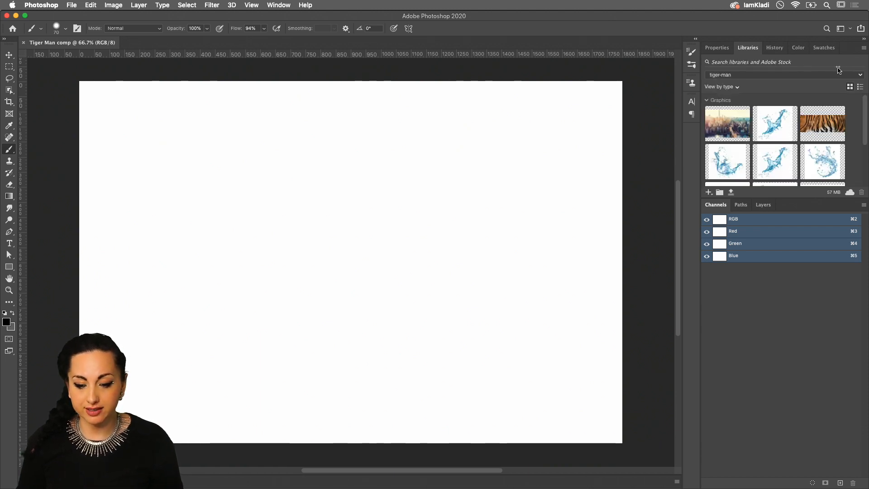
pyautogui.click(862, 77)
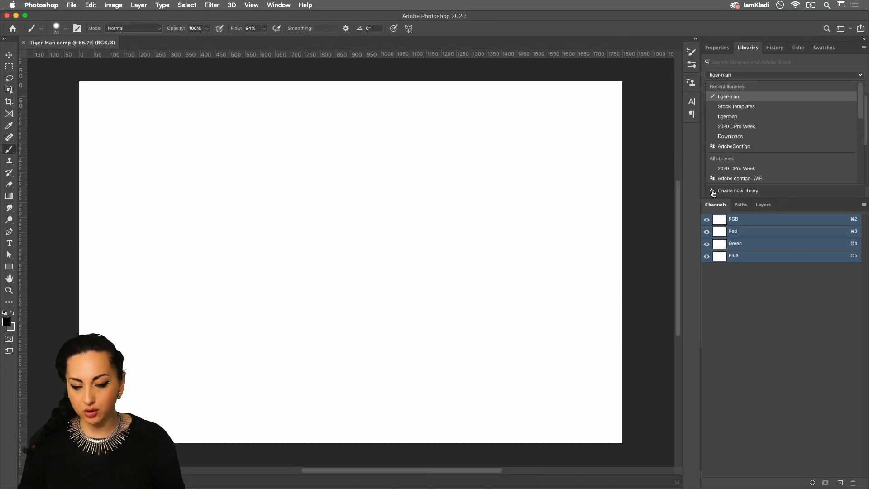
pyautogui.click(703, 197)
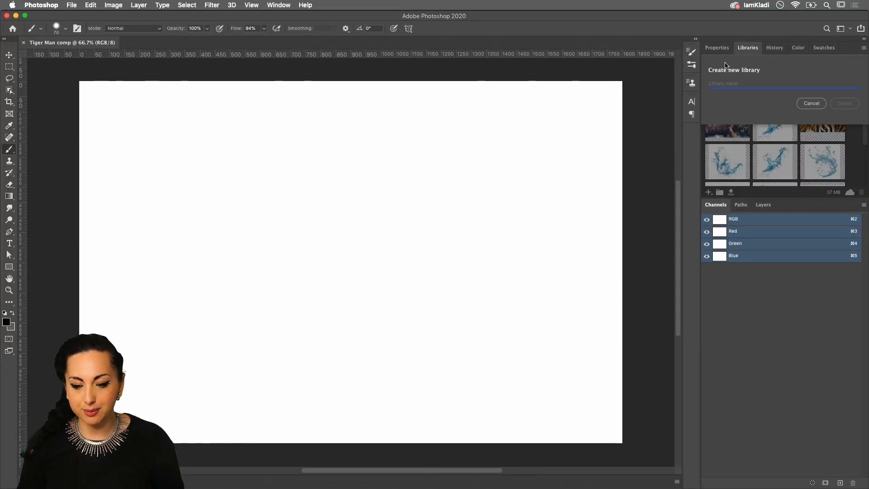
pyautogui.click(808, 104)
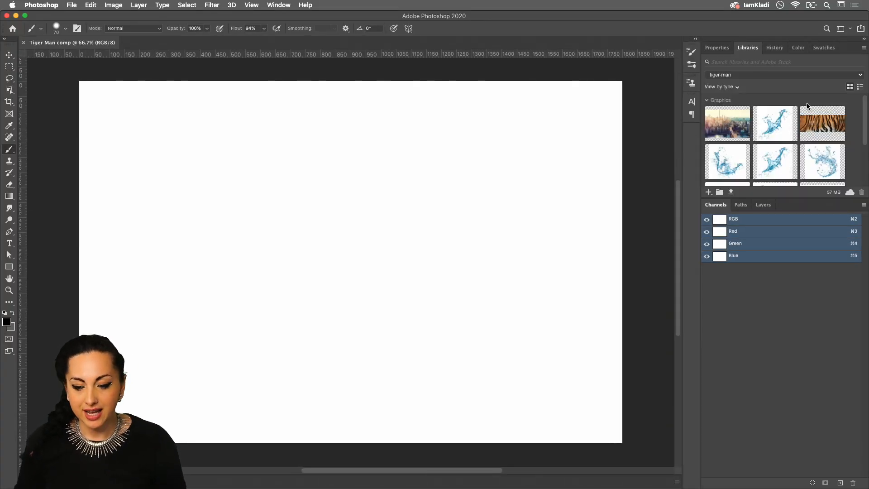
# Choose the tiger-man library and look through its stored graphics.
pyautogui.click(717, 76)
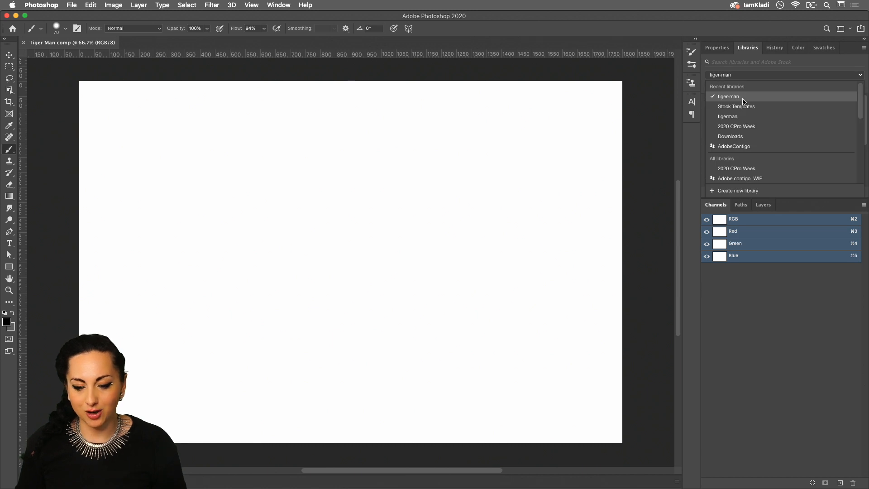
pyautogui.click(744, 100)
pyautogui.scroll(-3, 759, 148)
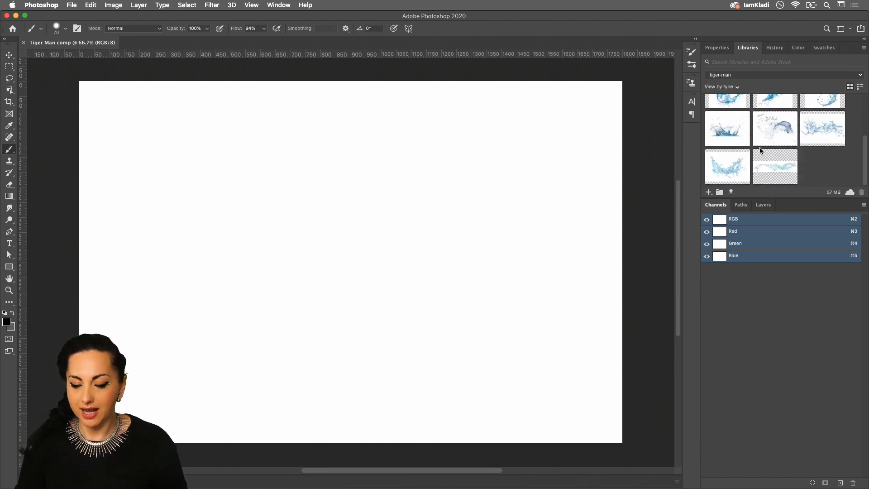
pyautogui.scroll(4, 760, 149)
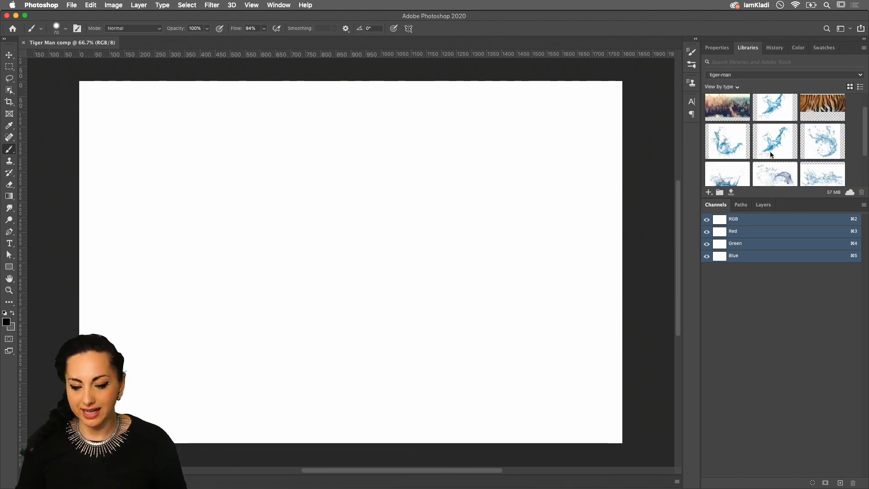
# Move the graphic Black Man Shouting Holding Hand Near Mouth Standing In Studio from the Stock Templates library to the tiger-man library.
pyautogui.click(743, 78)
pyautogui.click(747, 107)
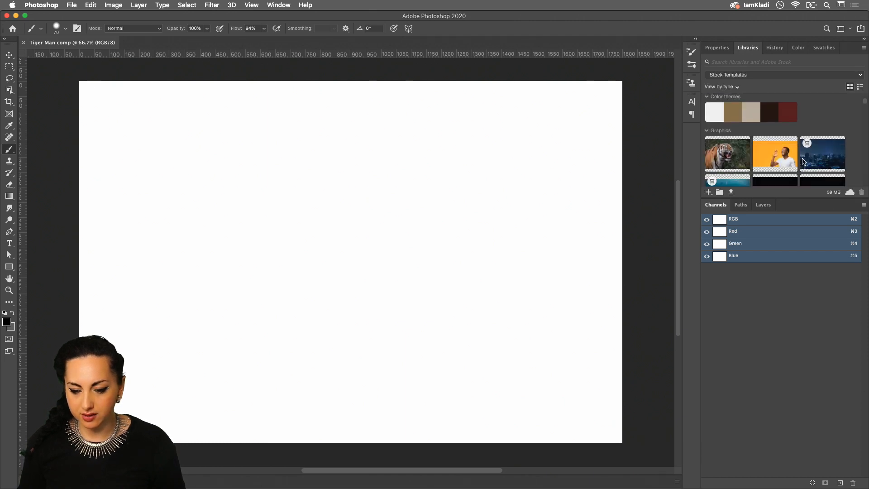
pyautogui.scroll(-1, 803, 161)
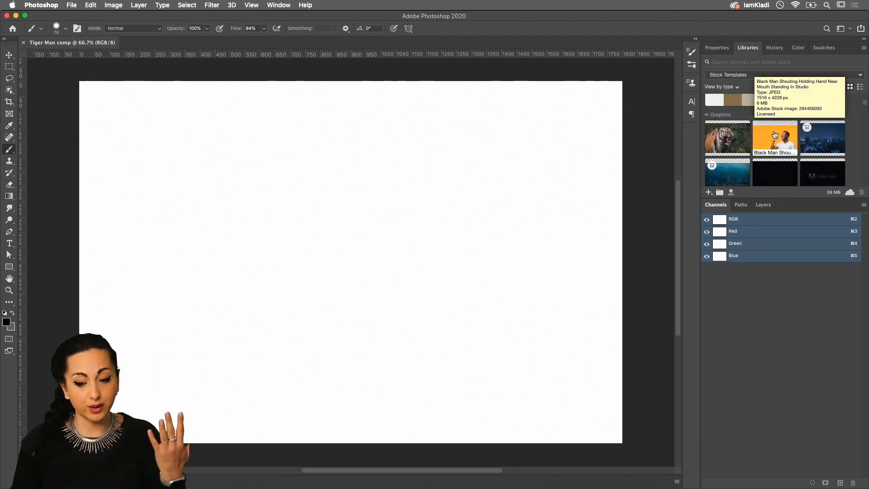
pyautogui.rightClick(773, 139)
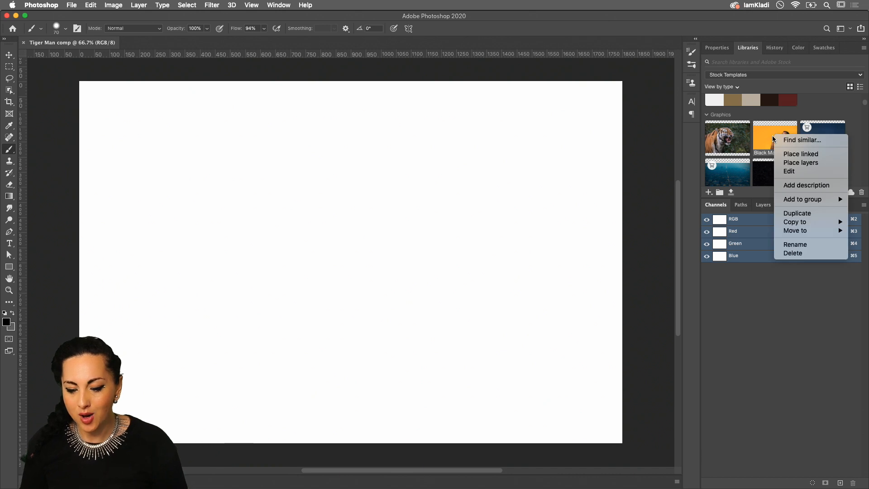
pyautogui.click(852, 127)
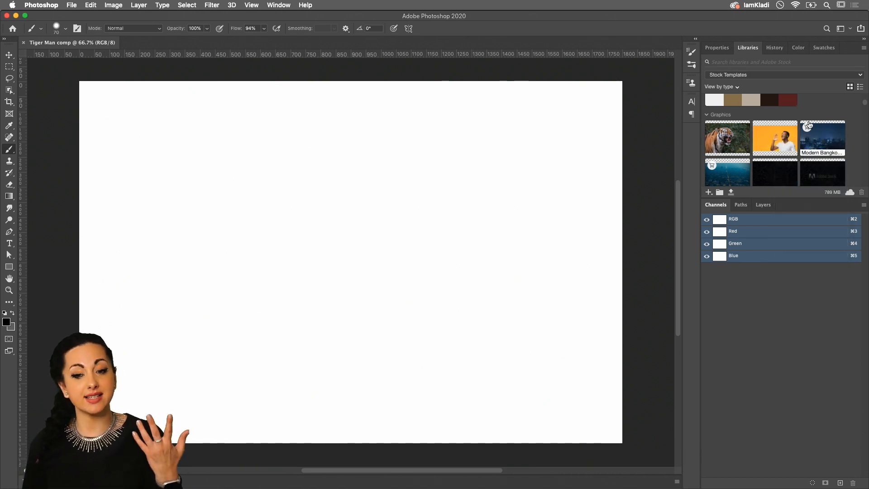
pyautogui.moveTo(810, 134)
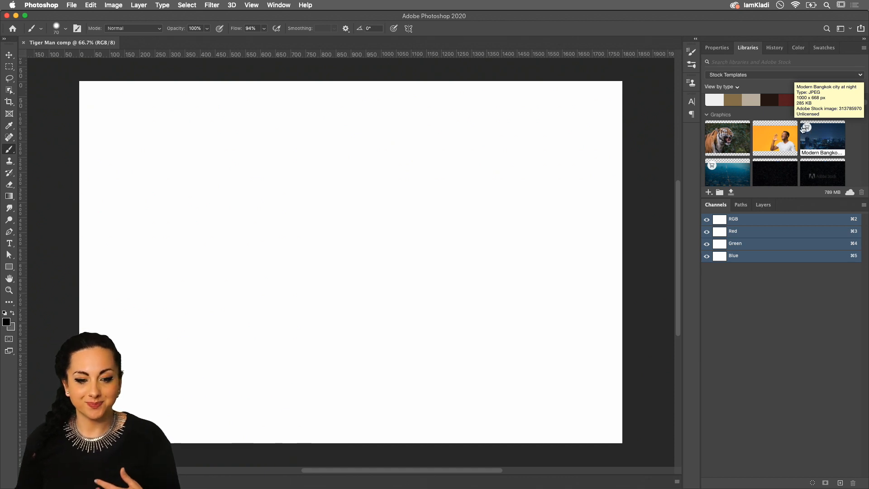
pyautogui.moveTo(777, 143)
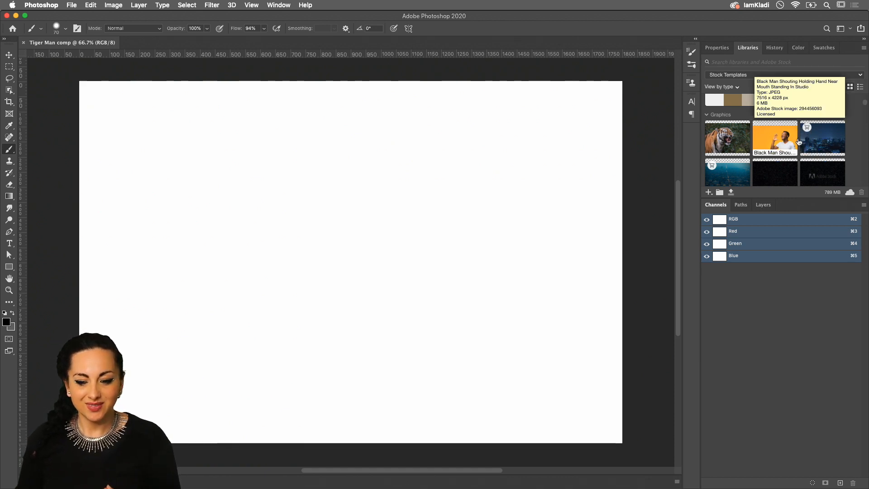
pyautogui.rightClick(774, 143)
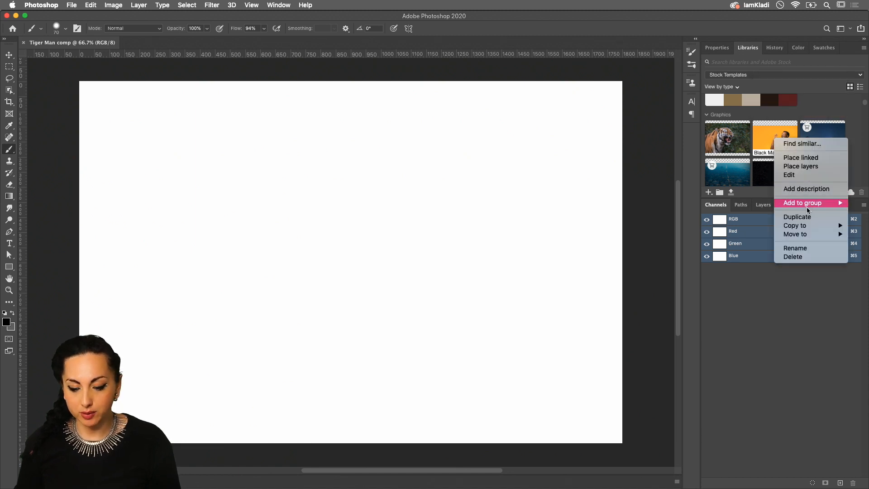
pyautogui.moveTo(811, 236)
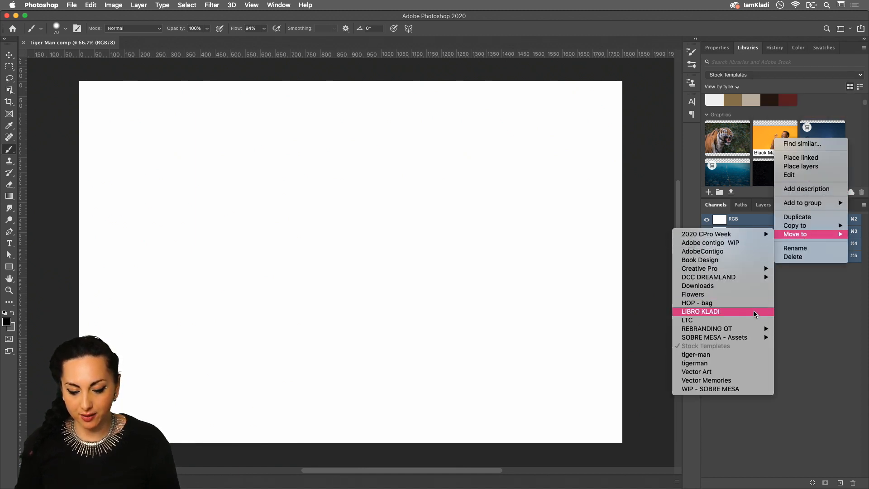
pyautogui.click(744, 356)
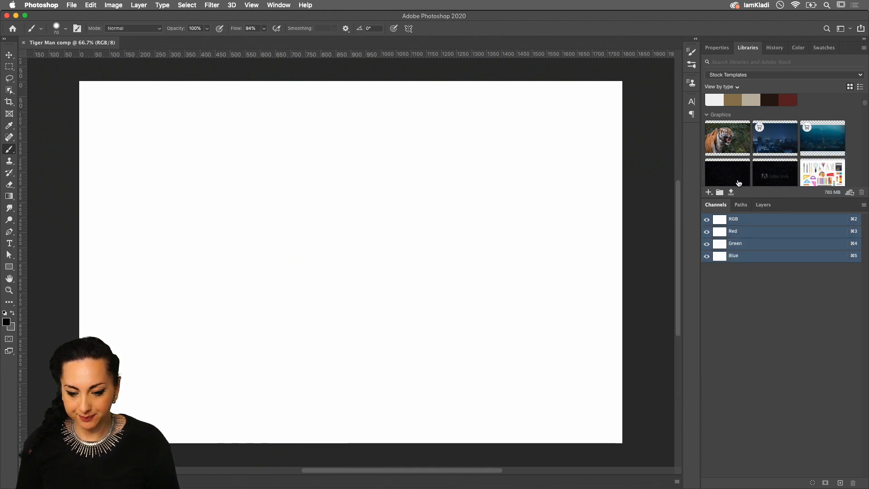
# Move the graphic Female Siberian Tiger roaring in front of a bush from the Stock Templates library to the tiger-man library.
pyautogui.rightClick(729, 148)
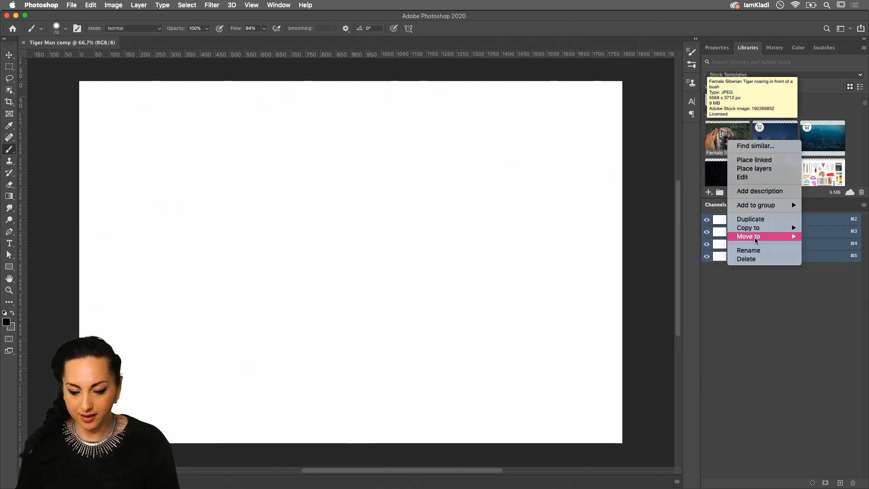
pyautogui.moveTo(752, 236)
pyautogui.click(710, 356)
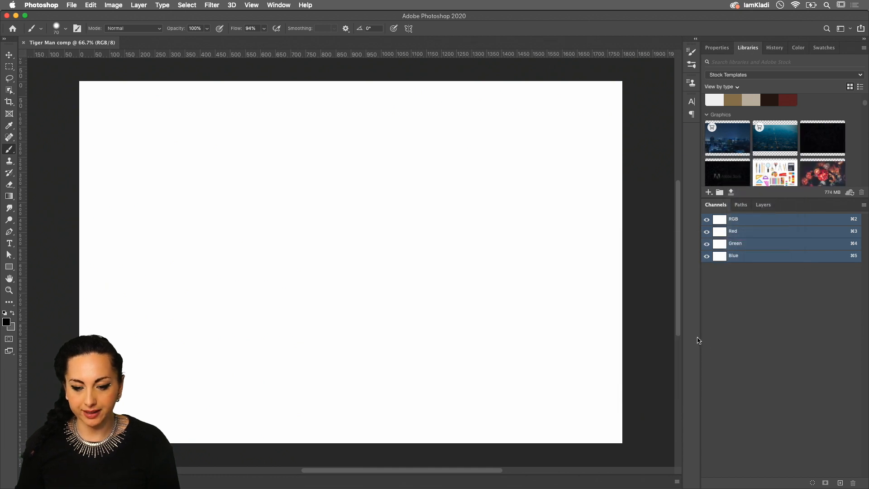
# Switch to the tiger-man library and enlarge the Libraries area enough to show all its graphics.
pyautogui.click(820, 80)
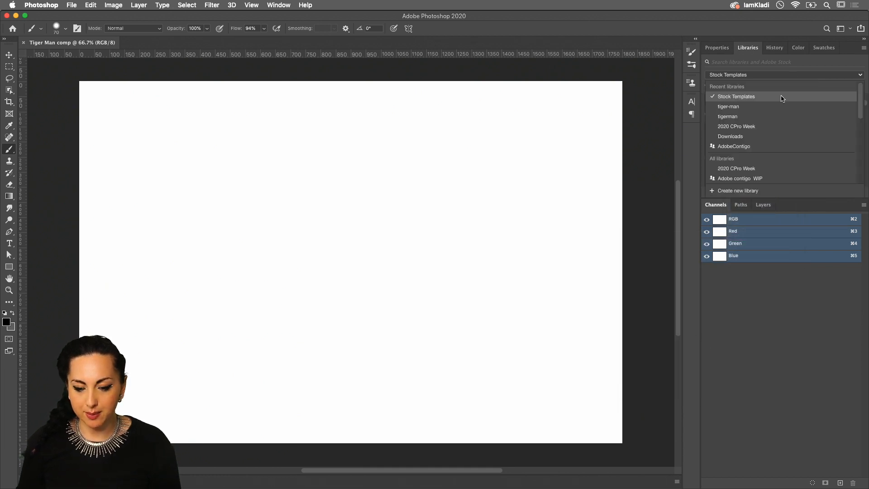
pyautogui.click(775, 110)
pyautogui.scroll(-3, 775, 136)
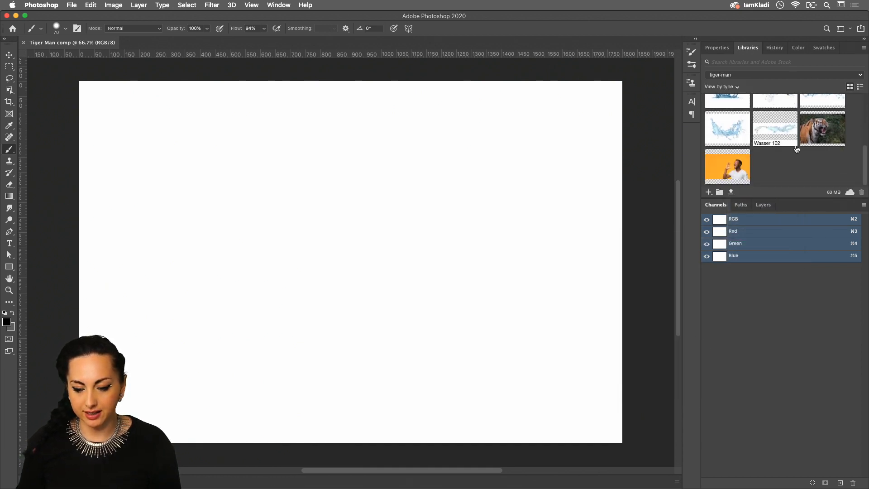
pyautogui.moveTo(797, 203); pyautogui.dragTo(797, 314)
pyautogui.moveTo(808, 242); pyautogui.dragTo(469, 217)
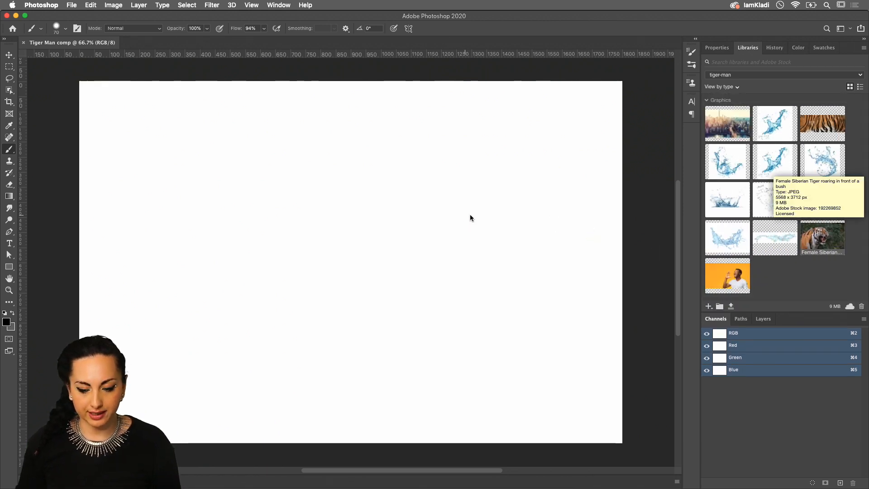
pyautogui.moveTo(537, 220); pyautogui.dragTo(537, 222)
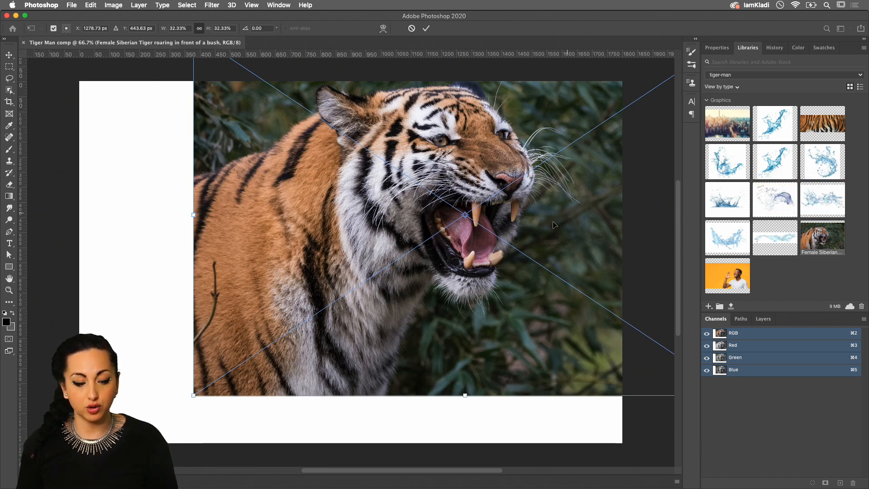
pyautogui.press('Escape')
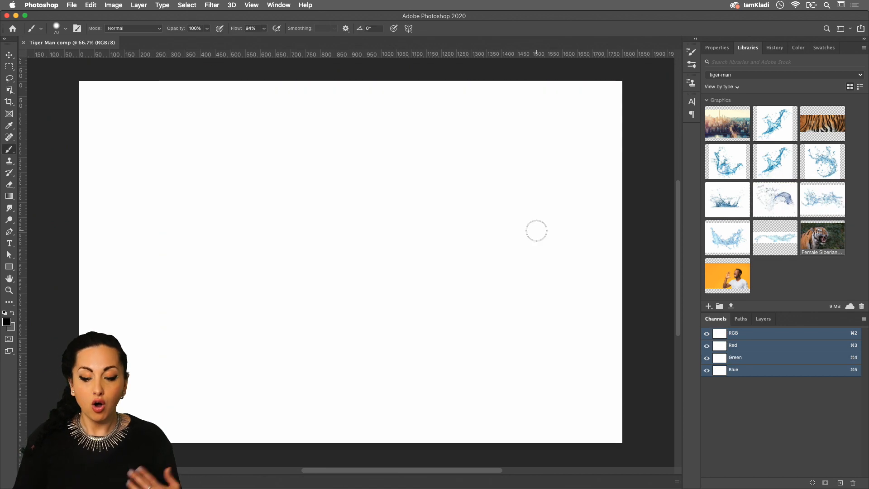
# Open the Female Siberian Tiger graphic from the tiger-man library as its own document.
pyautogui.doubleClick(826, 240)
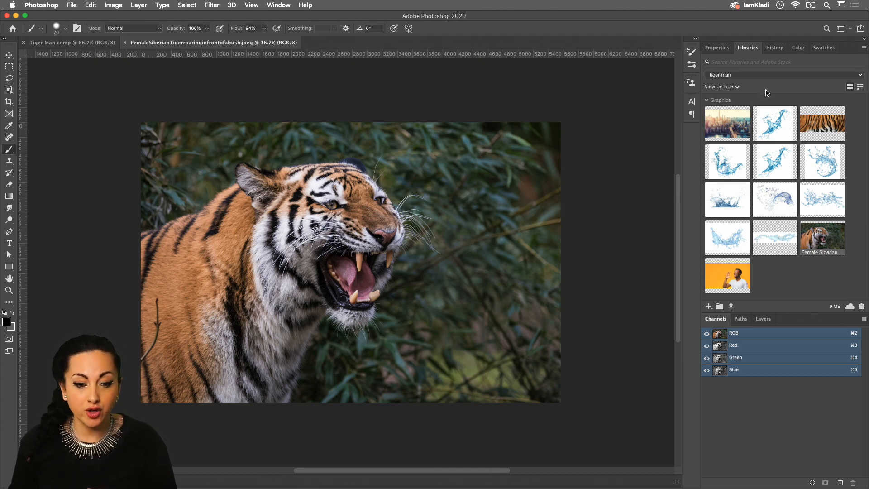
# Search the libraries for tiger and switch the search scope to Adobe Stock.
pyautogui.click(772, 63)
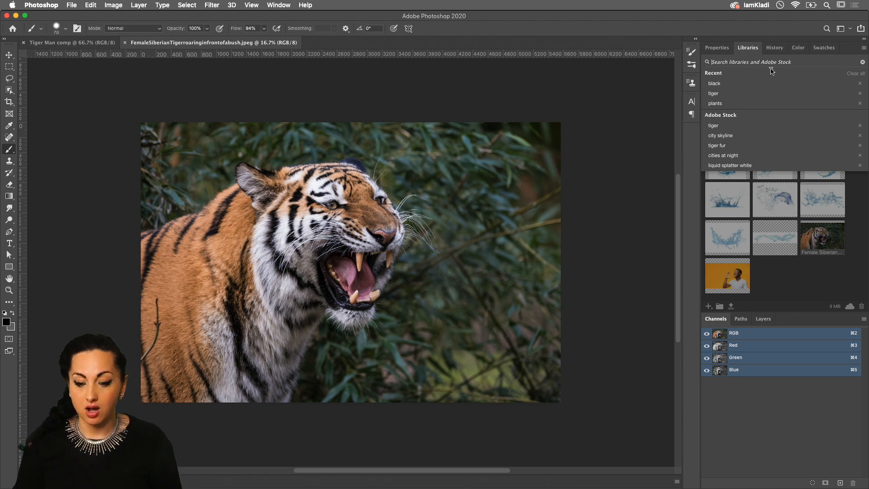
pyautogui.click(766, 93)
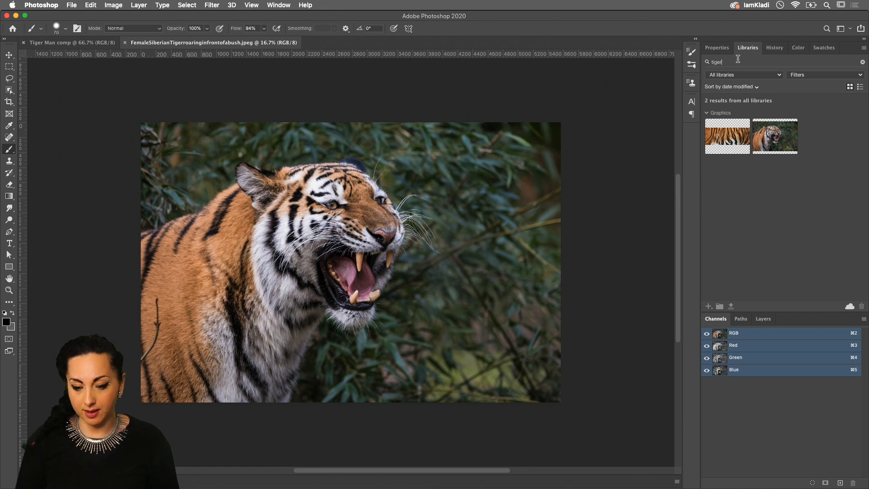
pyautogui.click(769, 74)
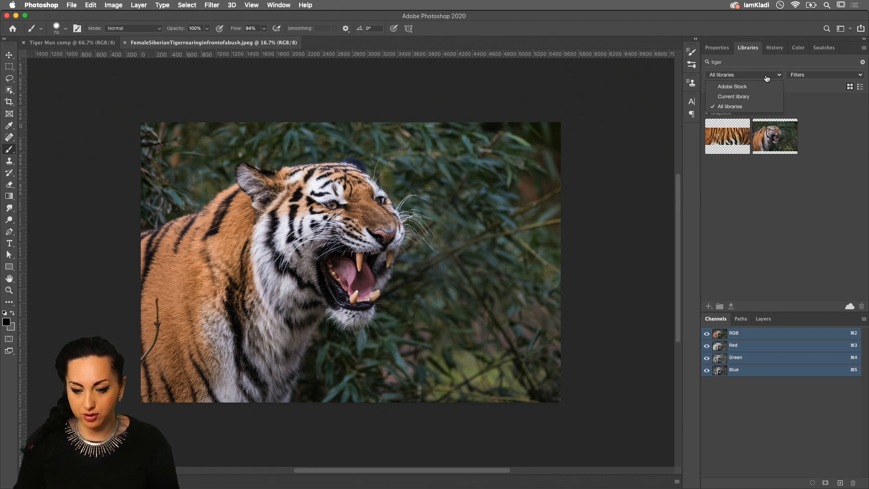
pyautogui.click(768, 90)
pyautogui.moveTo(760, 131)
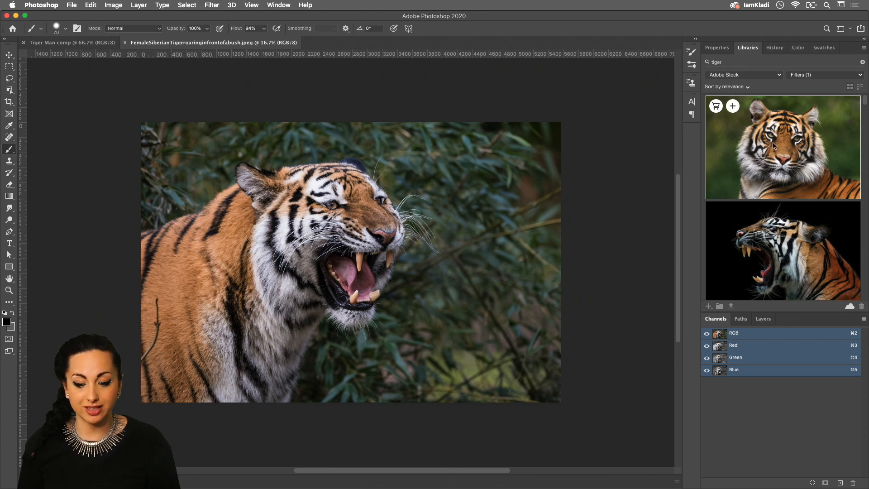
# Place the Adobe Stock preview Portrait of a bengal tiger over the roaring tiger photo and undo the placement.
pyautogui.moveTo(765, 161); pyautogui.dragTo(491, 220)
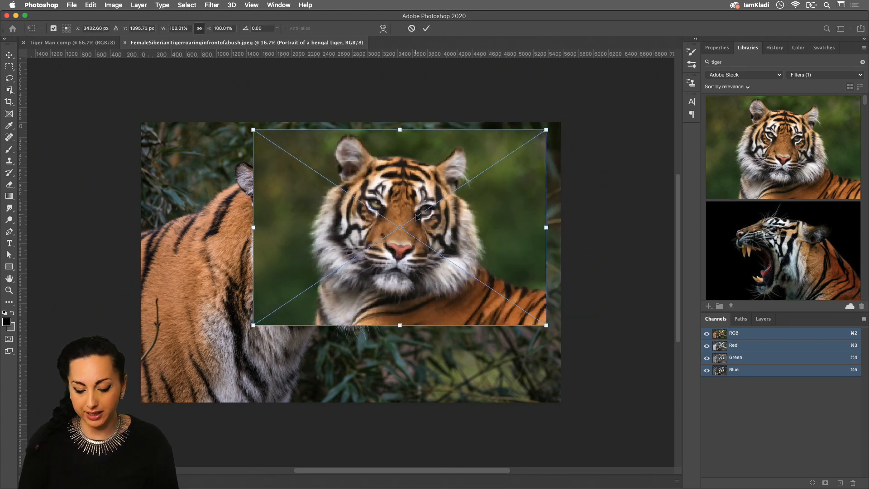
pyautogui.press('Return')
pyautogui.press('b')
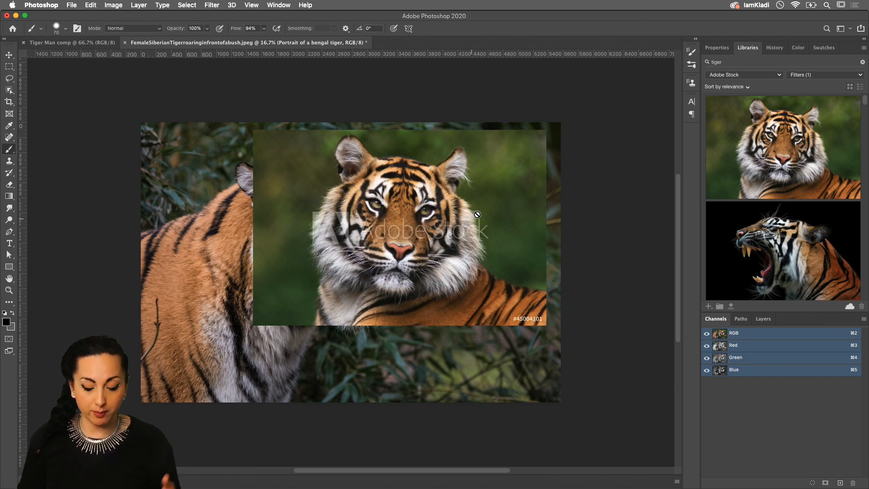
pyautogui.press('super+z')
# Limit the tiger search to the current library, review its matching graphics, and clear the search.
pyautogui.moveTo(729, 110)
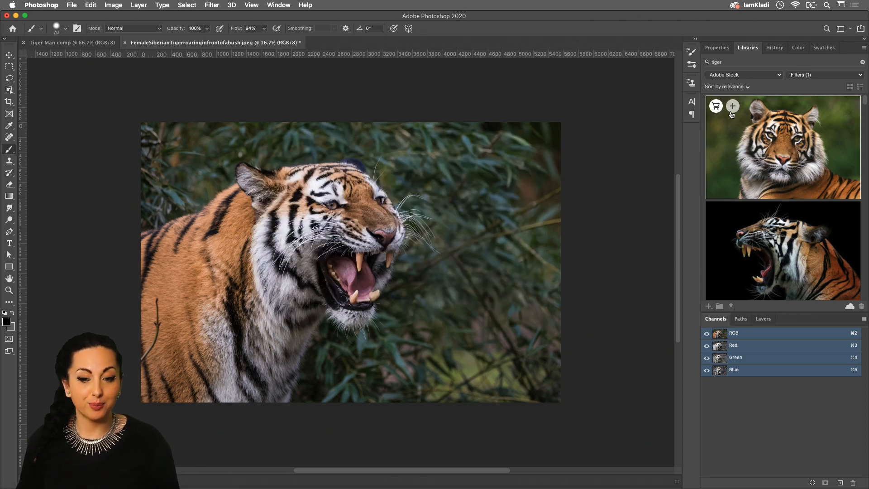
pyautogui.click(771, 78)
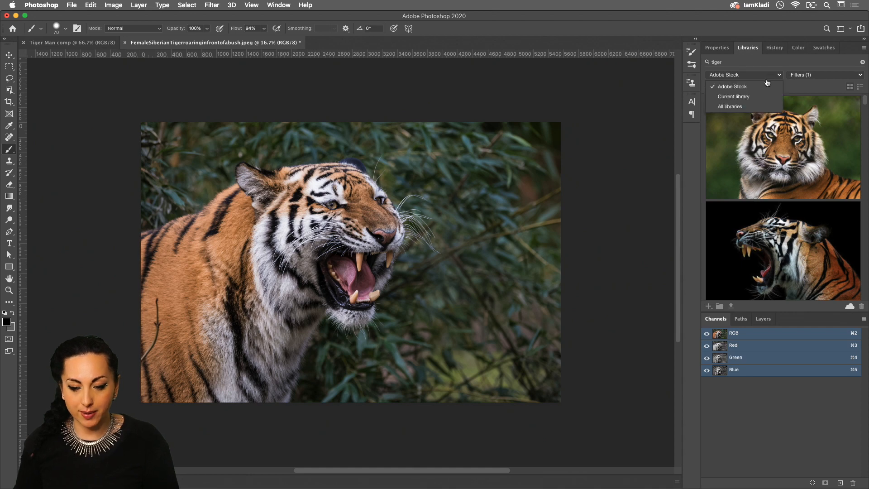
pyautogui.click(766, 96)
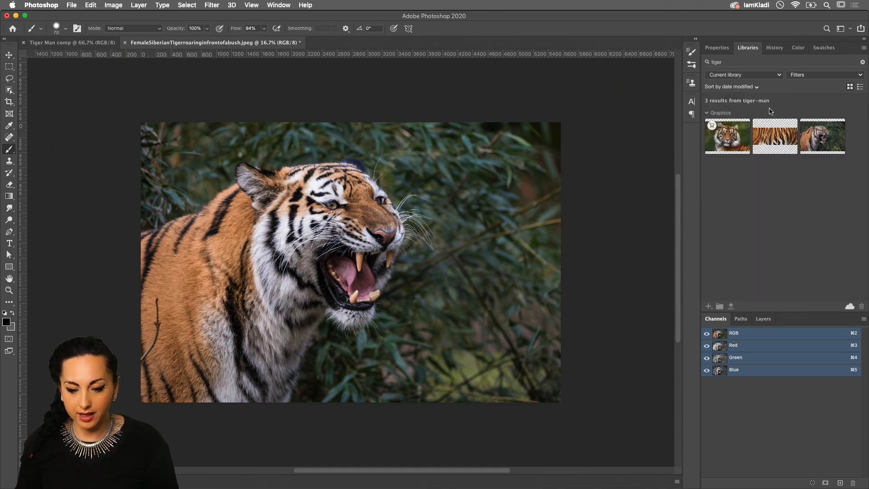
pyautogui.click(864, 62)
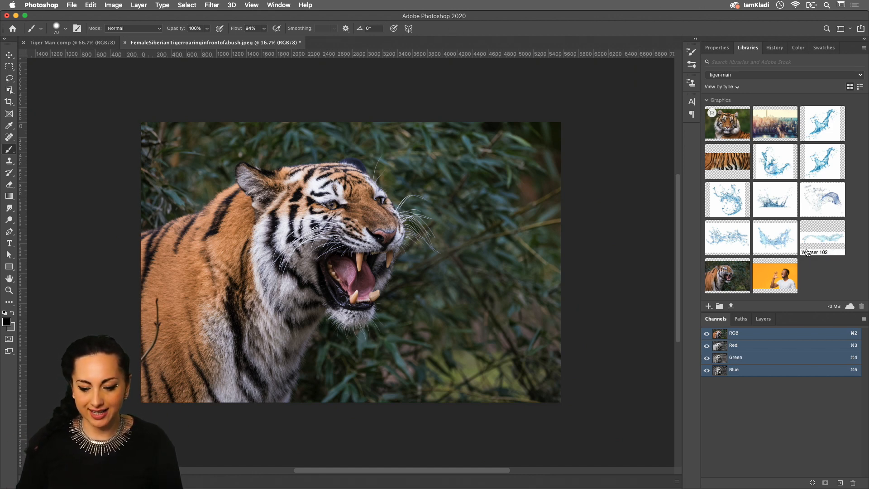
# Open the Black Man Shouting Holding Hand Near Mouth Standing In Studio graphic from the tiger-man library as its own document.
pyautogui.doubleClick(771, 273)
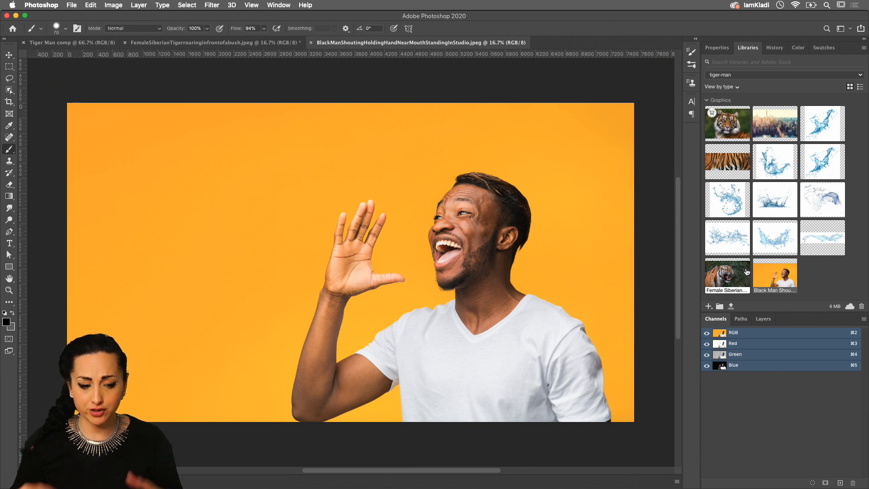
pyautogui.moveTo(747, 272)
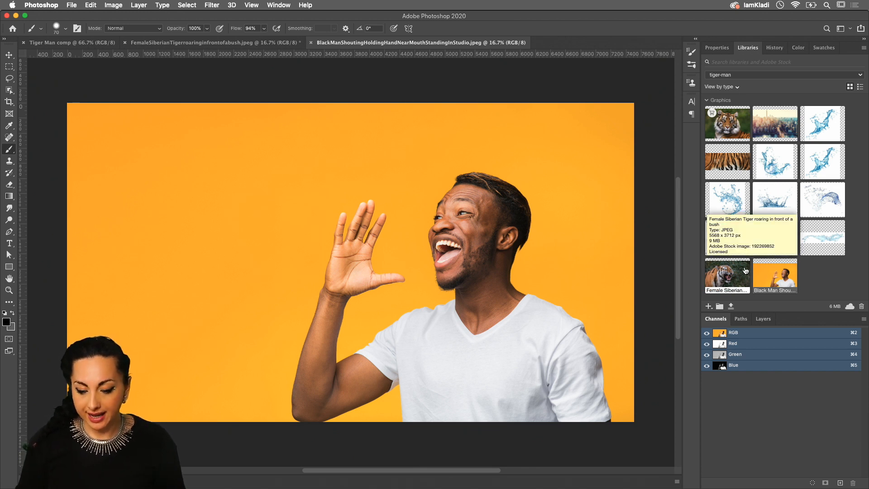
pyautogui.moveTo(776, 278)
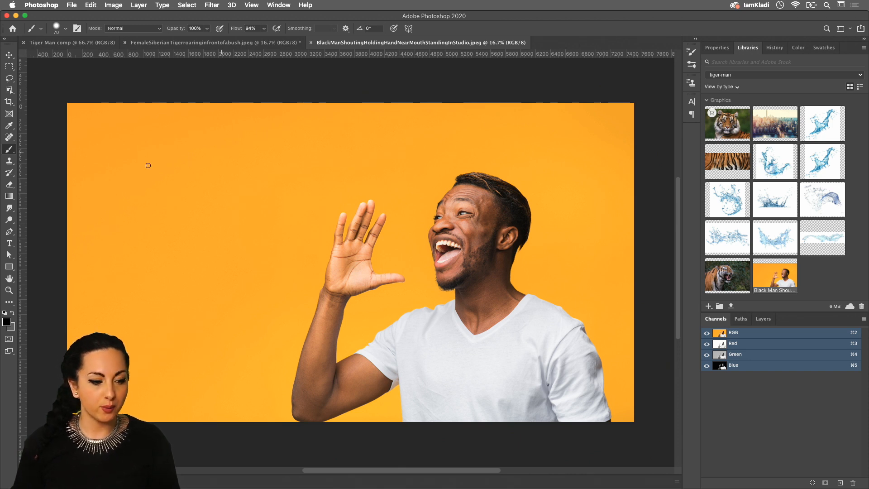
# Activate the Lasso tool, draw a rough selection around the shouting man and his raised hand, and clear the selection.
pyautogui.click(9, 78)
pyautogui.click(45, 80)
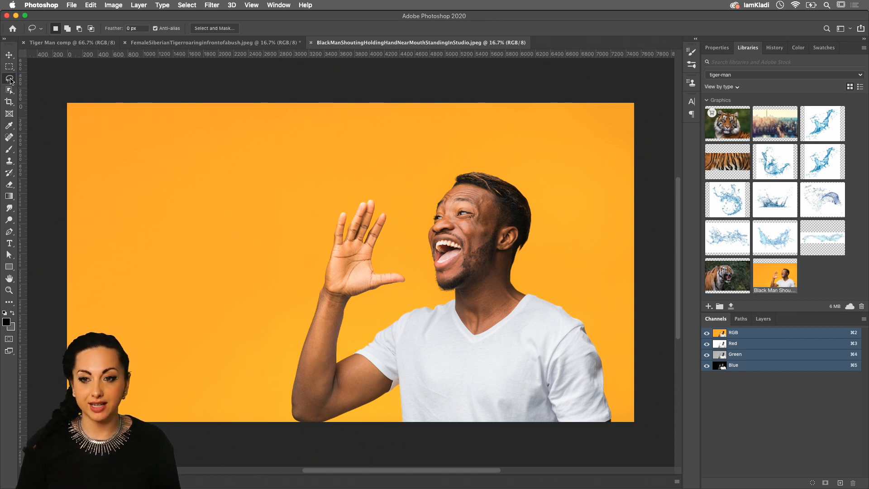
pyautogui.moveTo(507, 162)
pyautogui.mouseDown()
pyautogui.moveTo(425, 164)
pyautogui.moveTo(418, 193)
pyautogui.moveTo(376, 180)
pyautogui.moveTo(330, 197)
pyautogui.moveTo(279, 327)
pyautogui.moveTo(275, 398)
pyautogui.moveTo(283, 442)
pyautogui.moveTo(599, 457)
pyautogui.moveTo(626, 438)
pyautogui.moveTo(596, 315)
pyautogui.moveTo(548, 282)
pyautogui.moveTo(527, 281)
pyautogui.moveTo(524, 266)
pyautogui.moveTo(542, 222)
pyautogui.moveTo(533, 182)
pyautogui.moveTo(503, 161)
pyautogui.mouseUp()
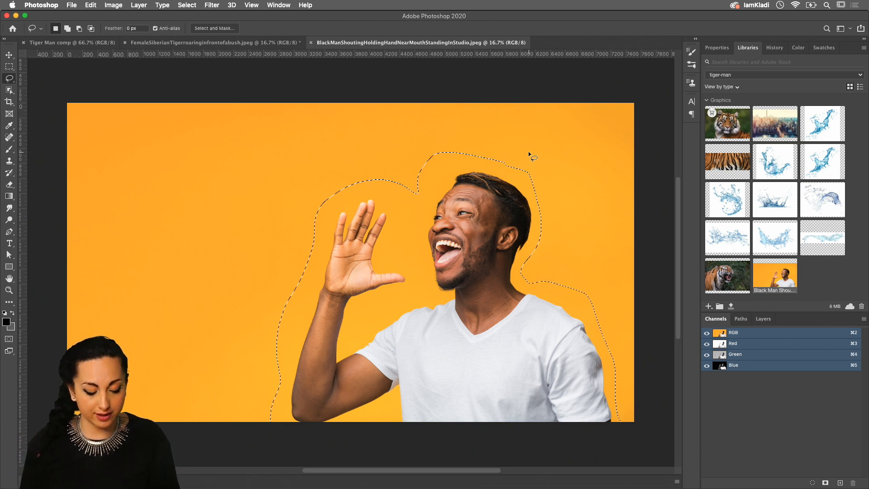
pyautogui.click(578, 209)
# Unlock the man photo's background layer and show the layer's properties with its quick actions.
pyautogui.click(716, 48)
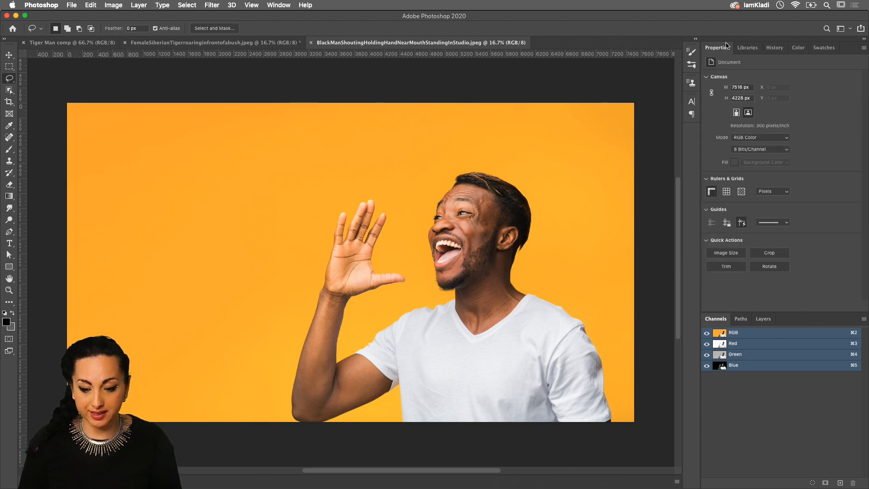
pyautogui.click(749, 48)
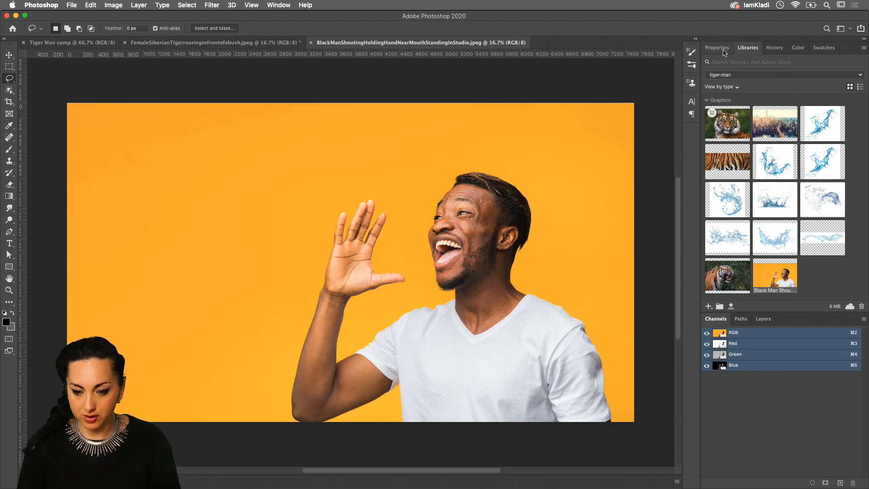
pyautogui.click(763, 318)
pyautogui.click(851, 379)
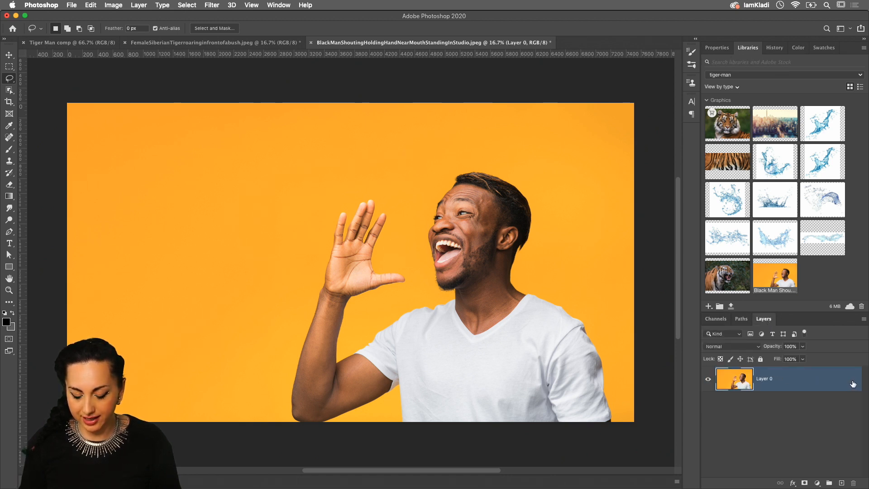
pyautogui.click(717, 48)
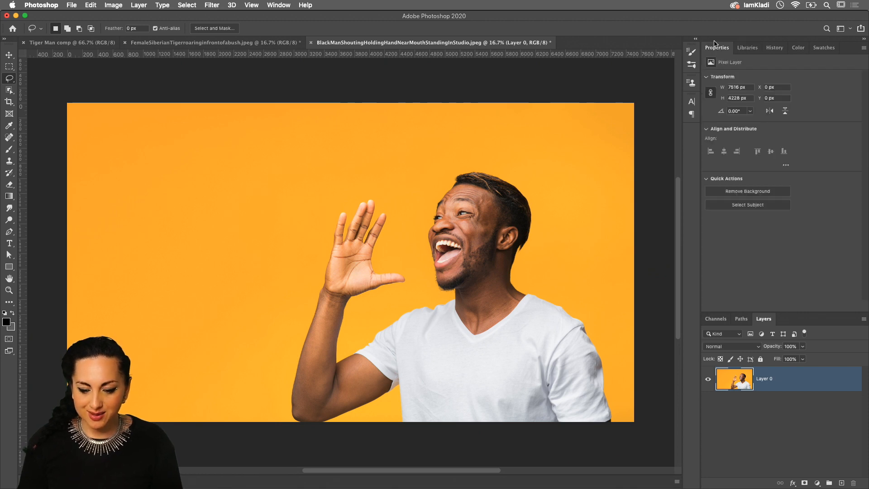
# Apply the Remove Background quick action to the man's layer and undo it.
pyautogui.click(750, 192)
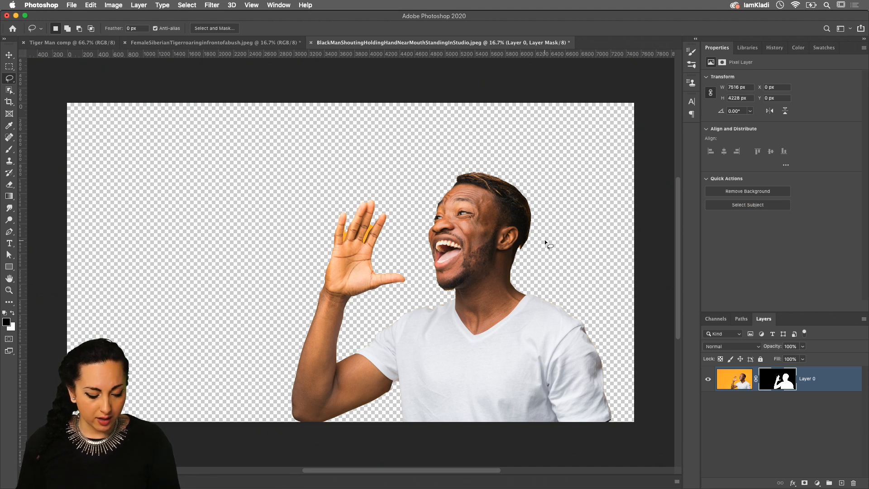
pyautogui.press('super+z')
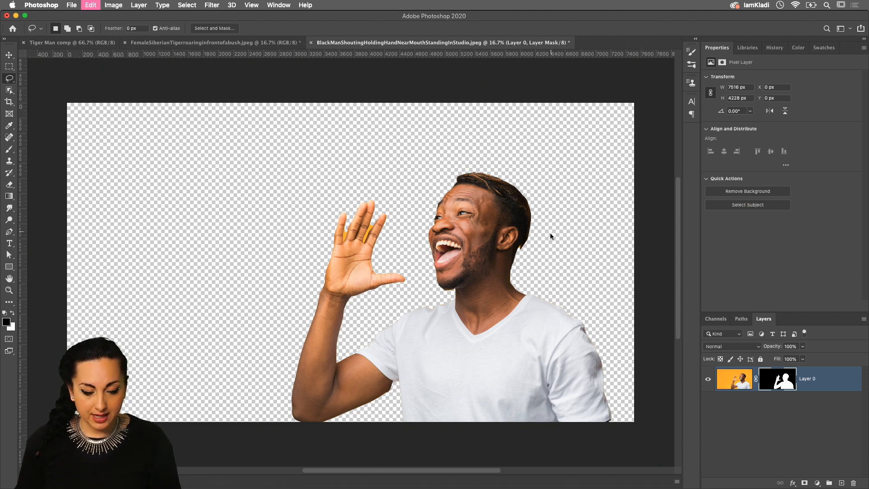
pyautogui.click(733, 381)
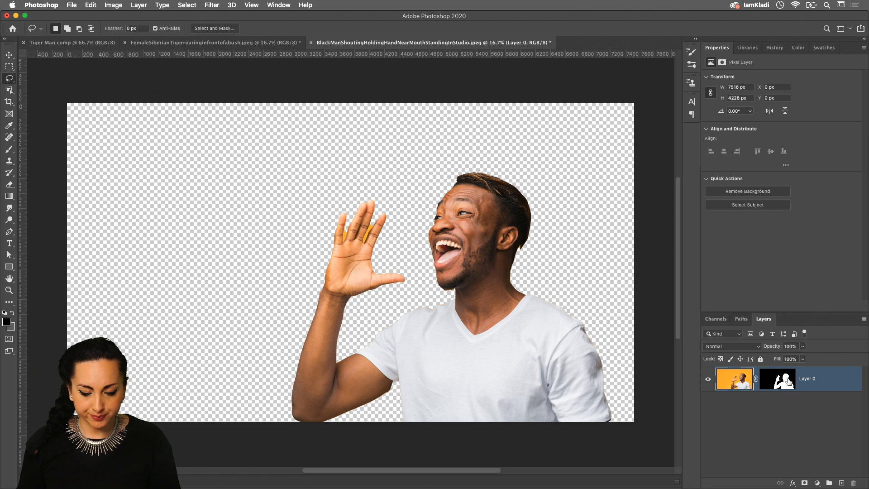
pyautogui.press('super+z')
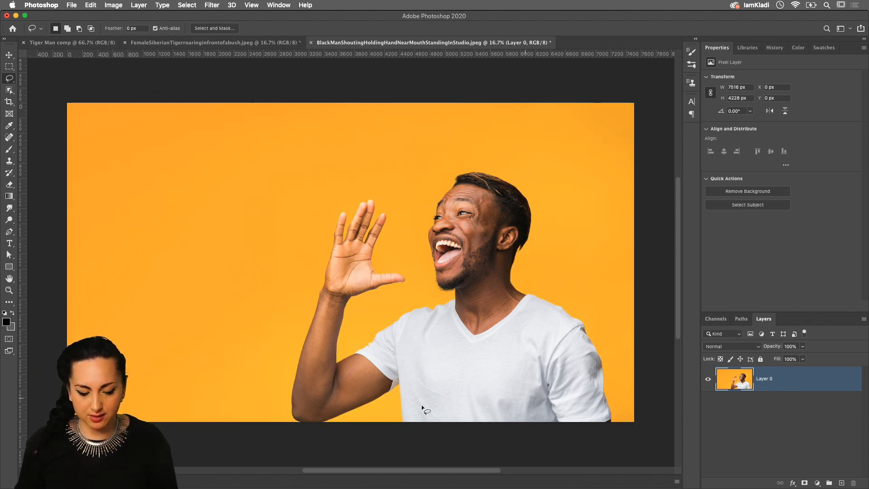
# Lasso a loose area of about 4720 × 3624 px around the man and copy it into Tiger Man comp as a new layer.
pyautogui.moveTo(284, 421); pyautogui.dragTo(292, 313)
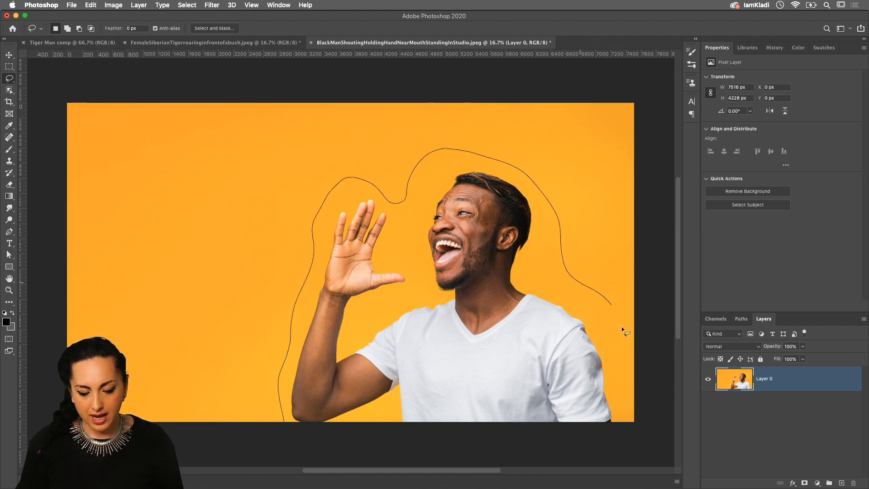
pyautogui.moveTo(629, 440)
pyautogui.mouseDown()
pyautogui.moveTo(535, 473)
pyautogui.moveTo(336, 465)
pyautogui.moveTo(283, 421)
pyautogui.mouseUp()
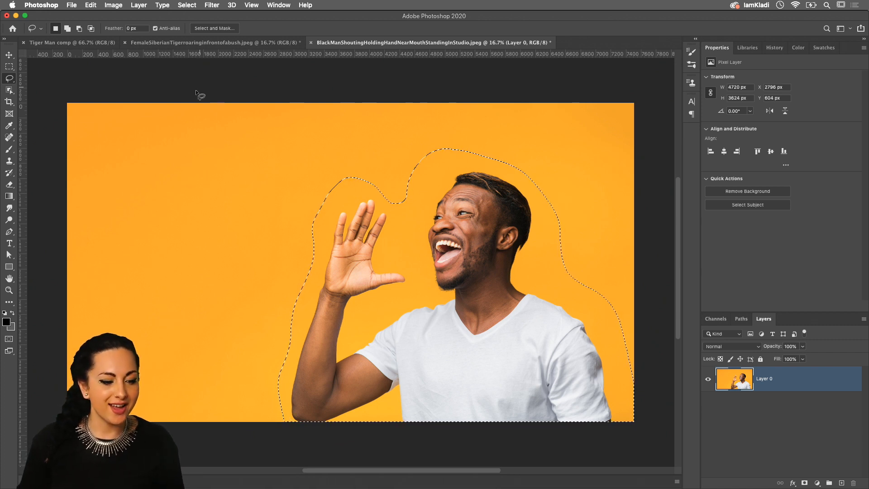
pyautogui.click(87, 42)
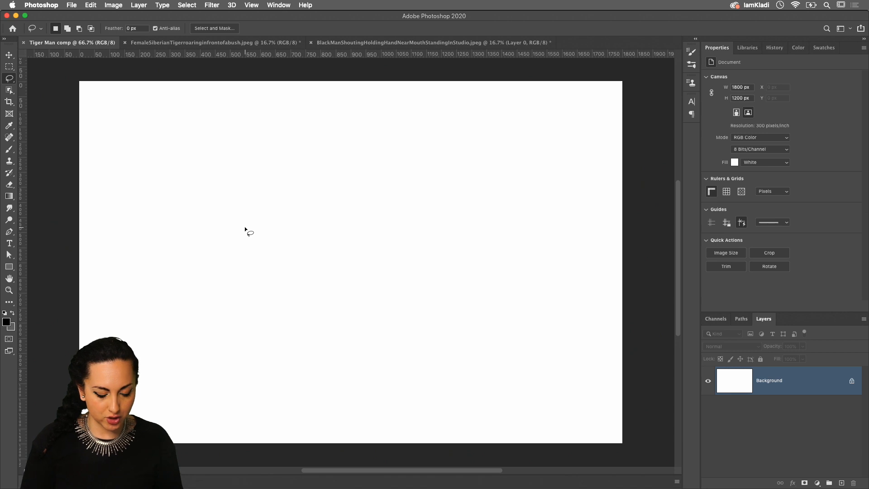
pyautogui.press('super+v')
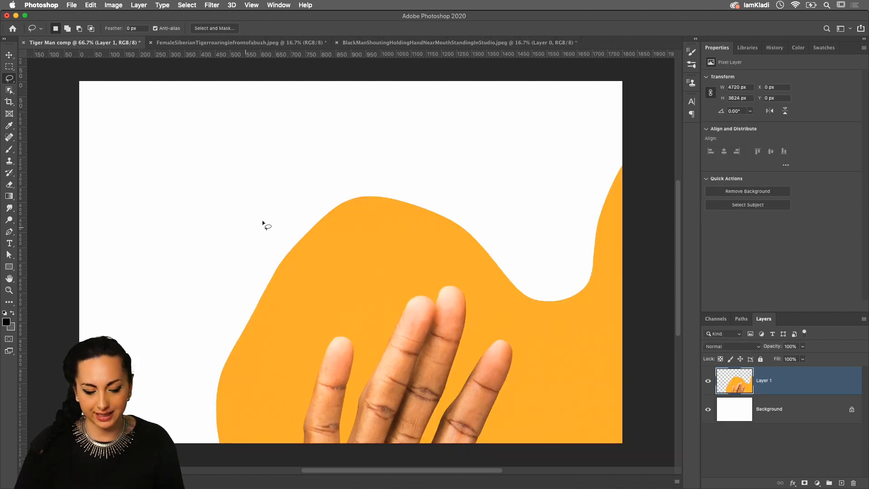
# Scale the man's layer down to about 26.83% and place it near the centre of the canvas, resting on the lower edge.
pyautogui.press('super+minus')
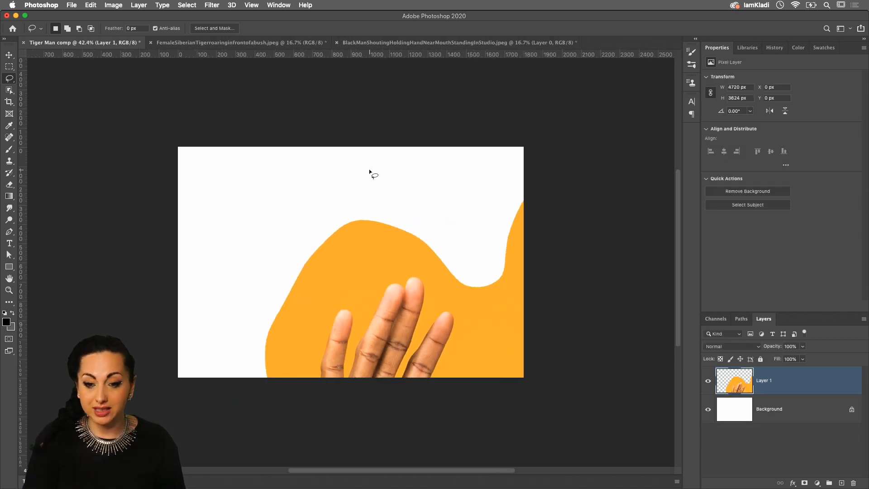
pyautogui.press('super+t')
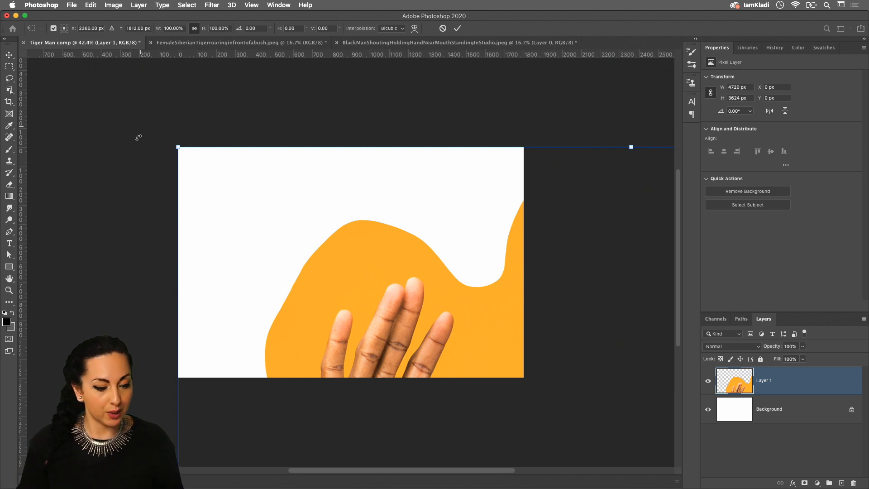
pyautogui.moveTo(179, 147); pyautogui.dragTo(421, 353)
pyautogui.moveTo(460, 372); pyautogui.dragTo(159, 118)
pyautogui.moveTo(128, 89); pyautogui.dragTo(341, 241)
pyautogui.moveTo(448, 275); pyautogui.dragTo(388, 220)
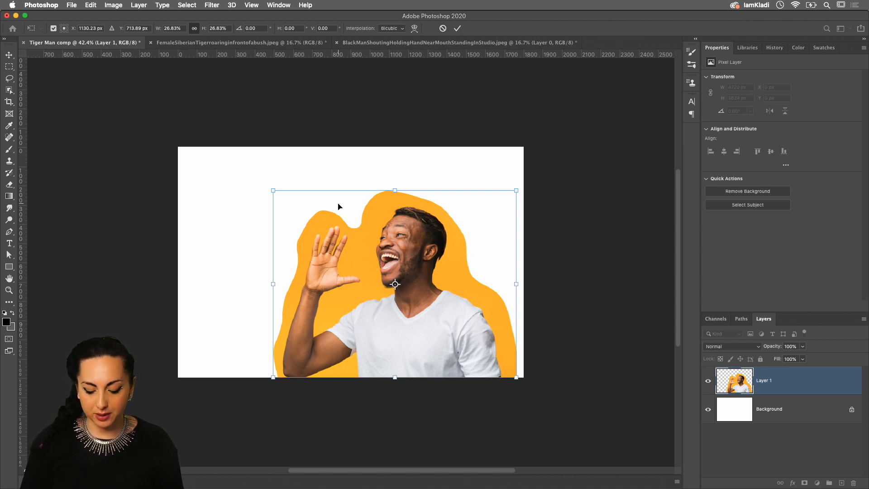
pyautogui.moveTo(421, 247); pyautogui.dragTo(391, 264)
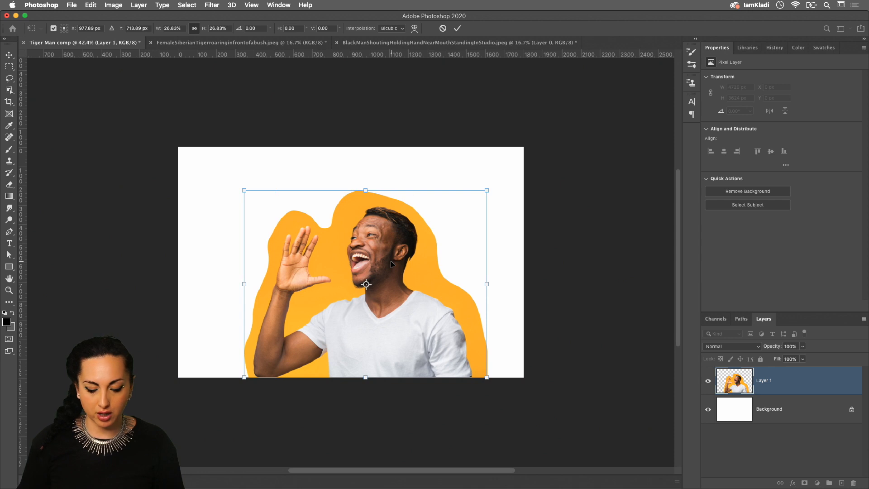
pyautogui.press('Return')
pyautogui.press('l')
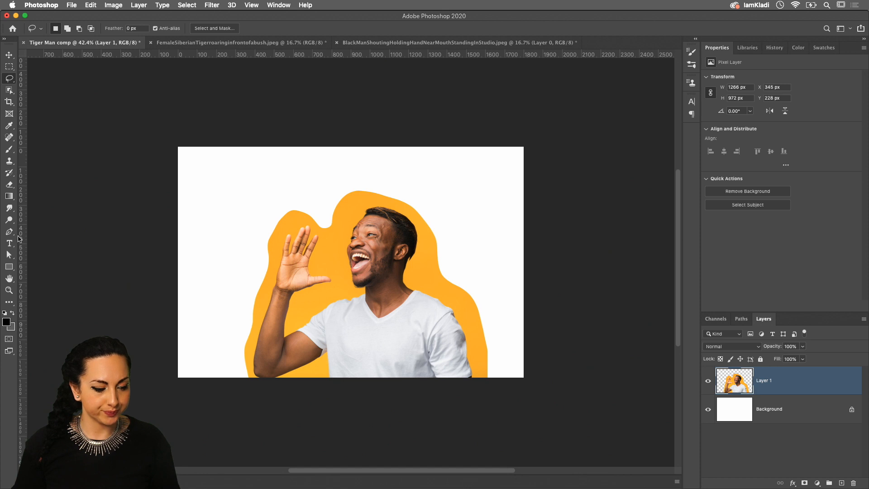
# Create a black 1080 × 1080 px rectangle shape with the Rectangle tool.
pyautogui.click(9, 266)
pyautogui.click(241, 222)
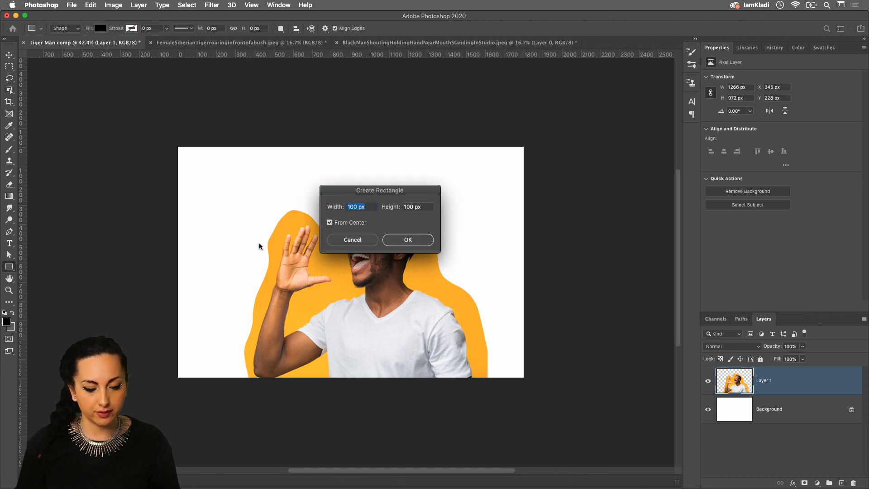
pyautogui.write('1080')
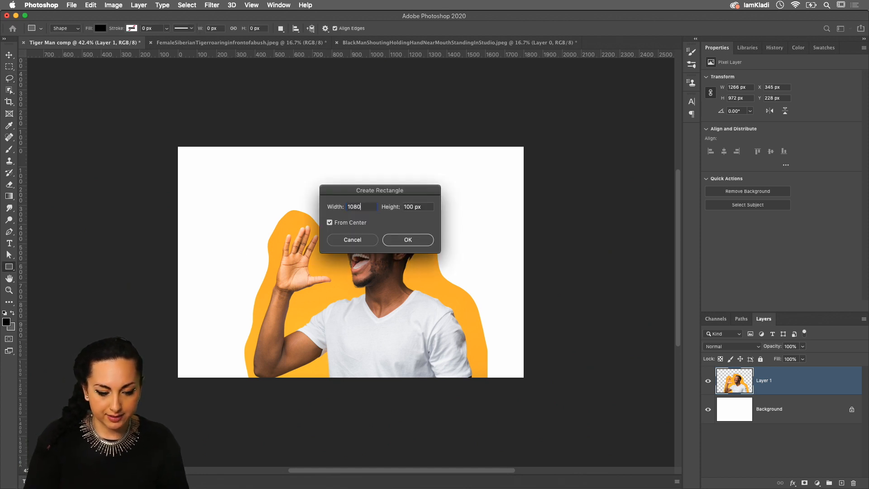
pyautogui.press('Tab')
pyautogui.write('1')
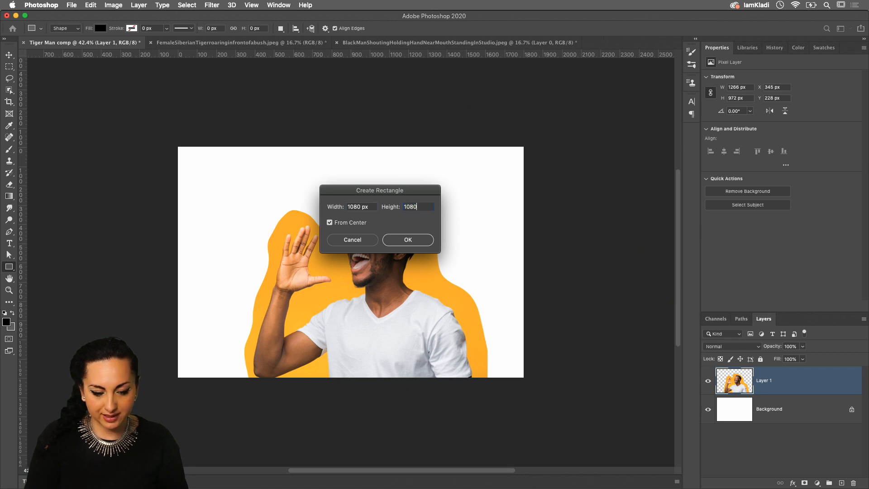
pyautogui.click(408, 240)
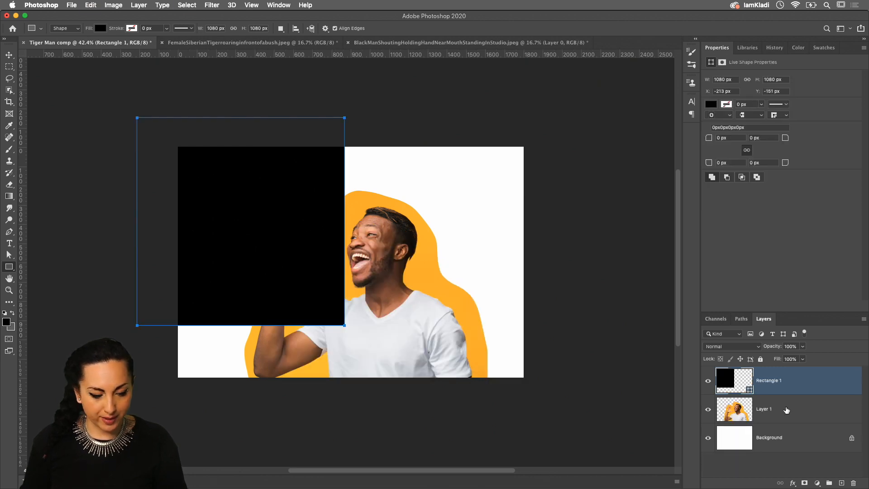
# Select the whole canvas and align the black square to its horizontal and vertical centres.
pyautogui.press('super+a')
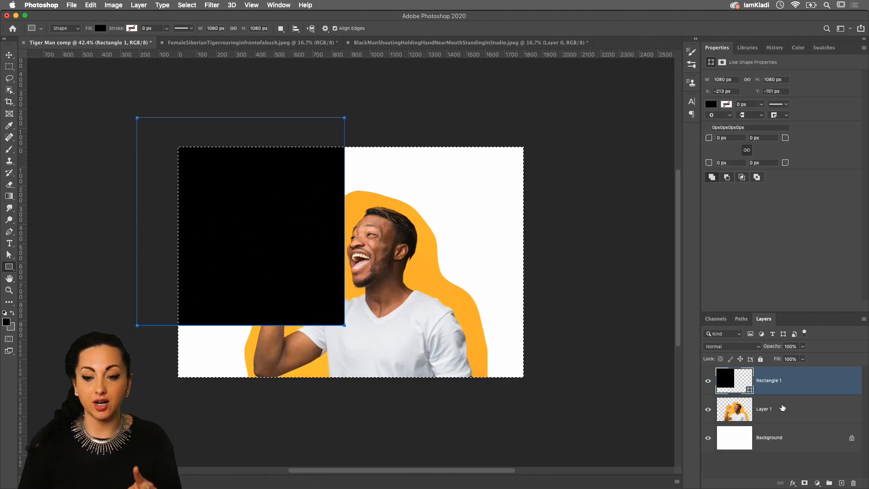
pyautogui.press('super+plus')
pyautogui.press('super+plus')
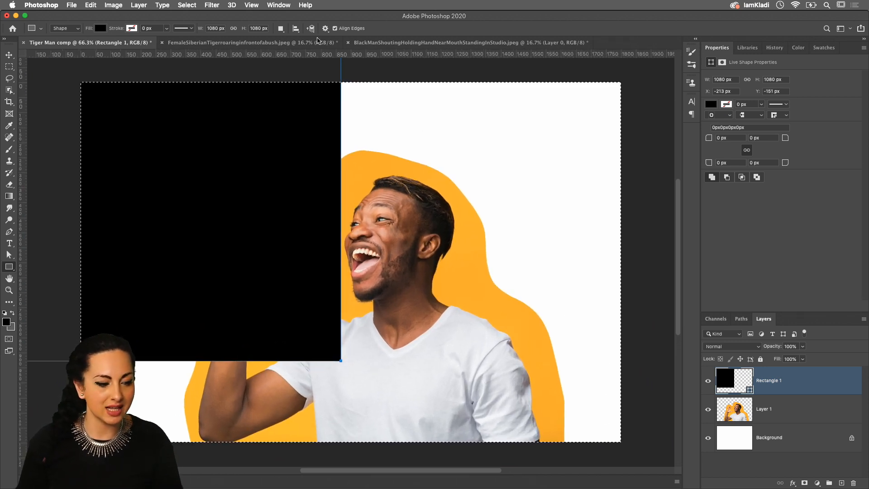
pyautogui.click(9, 55)
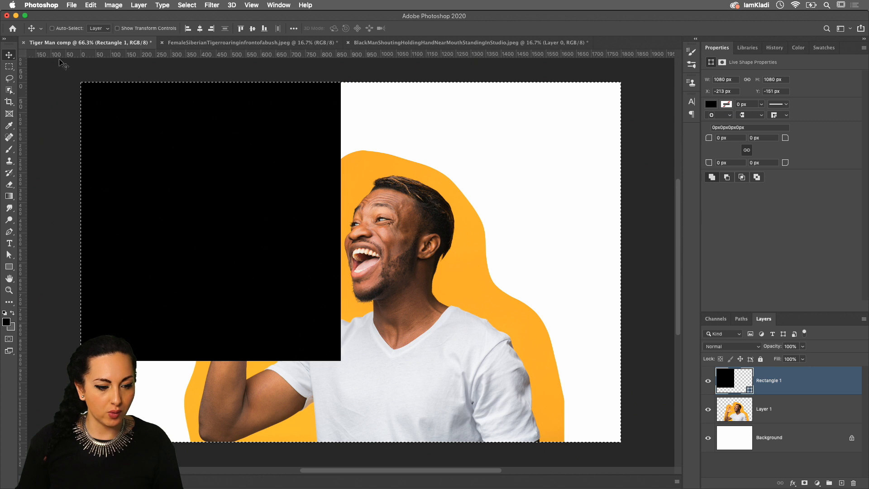
pyautogui.click(202, 30)
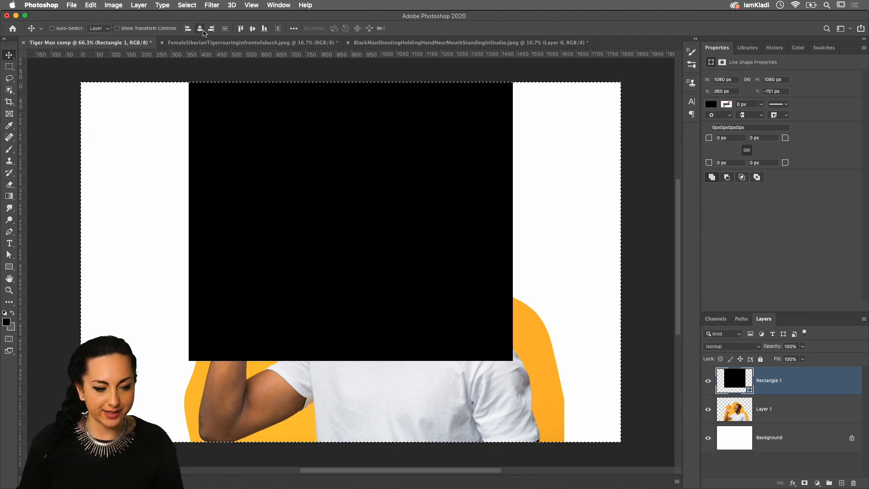
pyautogui.click(253, 29)
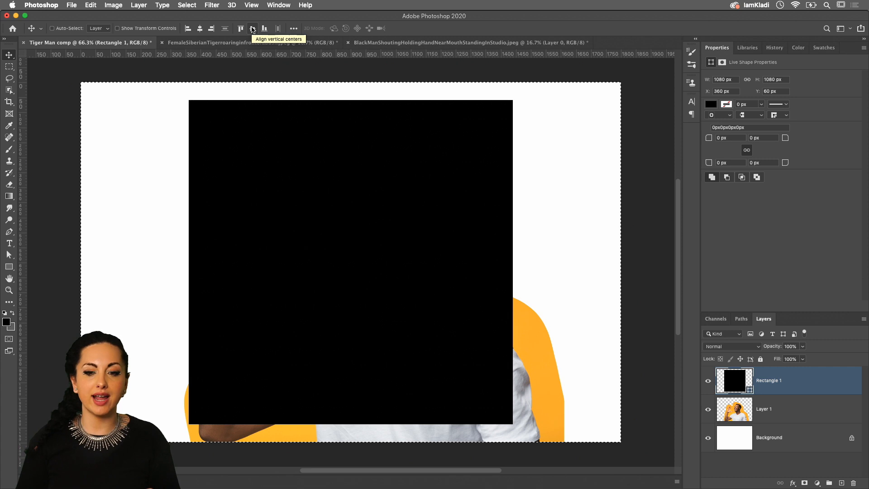
# Toggle the black square's visibility to compare the man's placement with the square crop area.
pyautogui.click(707, 381)
pyautogui.click(708, 382)
pyautogui.click(707, 382)
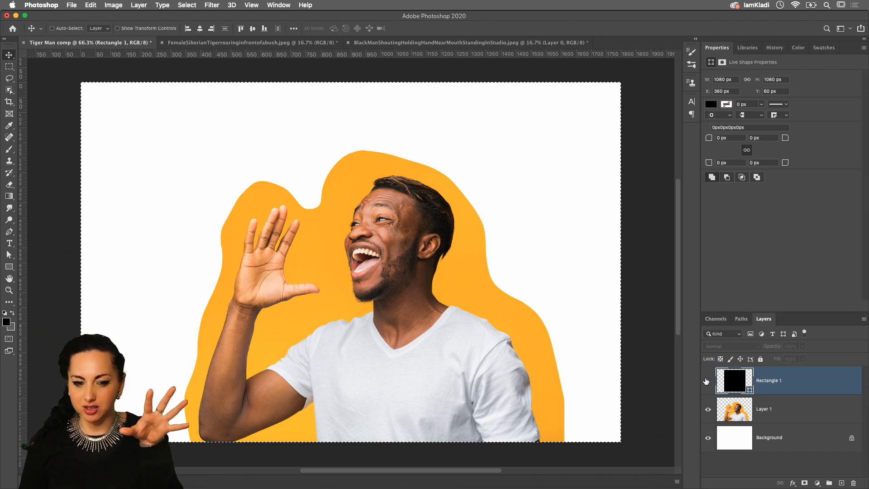
pyautogui.click(707, 381)
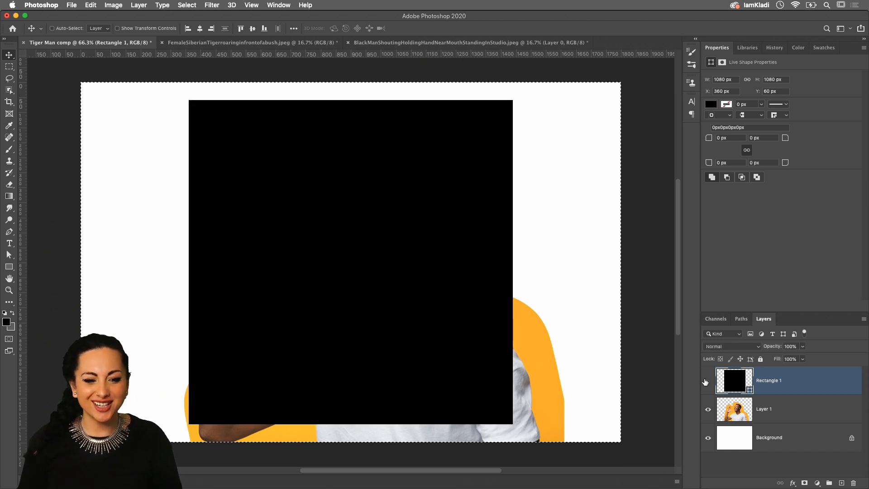
pyautogui.click(707, 382)
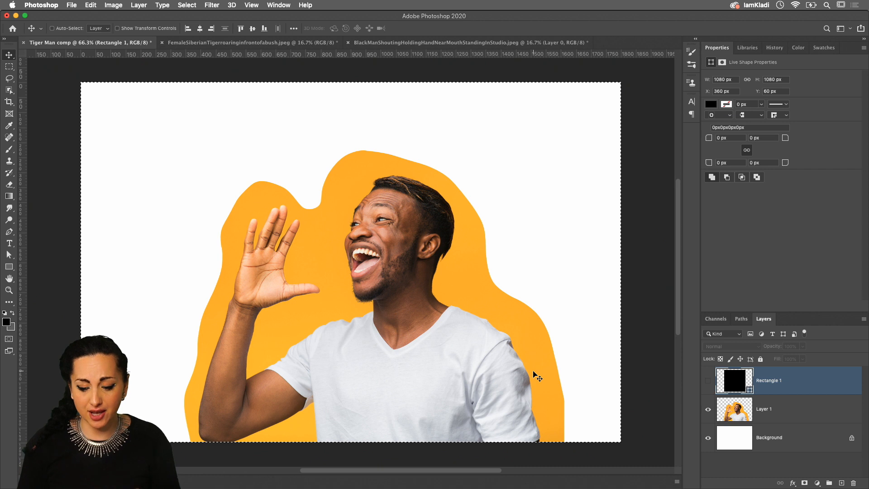
pyautogui.click(708, 381)
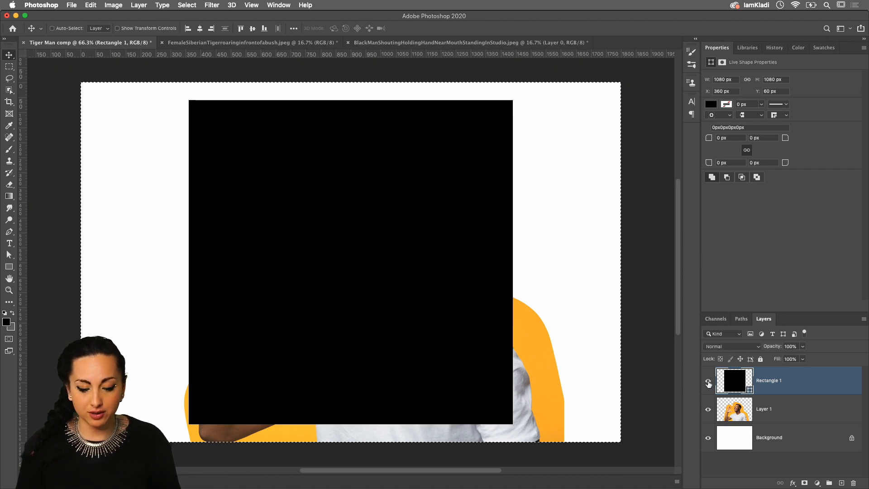
# Rename the black square's layer as Instagram post and leave the layer hidden.
pyautogui.click(709, 384)
pyautogui.doubleClick(765, 381)
pyautogui.write('Instagram')
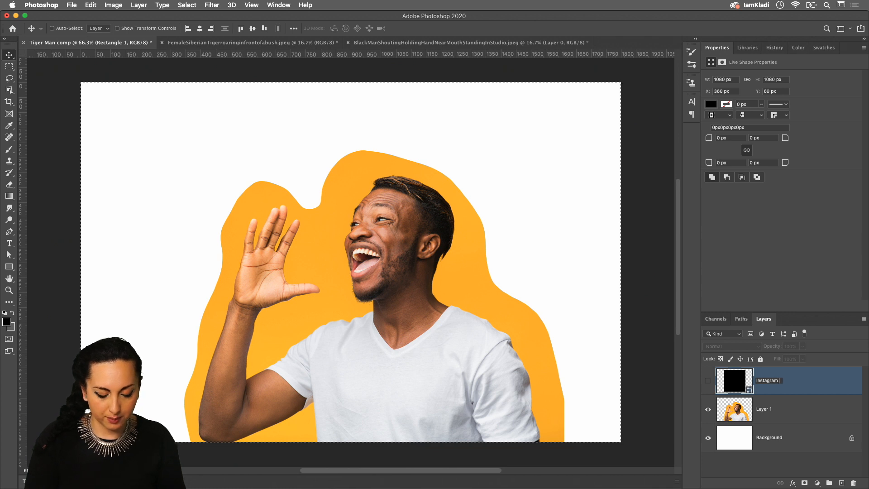
pyautogui.write(' post')
pyautogui.press('Return')
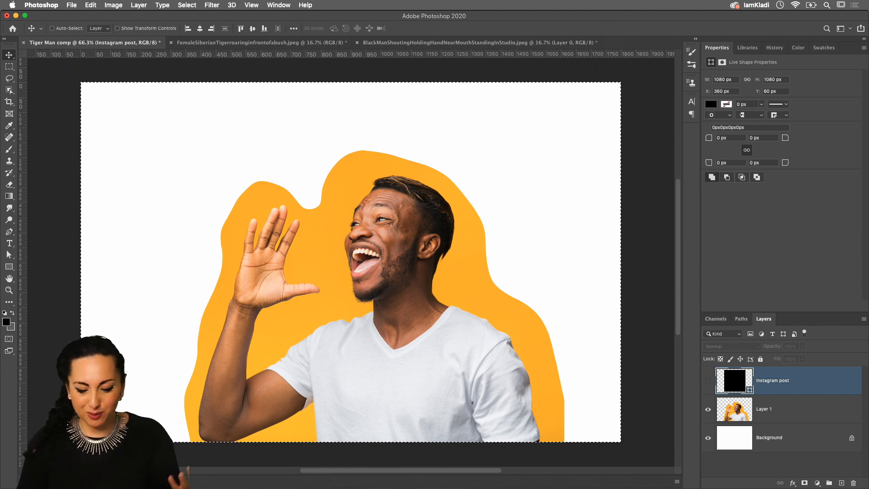
pyautogui.click(709, 384)
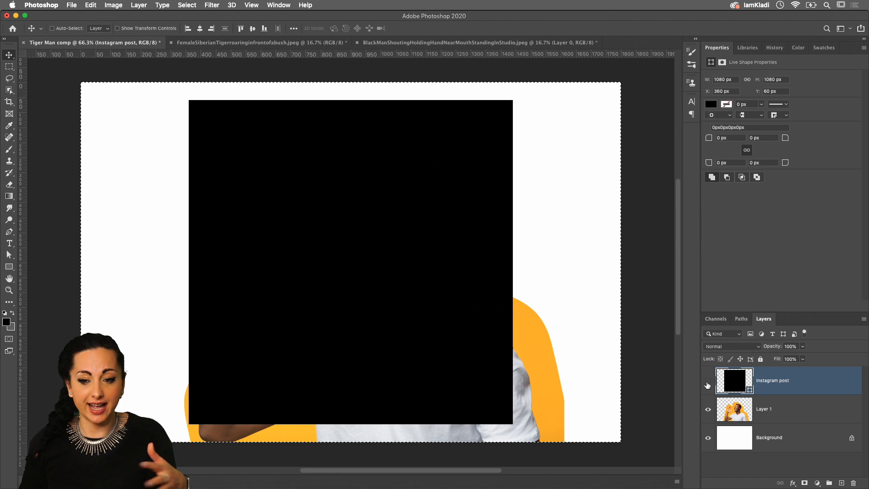
pyautogui.click(708, 385)
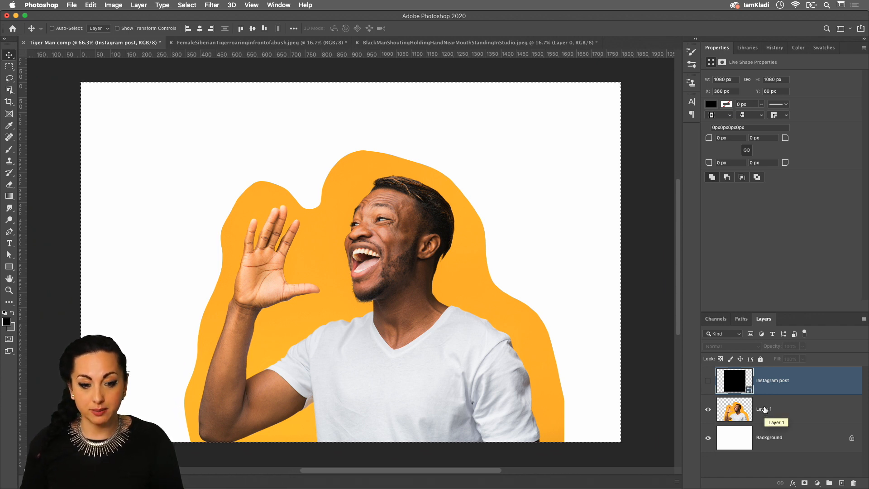
# Convert the man's layer to a smart object, clear the canvas selection and open the smart object's contents.
pyautogui.rightClick(796, 410)
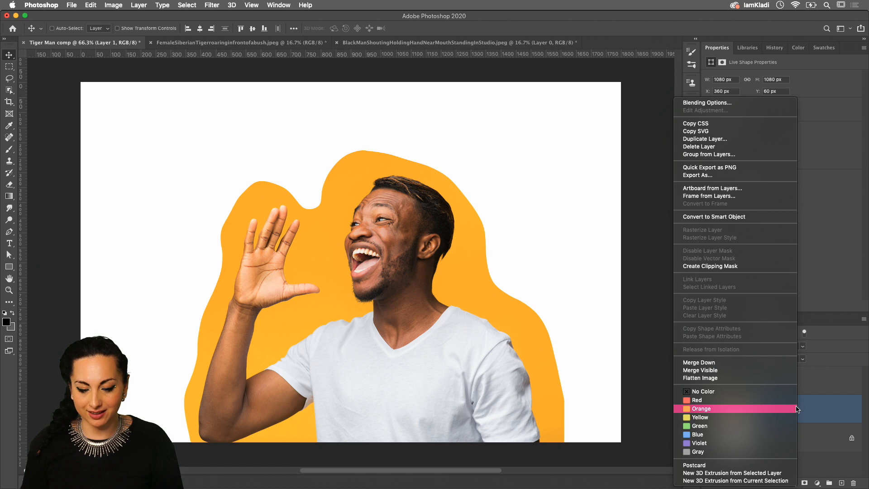
pyautogui.click(723, 218)
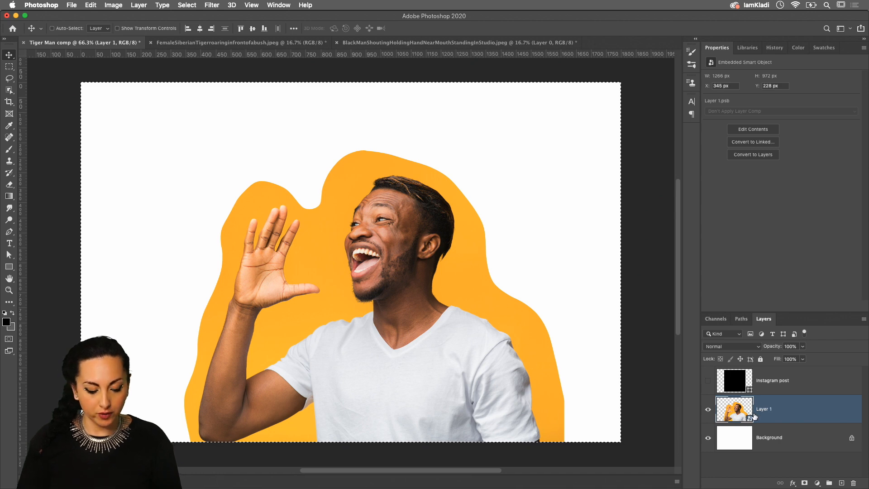
pyautogui.press('super+d')
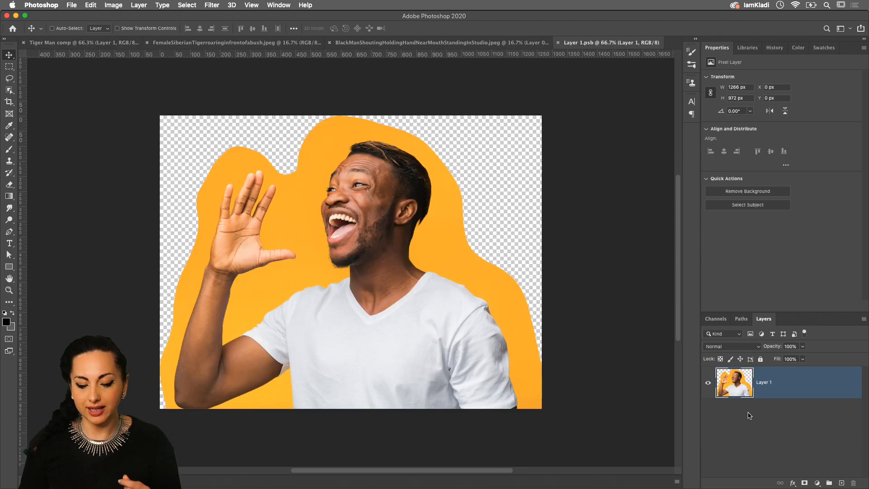
pyautogui.doubleClick(750, 416)
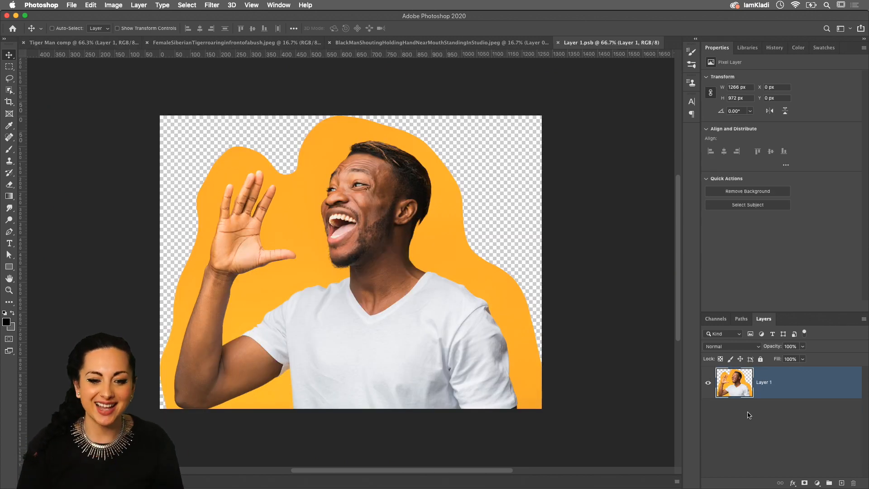
# Select the man's layer inside the smart object and apply the Remove Background quick action.
pyautogui.click(749, 416)
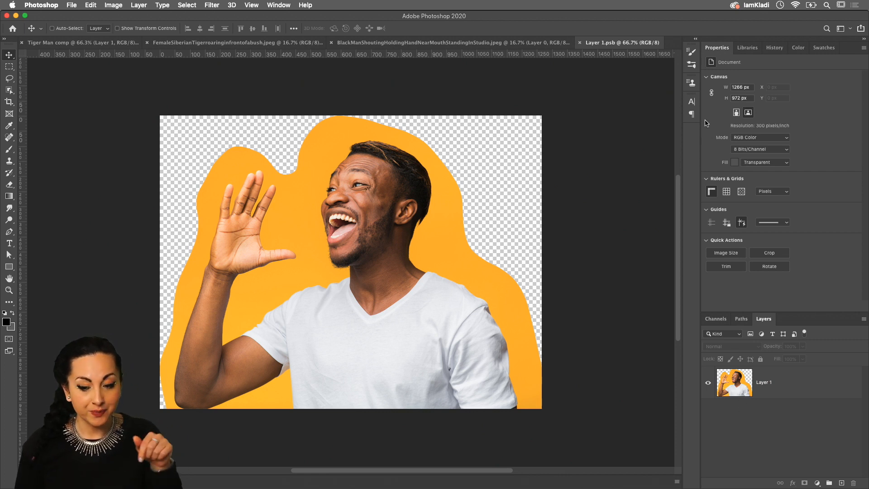
pyautogui.click(805, 388)
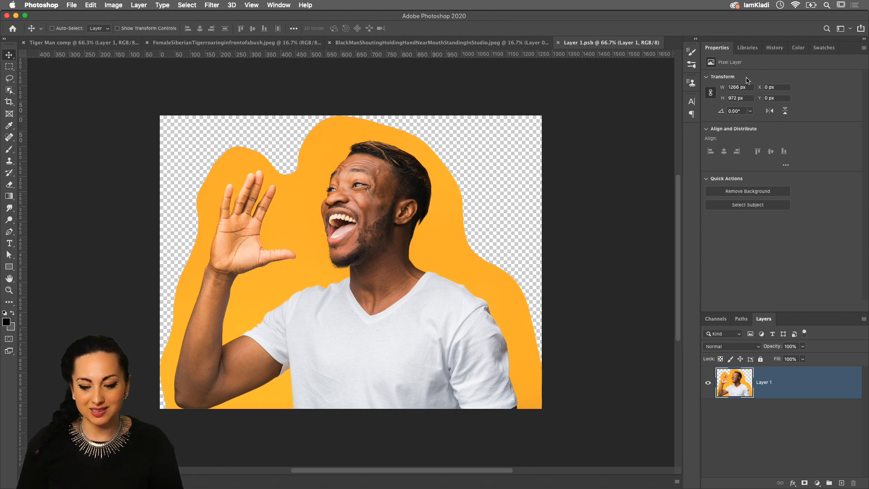
pyautogui.click(777, 193)
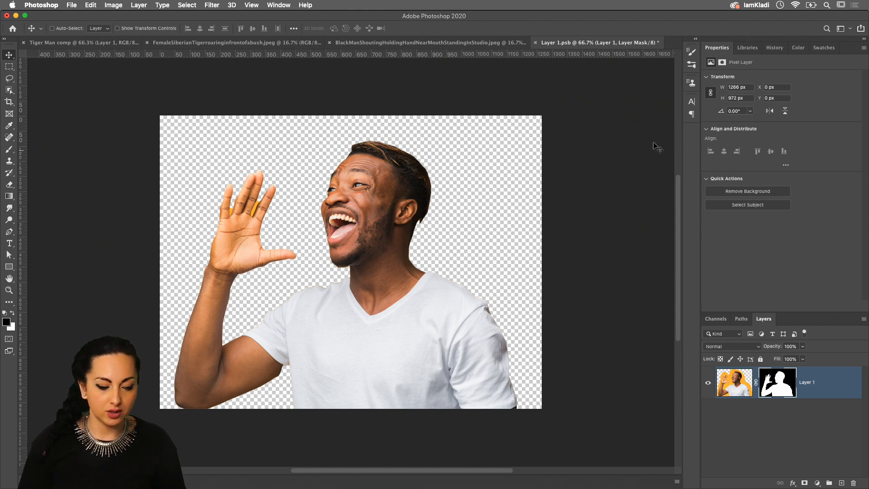
# Try to isolate the leftover orange patch beside the little finger with the Object Selection tool, undo the change and clear the selection.
pyautogui.press('super+plus')
pyautogui.press('super+plus')
pyautogui.moveTo(241, 202); pyautogui.dragTo(460, 247)
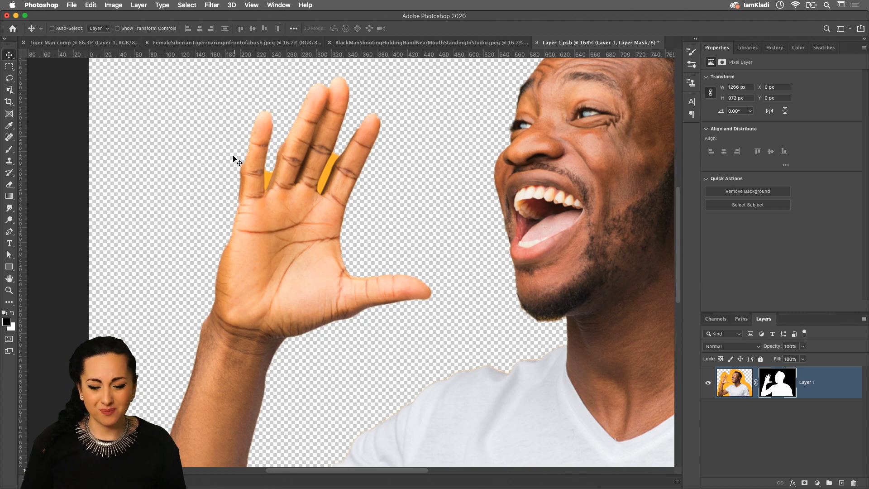
pyautogui.click(726, 391)
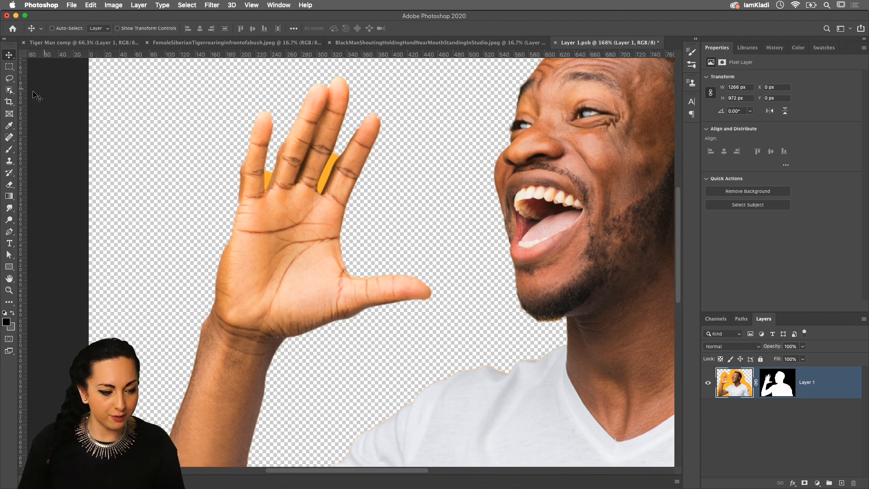
pyautogui.click(9, 91)
pyautogui.moveTo(260, 160); pyautogui.dragTo(281, 200)
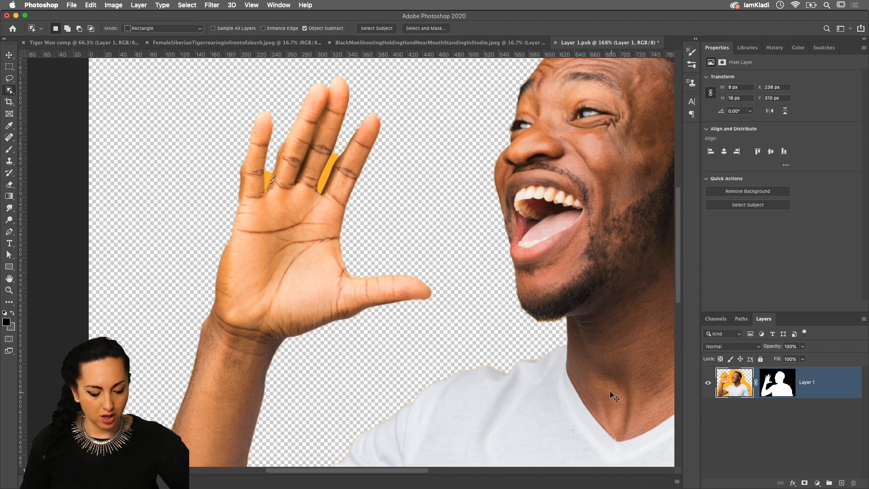
pyautogui.hotkey('ctrl', 'j')
pyautogui.hotkey('ctrl', 'z')
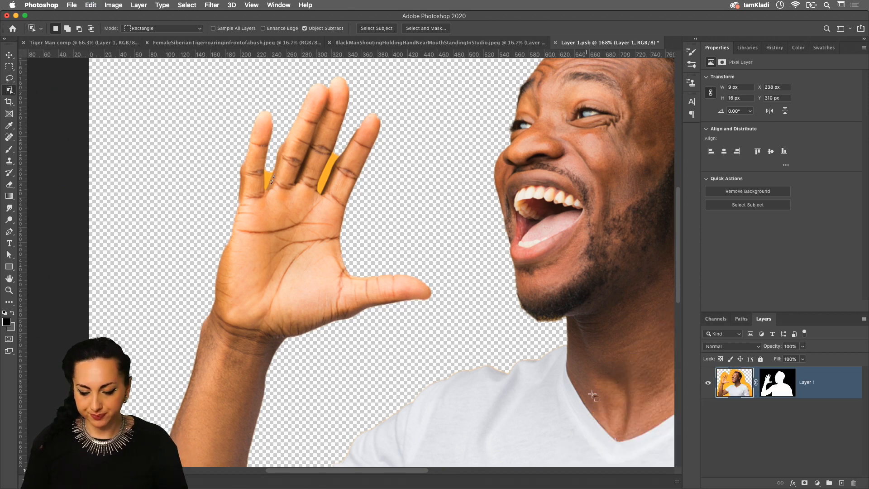
pyautogui.hotkey('ctrl', 'd')
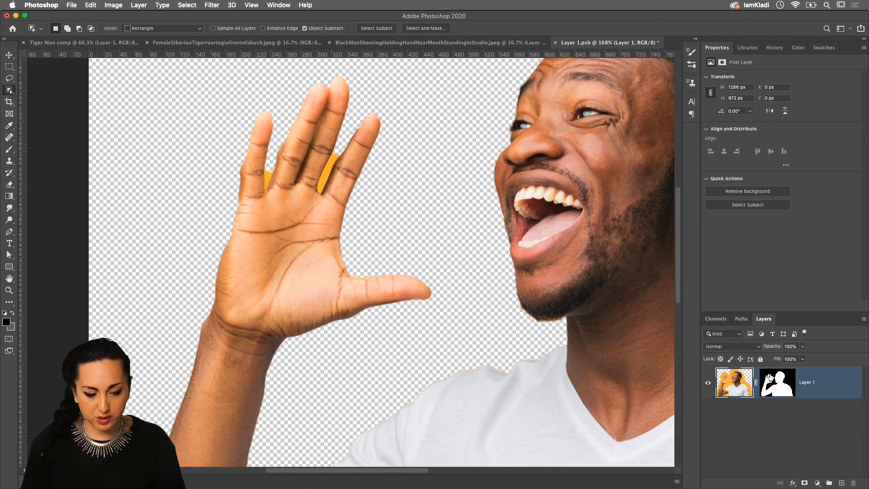
# Make Layer 1's layer mask the paint target and activate the Brush tool with black as the foreground color.
pyautogui.click(777, 382)
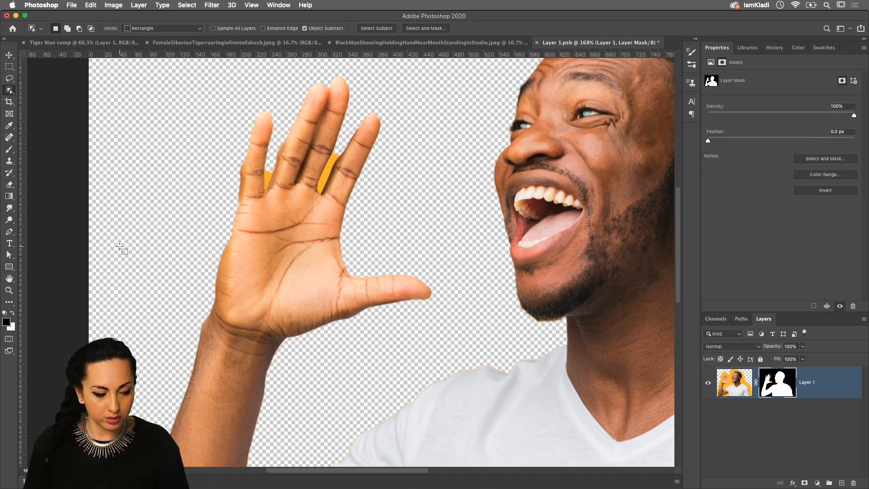
pyautogui.press('b')
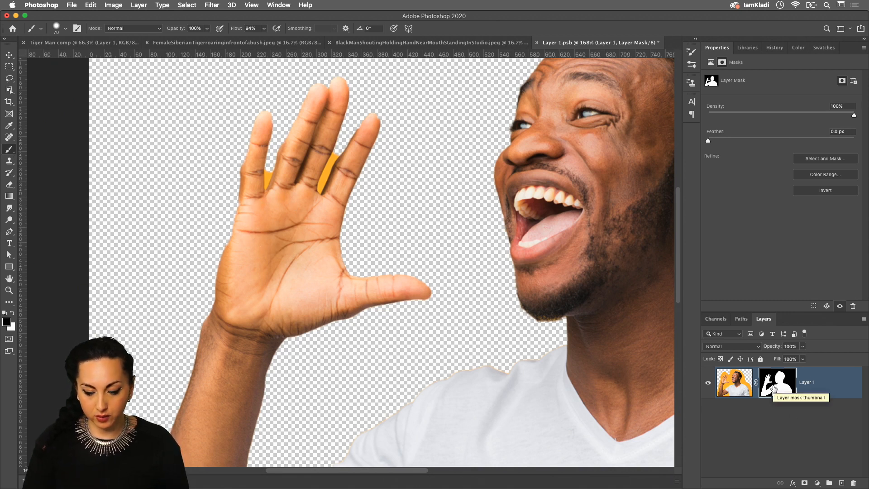
pyautogui.rightClick(760, 374)
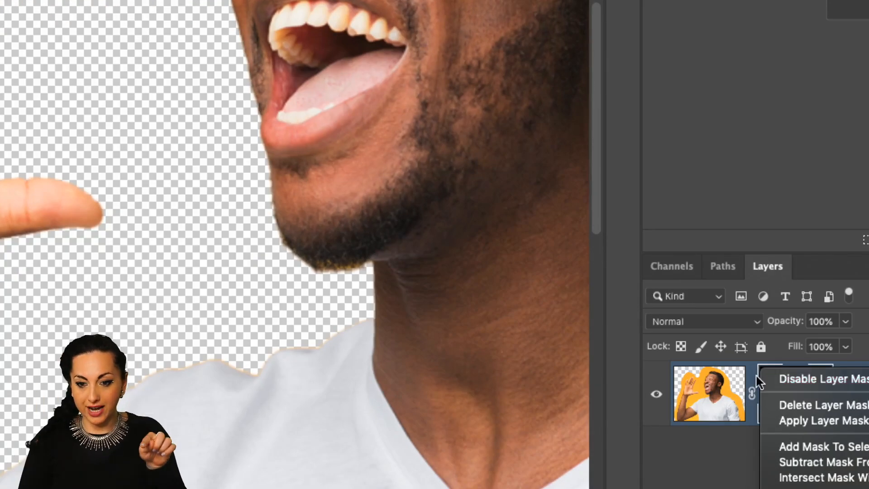
pyautogui.click(737, 467)
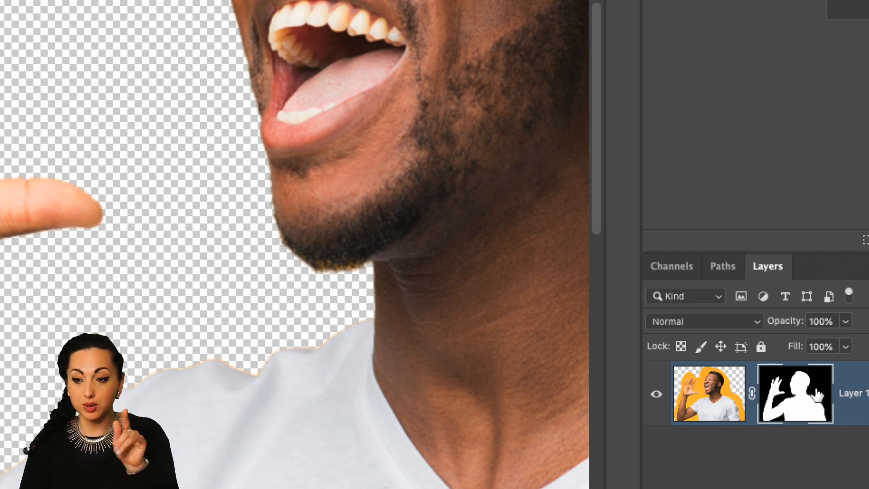
pyautogui.click(726, 390)
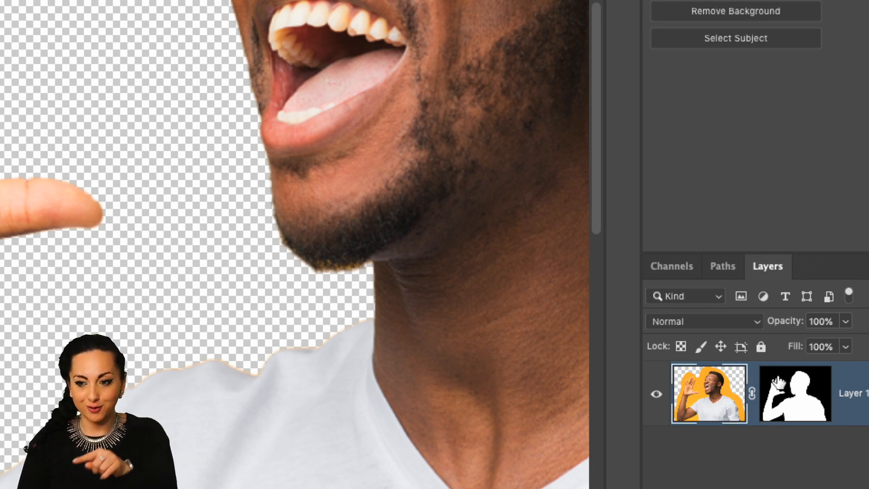
pyautogui.click(814, 387)
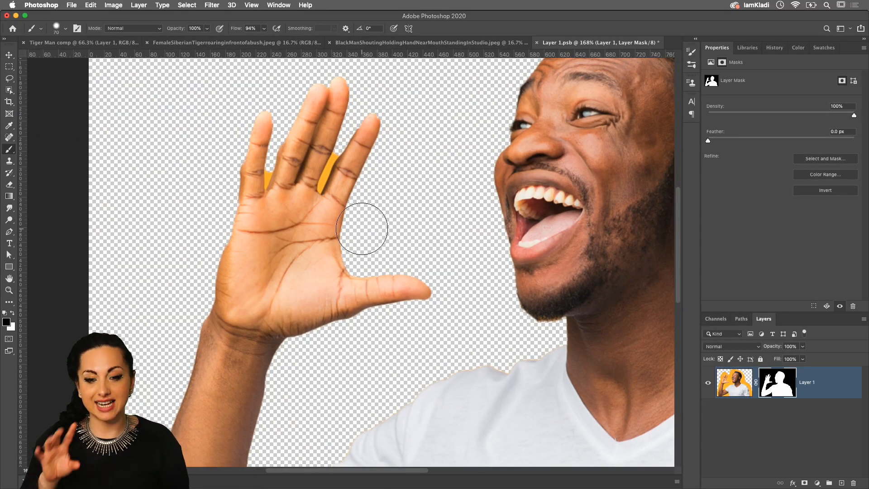
# Reduce the brush to 9 px and paint black on the mask over the orange patch between the middle and index fingers.
pyautogui.press('[')
pyautogui.press('[')
pyautogui.press('[')
pyautogui.press('[')
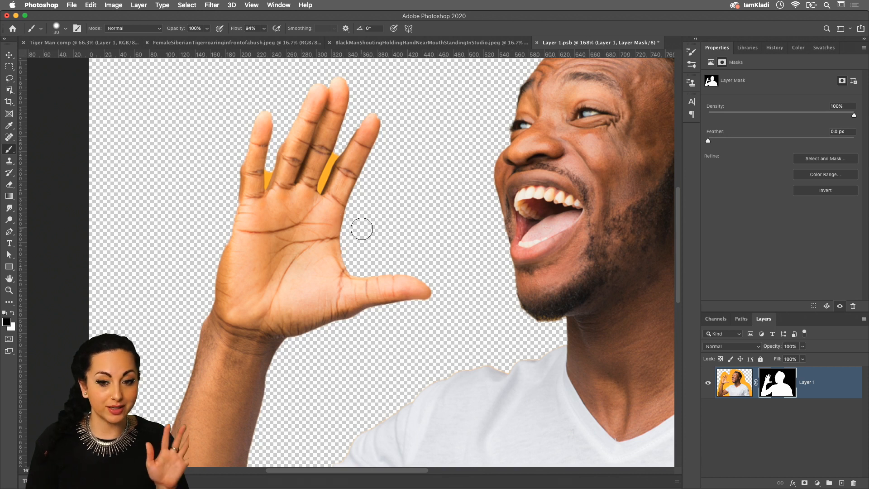
pyautogui.press('[')
pyautogui.press('[')
pyautogui.press('[')
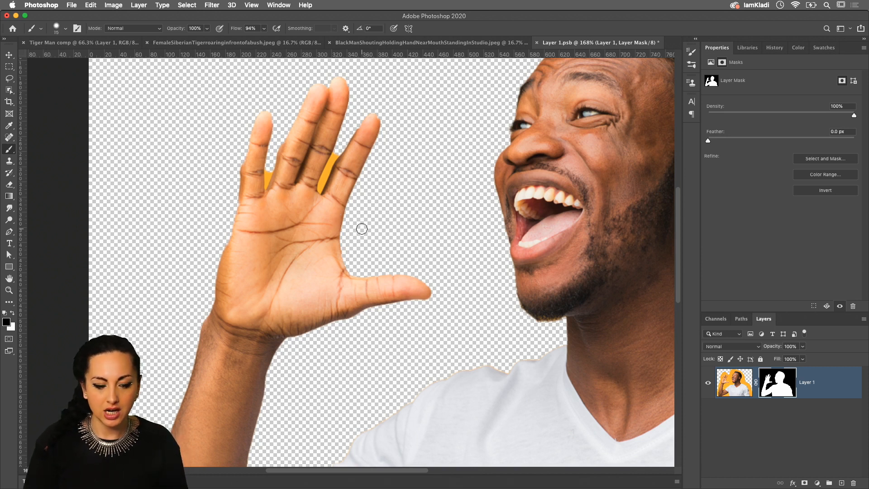
pyautogui.scroll(4, 322, 185)
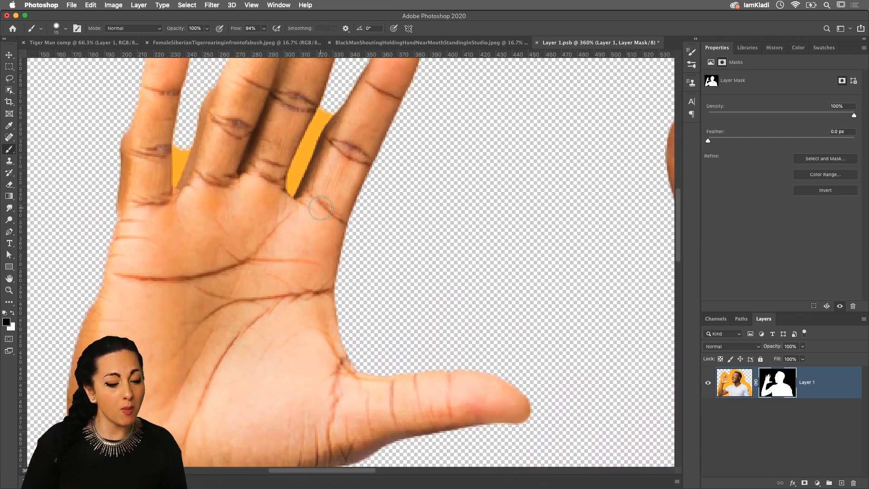
pyautogui.scroll(3, 320, 209)
pyautogui.scroll(2, 318, 216)
pyautogui.press('[')
pyautogui.press('[')
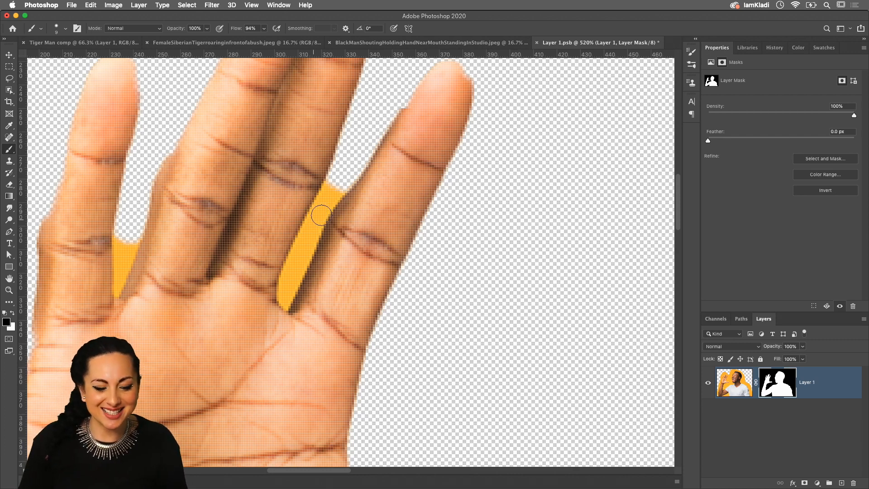
pyautogui.click(334, 191)
pyautogui.moveTo(333, 190); pyautogui.dragTo(326, 202)
pyautogui.moveTo(321, 212); pyautogui.dragTo(314, 255)
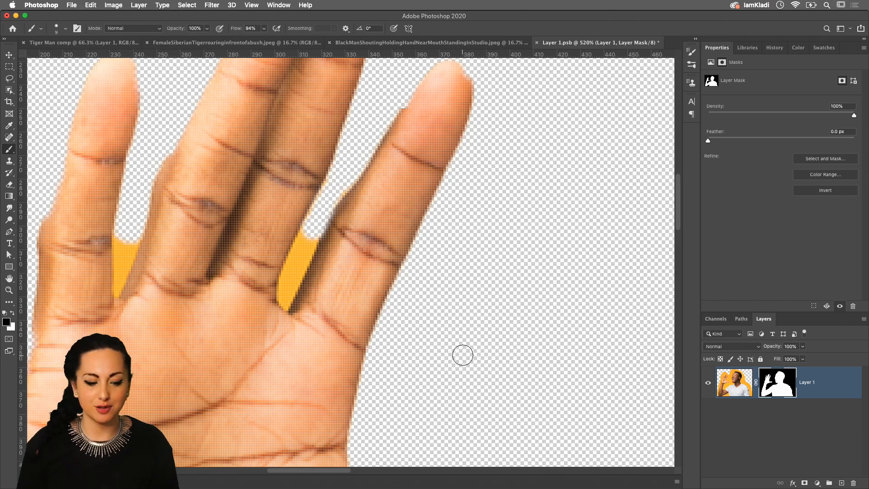
pyautogui.moveTo(305, 240)
pyautogui.mouseDown()
pyautogui.moveTo(294, 269)
pyautogui.moveTo(316, 219)
pyautogui.moveTo(286, 270)
pyautogui.moveTo(284, 304)
pyautogui.moveTo(301, 273)
pyautogui.moveTo(286, 306)
pyautogui.moveTo(283, 285)
pyautogui.moveTo(288, 303)
pyautogui.mouseUp()
# Reduce the brush to 4 px and mask out the orange patch between the little and ring fingers.
pyautogui.press('[')
pyautogui.press('[')
pyautogui.press('[')
pyautogui.press('[')
pyautogui.press('[')
pyautogui.moveTo(120, 236)
pyautogui.mouseDown()
pyautogui.moveTo(133, 248)
pyautogui.moveTo(138, 236)
pyautogui.moveTo(124, 267)
pyautogui.moveTo(120, 251)
pyautogui.moveTo(179, 230)
pyautogui.mouseUp()
pyautogui.scroll(5, 179, 230)
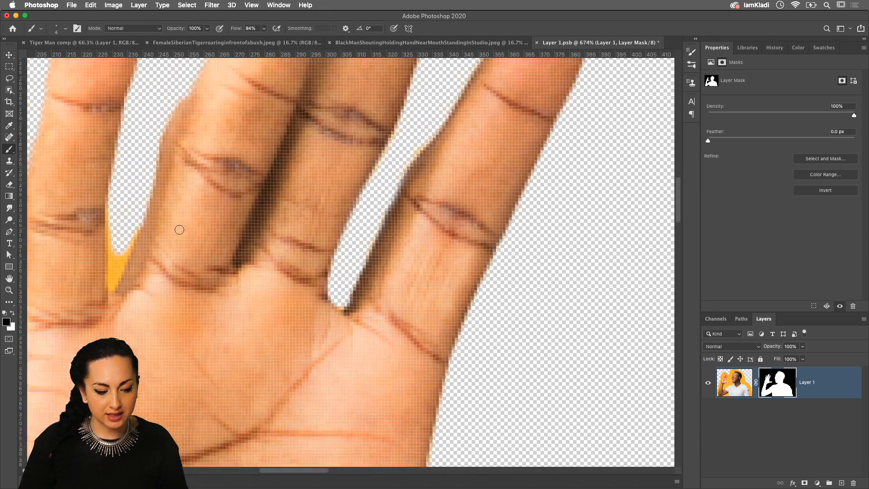
pyautogui.hscroll(-5, 179, 230)
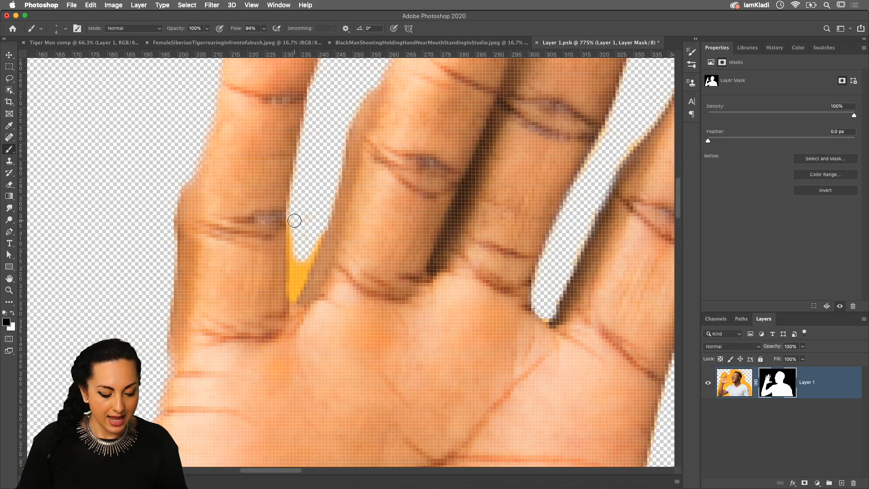
pyautogui.moveTo(292, 264)
pyautogui.mouseDown()
pyautogui.moveTo(293, 295)
pyautogui.moveTo(314, 227)
pyautogui.mouseUp()
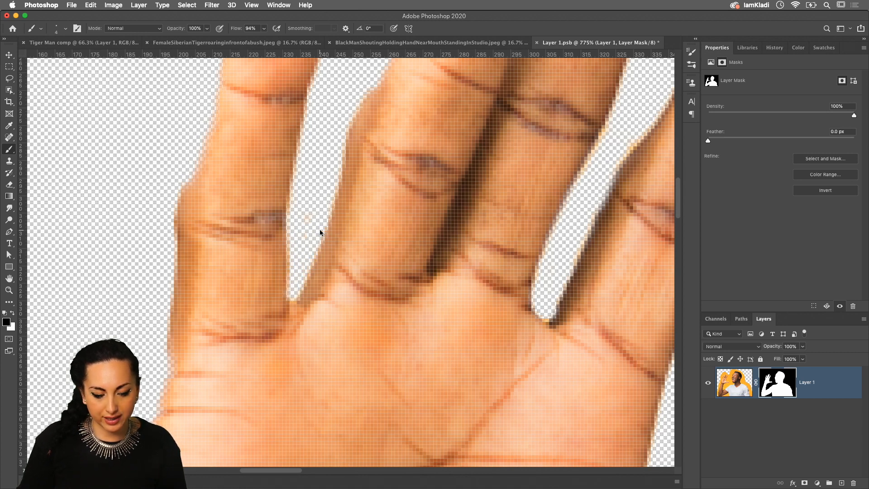
# Check the hand's edges, swap the foreground color to white, and close the smart object document with its changes saved.
pyautogui.scroll(-10, 286, 266)
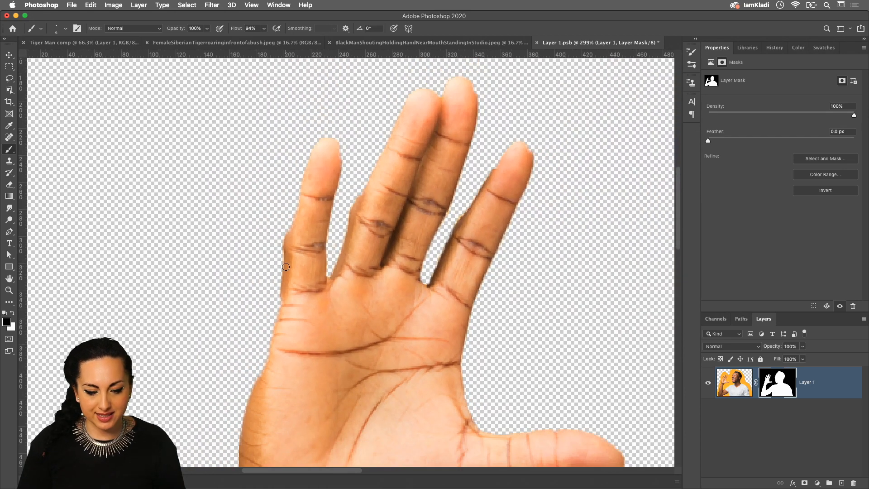
pyautogui.scroll(-3, 286, 266)
pyautogui.scroll(6, 286, 267)
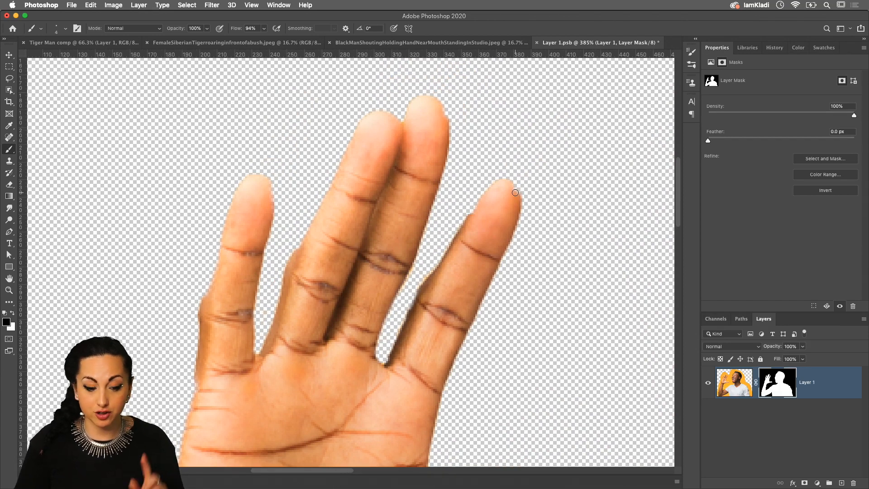
pyautogui.press('x')
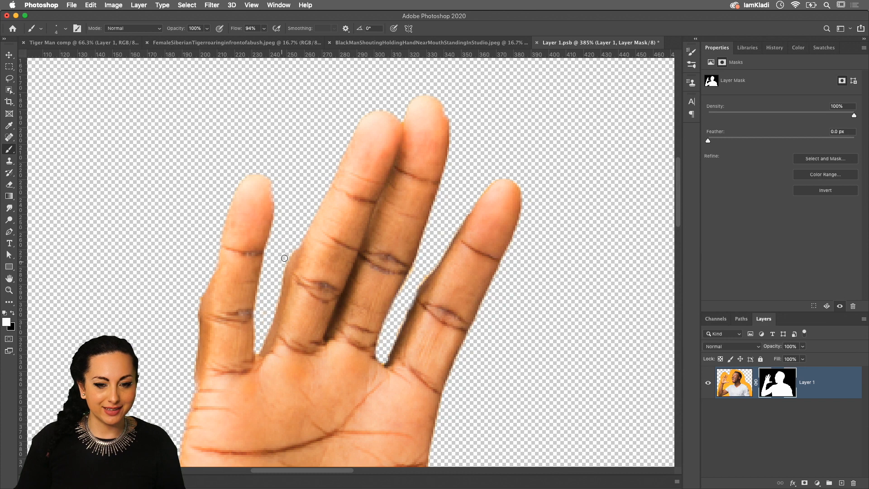
pyautogui.doubleClick(9, 279)
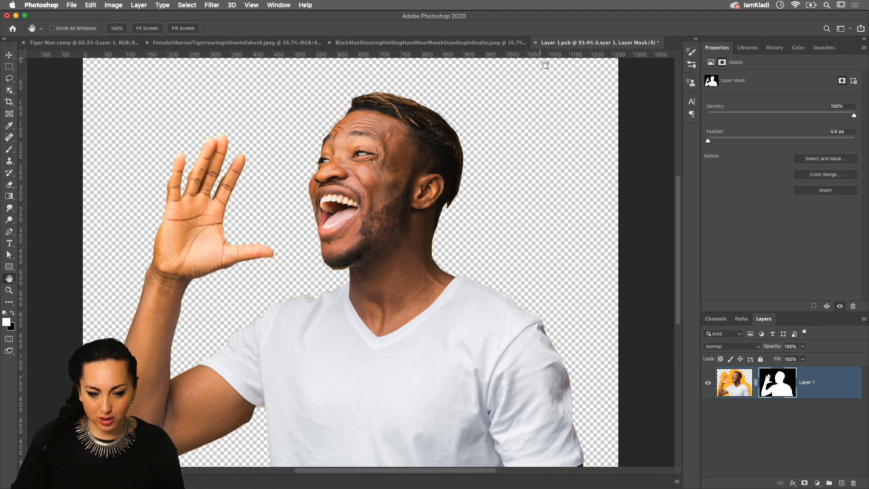
pyautogui.click(536, 43)
pyautogui.click(521, 167)
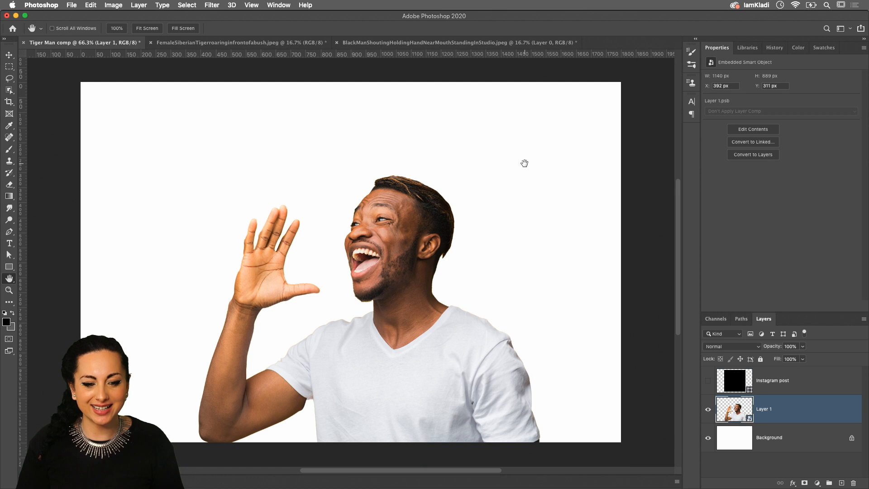
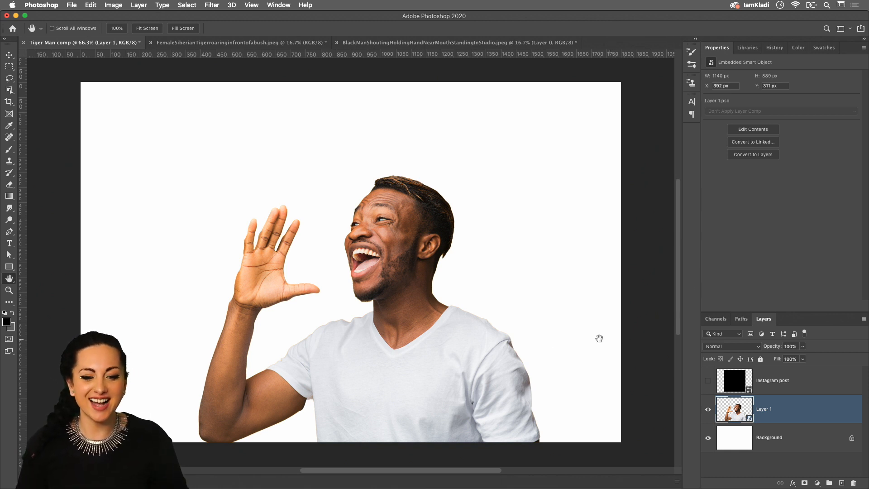
# Switch to Chrome and open the Instagram profile linked at the end of the Resources page.
pyautogui.moveTo(341, 485)
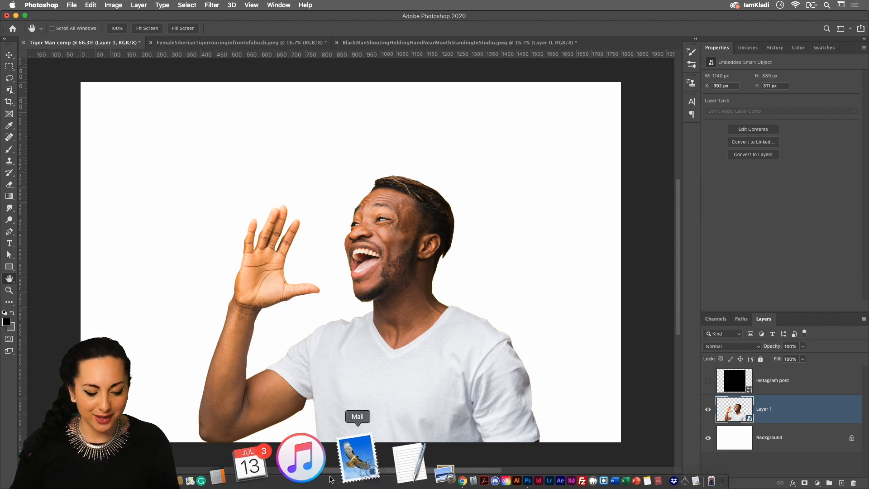
pyautogui.click(372, 475)
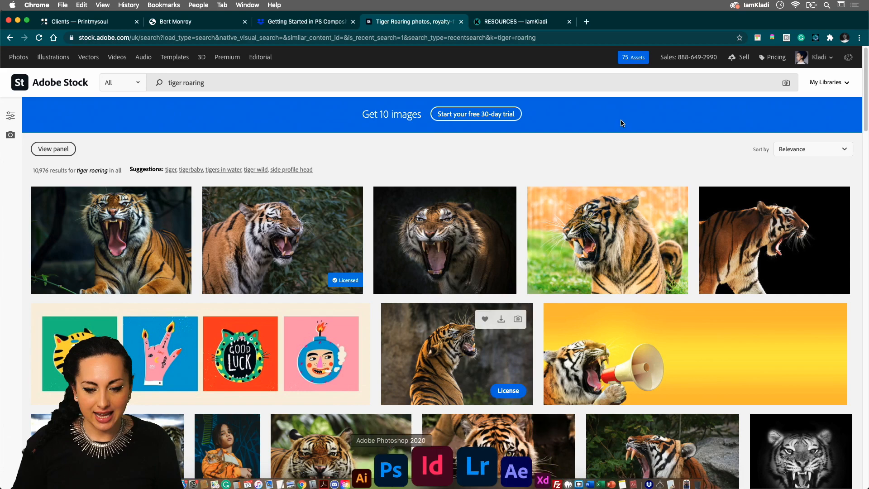
pyautogui.click(539, 21)
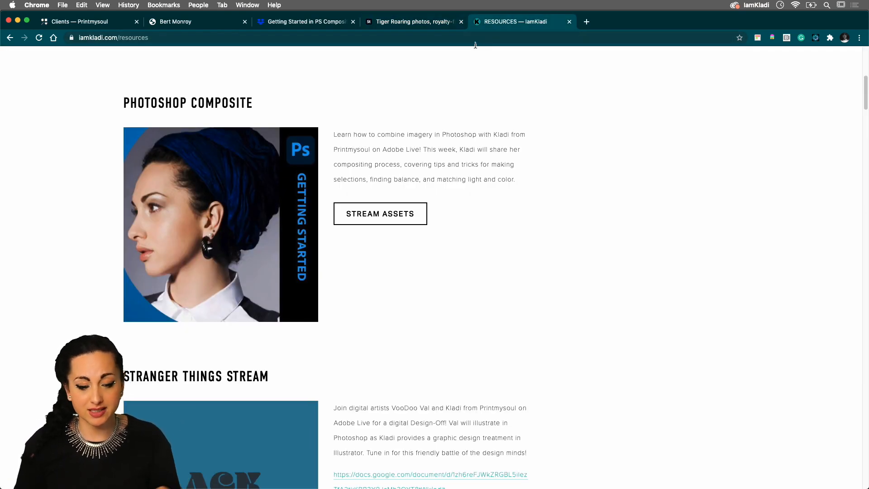
pyautogui.scroll(-20, 563, 212)
pyautogui.scroll(-15, 560, 232)
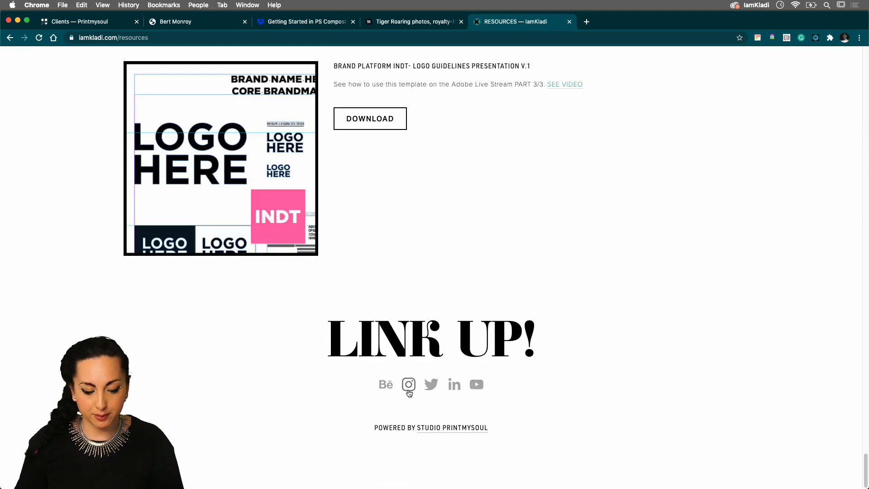
pyautogui.click(408, 390)
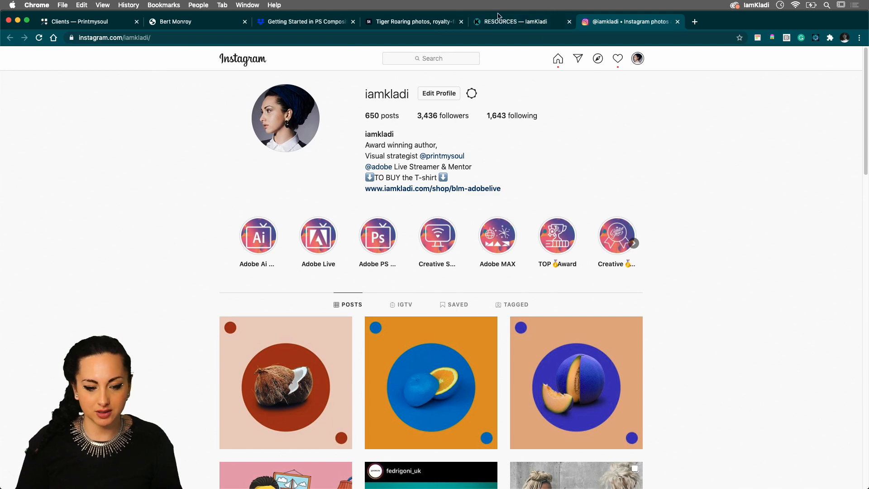
# Switch back to Photoshop, show the tiger-man library and open its roaring Siberian tiger photo.
pyautogui.click(441, 480)
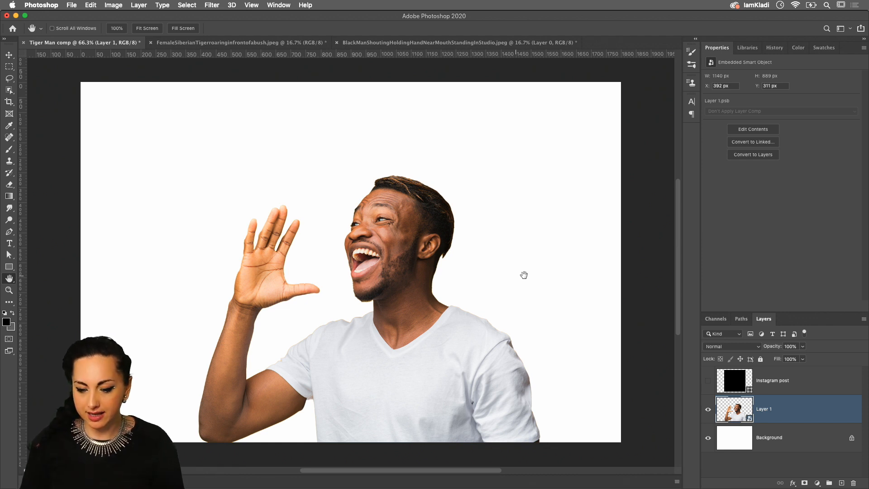
pyautogui.click(747, 49)
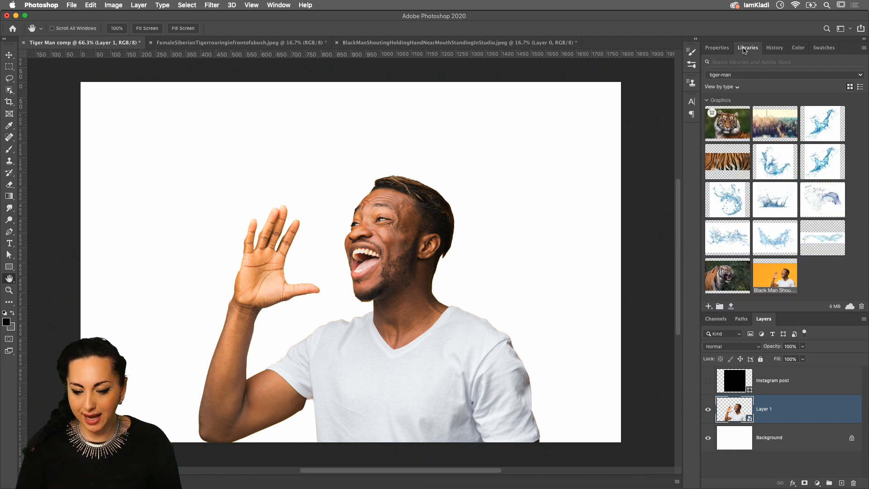
pyautogui.doubleClick(736, 276)
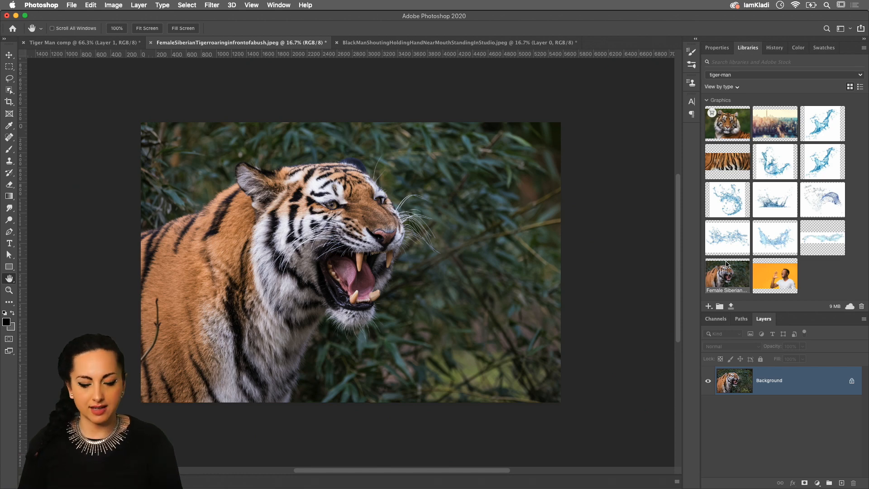
# Rename the man's layer in Tiger Man comp as Man and open its smart object contents.
pyautogui.click(89, 43)
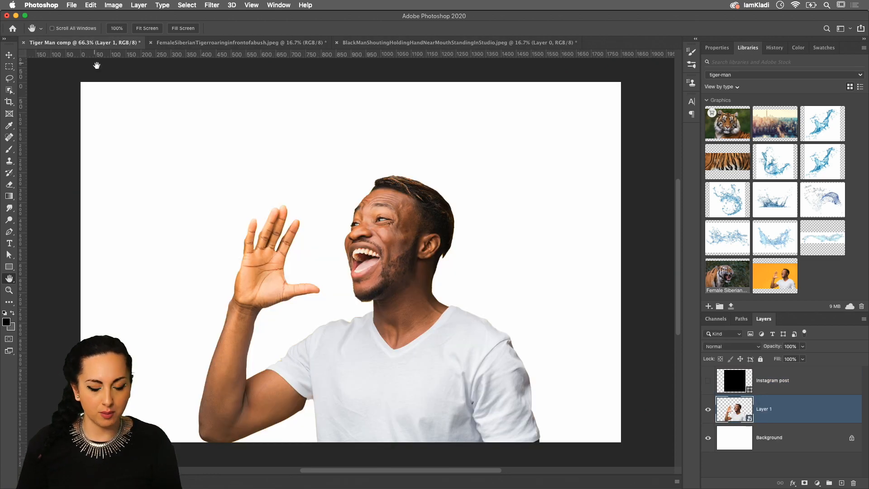
pyautogui.doubleClick(764, 409)
pyautogui.write('Man')
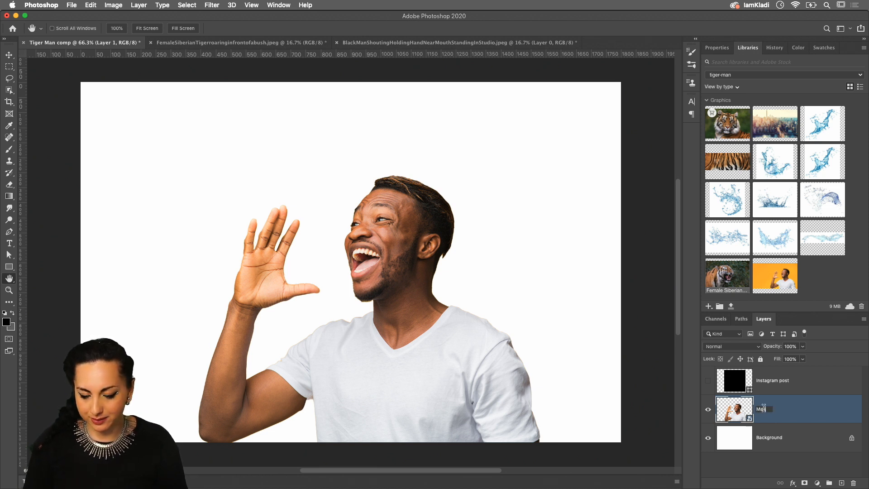
pyautogui.click(792, 420)
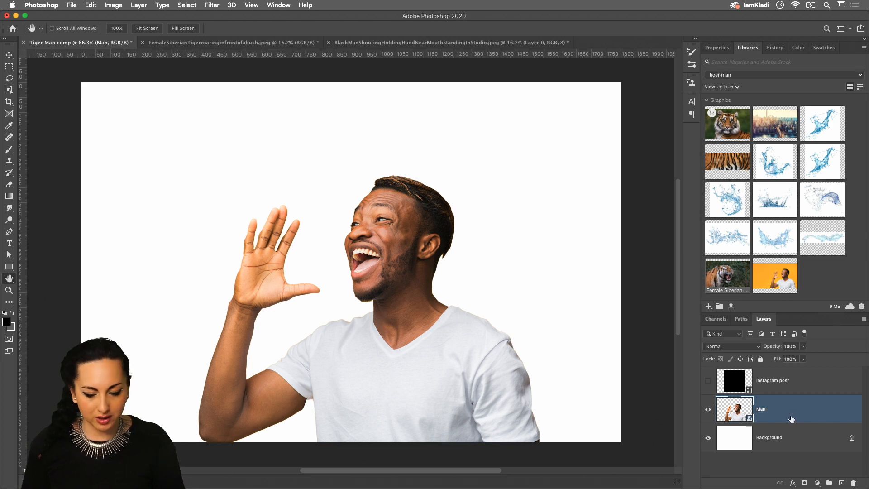
pyautogui.doubleClick(742, 412)
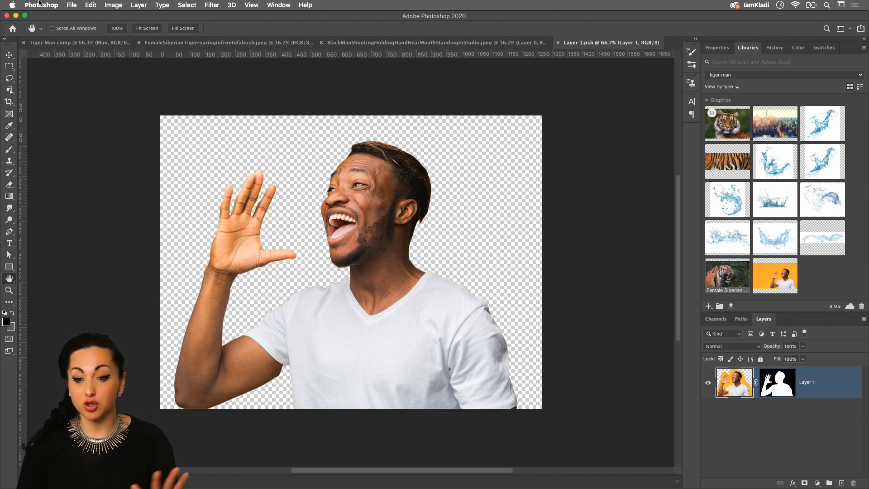
# Reveal the desktop, open the PS Composite folder and preview the screenshot file ending in 00.04.29.
pyautogui.moveTo(0, 0)
pyautogui.click(441, 107)
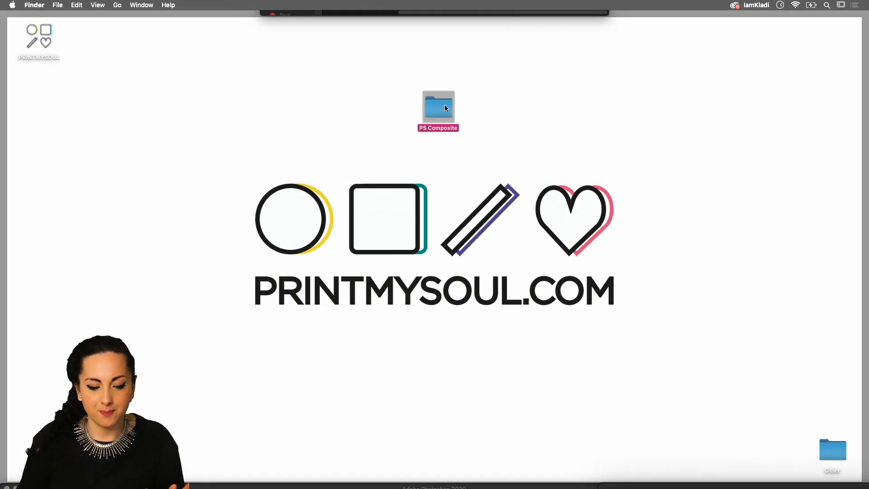
pyautogui.doubleClick(448, 107)
pyautogui.click(448, 106)
pyautogui.click(485, 98)
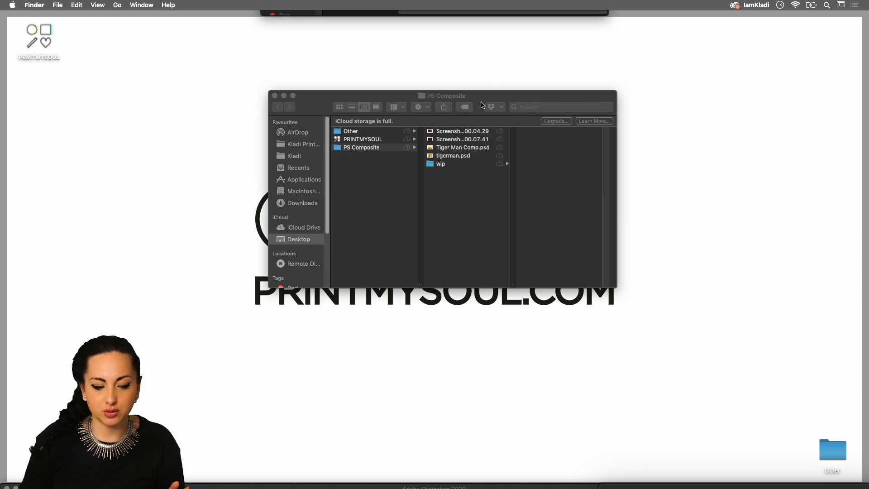
pyautogui.click(468, 130)
pyautogui.click(469, 132)
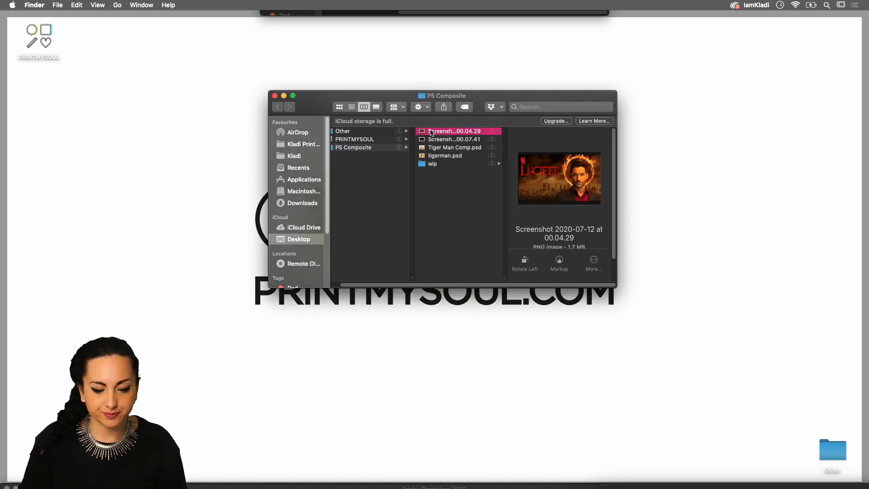
# View the screenshot ending in 00.07.41 at a larger size, close it and return to the open smart object in Photoshop.
pyautogui.click(445, 142)
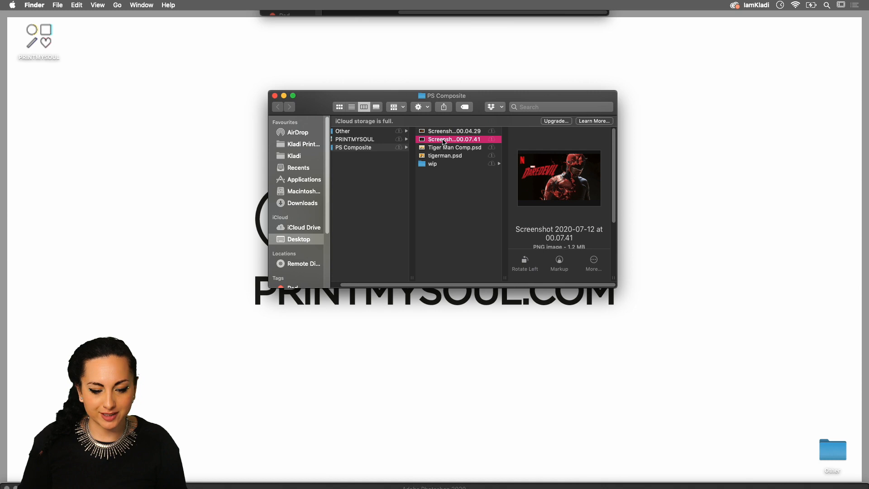
pyautogui.doubleClick(442, 140)
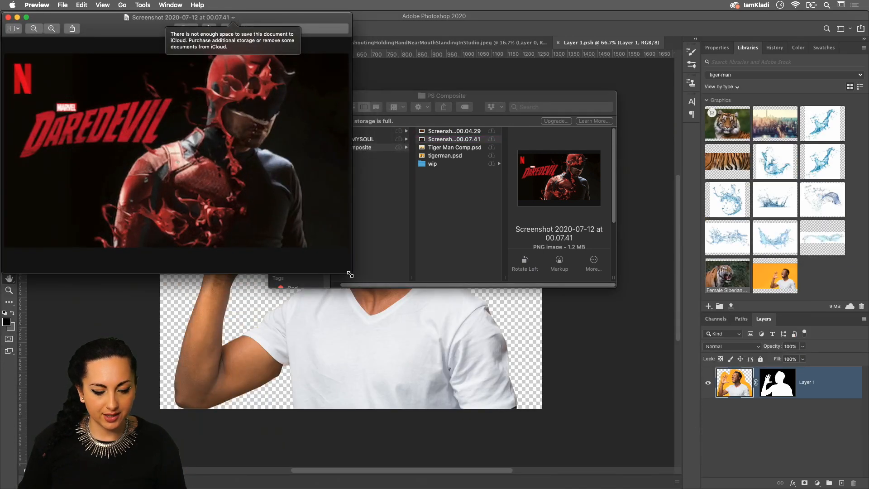
pyautogui.moveTo(352, 273); pyautogui.dragTo(851, 487)
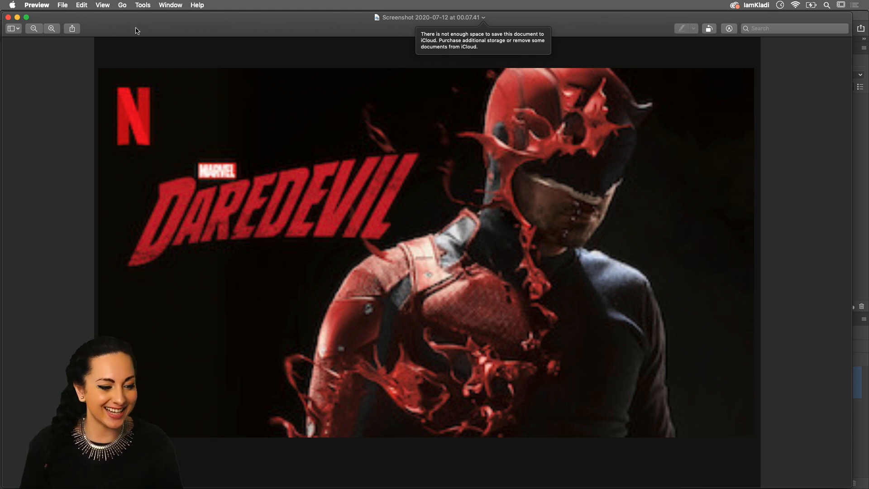
pyautogui.click(9, 18)
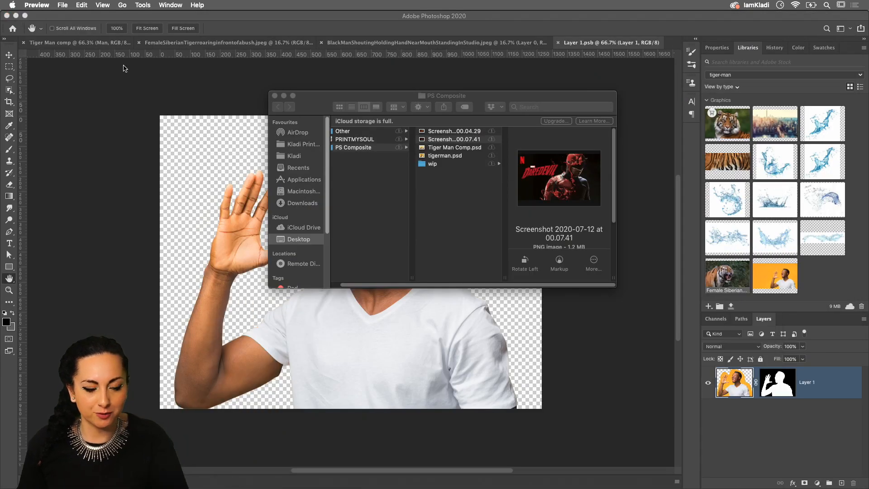
pyautogui.rightClick(274, 95)
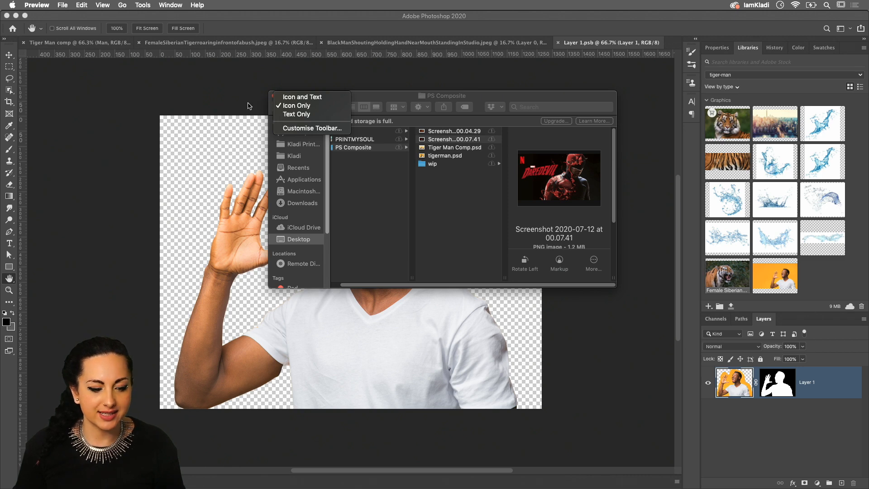
pyautogui.click(264, 106)
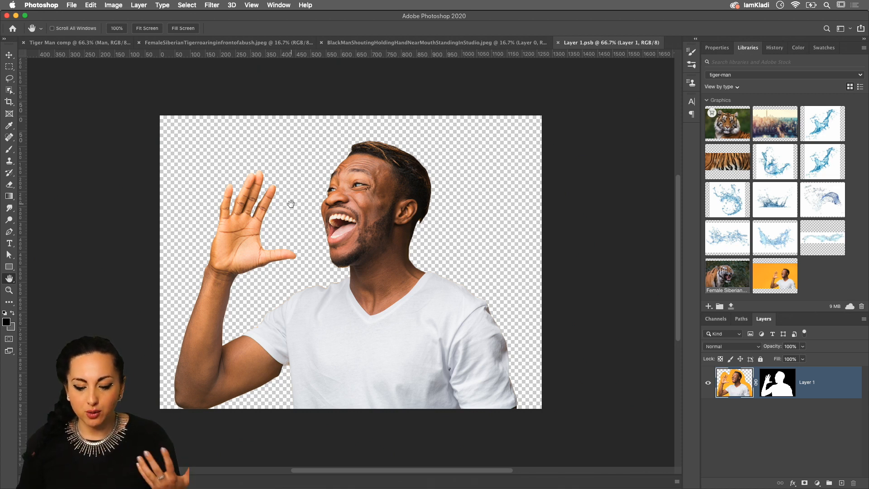
# Toggle the man's layer mask off and on to compare the cutout with the original photo.
pyautogui.keyDown('shift'); pyautogui.click(779, 383); pyautogui.keyUp('shift')
pyautogui.keyDown('shift'); pyautogui.click(779, 383); pyautogui.keyUp('shift')
pyautogui.keyDown('shift'); pyautogui.click(779, 383); pyautogui.keyUp('shift')
pyautogui.keyDown('shift'); pyautogui.click(779, 383); pyautogui.keyUp('shift')
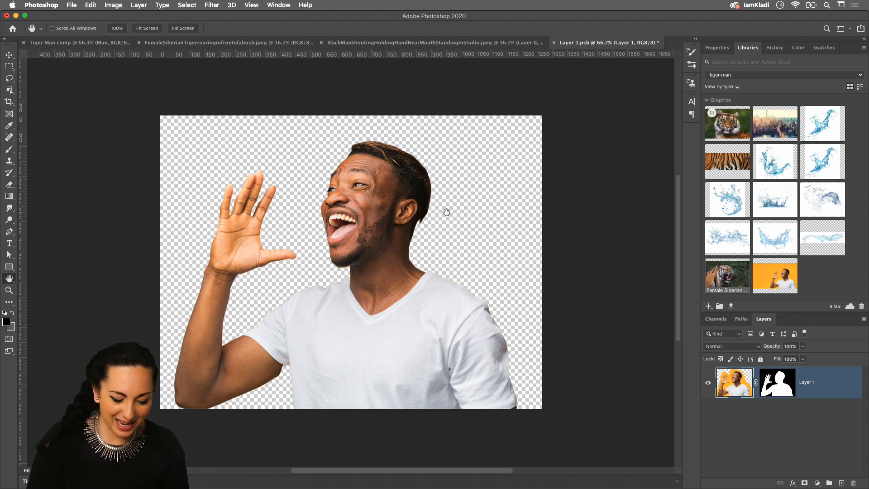
# Flip the man horizontally, then close the smart object document and save its changes.
pyautogui.press('super+t')
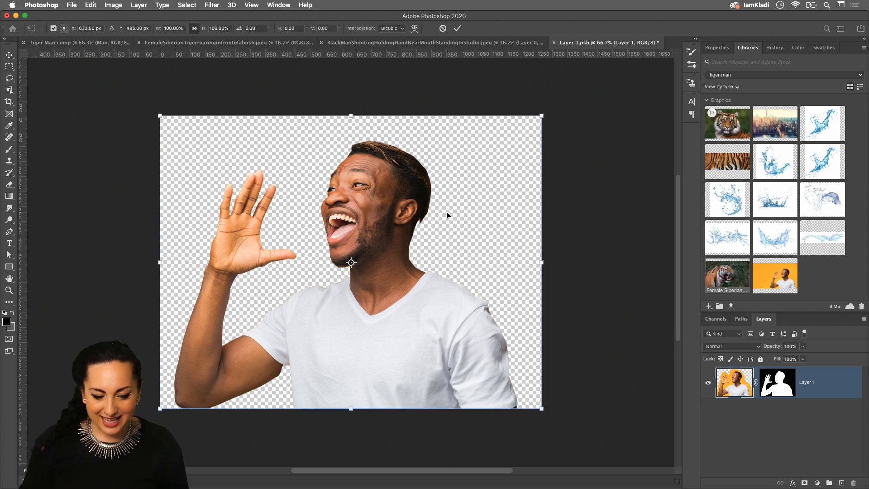
pyautogui.rightClick(437, 284)
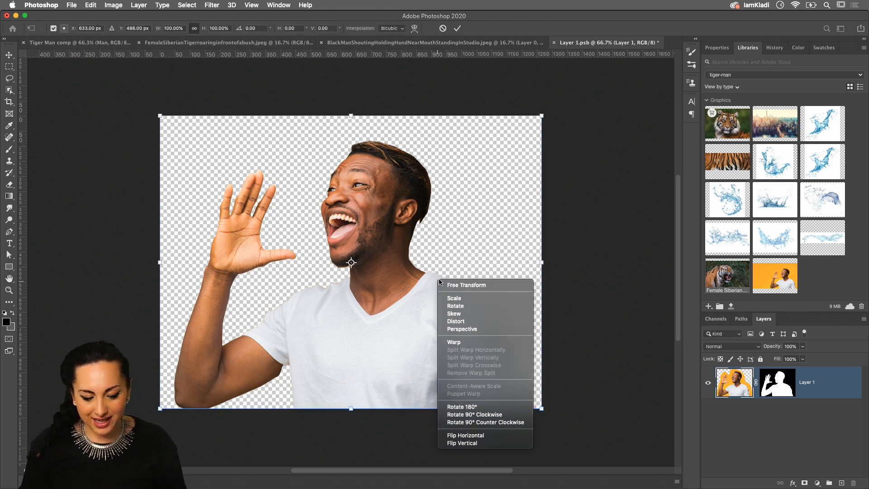
pyautogui.click(518, 435)
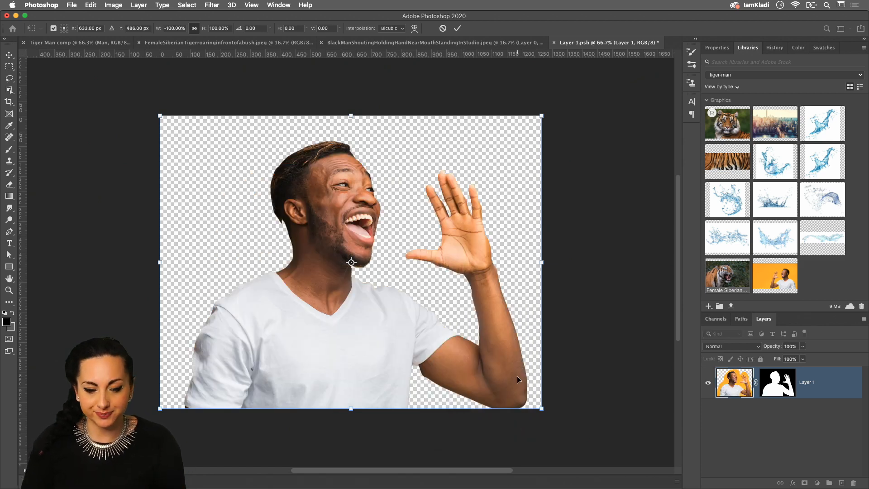
pyautogui.press('Return')
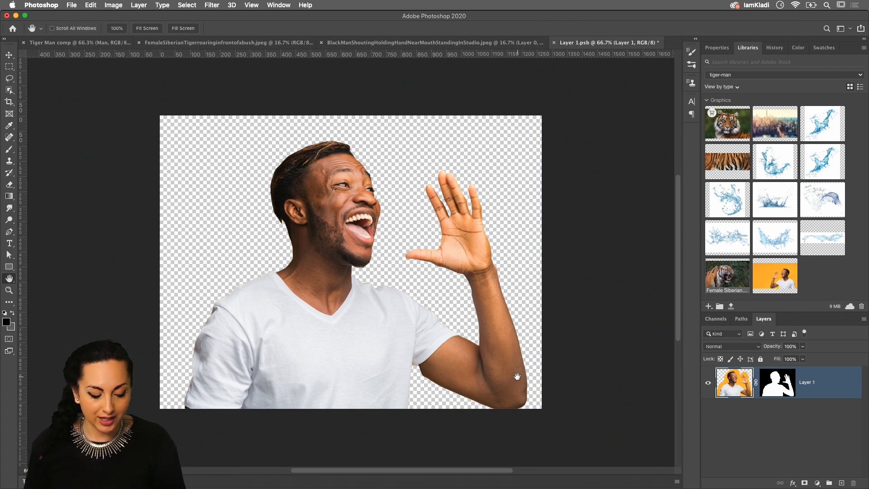
pyautogui.press('super+w')
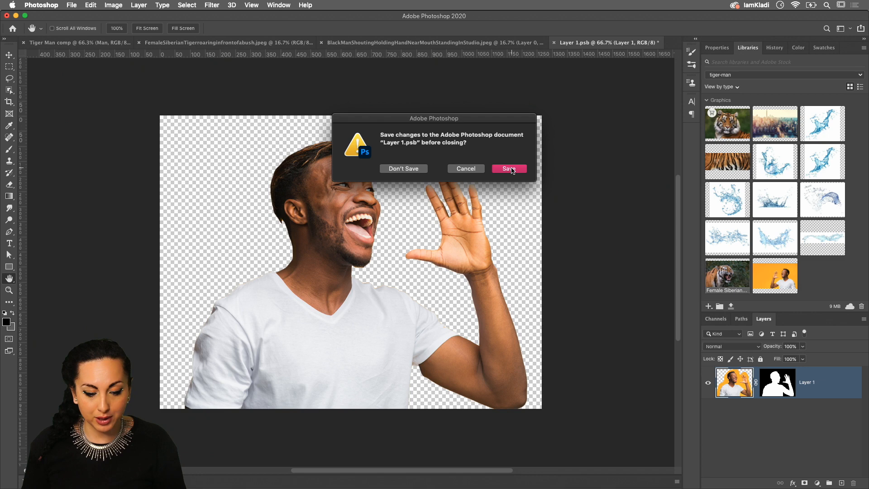
pyautogui.click(510, 169)
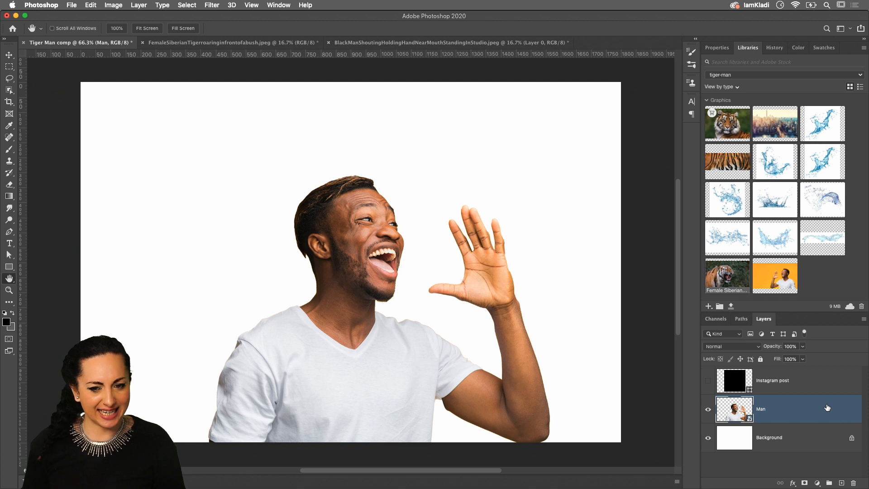
# Rename the Man layer in Tiger Man comp with the man's first name.
pyautogui.doubleClick(761, 409)
pyautogui.write('Dennis')
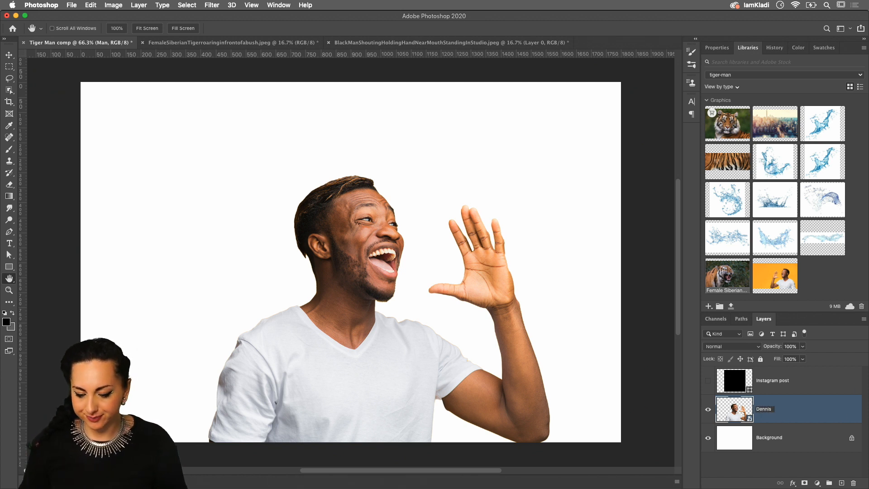
pyautogui.click(815, 413)
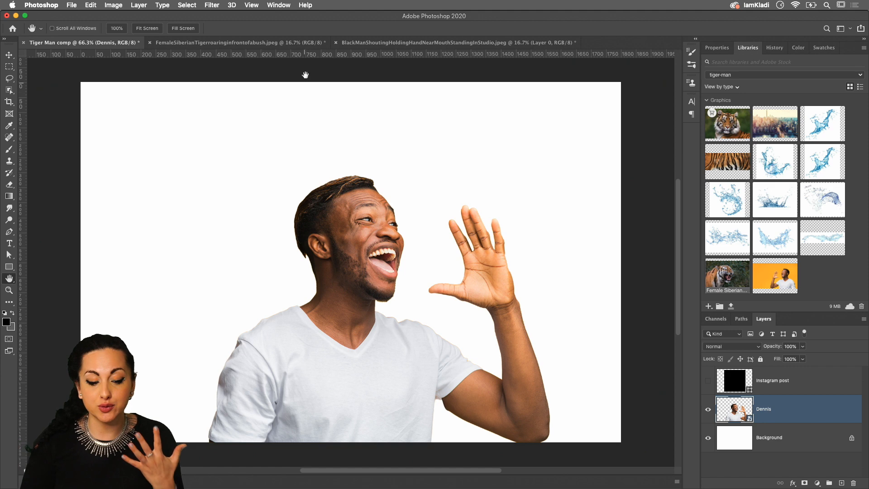
# Open the man's smart object contents and paint the layer mask white with the Brush along the fingertips and the palm's outer edge.
pyautogui.scroll(4, 370, 204)
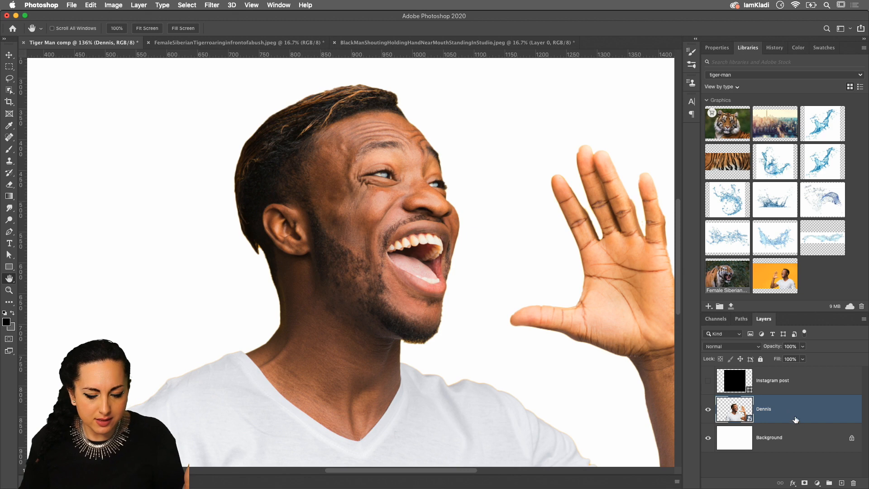
pyautogui.doubleClick(745, 416)
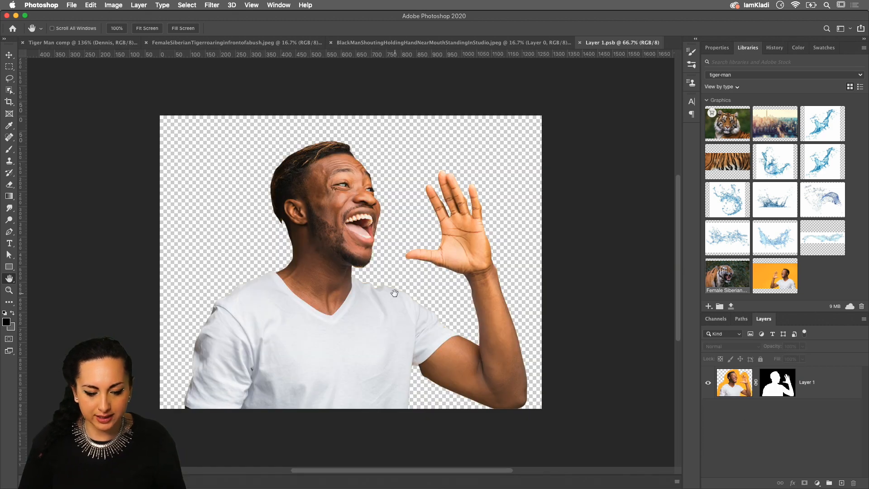
pyautogui.scroll(5, 465, 207)
pyautogui.scroll(3, 464, 207)
pyautogui.hscroll(3, 465, 206)
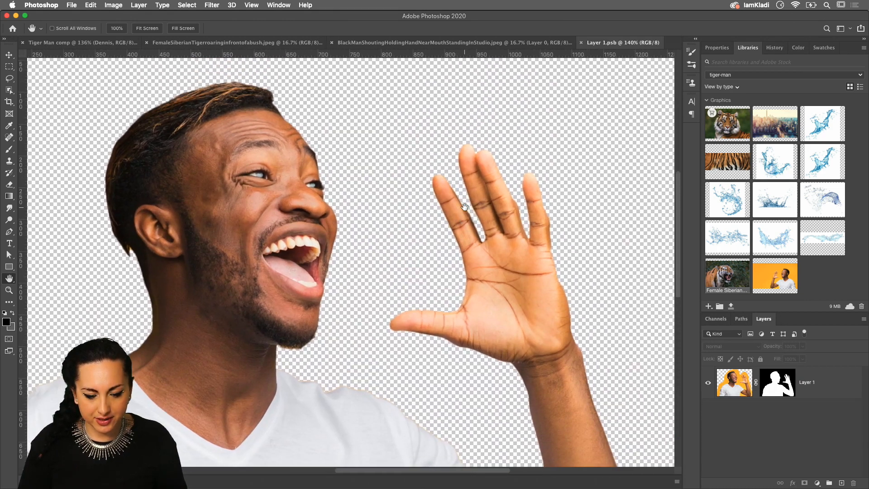
pyautogui.scroll(5, 465, 207)
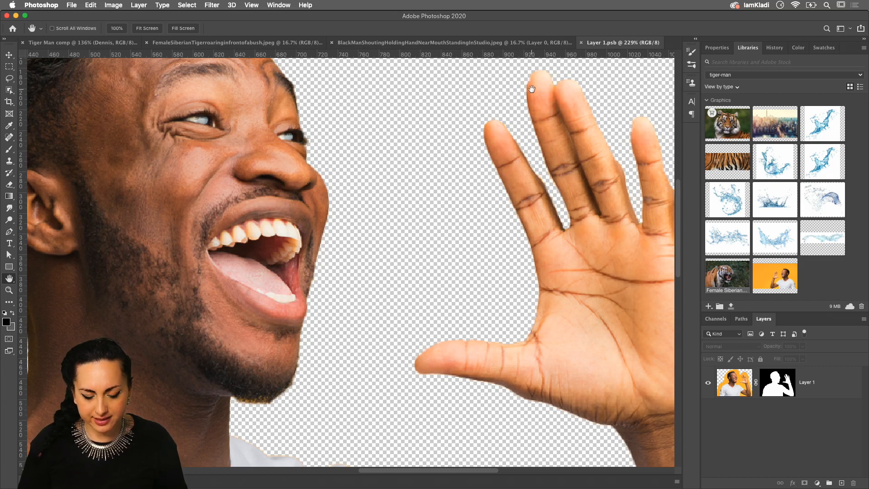
pyautogui.scroll(4, 531, 89)
pyautogui.scroll(2, 531, 88)
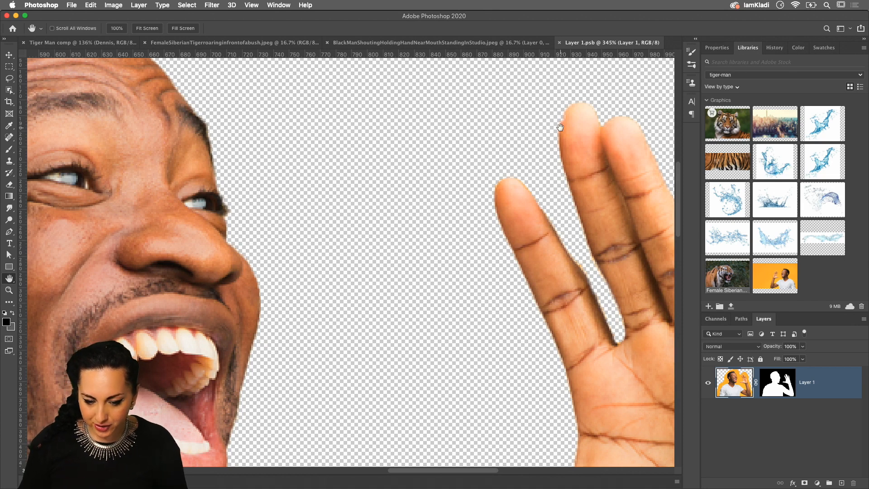
pyautogui.press('b')
pyautogui.click(774, 381)
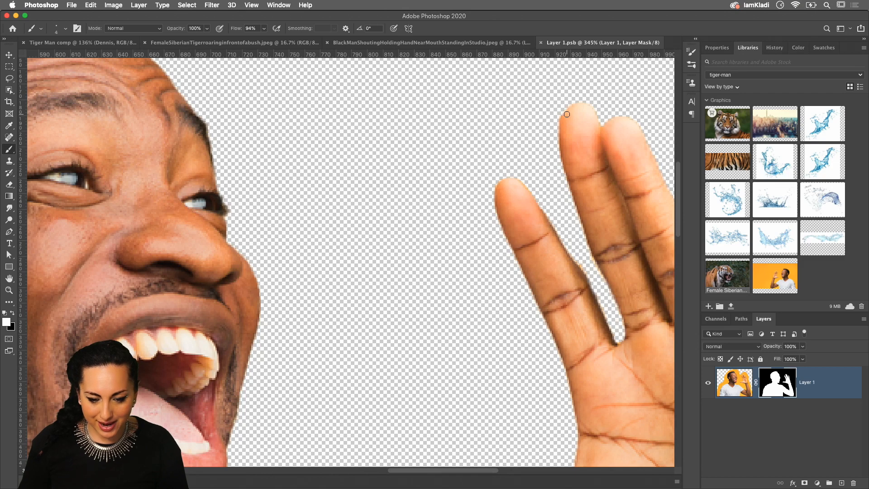
pyautogui.hscroll(10, 564, 129)
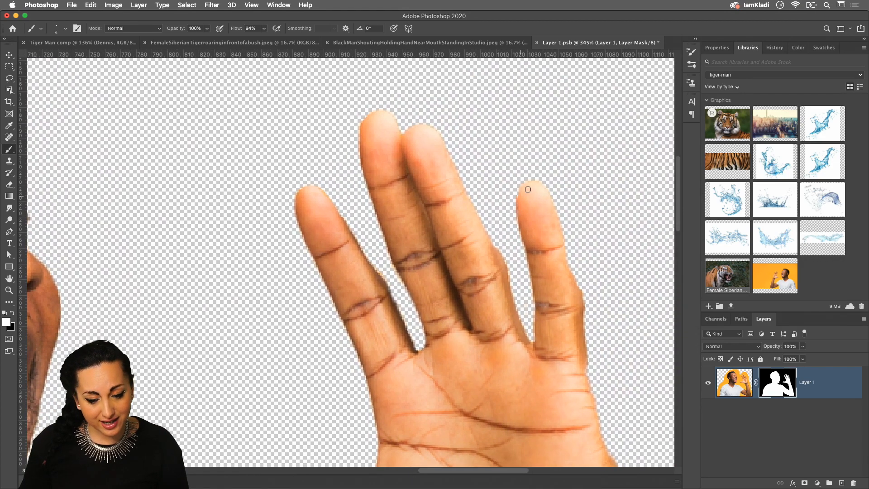
pyautogui.scroll(-8, 534, 210)
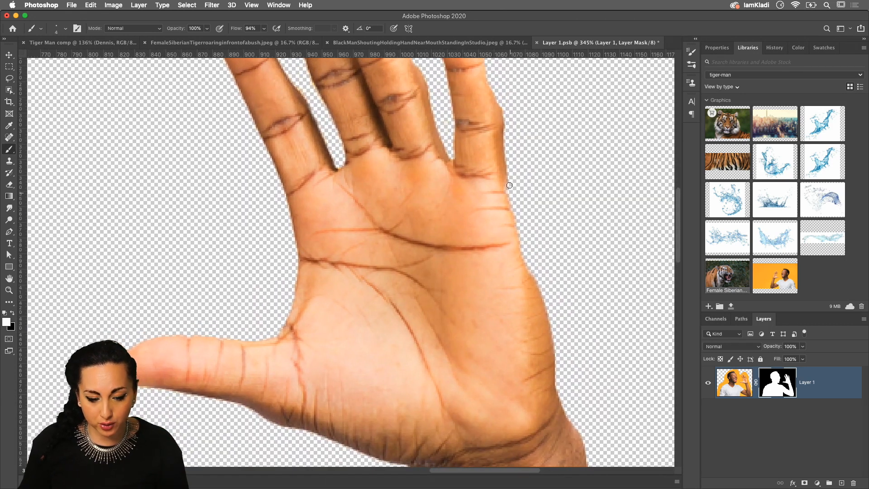
pyautogui.moveTo(504, 165); pyautogui.dragTo(534, 283)
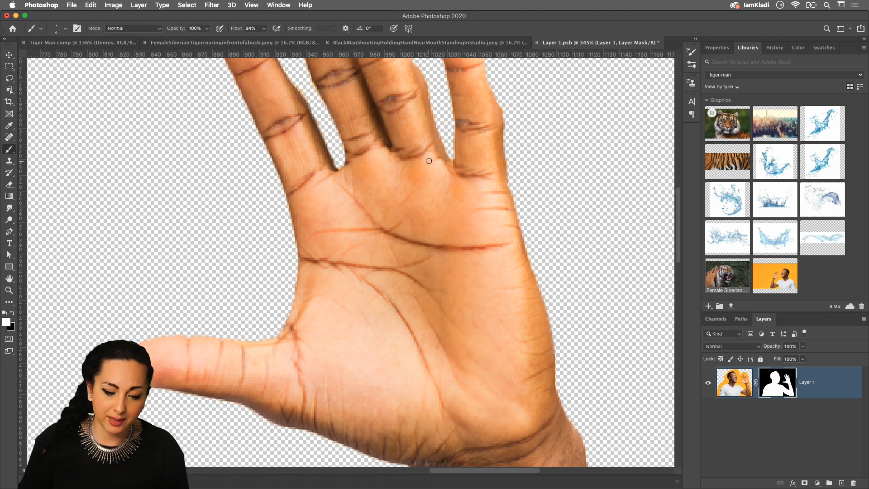
# Refine the mask with white brush strokes along the outer edges of the little finger and the ring finger.
pyautogui.scroll(5, 435, 174)
pyautogui.moveTo(528, 177)
pyautogui.mouseDown()
pyautogui.moveTo(547, 233)
pyautogui.moveTo(544, 226)
pyautogui.mouseUp()
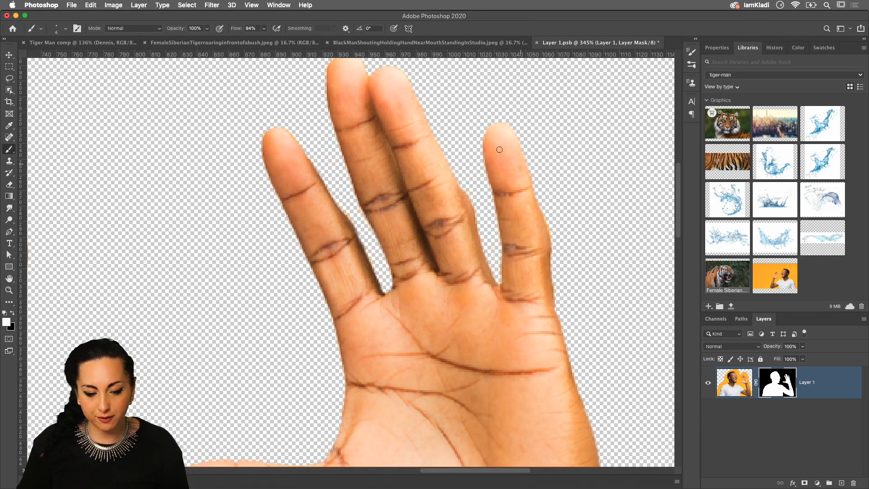
pyautogui.moveTo(438, 159); pyautogui.dragTo(473, 212)
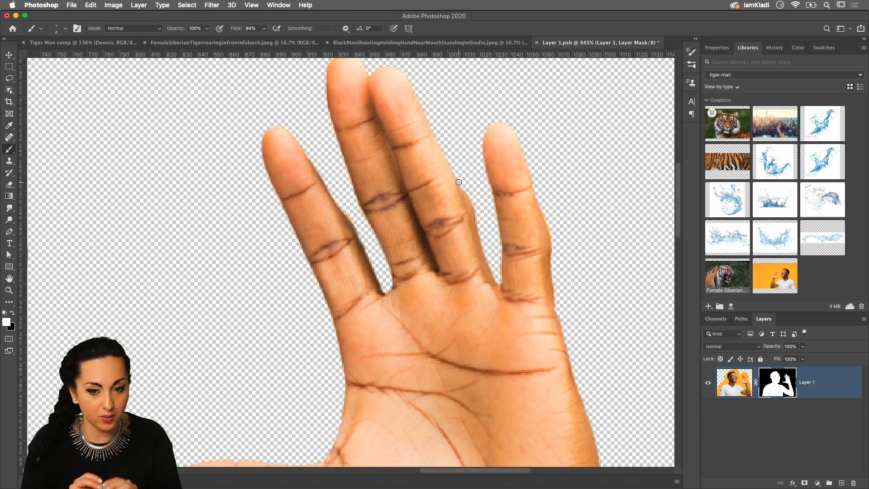
# Save and close the smart object contents, returning to the whole composition in Tiger Man comp.
pyautogui.press('super+s')
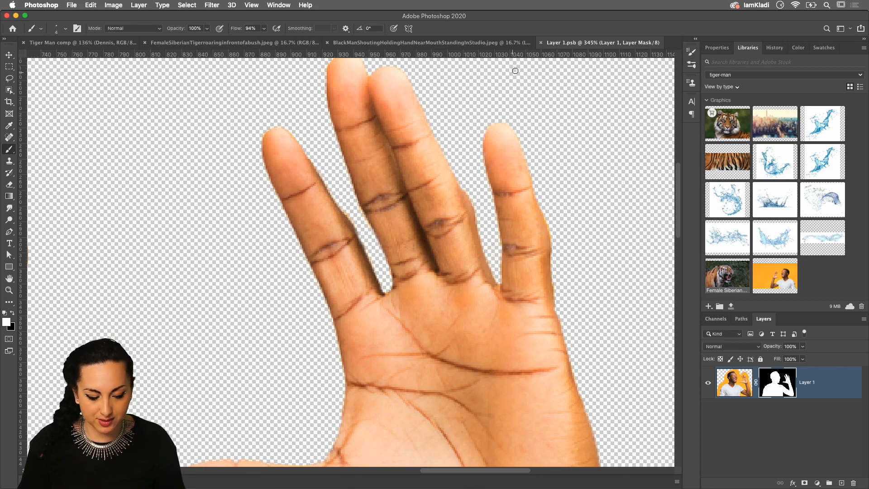
pyautogui.press('super+w')
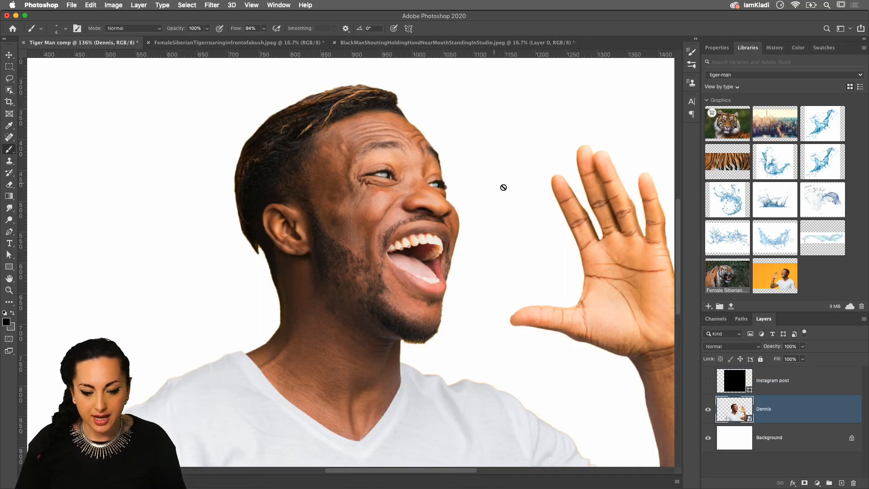
pyautogui.scroll(-5, 504, 191)
pyautogui.scroll(-2, 504, 190)
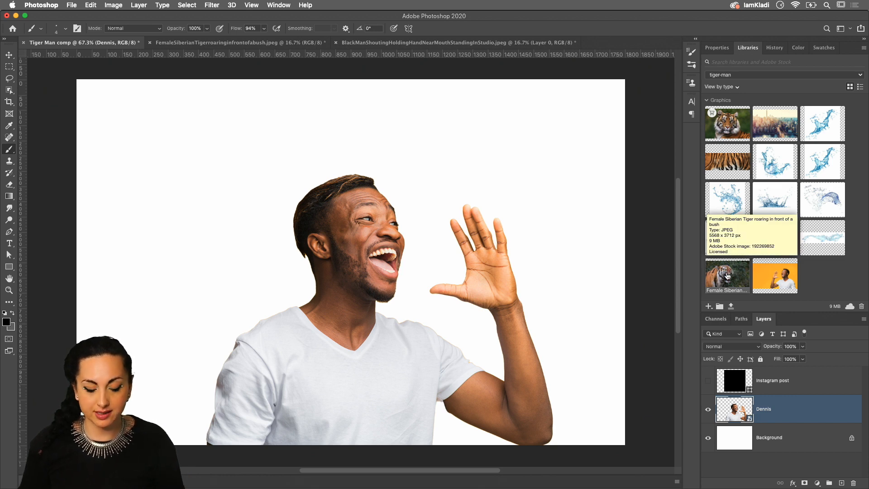
# Switch to the roaring Siberian tiger photo and unlock its Background layer.
pyautogui.click(235, 46)
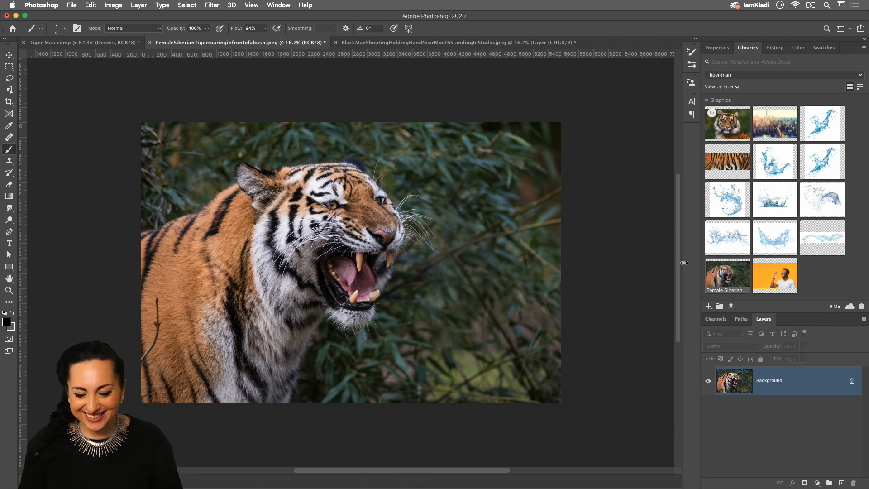
pyautogui.click(852, 383)
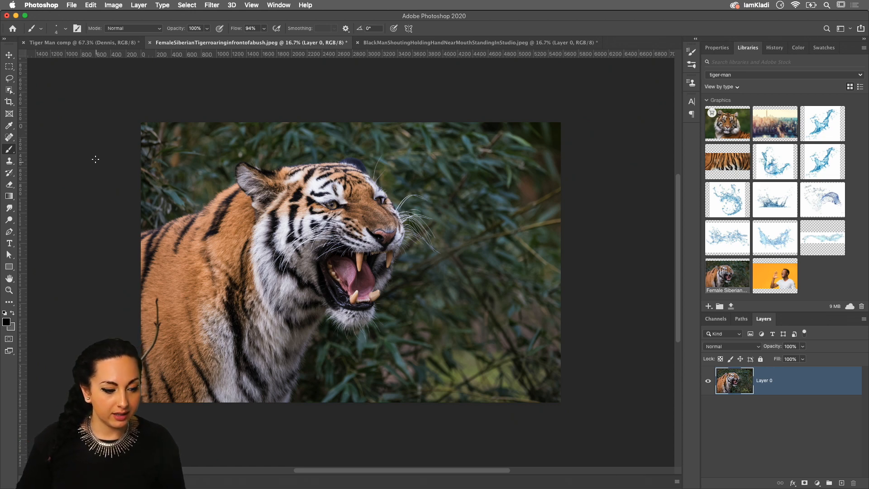
# Draw a rough freehand Lasso selection around the tiger's eyes, muzzle and upper jaw, and adjust it with a further stroke.
pyautogui.click(10, 82)
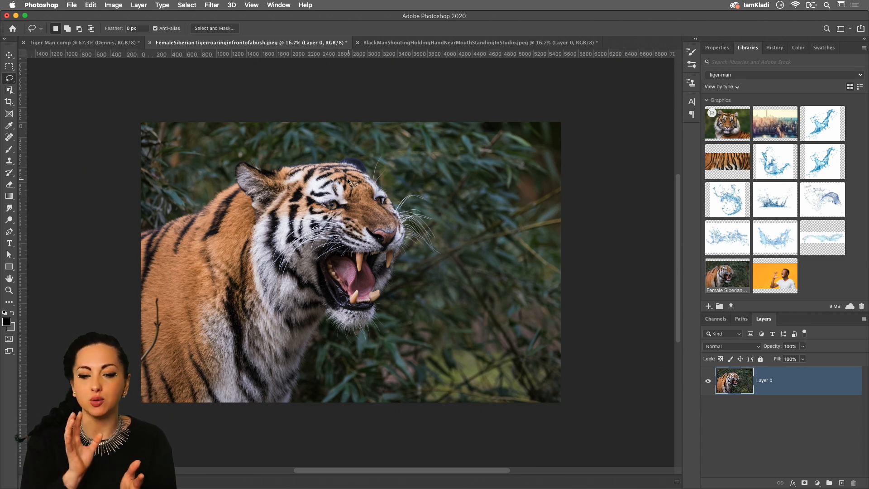
pyautogui.moveTo(347, 181)
pyautogui.mouseDown()
pyautogui.moveTo(306, 181)
pyautogui.moveTo(300, 194)
pyautogui.moveTo(328, 227)
pyautogui.moveTo(316, 241)
pyautogui.moveTo(319, 262)
pyautogui.moveTo(351, 280)
pyautogui.moveTo(386, 283)
pyautogui.moveTo(402, 269)
pyautogui.moveTo(410, 242)
pyautogui.moveTo(412, 182)
pyautogui.moveTo(388, 174)
pyautogui.moveTo(343, 183)
pyautogui.mouseUp()
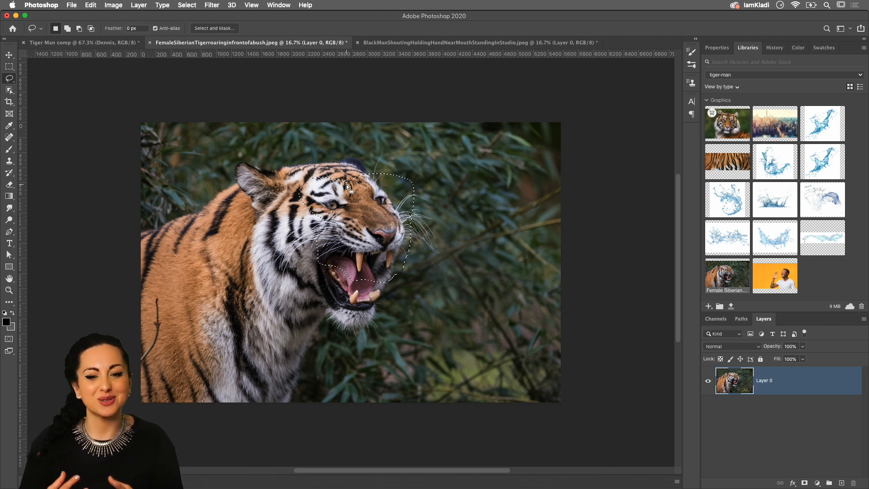
pyautogui.press('shift')
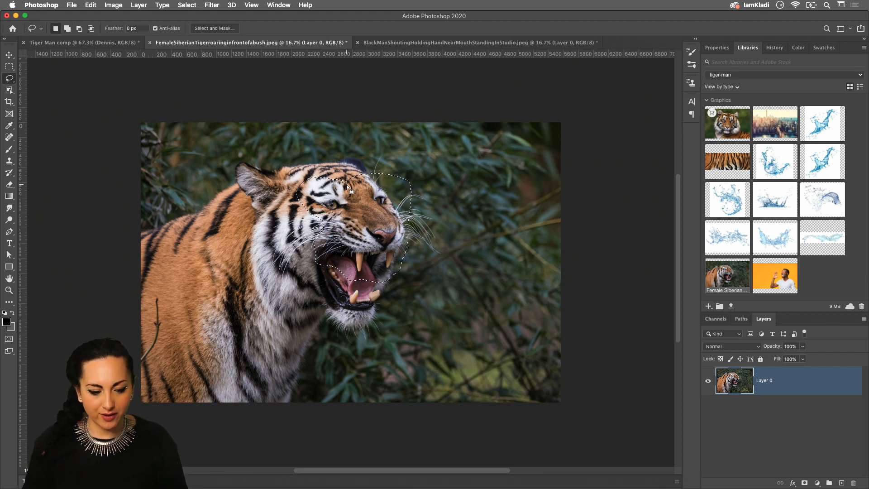
pyautogui.moveTo(326, 205)
pyautogui.mouseDown()
pyautogui.moveTo(312, 217)
pyautogui.moveTo(324, 209)
pyautogui.moveTo(310, 206)
pyautogui.moveTo(267, 240)
pyautogui.moveTo(277, 287)
pyautogui.moveTo(291, 261)
pyautogui.moveTo(304, 254)
pyautogui.moveTo(318, 267)
pyautogui.moveTo(344, 244)
pyautogui.moveTo(342, 209)
pyautogui.moveTo(309, 212)
pyautogui.mouseUp()
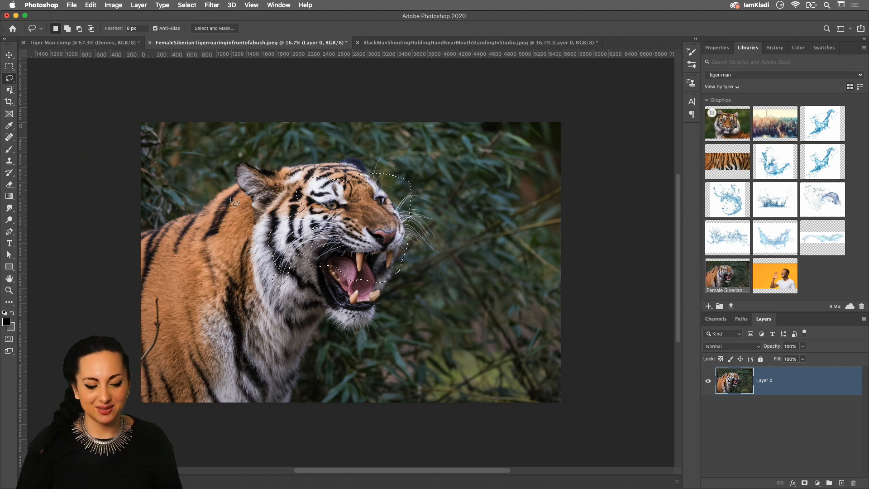
# Copy the selected tiger face and paste it into Tiger Man comp as a new layer above the man.
pyautogui.press('super+plus')
pyautogui.press('super+plus')
pyautogui.press('super+plus')
pyautogui.scroll(5, 290, 192)
pyautogui.hscroll(-4, 290, 191)
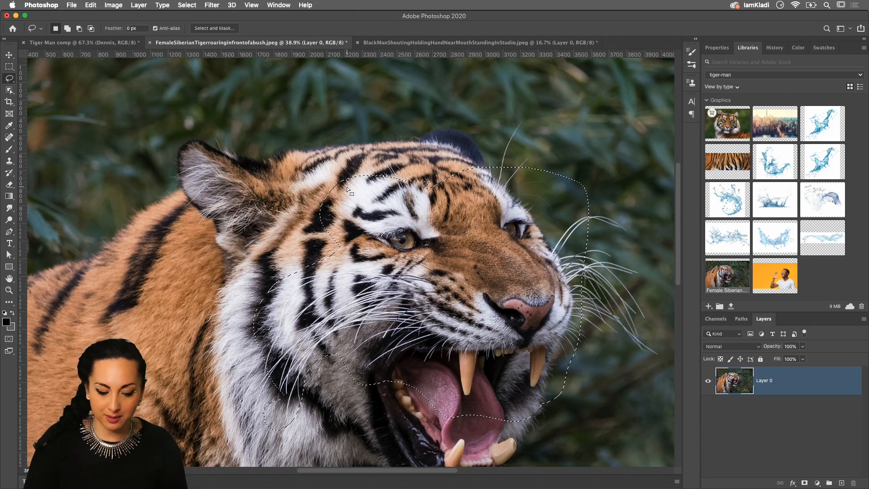
pyautogui.click(86, 43)
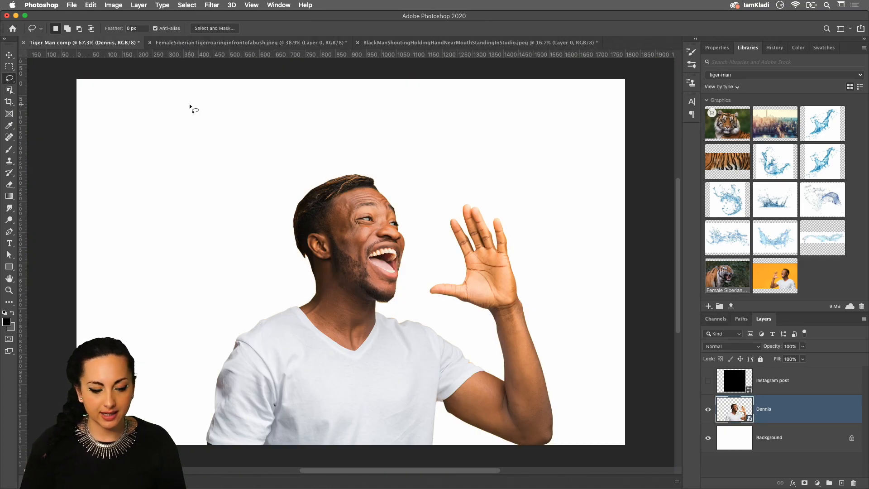
pyautogui.scroll(5, 317, 164)
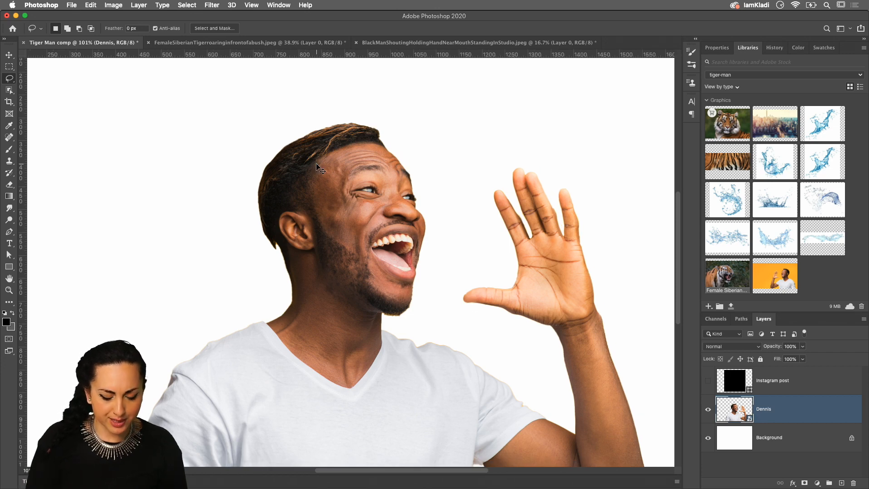
pyautogui.press('cmd+v')
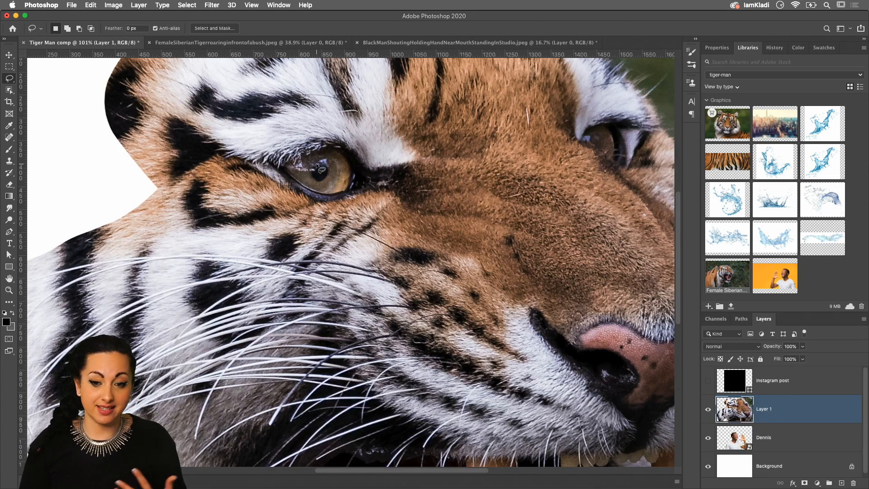
pyautogui.scroll(-4, 404, 176)
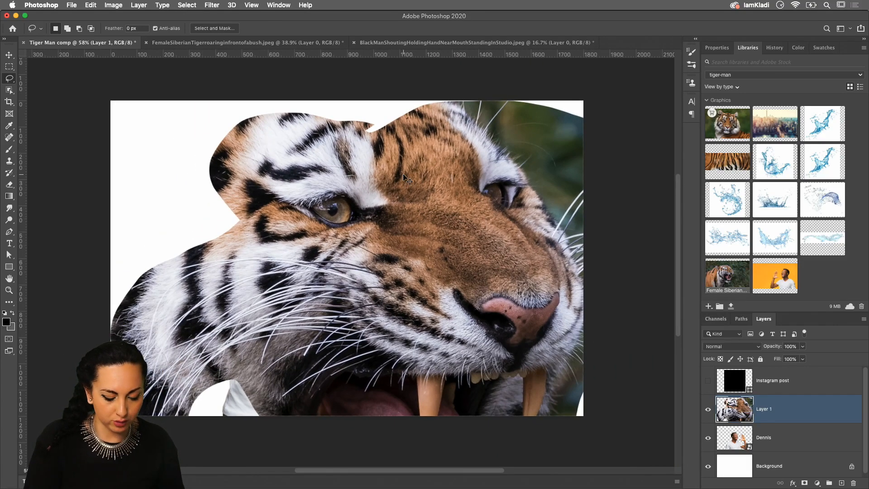
# Scale the pasted tiger face down proportionally to about the man's face size and position it over his eyes, nose and mouth.
pyautogui.press('super+t')
pyautogui.moveTo(610, 100); pyautogui.dragTo(357, 201)
pyautogui.moveTo(334, 237); pyautogui.dragTo(382, 203)
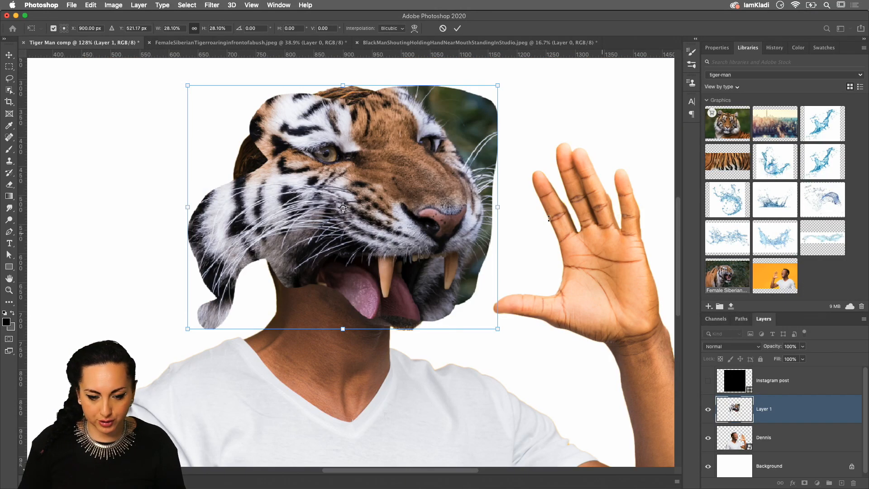
pyautogui.moveTo(497, 86); pyautogui.dragTo(433, 138)
pyautogui.moveTo(409, 181); pyautogui.dragTo(460, 161)
pyautogui.moveTo(485, 117); pyautogui.dragTo(494, 116)
pyautogui.press('Return')
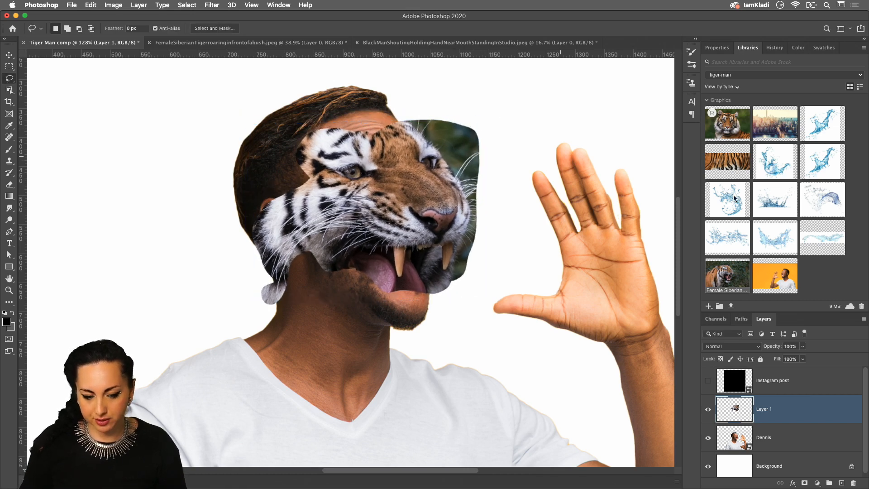
# Lower the opacity of the tiger face layer to 53%.
pyautogui.click(801, 347)
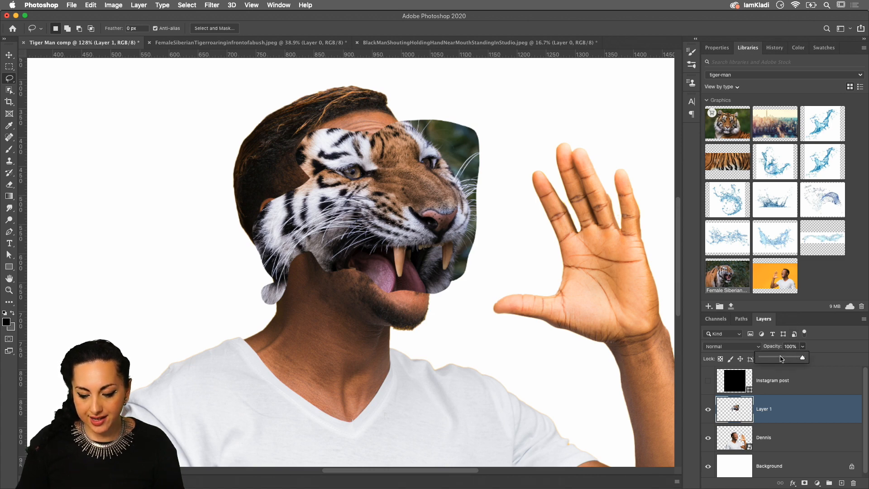
pyautogui.click(781, 359)
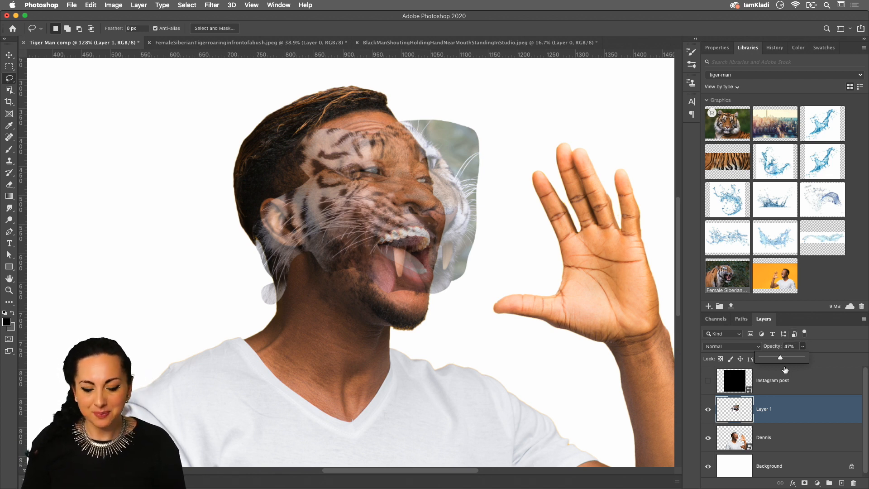
pyautogui.moveTo(781, 357)
pyautogui.mouseDown()
pyautogui.moveTo(793, 358)
pyautogui.moveTo(785, 359)
pyautogui.mouseUp()
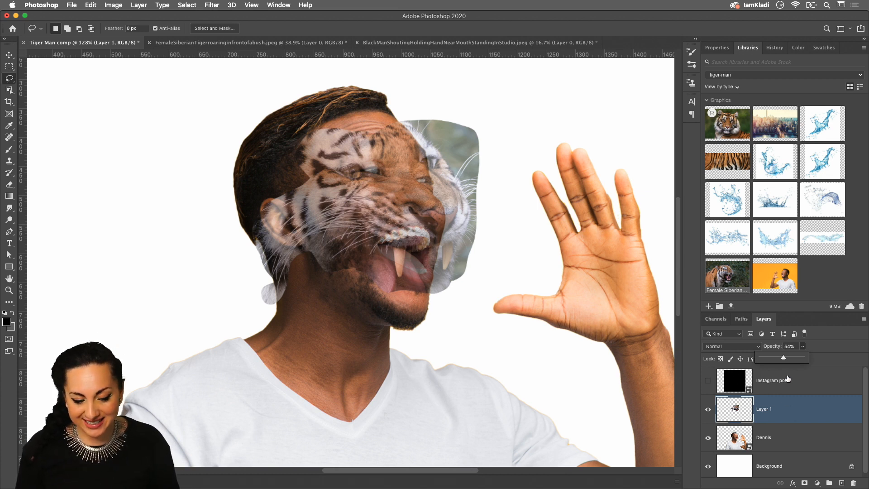
pyautogui.moveTo(784, 358); pyautogui.dragTo(783, 358)
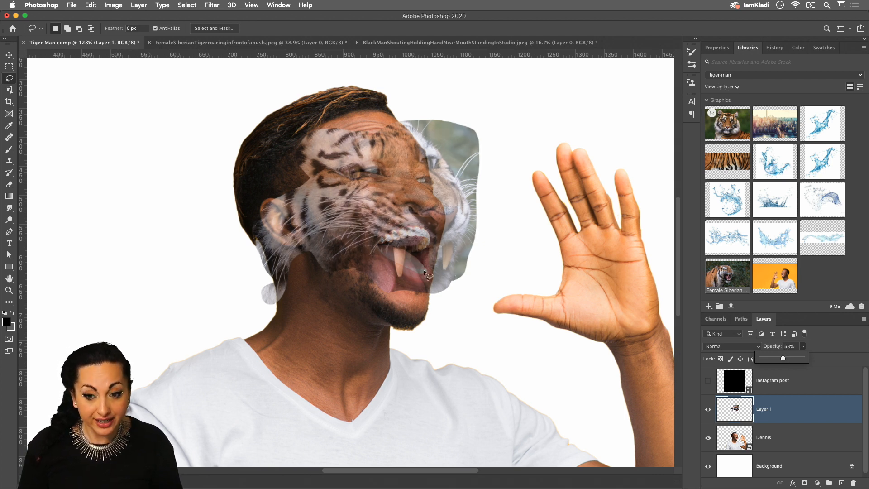
# Narrow the tiger face to about 88% of its width and align its upper teeth and mouth with the man's open mouth.
pyautogui.scroll(5, 366, 261)
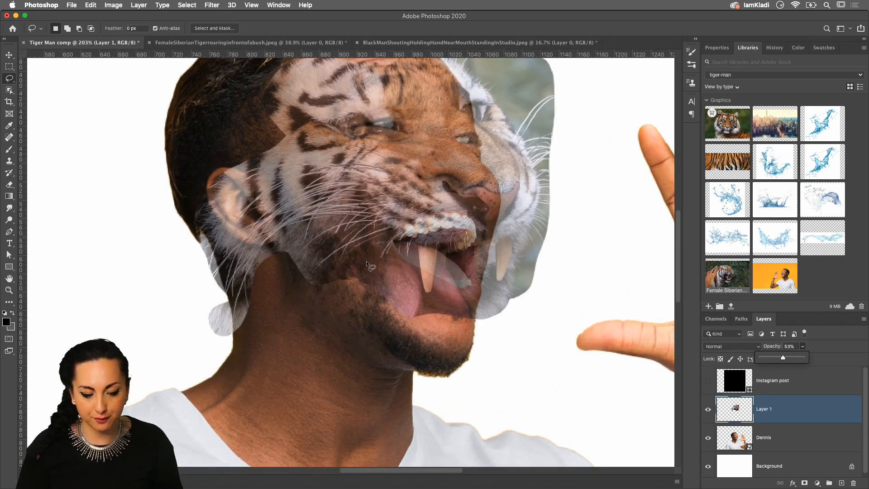
pyautogui.scroll(2, 366, 261)
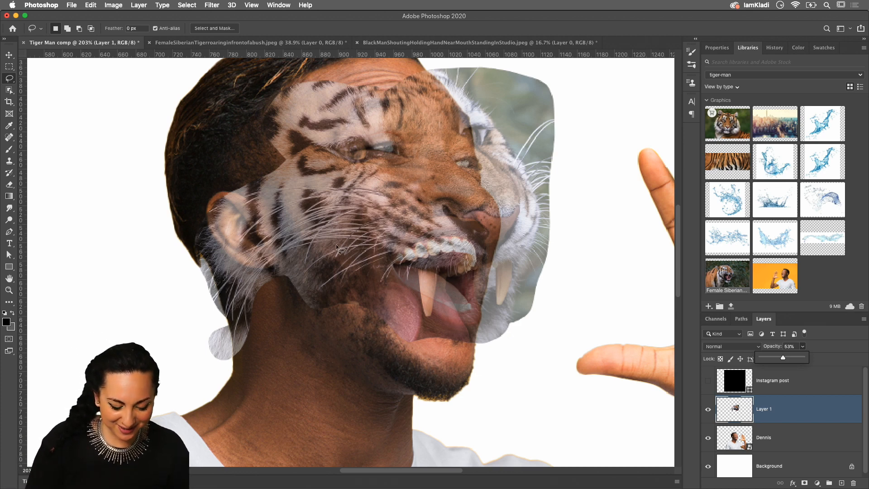
pyautogui.press('super+t')
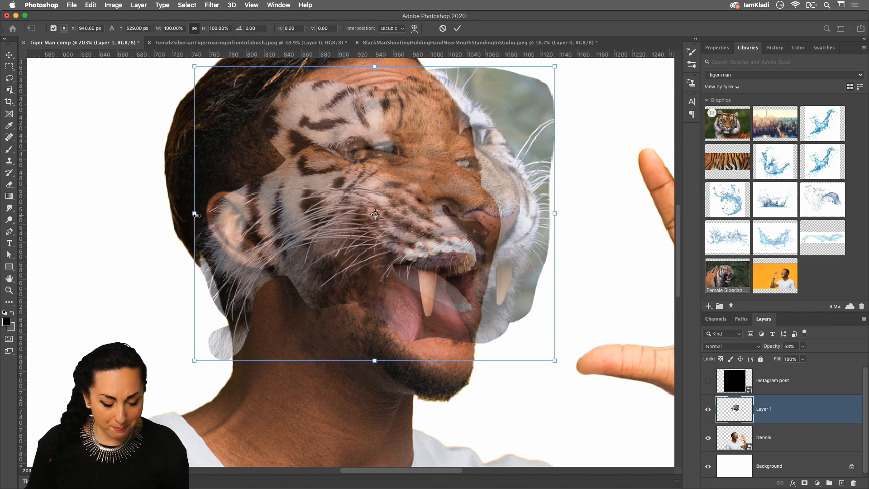
pyautogui.moveTo(195, 214); pyautogui.dragTo(236, 214)
pyautogui.moveTo(395, 360); pyautogui.dragTo(396, 360)
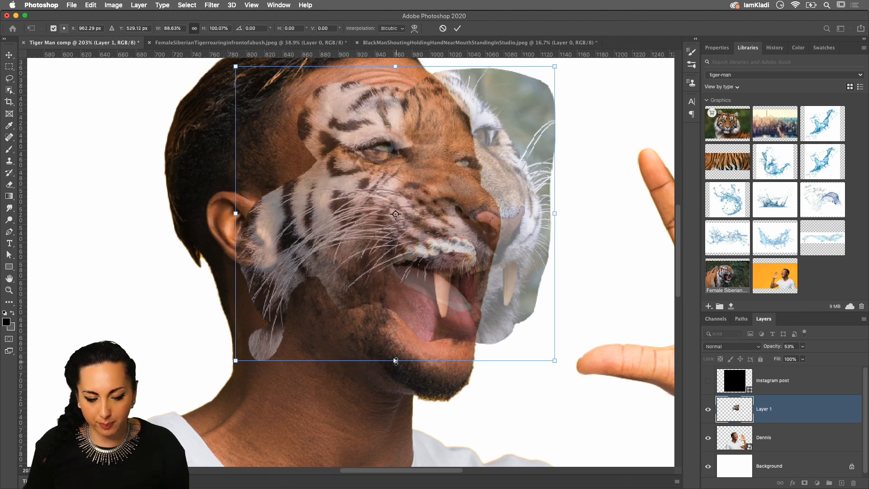
pyautogui.moveTo(554, 214); pyautogui.dragTo(500, 209)
pyautogui.moveTo(485, 210); pyautogui.dragTo(528, 246)
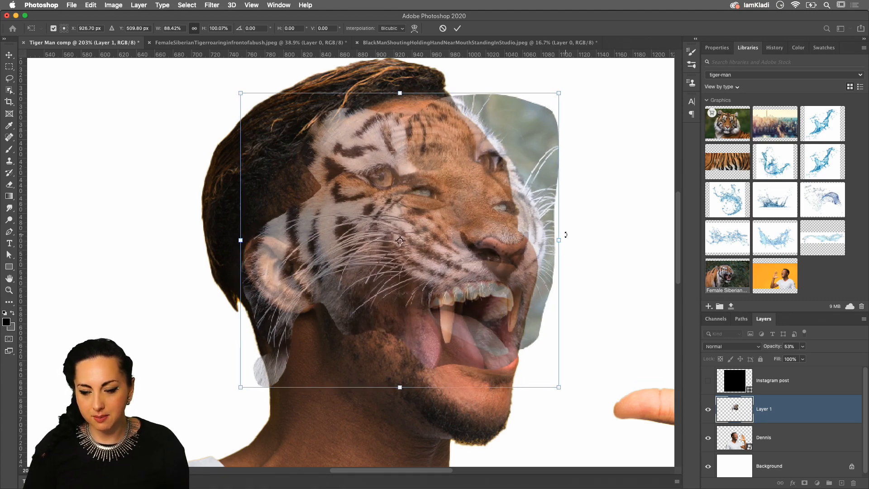
pyautogui.press('super+plus')
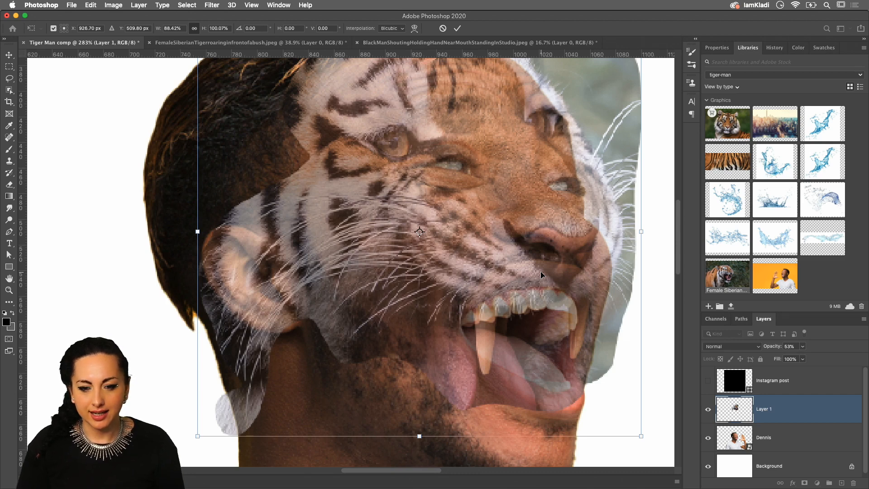
pyautogui.press('Return')
pyautogui.press('l')
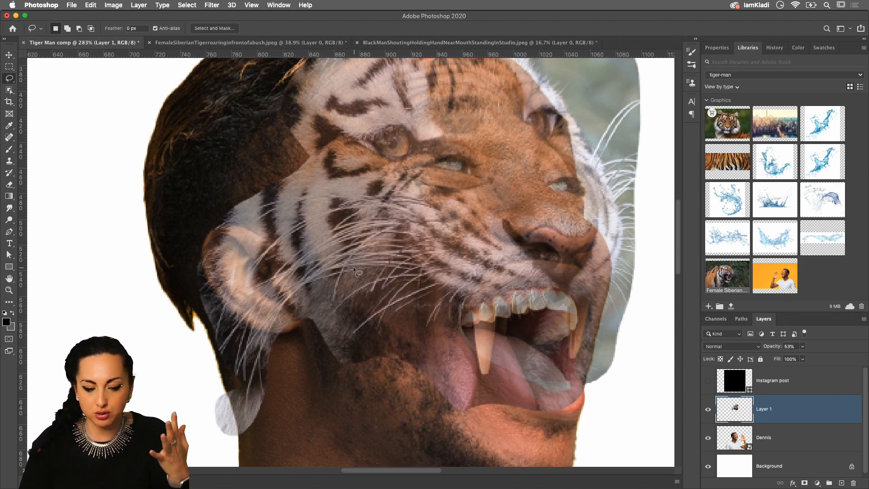
# Convert the tiger face layer, Layer 1, to a smart object.
pyautogui.scroll(5, 353, 267)
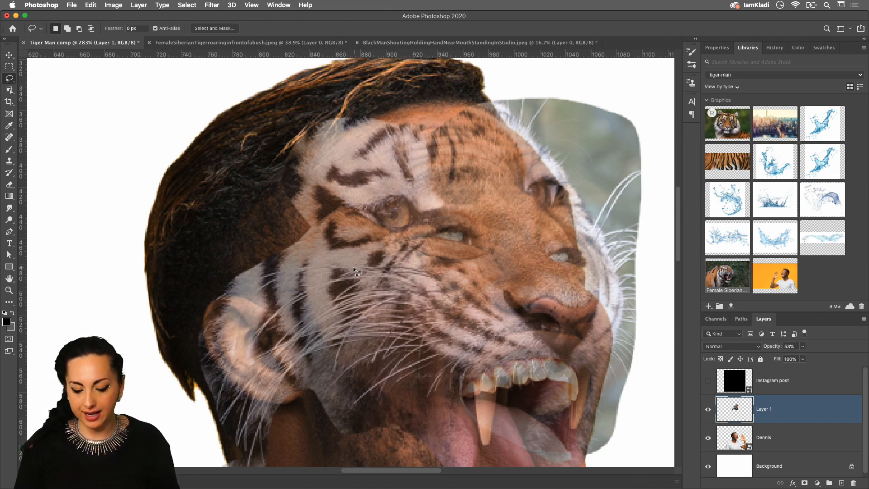
pyautogui.rightClick(786, 407)
pyautogui.click(698, 217)
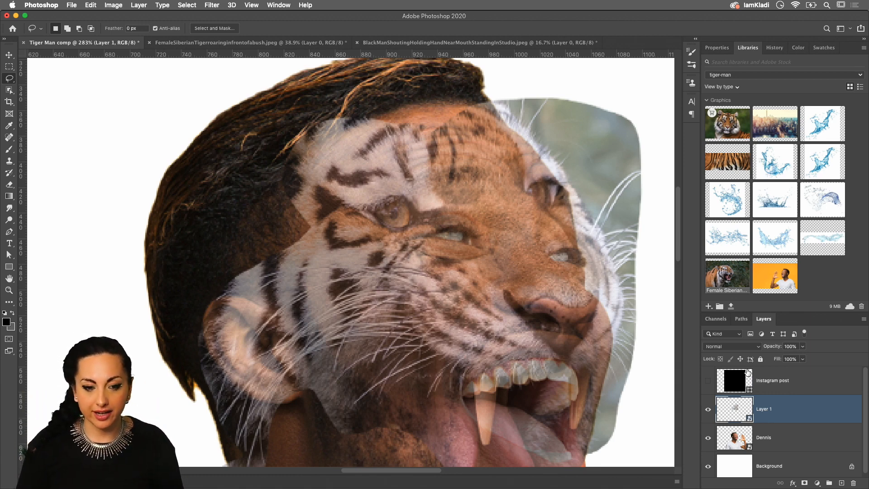
# Start a custom warp on the tiger face and pull its upper-left corner slightly outward.
pyautogui.scroll(-2, 496, 220)
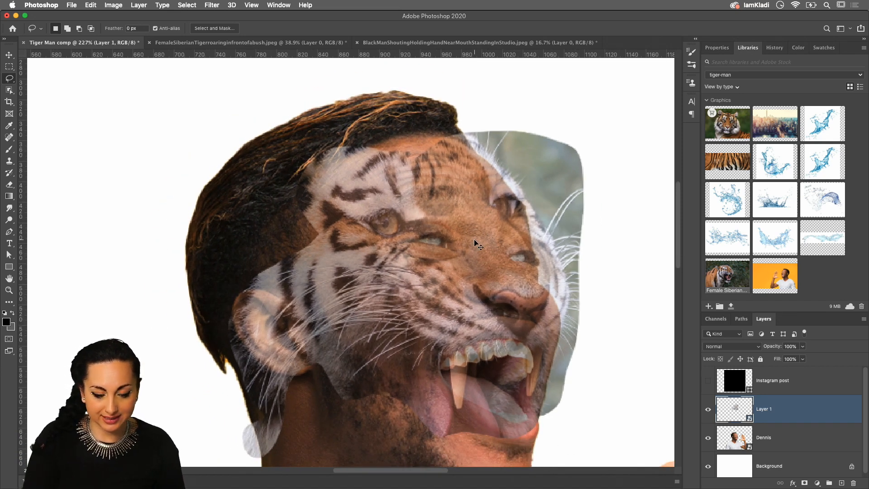
pyautogui.hotkey('ctrl', 't')
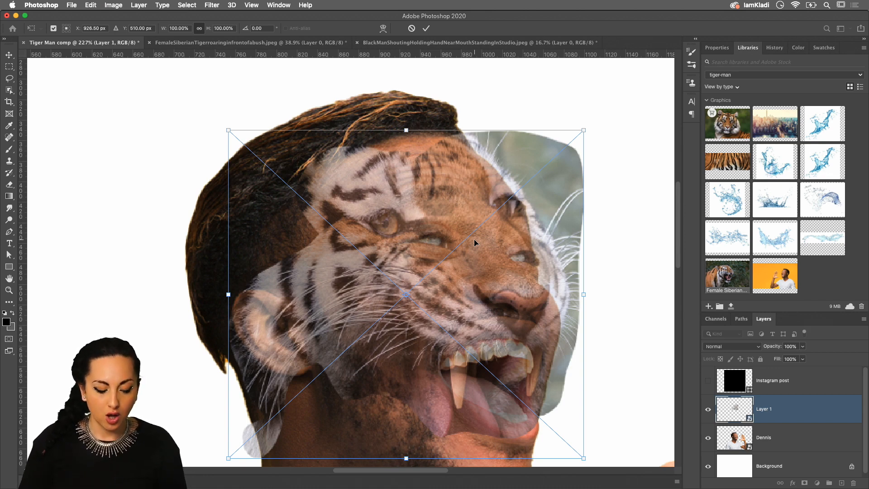
pyautogui.click(383, 29)
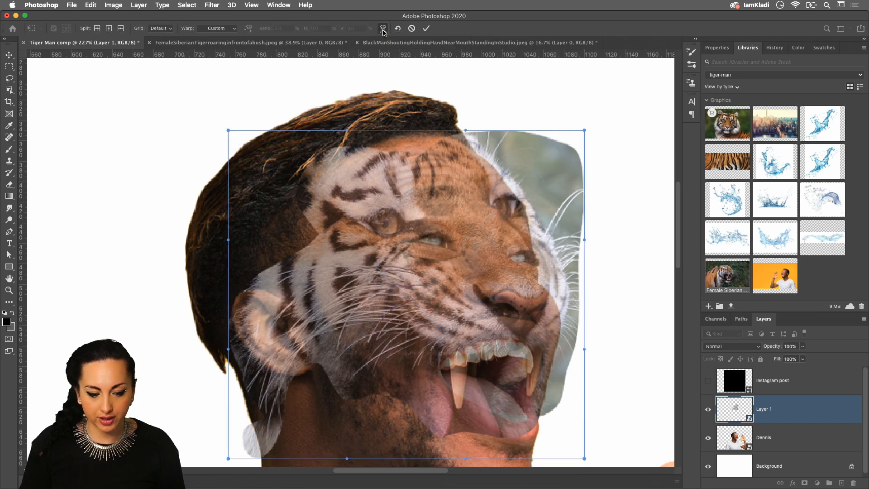
pyautogui.moveTo(228, 131); pyautogui.dragTo(221, 133)
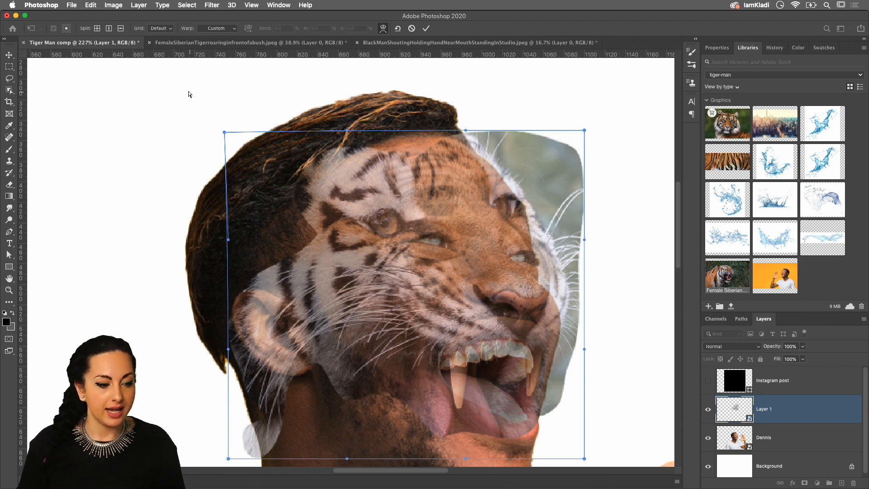
# Add a vertical split to the warp mesh and place it just left of the tiger's nearer eye.
pyautogui.click(97, 29)
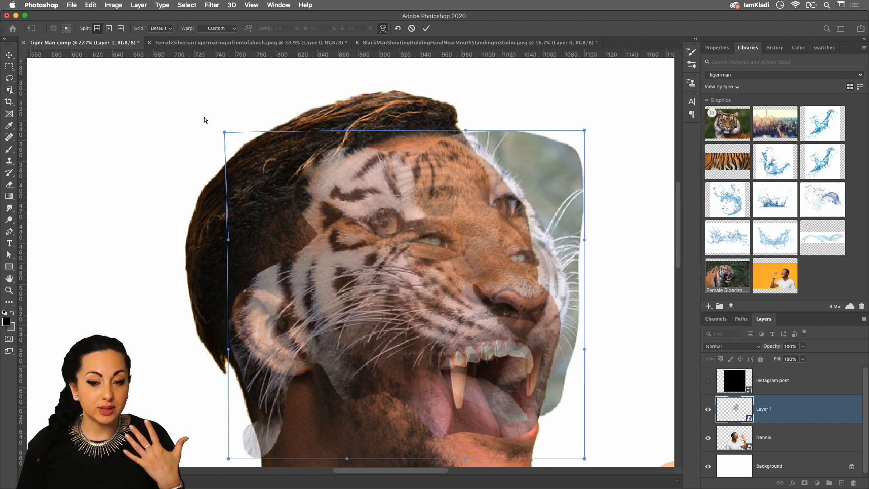
pyautogui.click(109, 28)
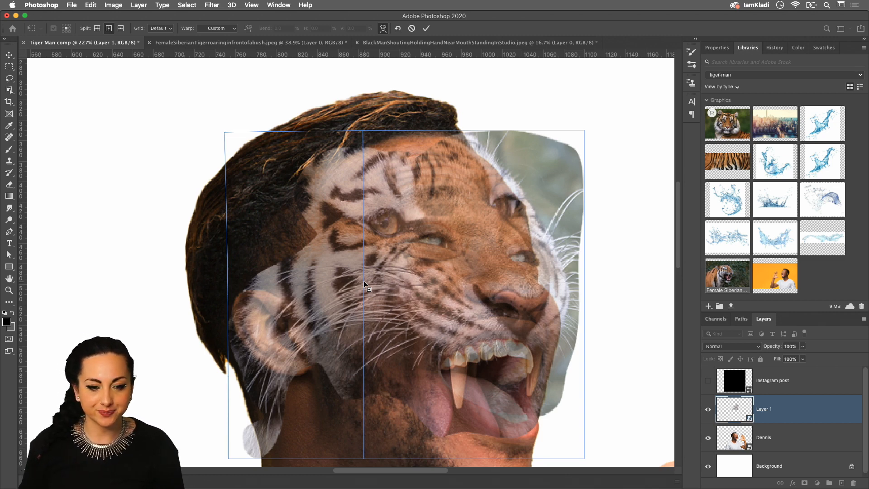
pyautogui.moveTo(364, 282); pyautogui.dragTo(352, 256)
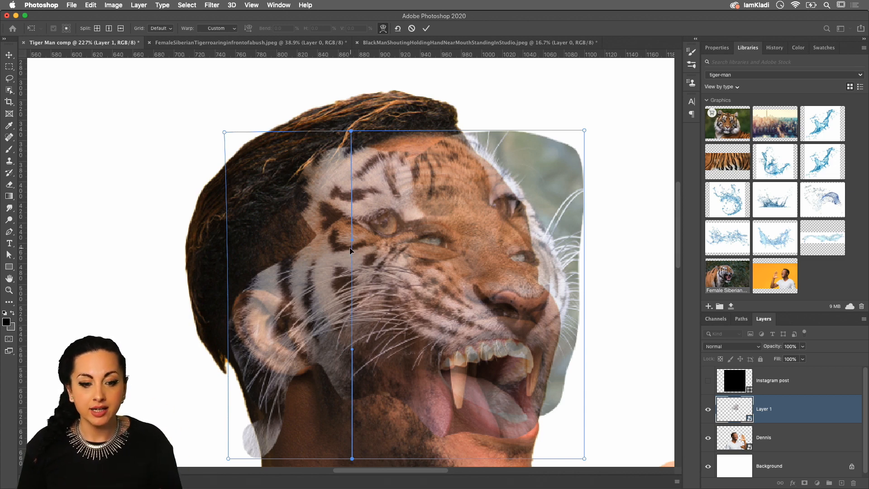
# Add a horizontal warp split through the tiger's nearer eye and pull its crossing with the vertical split slightly downward.
pyautogui.click(121, 29)
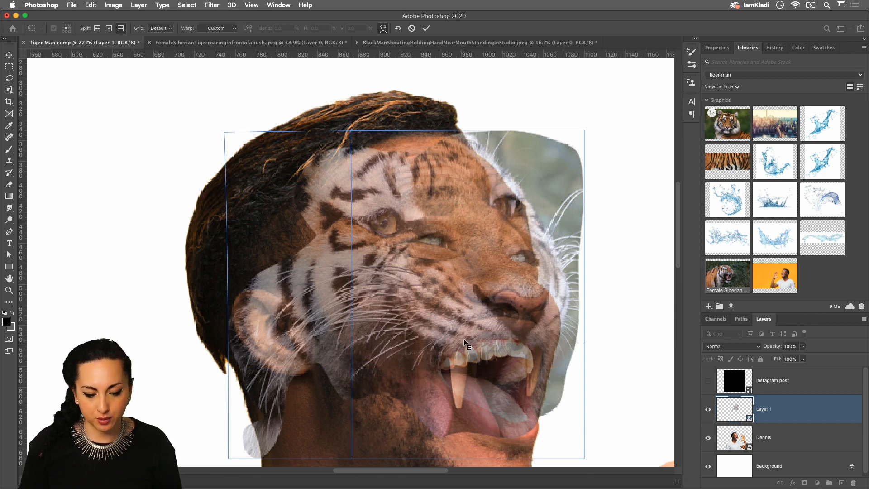
pyautogui.click(382, 225)
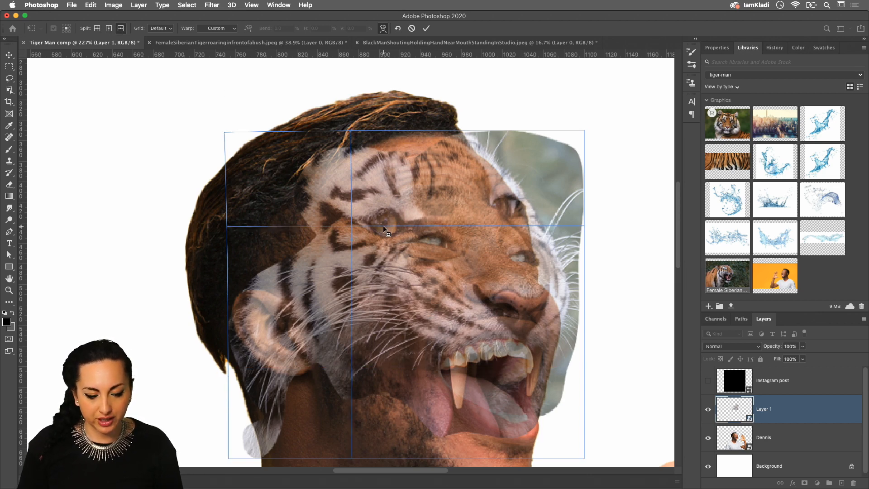
pyautogui.moveTo(354, 229); pyautogui.dragTo(358, 244)
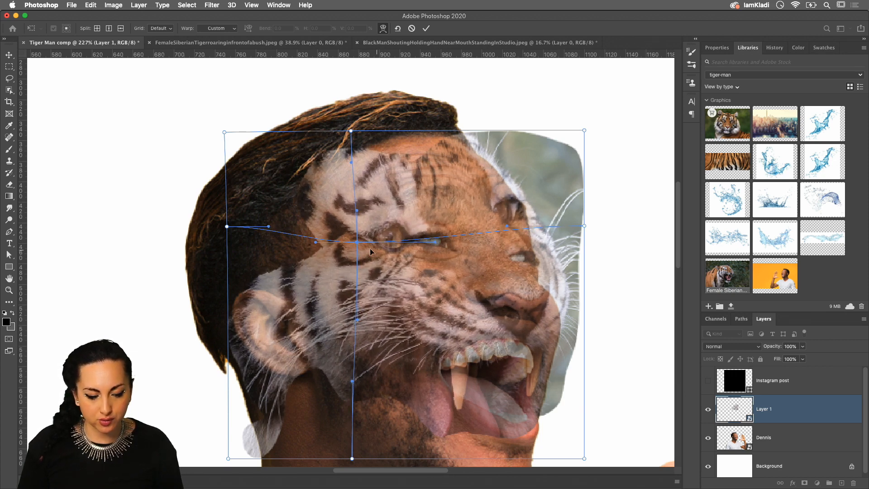
pyautogui.moveTo(357, 244); pyautogui.dragTo(351, 243)
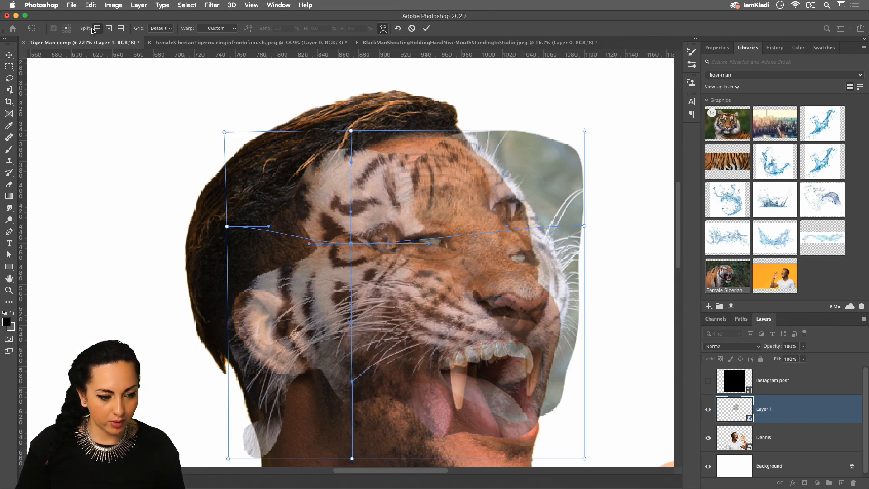
# Add a crosswise warp split beside the tiger's nose, try shifting the eye-level points, and remove the split lines crossing beside the nearer eye.
pyautogui.click(497, 290)
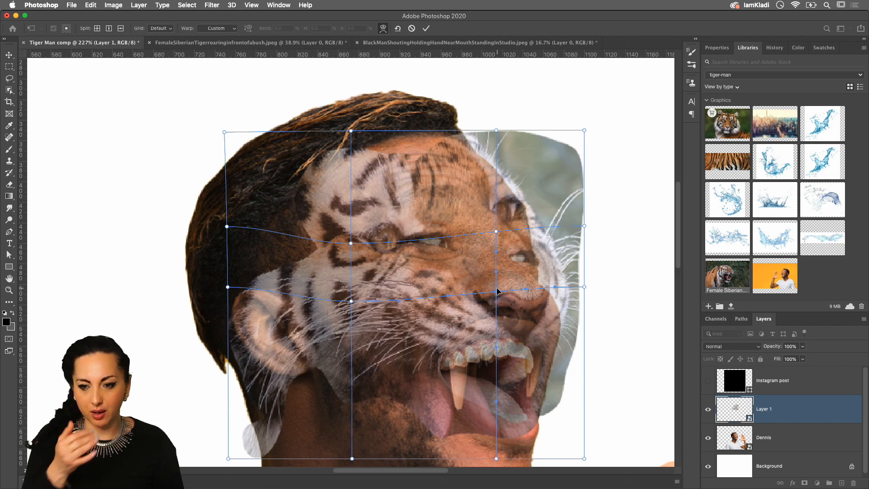
pyautogui.moveTo(351, 243)
pyautogui.mouseDown()
pyautogui.moveTo(369, 242)
pyautogui.moveTo(342, 237)
pyautogui.moveTo(366, 240)
pyautogui.mouseUp()
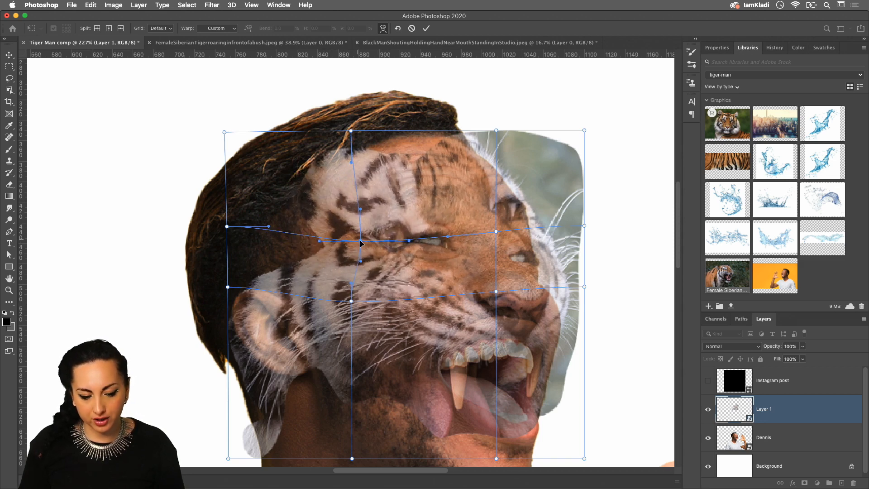
pyautogui.moveTo(496, 232); pyautogui.dragTo(482, 239)
pyautogui.moveTo(361, 242); pyautogui.dragTo(355, 240)
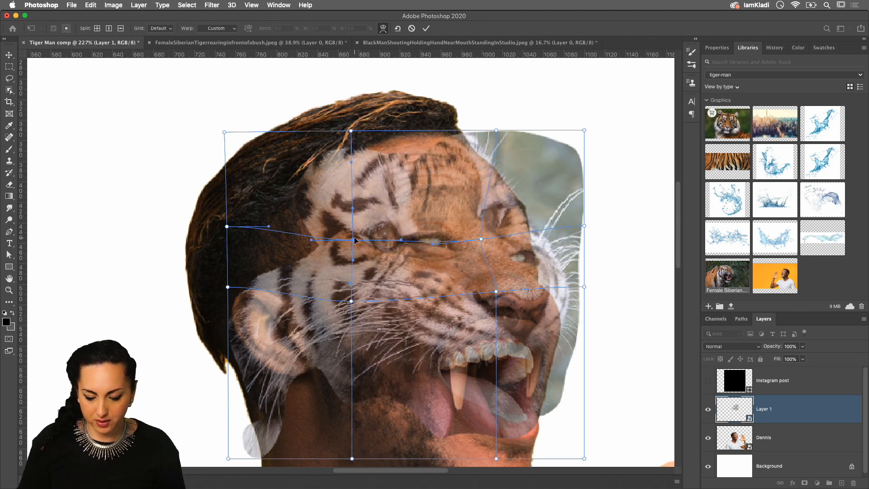
pyautogui.press('Delete')
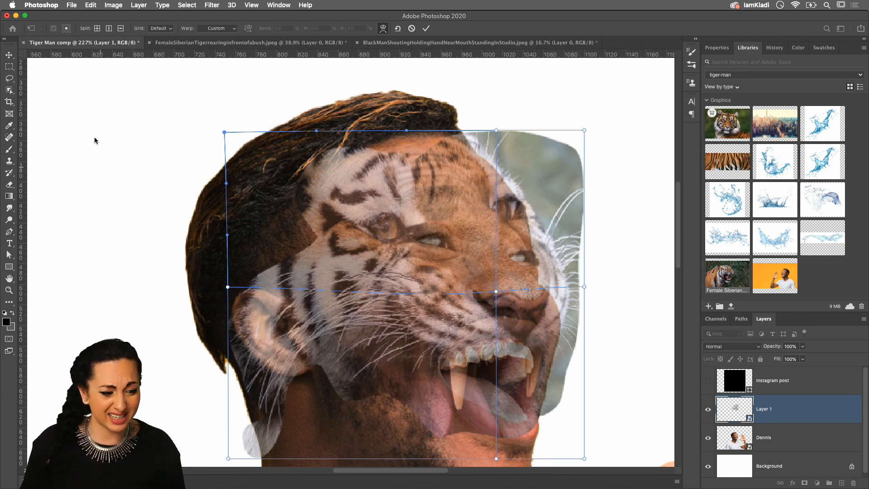
# Add horizontal and vertical warp splits crossing at the tiger's nearer eye and pull their crossing down and right onto the man's eye.
pyautogui.click(121, 28)
pyautogui.click(429, 240)
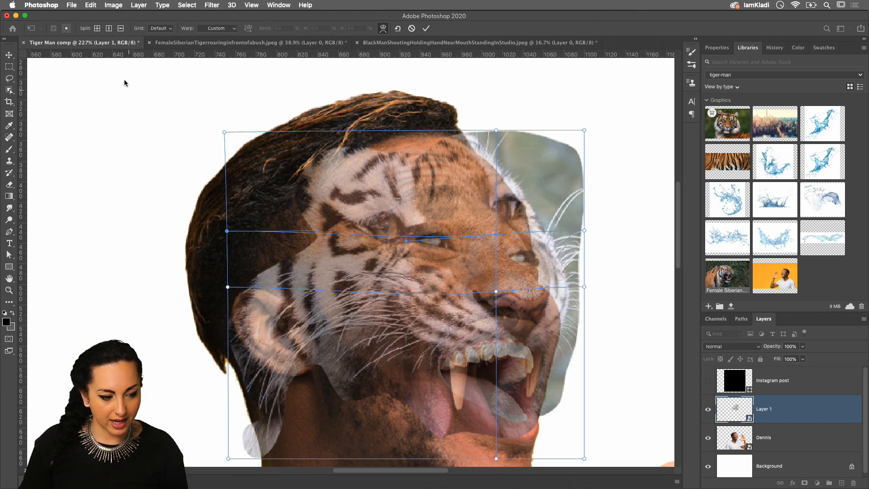
pyautogui.click(109, 28)
pyautogui.click(398, 235)
pyautogui.moveTo(398, 236); pyautogui.dragTo(434, 252)
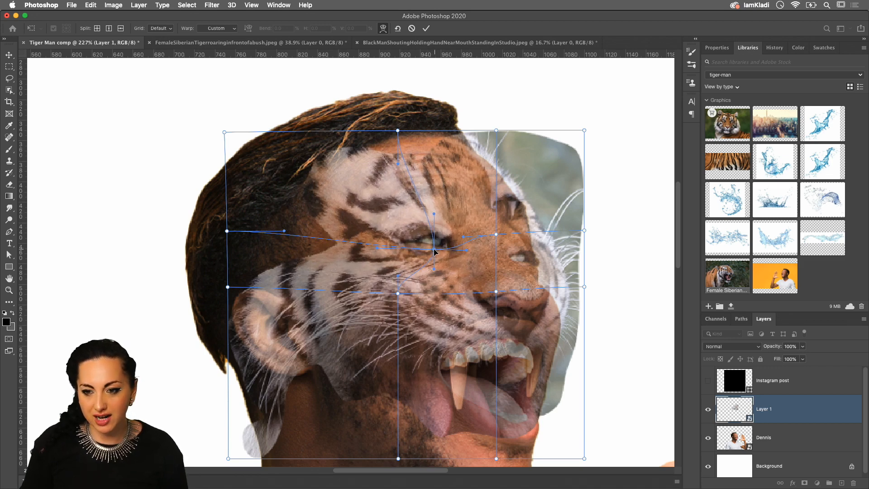
# Nudge the warp points between the tiger's eyes and beside its nose slightly, and apply the warp.
pyautogui.moveTo(496, 234); pyautogui.dragTo(494, 240)
pyautogui.moveTo(496, 292)
pyautogui.mouseDown()
pyautogui.moveTo(490, 296)
pyautogui.moveTo(501, 289)
pyautogui.mouseUp()
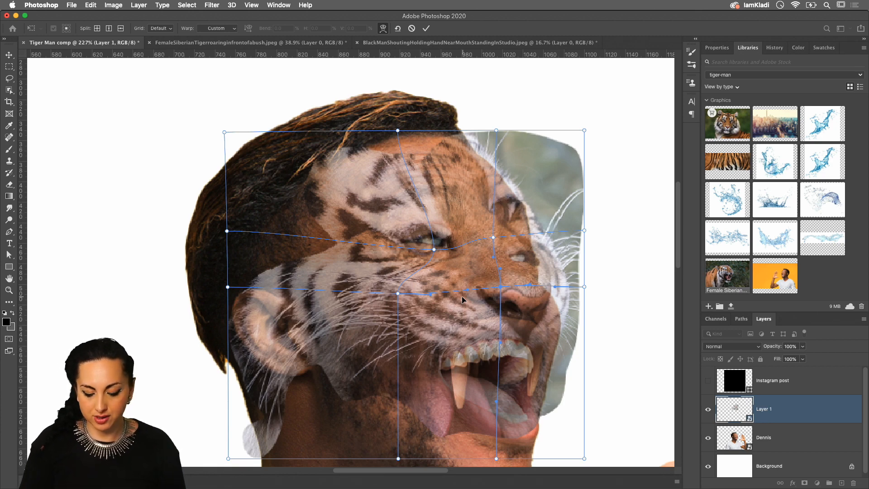
pyautogui.press('Return')
pyautogui.press('l')
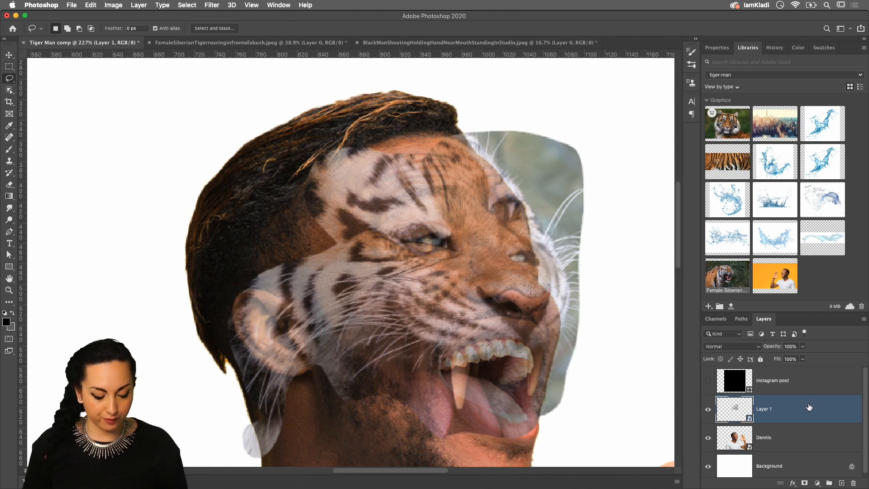
# Reopen the tiger face's warp to examine its split, grid and preset shape options, and leave the mesh as it is.
pyautogui.hotkey('ctrl', 't')
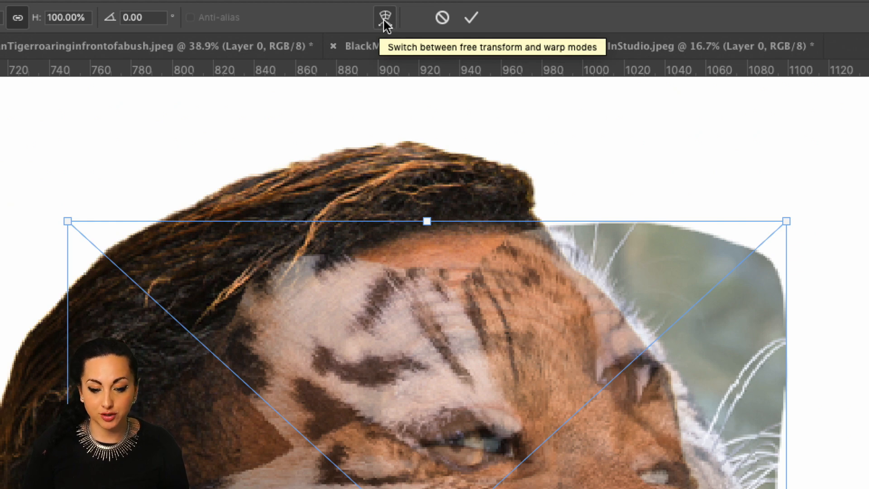
pyautogui.click(384, 21)
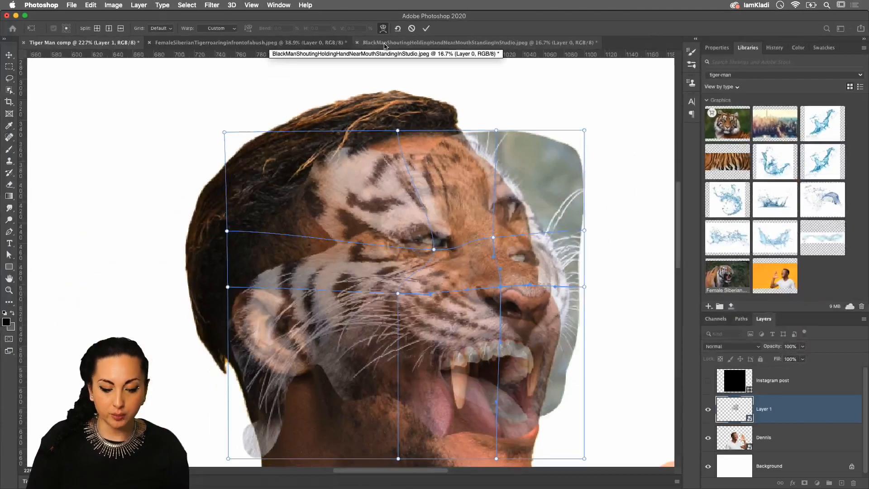
pyautogui.rightClick(388, 50)
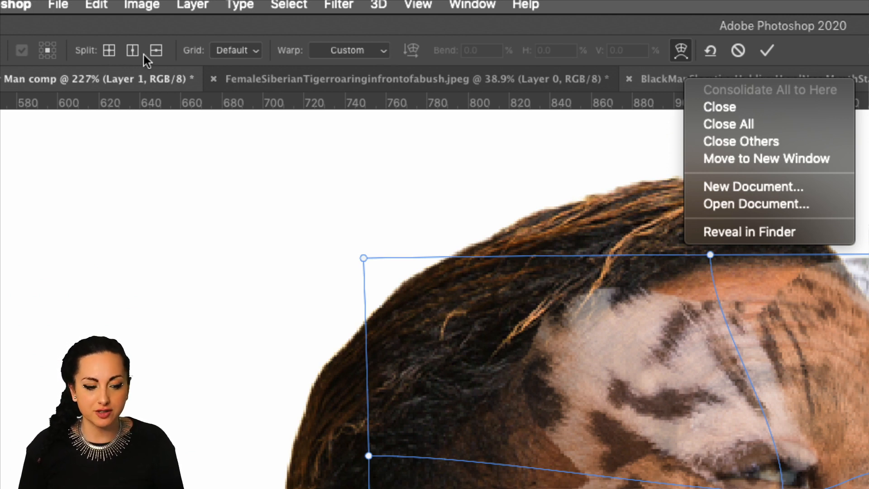
pyautogui.click(232, 52)
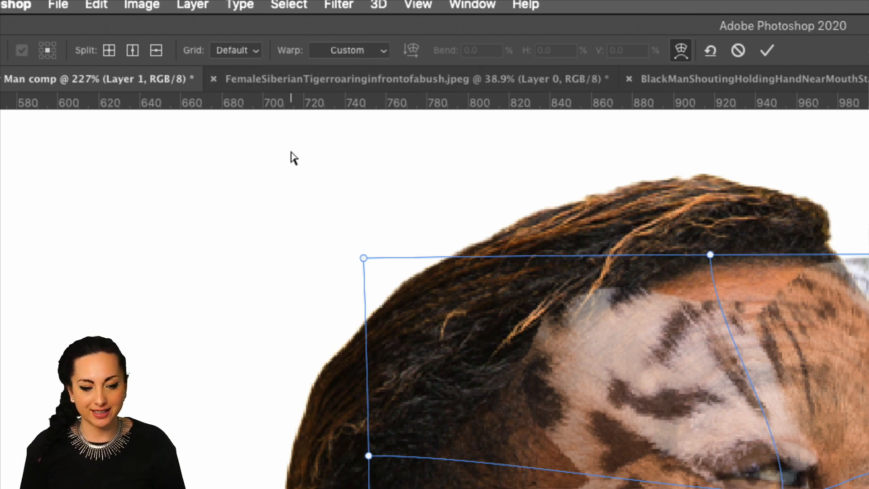
pyautogui.click(333, 47)
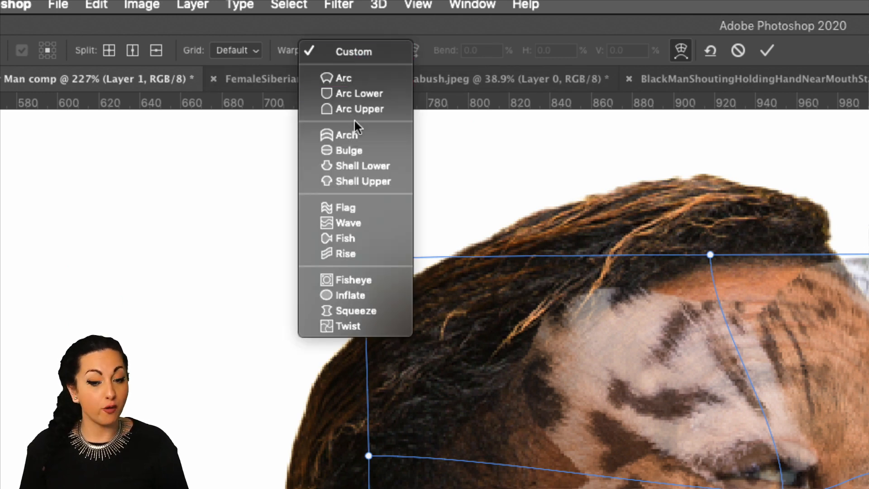
pyautogui.click(447, 164)
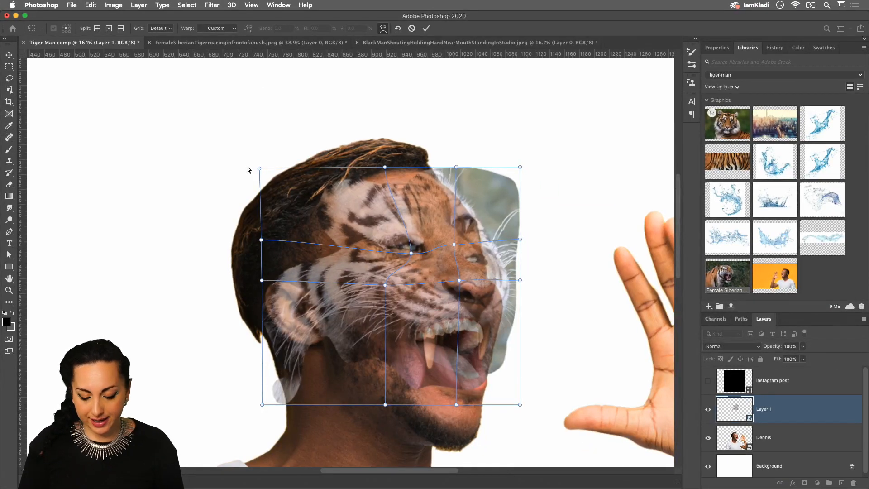
pyautogui.press('Return')
pyautogui.press('l')
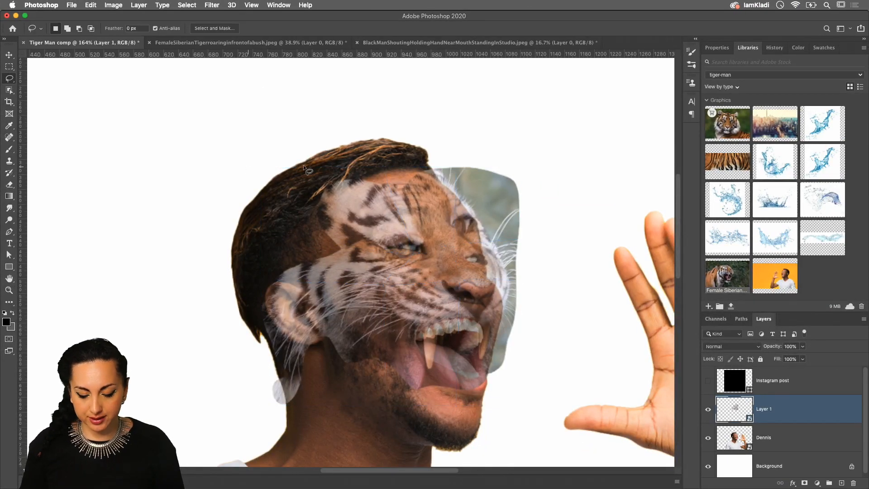
# Open the contents of the Layer 1 smart object, set the tiger's opacity to 100%, and save and close it.
pyautogui.click(803, 346)
pyautogui.click(798, 409)
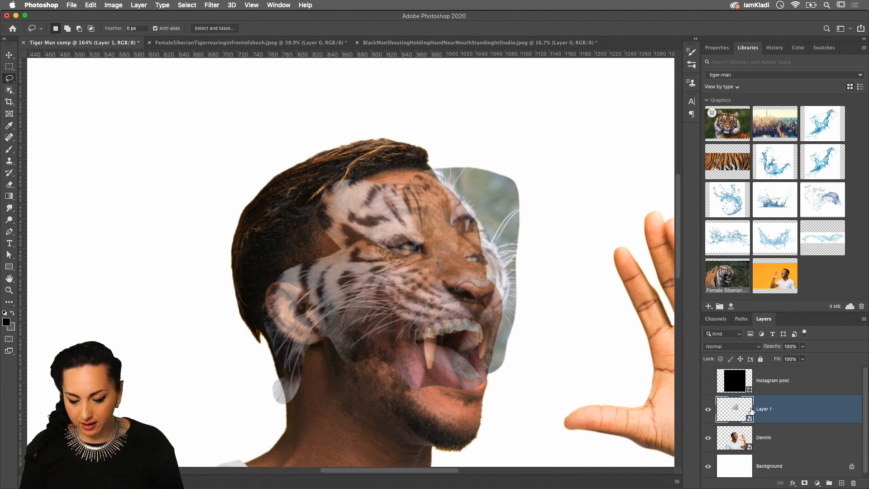
pyautogui.doubleClick(736, 409)
pyautogui.click(803, 347)
pyautogui.moveTo(801, 357); pyautogui.dragTo(849, 357)
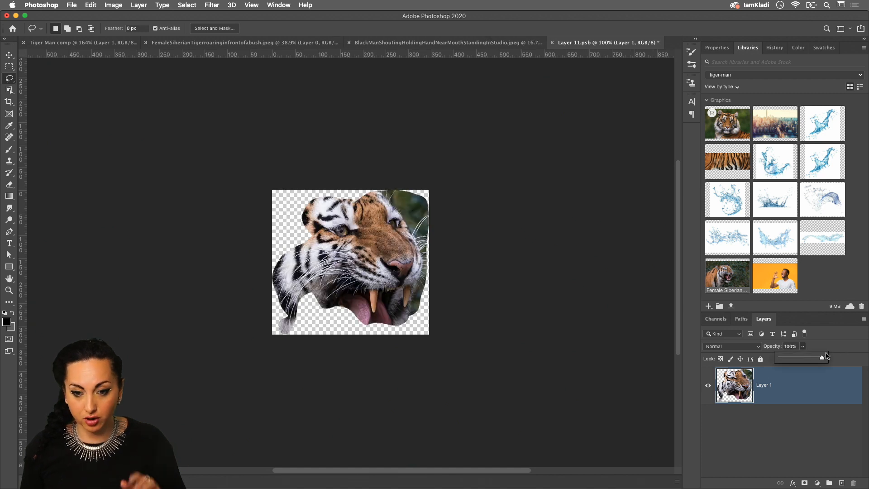
pyautogui.press('super+s')
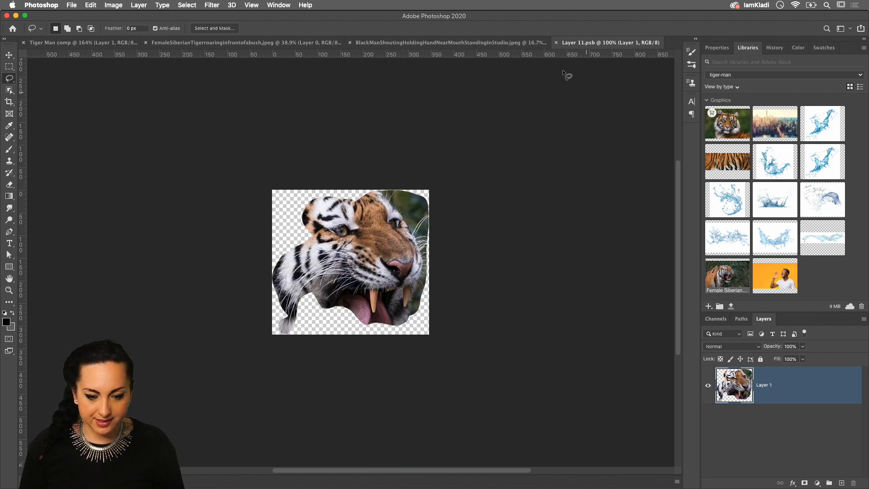
pyautogui.click(552, 42)
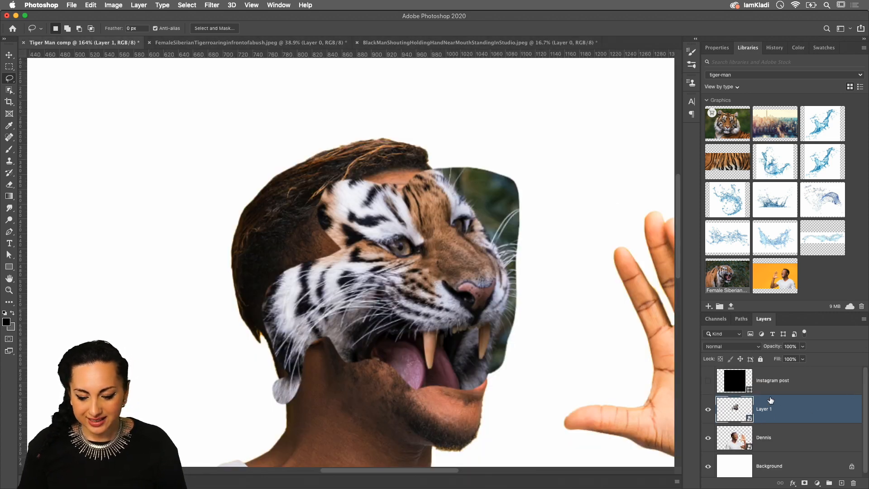
# Check the opacity of Layer 1 in Tiger Man comp and add a white layer mask to it.
pyautogui.click(802, 346)
pyautogui.moveTo(804, 358)
pyautogui.mouseDown()
pyautogui.moveTo(776, 359)
pyautogui.moveTo(798, 356)
pyautogui.mouseUp()
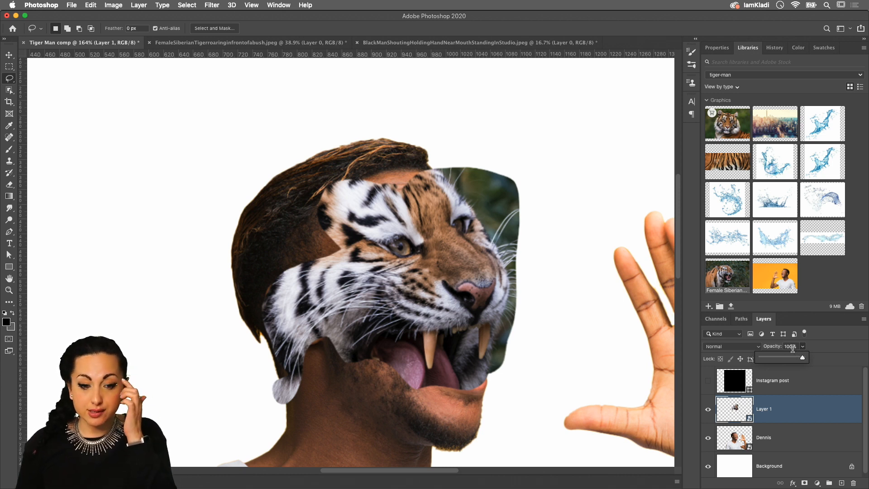
pyautogui.click(805, 484)
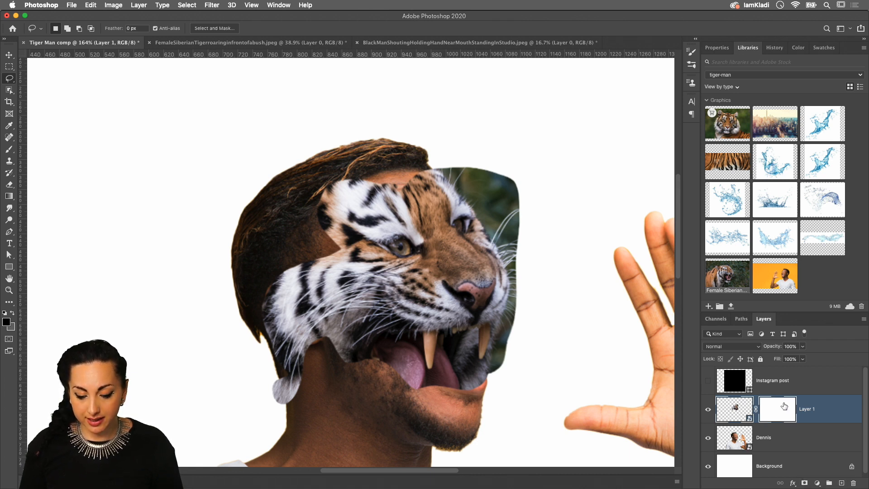
# Choose the Brush tool with default black and white colors and target the mask of Layer 1.
pyautogui.press('b')
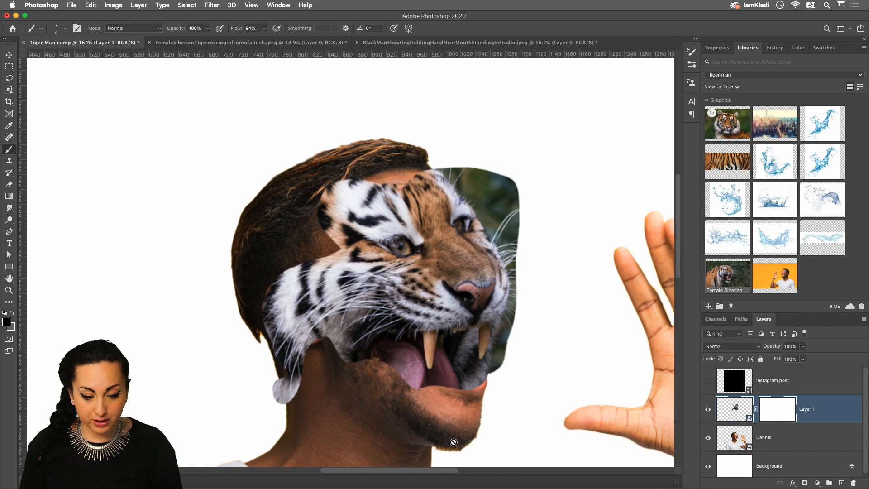
pyautogui.click(11, 314)
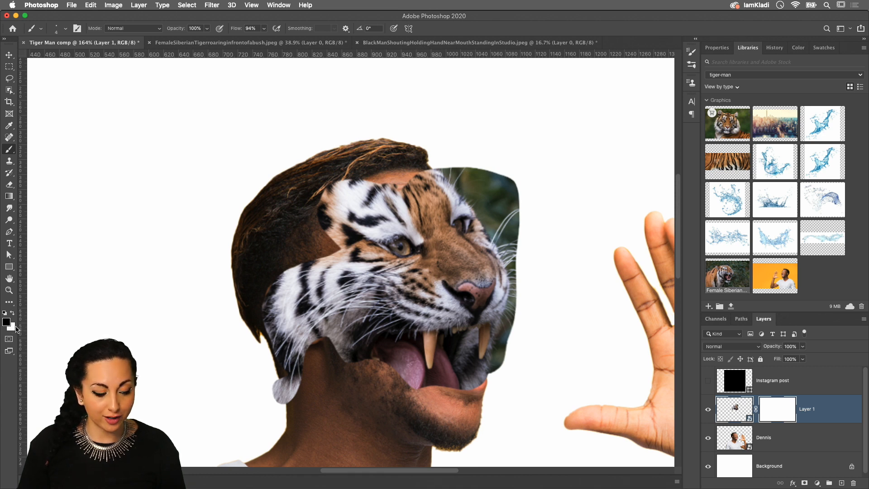
pyautogui.click(769, 402)
pyautogui.click(770, 402)
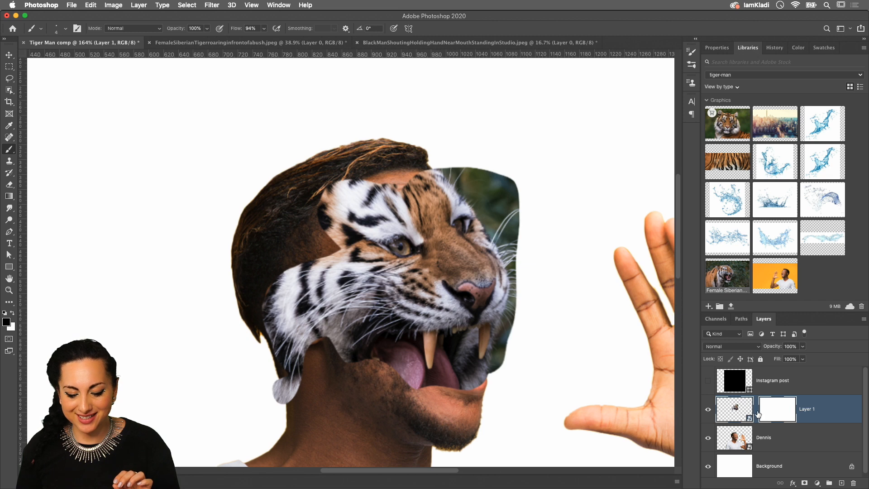
pyautogui.click(772, 413)
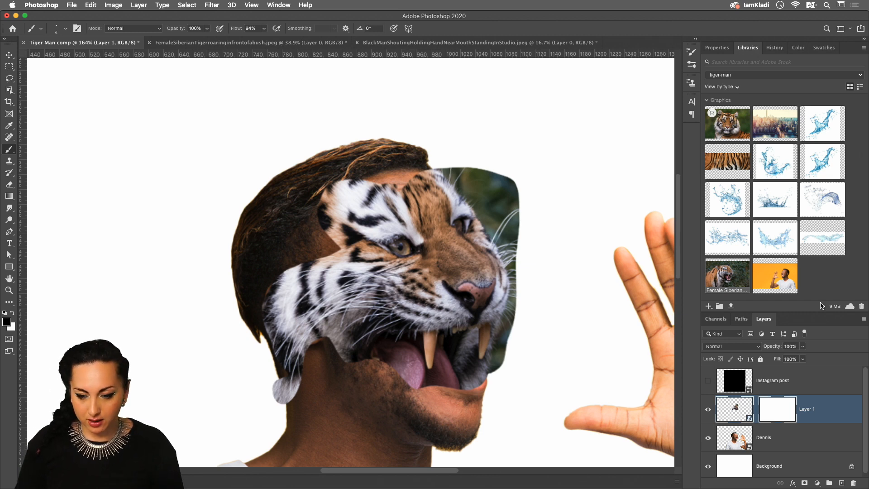
# Check the properties of Layer 1's mask and try to paint on it, declining to rasterize the smart object.
pyautogui.click(709, 49)
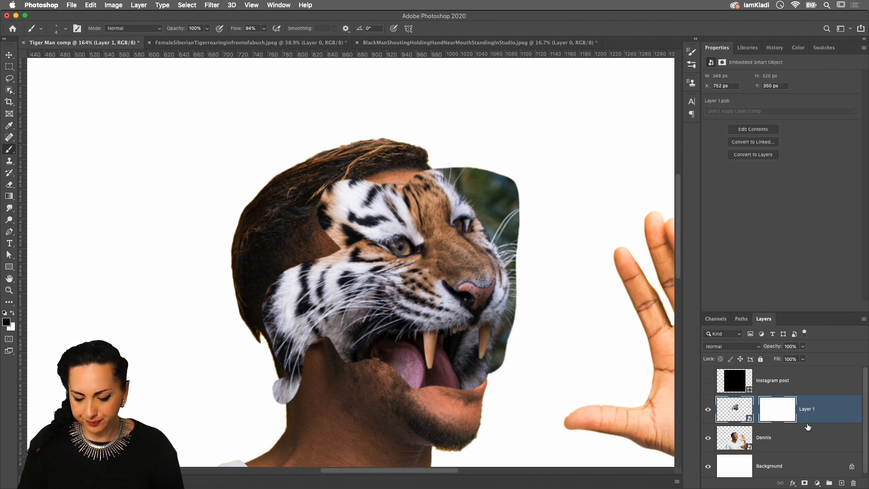
pyautogui.click(744, 413)
pyautogui.click(773, 412)
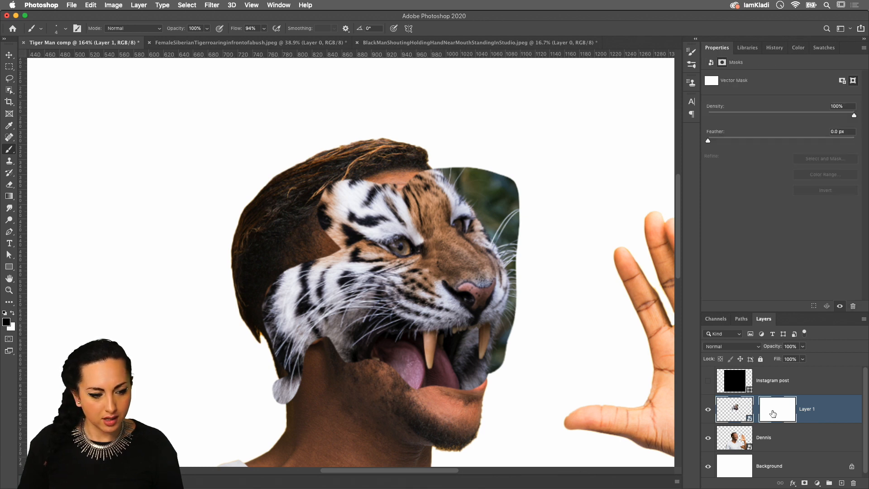
pyautogui.click(528, 325)
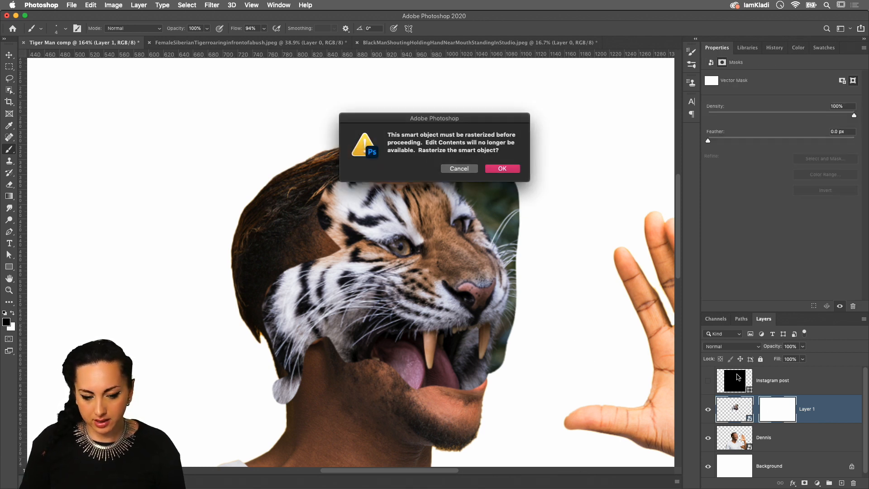
pyautogui.click(470, 169)
# Undo the vector mask on Layer 1, add a pixel layer mask instead, and make black the foreground color.
pyautogui.press('super+z')
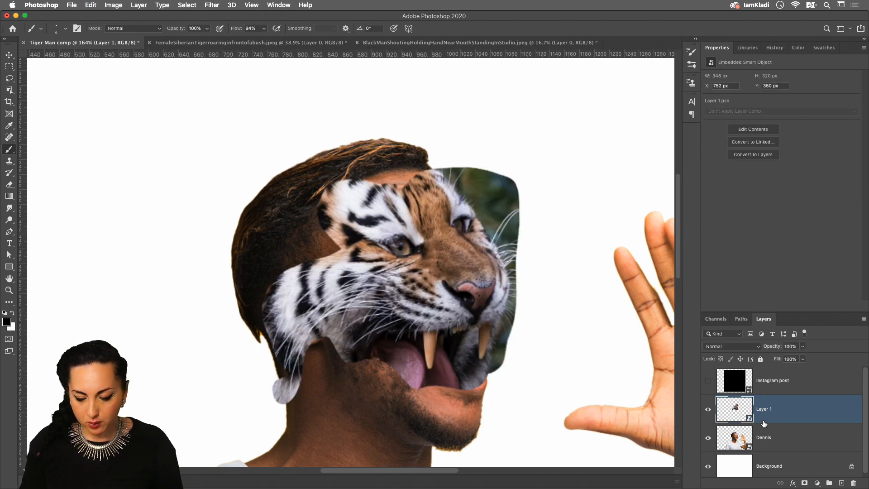
pyautogui.click(804, 483)
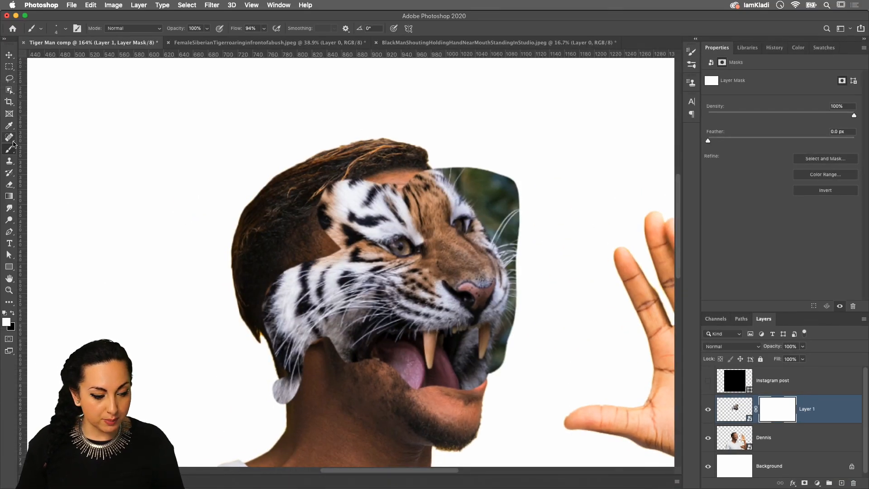
pyautogui.click(11, 315)
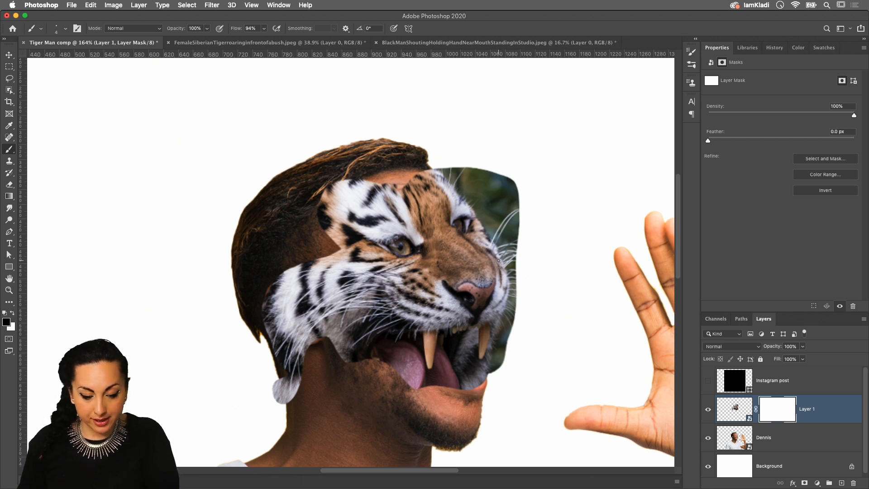
# Enlarge the brush to 45 px and lower its hardness for softer mask edges.
pyautogui.press(']')
pyautogui.press(']')
pyautogui.press(']')
pyautogui.press(']')
pyautogui.press(']')
pyautogui.press(']')
pyautogui.press(']')
pyautogui.press(']')
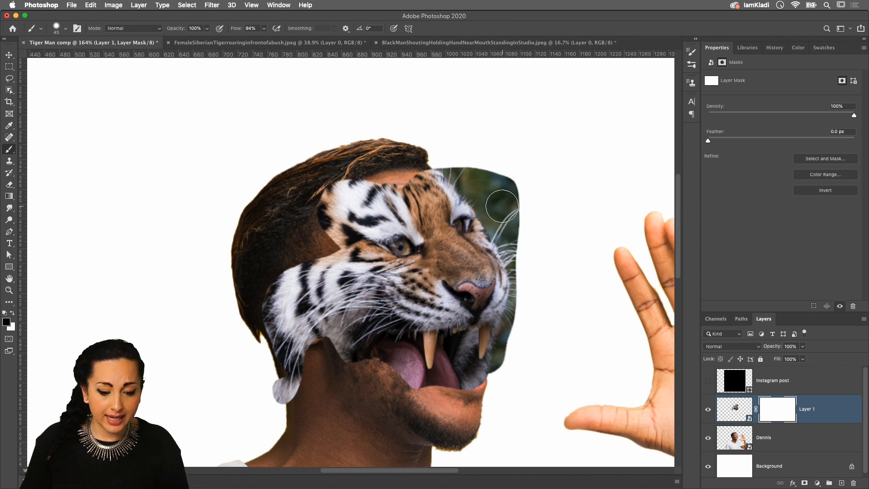
pyautogui.click(65, 29)
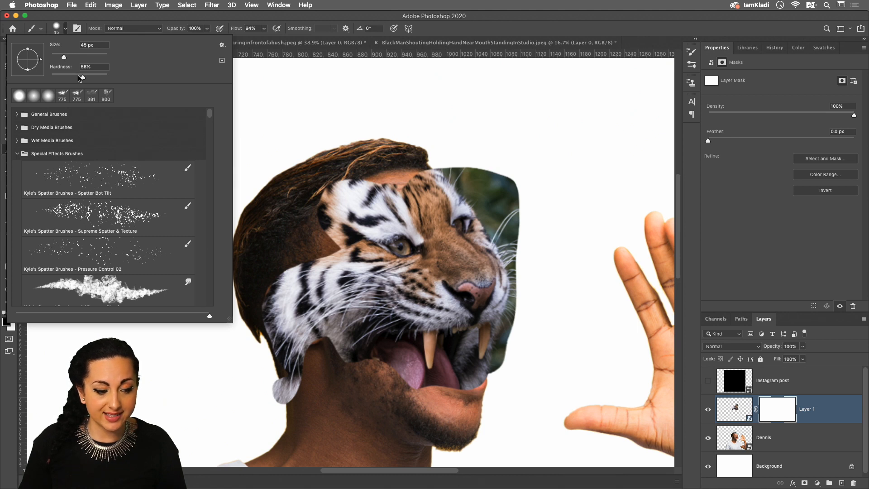
pyautogui.moveTo(82, 79); pyautogui.dragTo(73, 76)
# Paint black on Layer 1's mask to hide the foliage, the far side of the tiger's face and the stray patch below its cheek.
pyautogui.moveTo(490, 190)
pyautogui.mouseDown()
pyautogui.moveTo(471, 171)
pyautogui.moveTo(498, 192)
pyautogui.mouseUp()
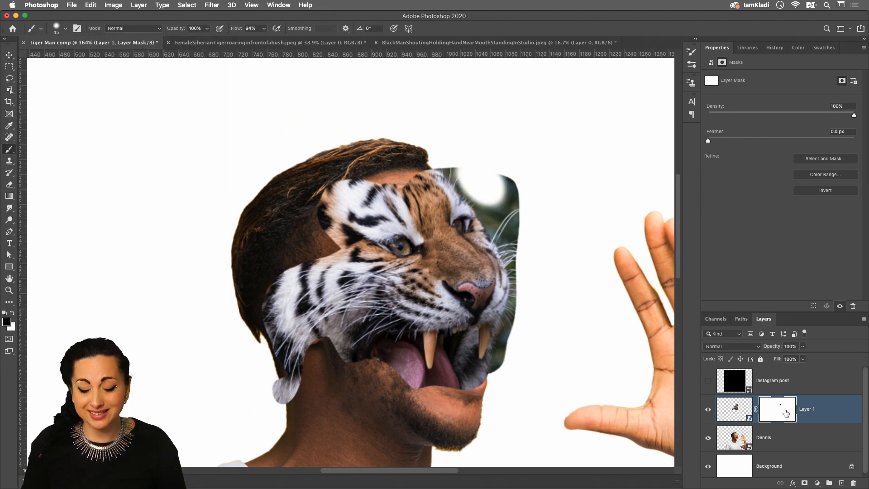
pyautogui.moveTo(501, 171)
pyautogui.mouseDown()
pyautogui.moveTo(479, 179)
pyautogui.moveTo(444, 162)
pyautogui.moveTo(488, 212)
pyautogui.moveTo(445, 182)
pyautogui.moveTo(495, 254)
pyautogui.moveTo(472, 212)
pyautogui.moveTo(494, 205)
pyautogui.moveTo(522, 257)
pyautogui.moveTo(471, 232)
pyautogui.moveTo(475, 250)
pyautogui.moveTo(430, 168)
pyautogui.moveTo(464, 239)
pyautogui.moveTo(502, 248)
pyautogui.mouseUp()
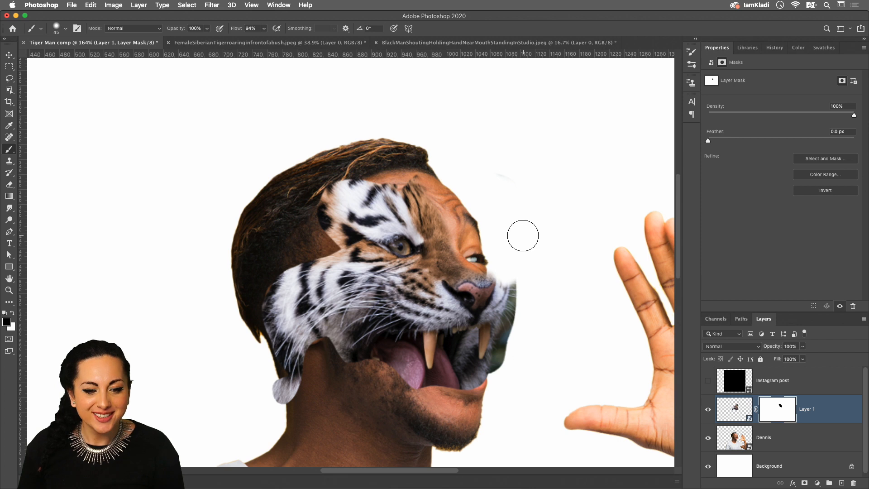
pyautogui.moveTo(490, 243)
pyautogui.mouseDown()
pyautogui.moveTo(507, 315)
pyautogui.moveTo(491, 345)
pyautogui.moveTo(497, 356)
pyautogui.moveTo(489, 341)
pyautogui.moveTo(466, 354)
pyautogui.moveTo(471, 360)
pyautogui.moveTo(466, 352)
pyautogui.moveTo(484, 376)
pyautogui.mouseUp()
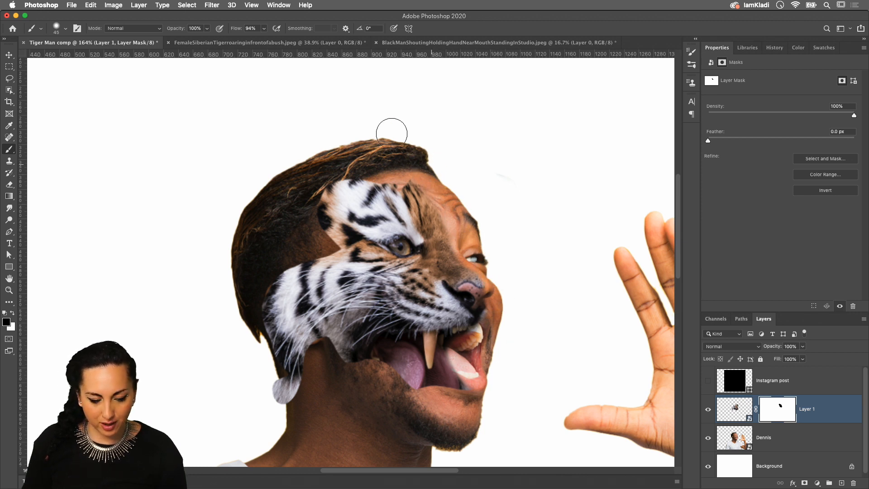
pyautogui.moveTo(260, 411)
pyautogui.mouseDown()
pyautogui.moveTo(265, 372)
pyautogui.moveTo(272, 413)
pyautogui.mouseUp()
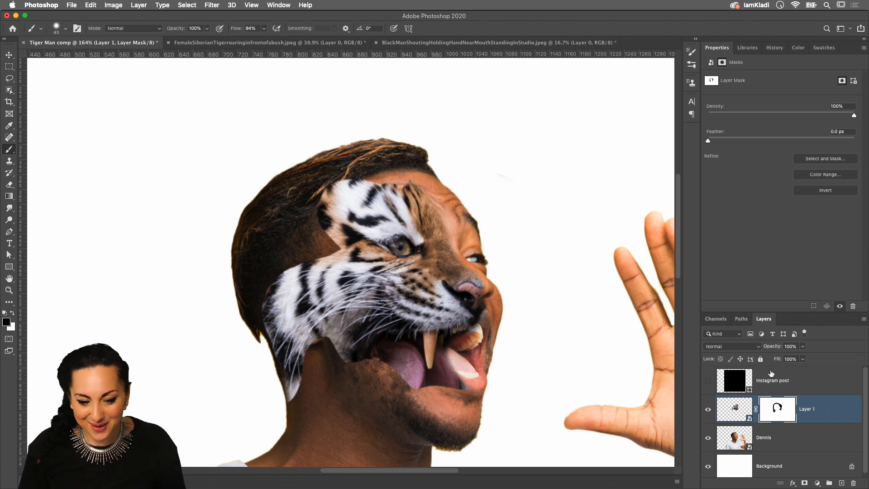
# In the tiger photo, lasso the ear, forehead and upper cheek fur as one selection of about 2400 × 1481 px.
pyautogui.click(223, 43)
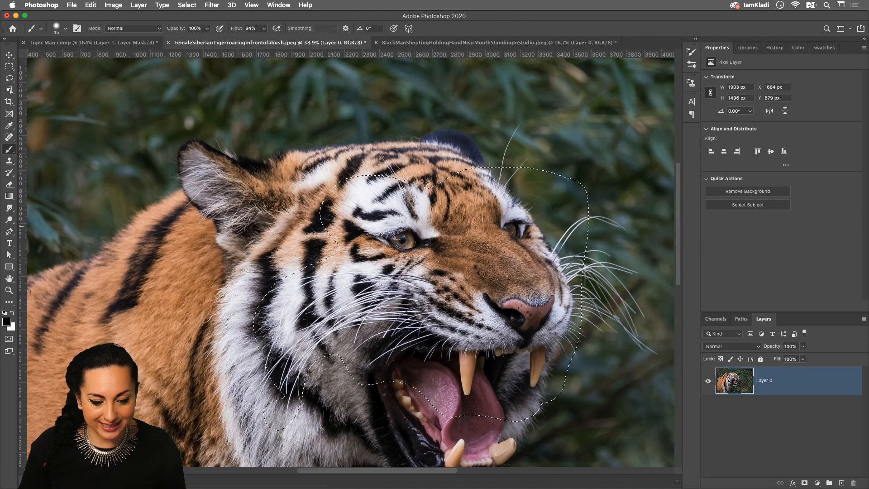
pyautogui.click(9, 78)
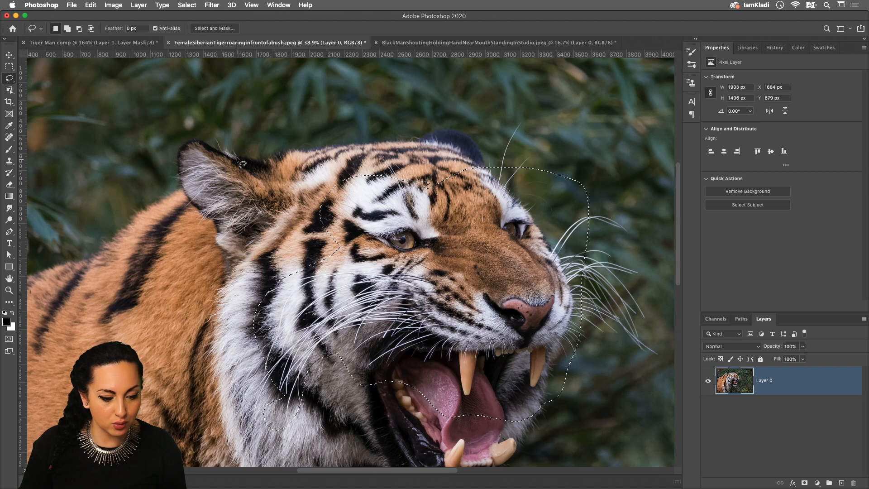
pyautogui.moveTo(173, 112)
pyautogui.mouseDown()
pyautogui.moveTo(128, 134)
pyautogui.moveTo(115, 209)
pyautogui.mouseUp()
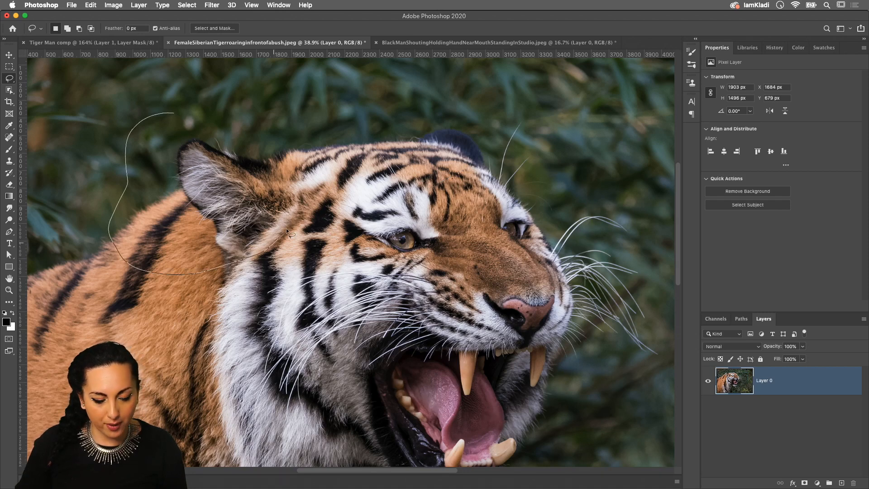
pyautogui.moveTo(342, 212)
pyautogui.mouseDown()
pyautogui.moveTo(513, 208)
pyautogui.moveTo(528, 163)
pyautogui.moveTo(460, 128)
pyautogui.moveTo(376, 136)
pyautogui.moveTo(244, 121)
pyautogui.moveTo(177, 93)
pyautogui.moveTo(161, 118)
pyautogui.mouseUp()
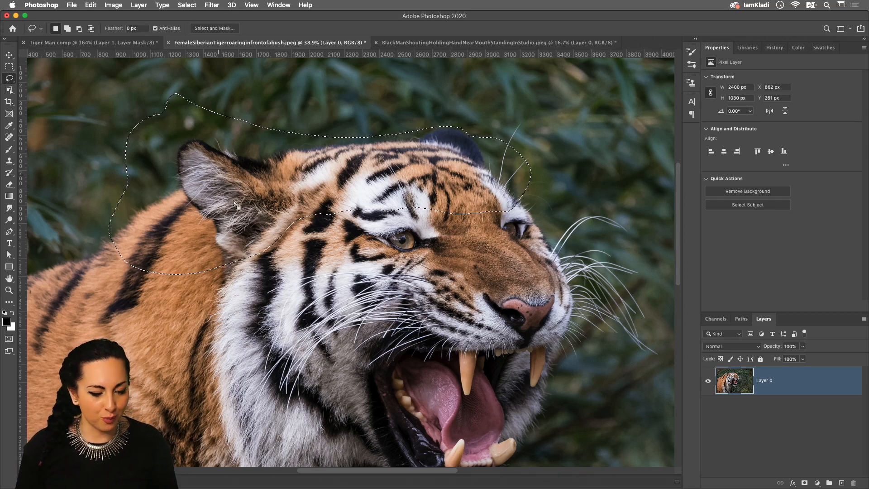
pyautogui.moveTo(231, 234)
pyautogui.mouseDown()
pyautogui.moveTo(188, 297)
pyautogui.moveTo(193, 324)
pyautogui.moveTo(258, 351)
pyautogui.moveTo(310, 332)
pyautogui.moveTo(345, 282)
pyautogui.moveTo(393, 249)
pyautogui.moveTo(467, 235)
pyautogui.mouseUp()
pyautogui.moveTo(379, 172); pyautogui.dragTo(269, 193)
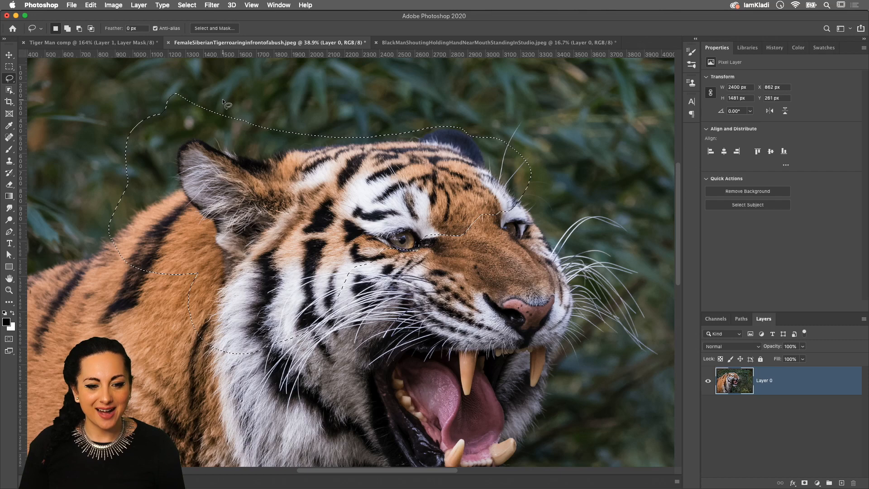
# Paste the copied tiger ear and forehead piece into the Tiger Man comp and scale it to about 24% over the man's head.
pyautogui.click(129, 45)
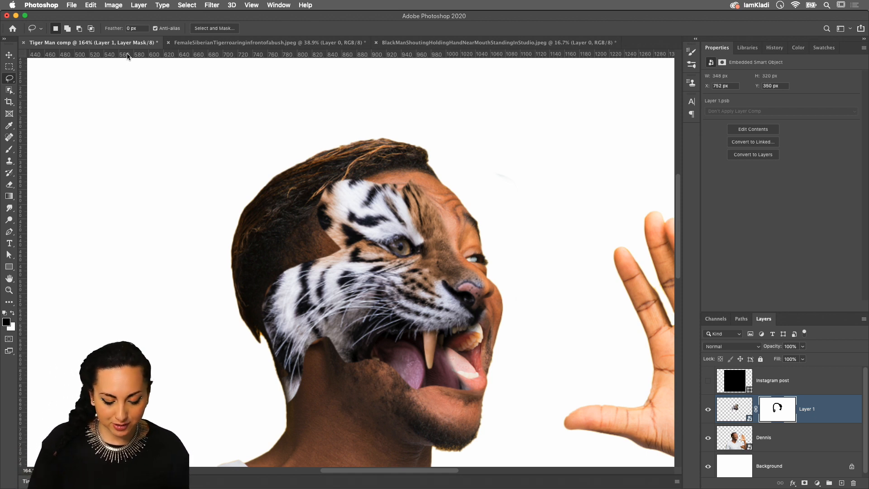
pyautogui.press('super+v')
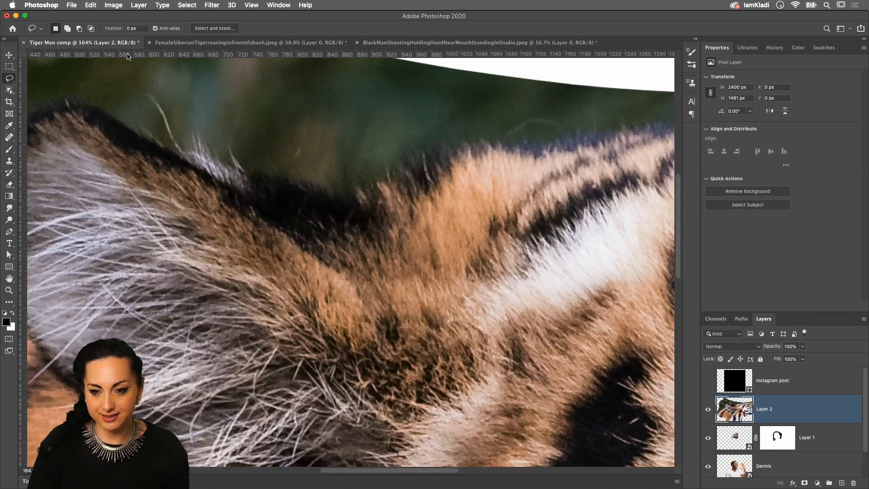
pyautogui.scroll(-10, 198, 152)
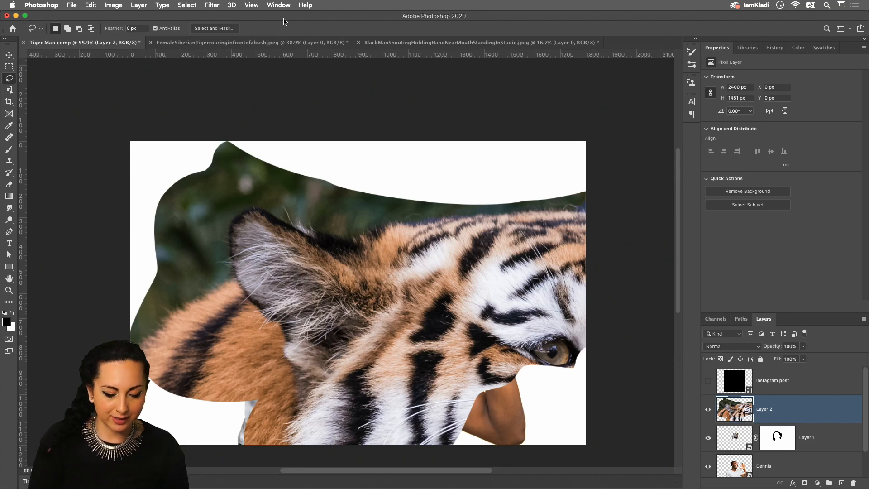
pyautogui.press('super+t')
pyautogui.moveTo(130, 142); pyautogui.dragTo(455, 331)
pyautogui.moveTo(455, 334); pyautogui.dragTo(190, 143)
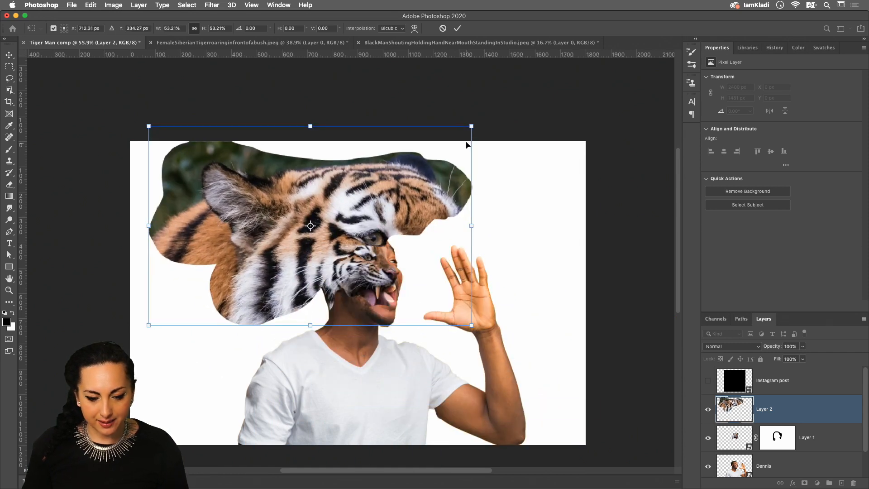
pyautogui.moveTo(471, 127); pyautogui.dragTo(377, 184)
pyautogui.moveTo(372, 201); pyautogui.dragTo(382, 219)
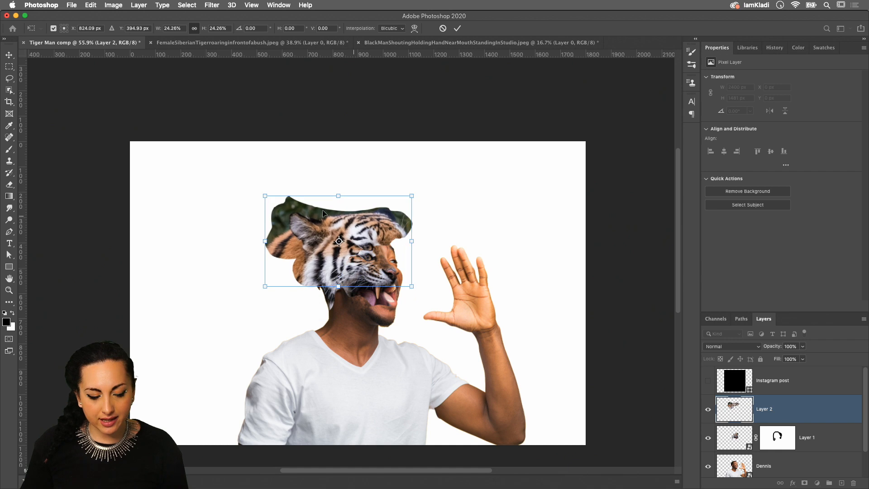
# Shrink the tiger ear piece to about 17.56% (422 × 260 px), align it with the man's head and apply the transform.
pyautogui.moveTo(265, 196); pyautogui.dragTo(317, 228)
pyautogui.moveTo(371, 239); pyautogui.dragTo(340, 221)
pyautogui.moveTo(285, 209); pyautogui.dragTo(273, 203)
pyautogui.moveTo(356, 237); pyautogui.dragTo(383, 231)
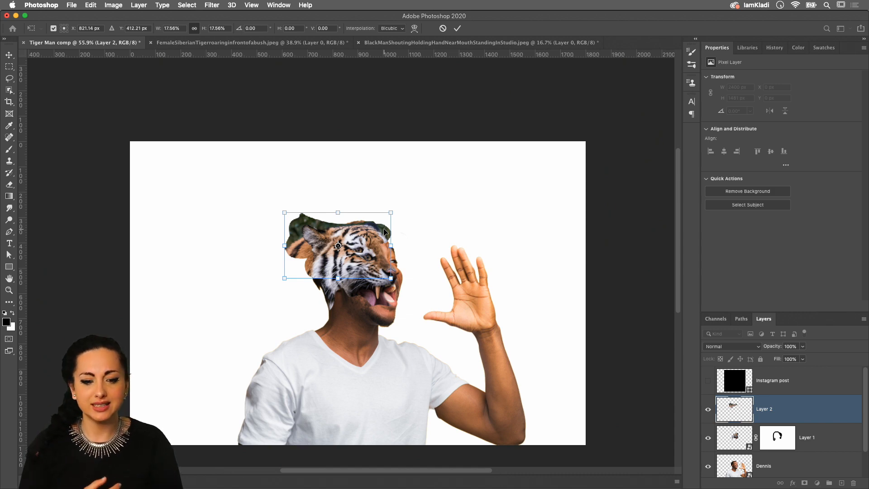
pyautogui.scroll(6, 361, 255)
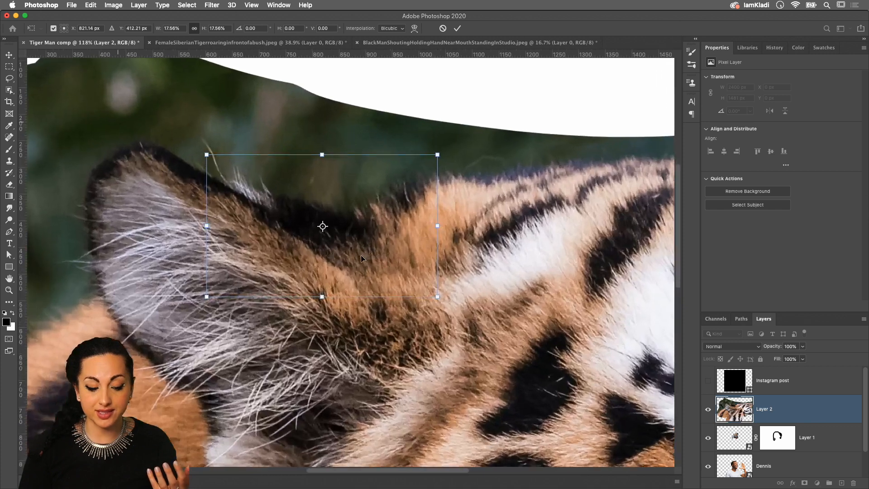
pyautogui.scroll(-1, 361, 254)
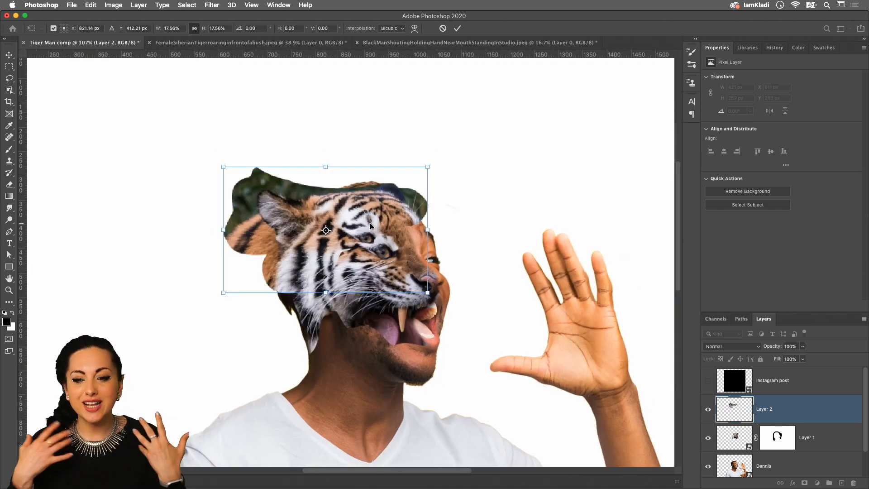
pyautogui.moveTo(406, 205); pyautogui.dragTo(415, 203)
pyautogui.press('Return')
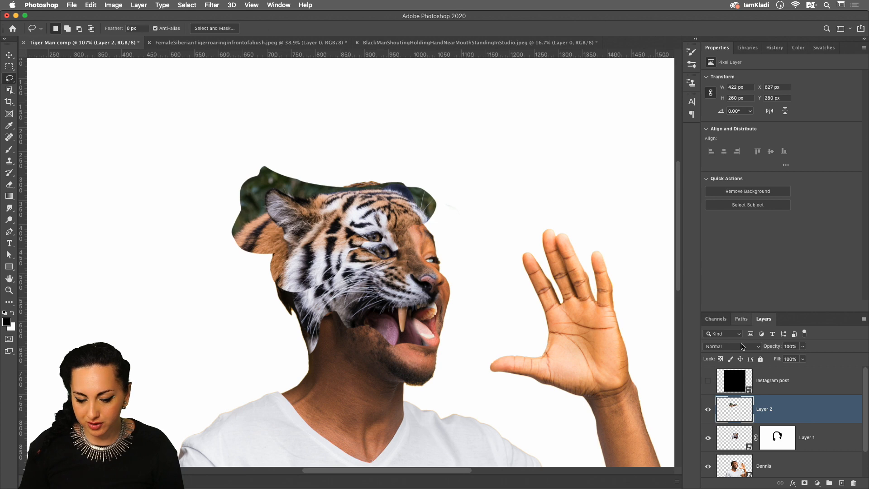
# Convert Layer 2 to a smart object and reduce its opacity to 64%.
pyautogui.rightClick(795, 413)
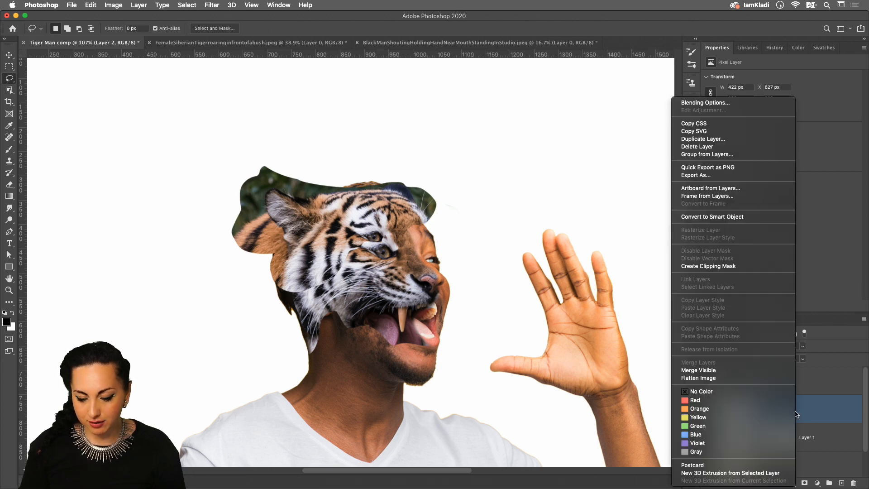
pyautogui.click(746, 217)
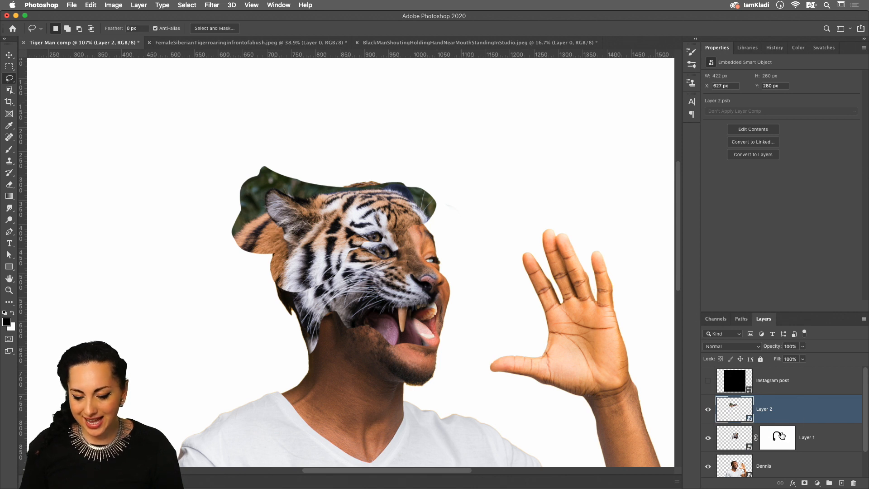
pyautogui.click(802, 346)
pyautogui.moveTo(792, 360); pyautogui.dragTo(787, 359)
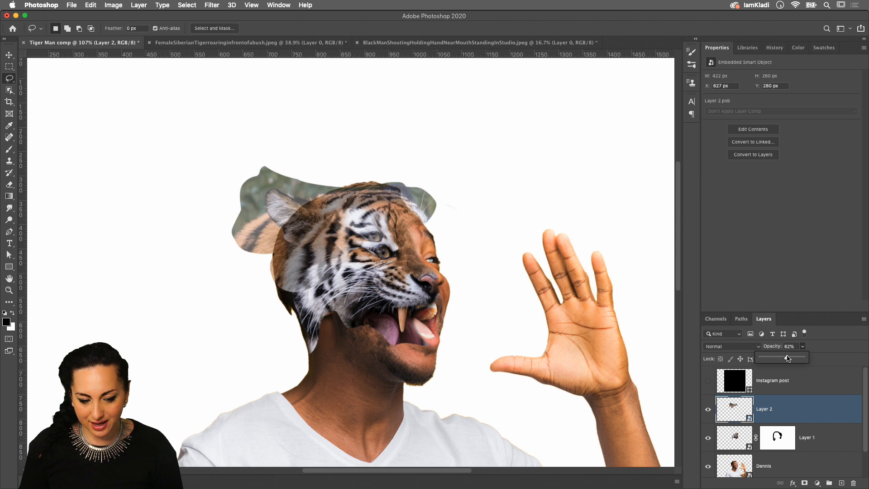
# Hide Layer 1 and toggle Layer 2's visibility to compare the ear placement with the man's head.
pyautogui.click(709, 439)
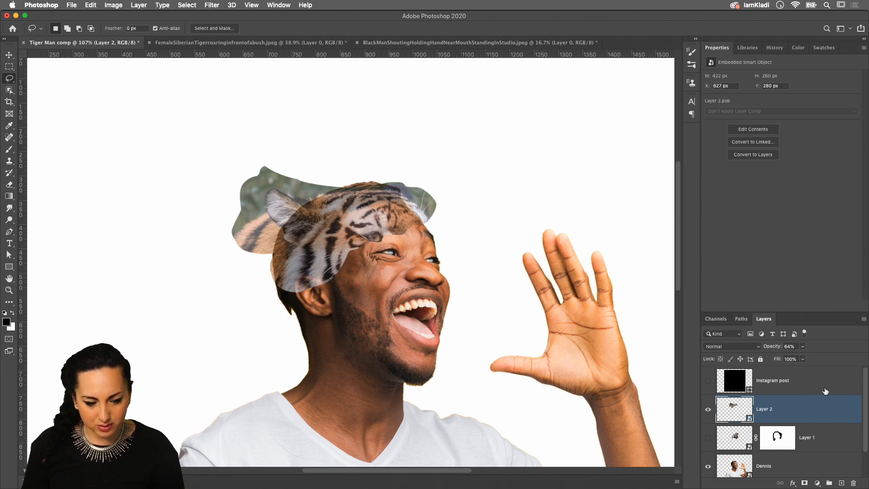
pyautogui.click(708, 410)
pyautogui.click(708, 409)
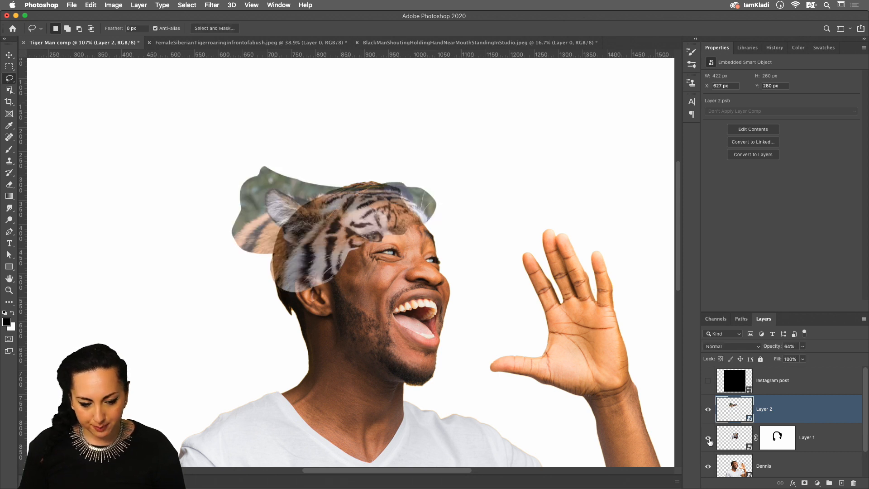
# Show Layer 1 again and add a layer mask to Layer 2.
pyautogui.click(708, 438)
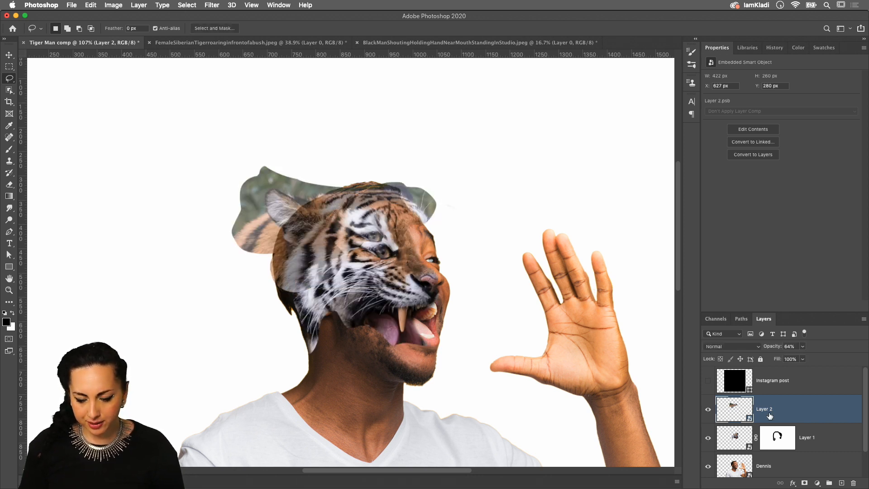
pyautogui.click(805, 482)
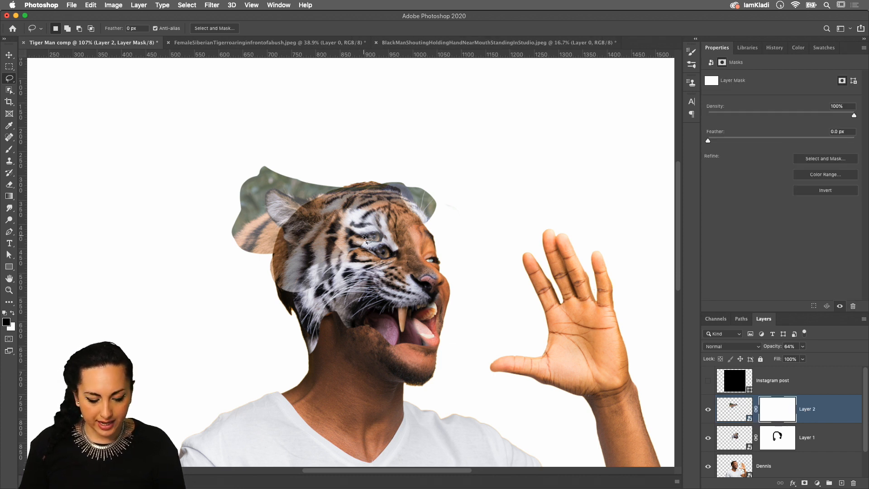
# Paint black with a 100 px brush on Layer 2's mask to hide the overlap around the tiger's eye and the background beside the forehead.
pyautogui.press('b')
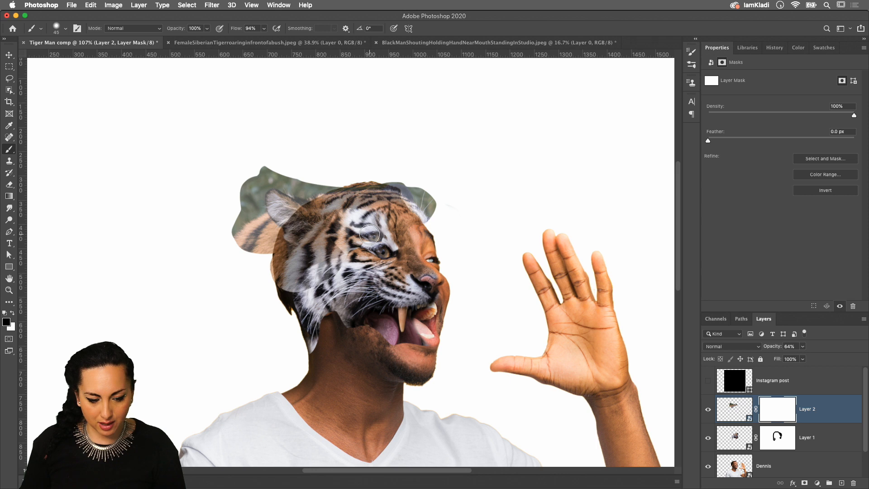
pyautogui.press(']')
pyautogui.press(']')
pyautogui.press(']')
pyautogui.press(']')
pyautogui.press(']')
pyautogui.press(']')
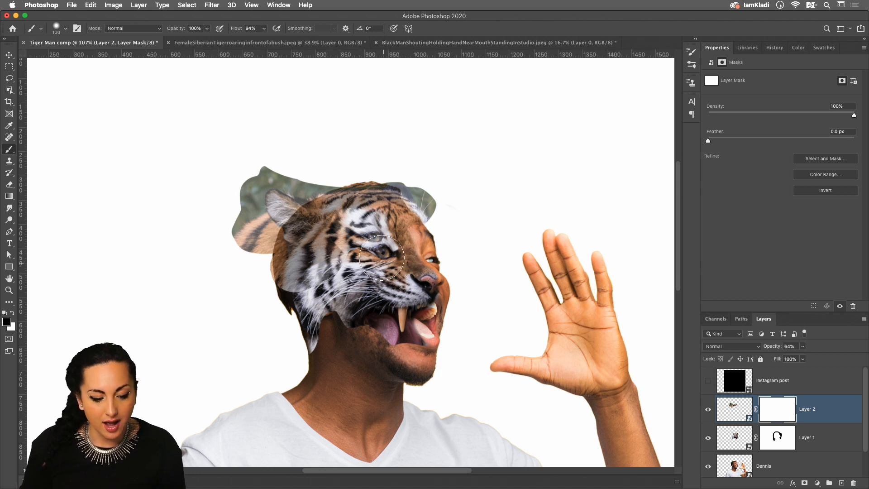
pyautogui.moveTo(357, 273)
pyautogui.mouseDown()
pyautogui.moveTo(360, 265)
pyautogui.moveTo(339, 260)
pyautogui.moveTo(384, 265)
pyautogui.mouseUp()
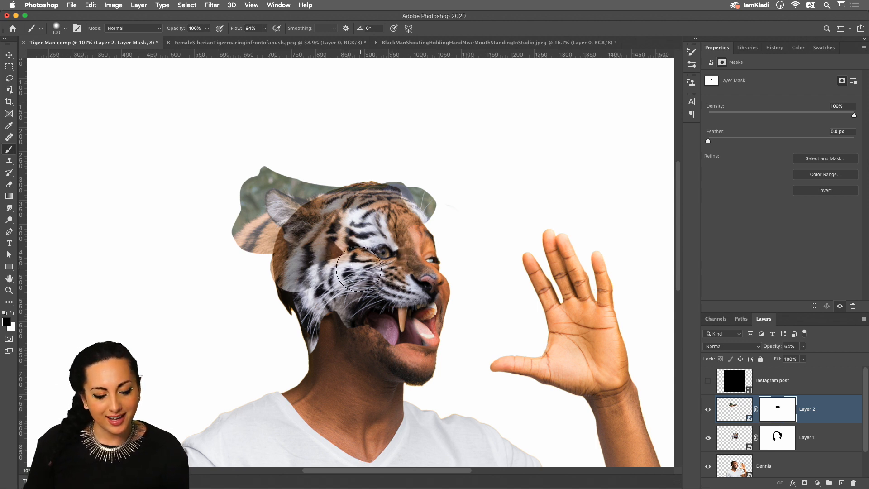
pyautogui.moveTo(447, 196)
pyautogui.mouseDown()
pyautogui.moveTo(421, 174)
pyautogui.moveTo(452, 199)
pyautogui.moveTo(428, 178)
pyautogui.mouseUp()
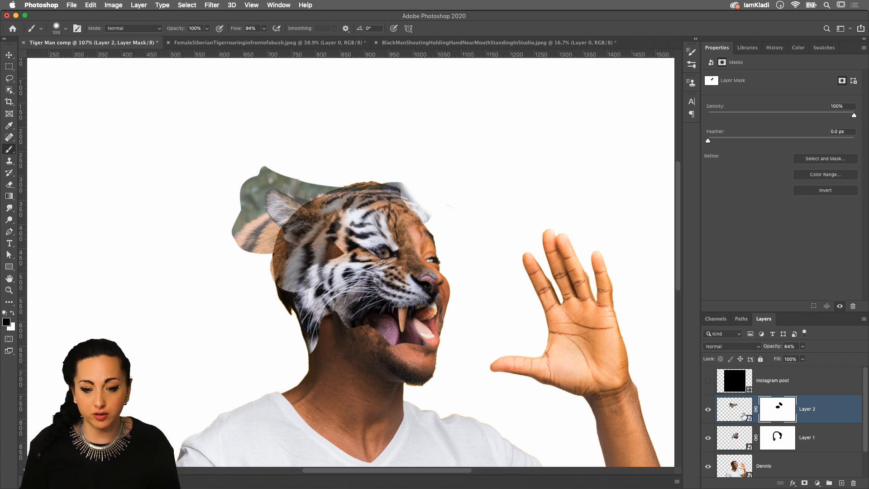
# Open Layer 2's smart object contents, select the tiger as the subject and mask out the background with a layer mask.
pyautogui.doubleClick(739, 415)
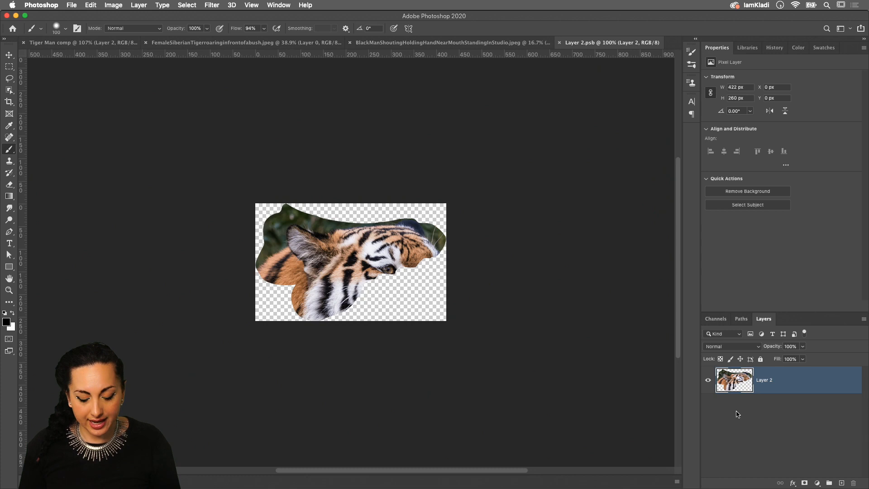
pyautogui.click(775, 208)
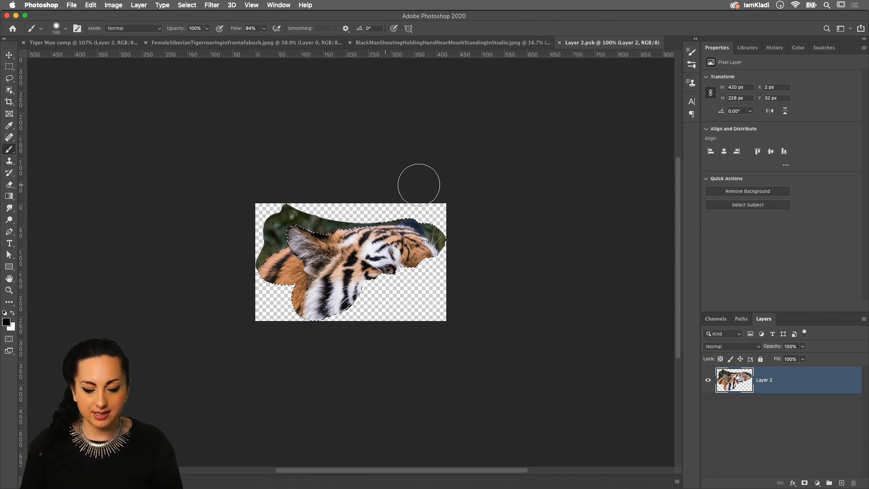
pyautogui.scroll(6, 288, 206)
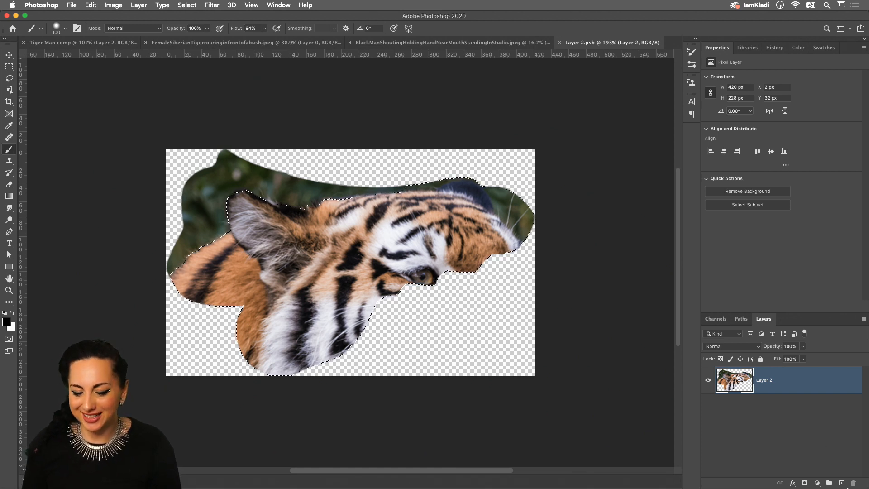
pyautogui.click(803, 484)
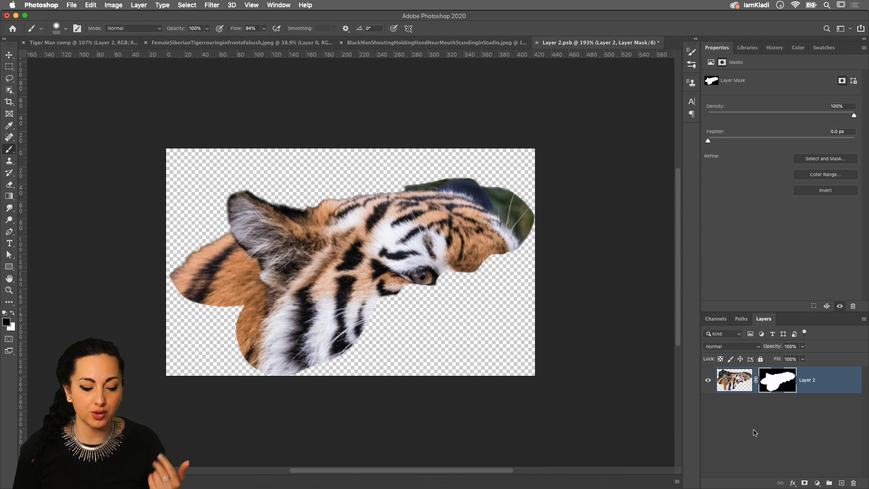
# Restore the Legacy Brushes set to the list of brush presets.
pyautogui.scroll(5, 276, 236)
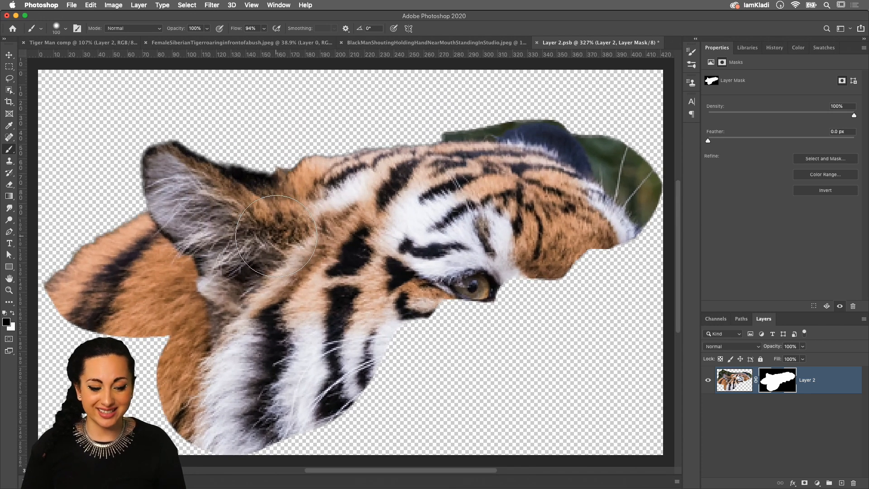
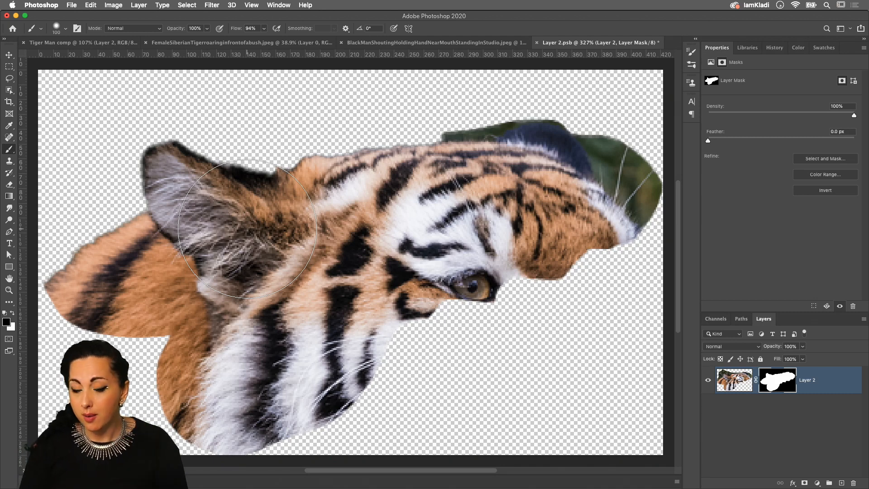
pyautogui.hscroll(-10, 376, 269)
pyautogui.hscroll(3, 376, 269)
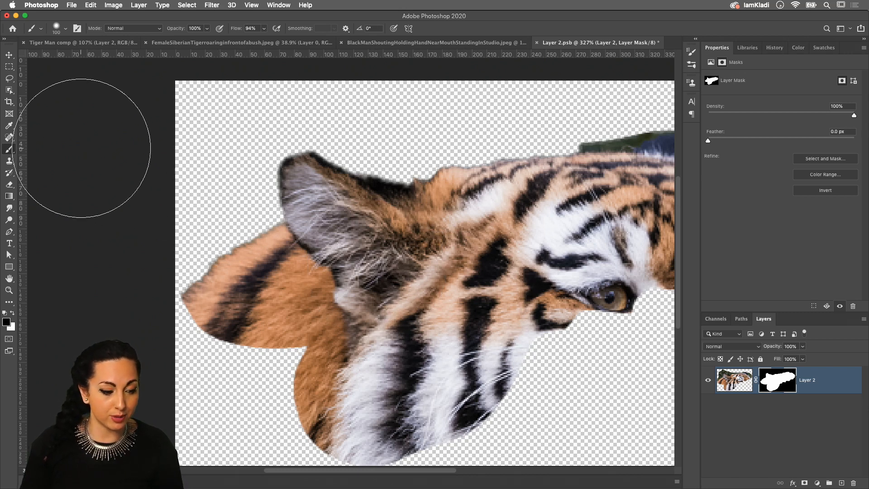
pyautogui.click(77, 28)
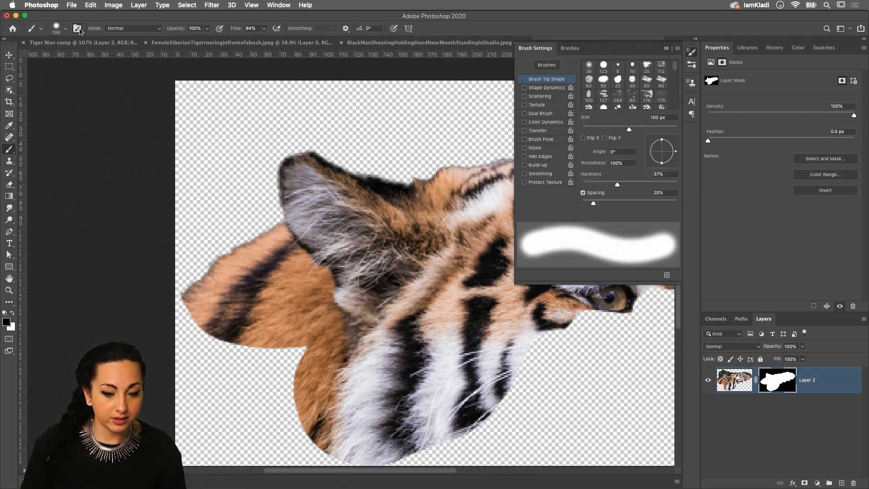
pyautogui.click(58, 29)
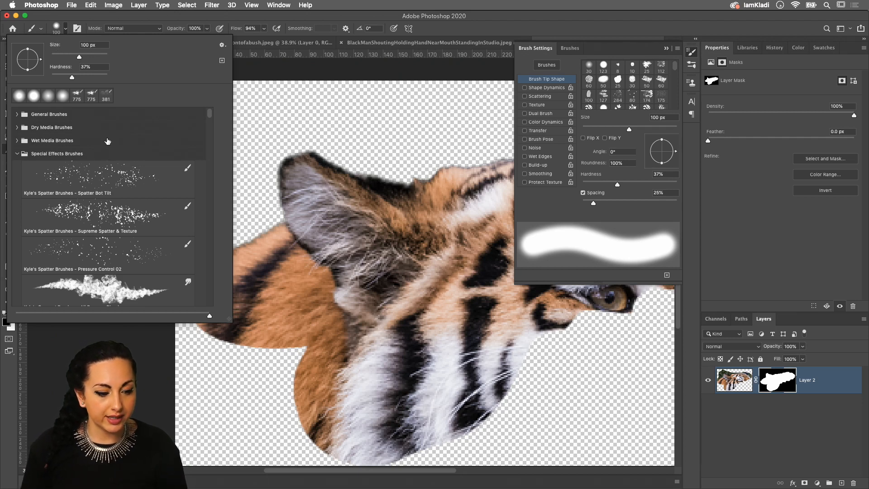
pyautogui.click(222, 45)
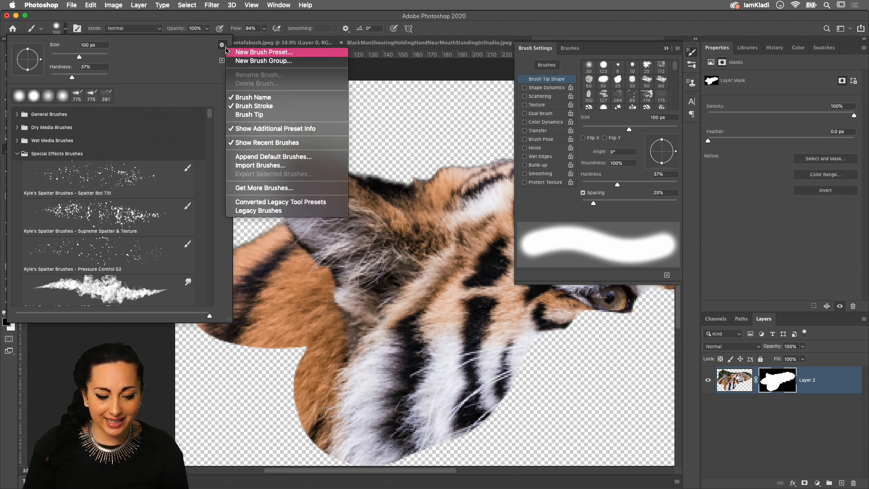
pyautogui.click(267, 212)
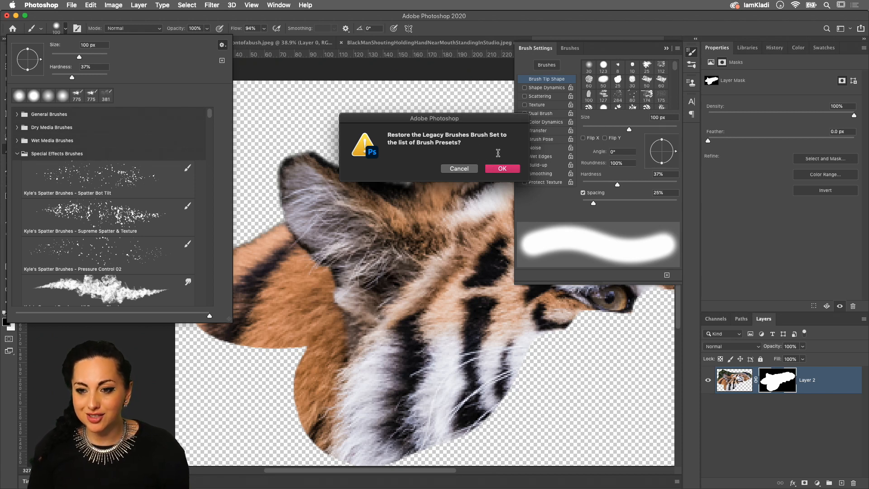
pyautogui.click(503, 169)
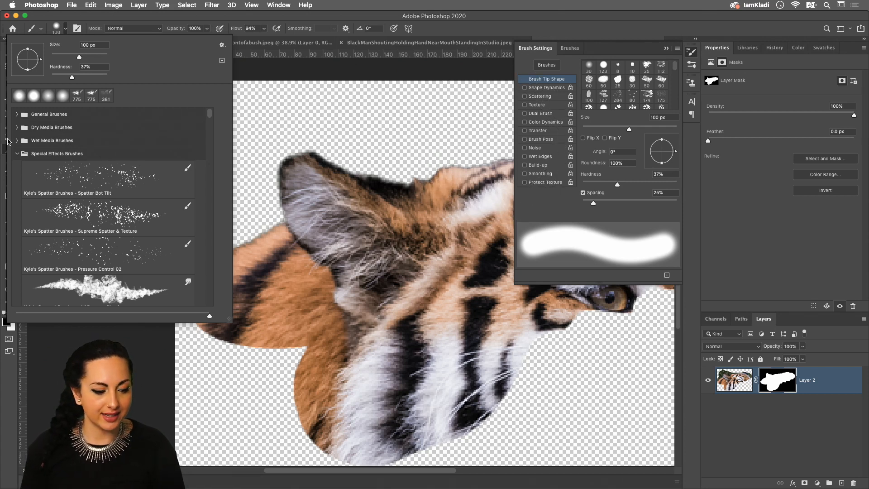
# Collapse the Special Effects and concept brush groups and look through the Default Brushes in Legacy Brushes for the Dune Grass and Grass brushes.
pyautogui.click(18, 154)
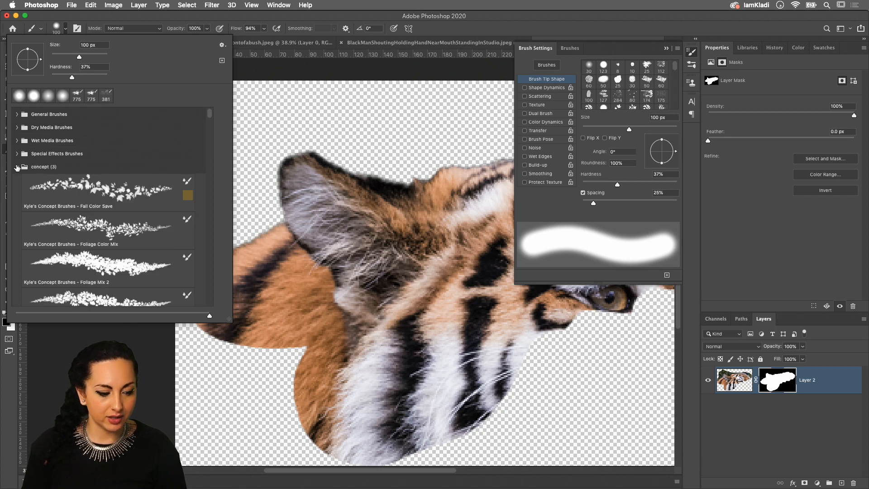
pyautogui.click(18, 166)
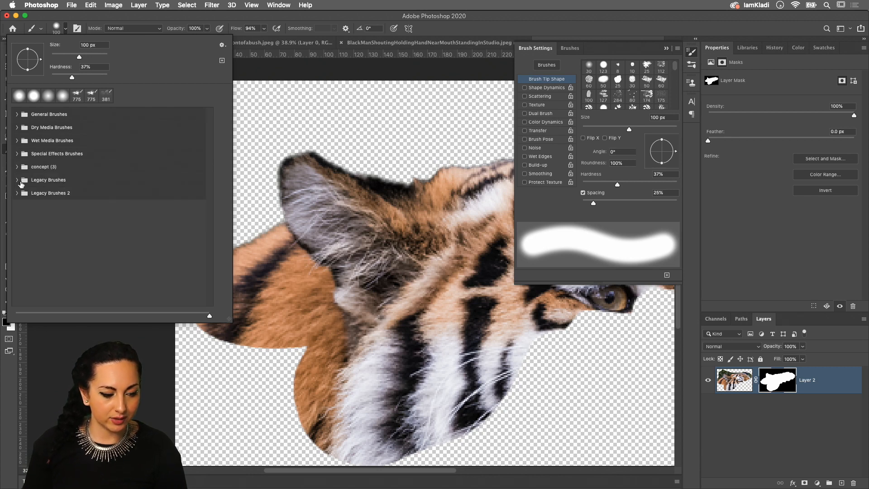
pyautogui.click(17, 180)
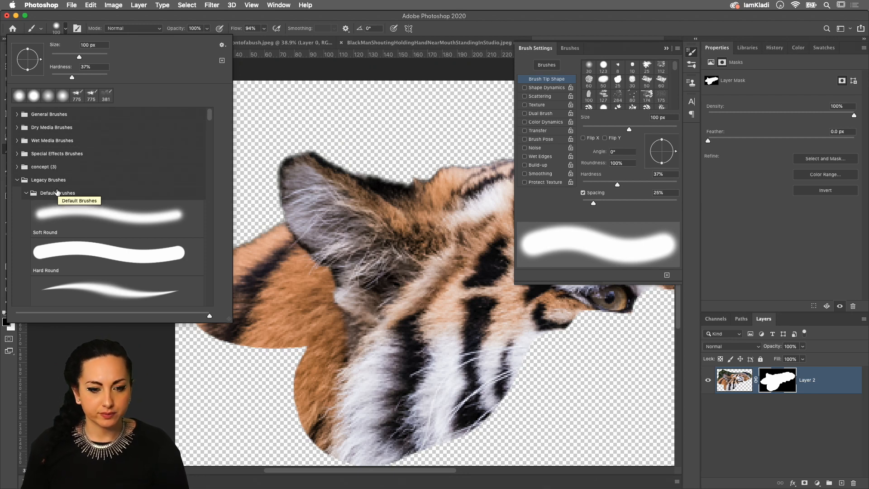
pyautogui.scroll(-2, 77, 231)
pyautogui.scroll(-7, 77, 231)
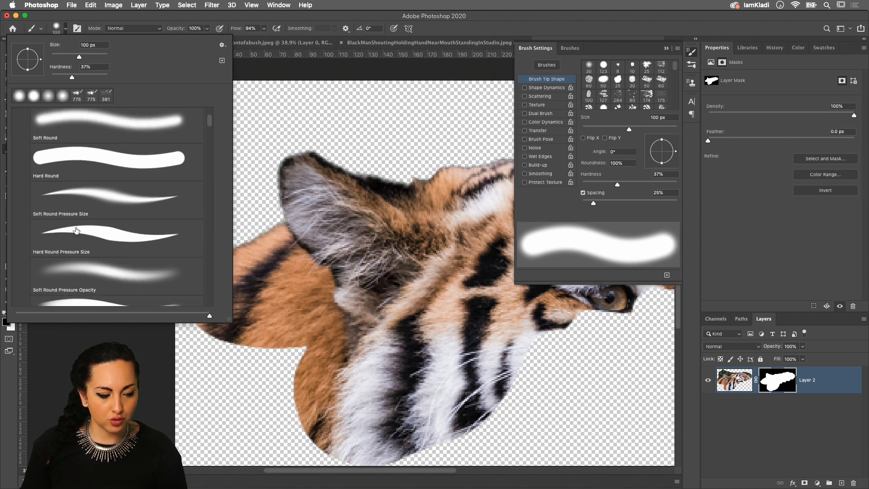
pyautogui.scroll(-8, 73, 224)
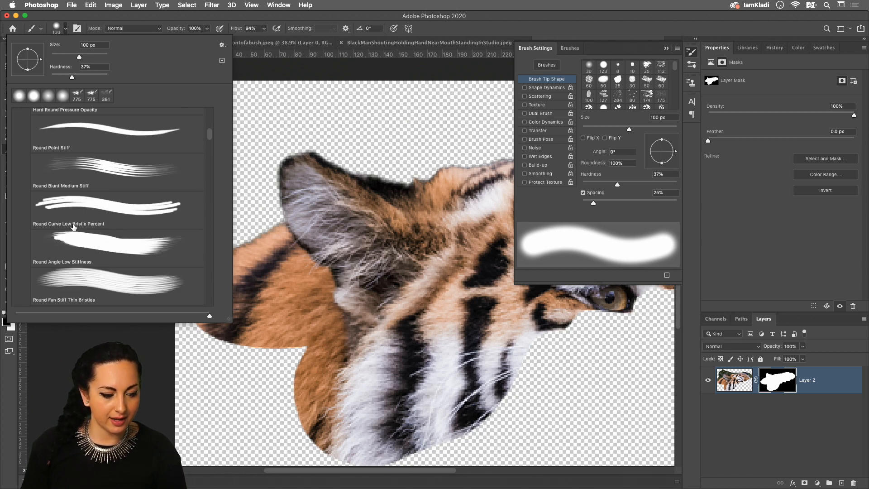
pyautogui.scroll(-1, 76, 222)
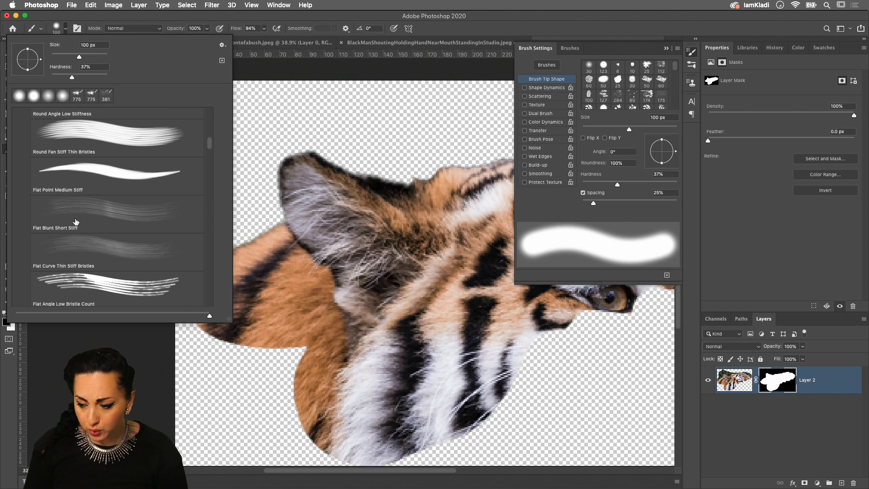
pyautogui.scroll(-3, 75, 220)
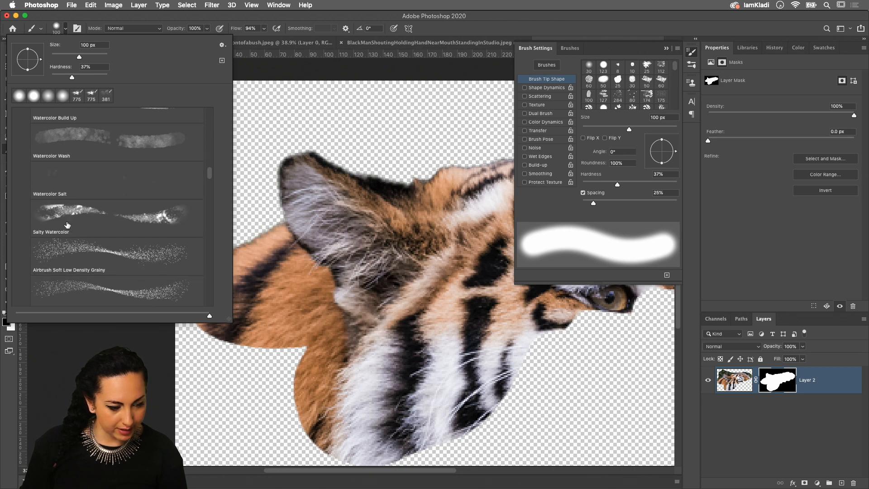
pyautogui.scroll(-6, 67, 225)
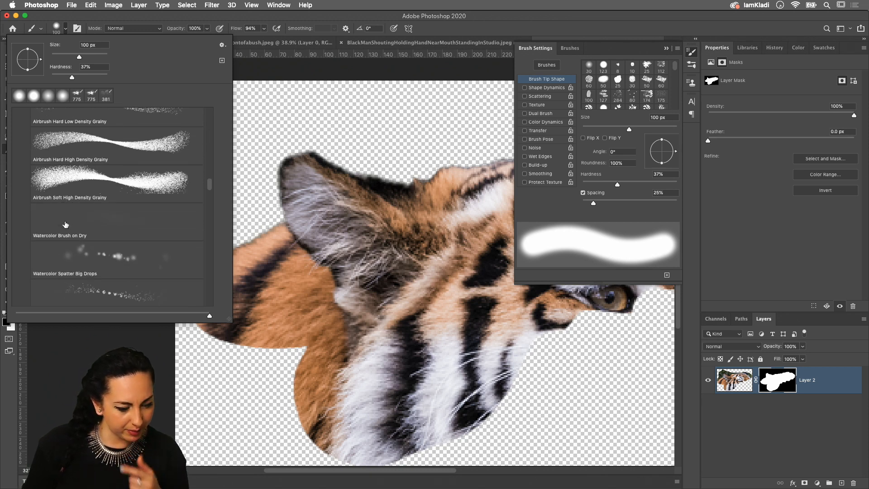
pyautogui.scroll(-2, 67, 225)
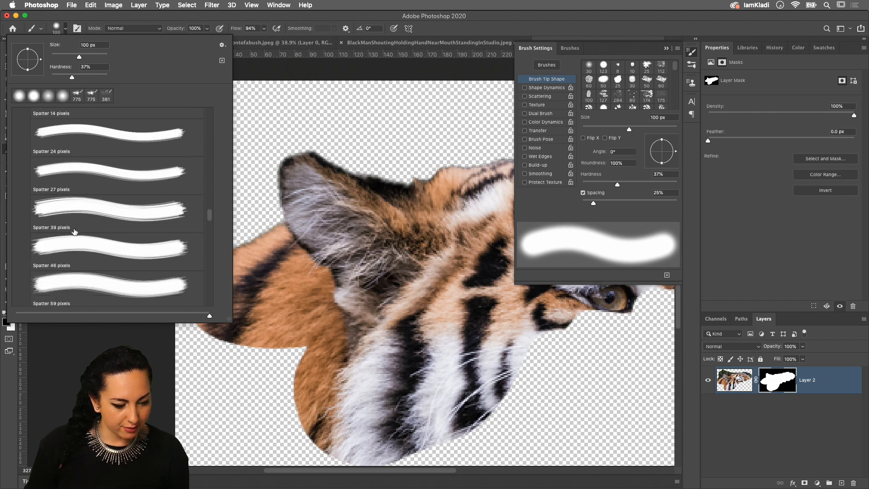
pyautogui.scroll(-6, 74, 232)
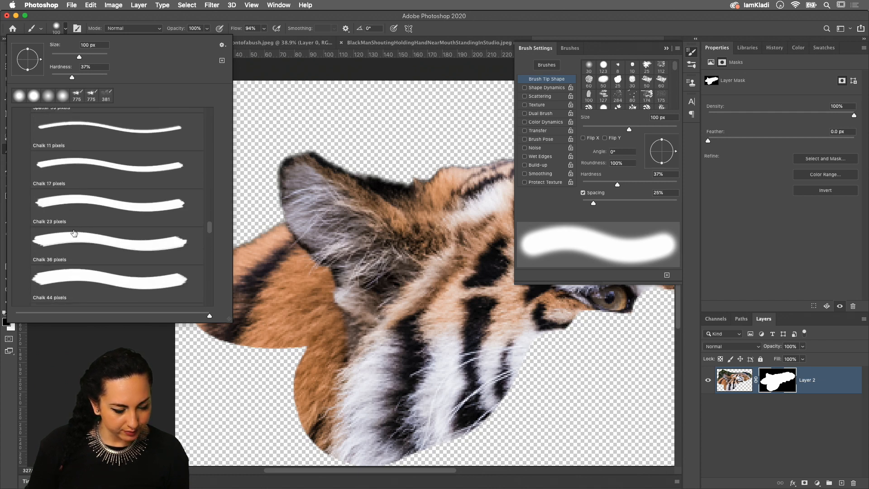
pyautogui.scroll(-10, 72, 233)
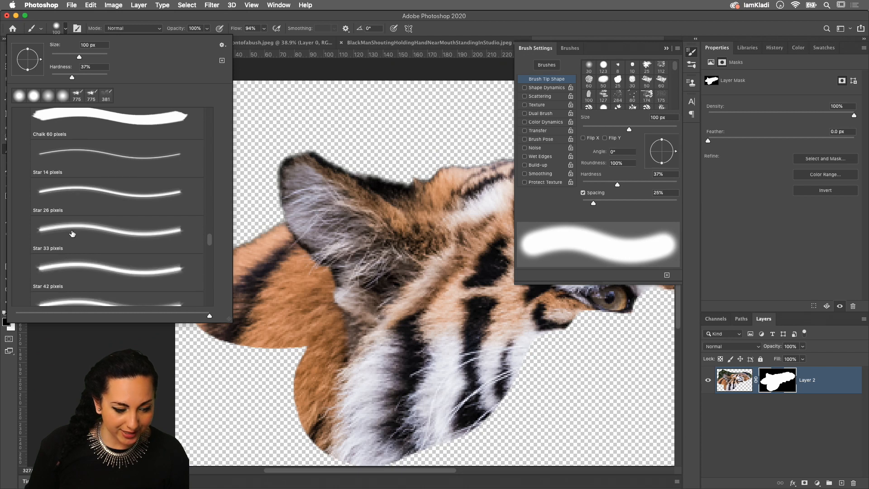
pyautogui.scroll(-3, 73, 233)
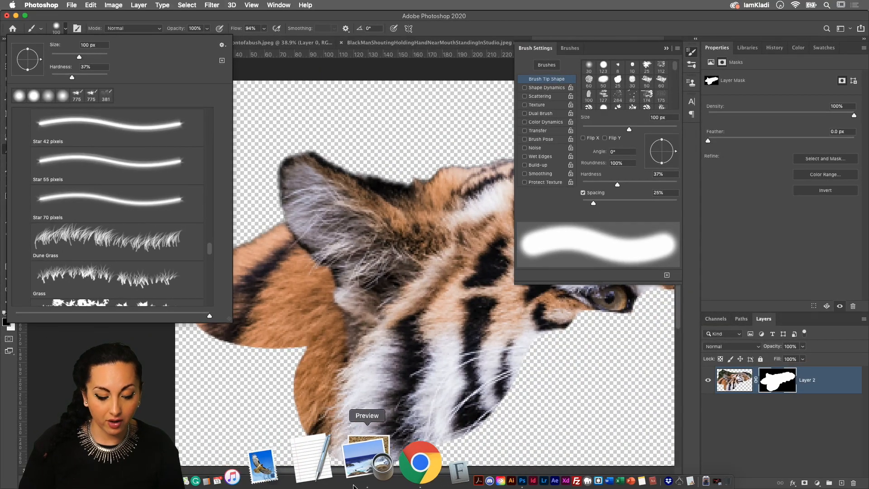
# Switch to Chrome, open the Le Dome painting on the Bert Monroy website and examine its details up close.
pyautogui.click(360, 457)
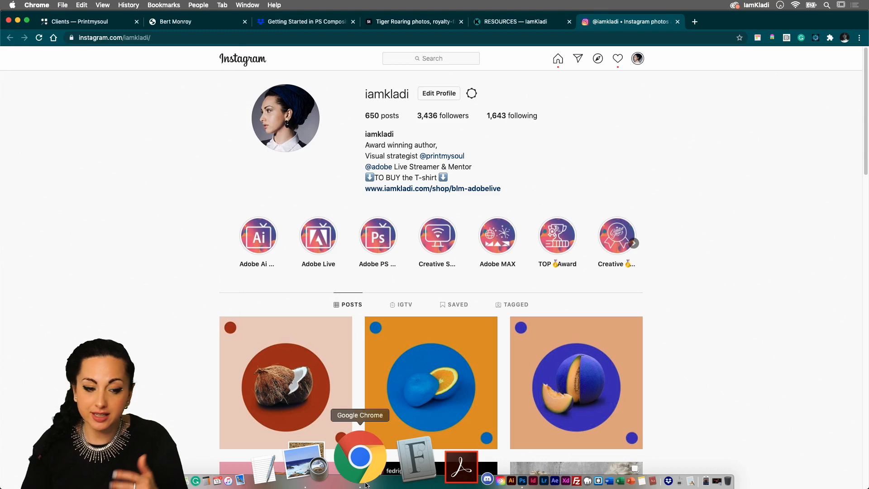
pyautogui.click(219, 25)
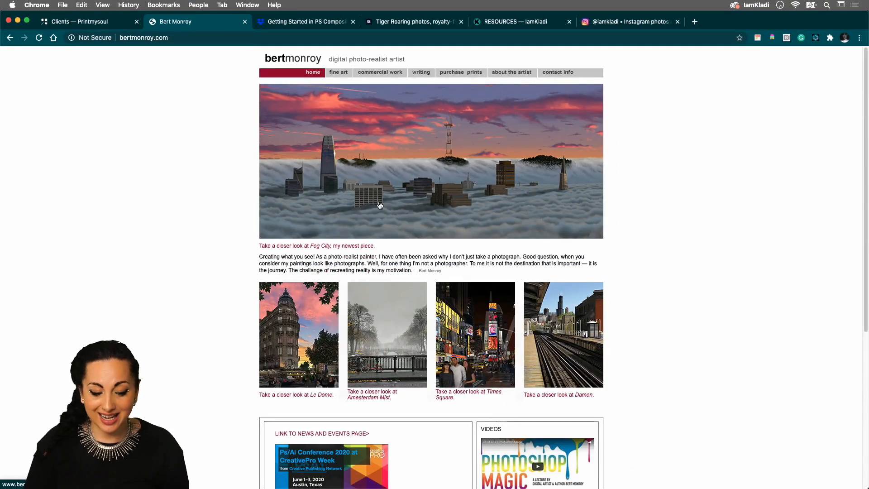
pyautogui.click(296, 310)
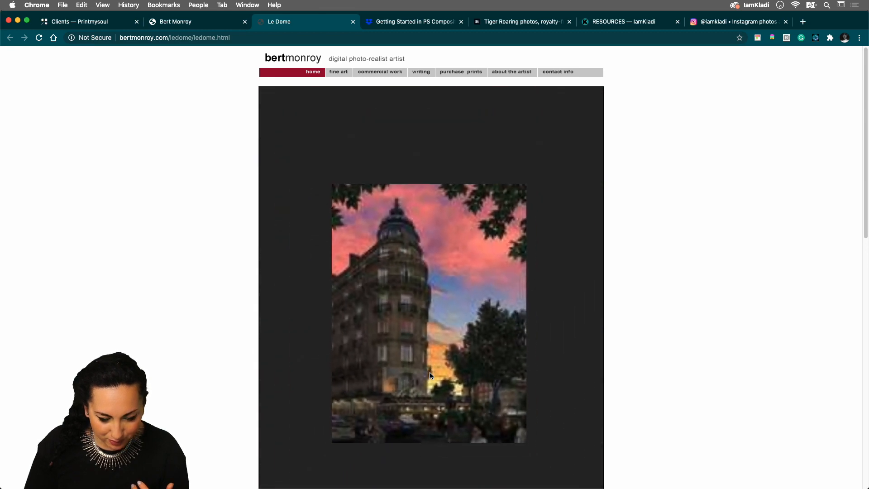
pyautogui.scroll(-5, 508, 365)
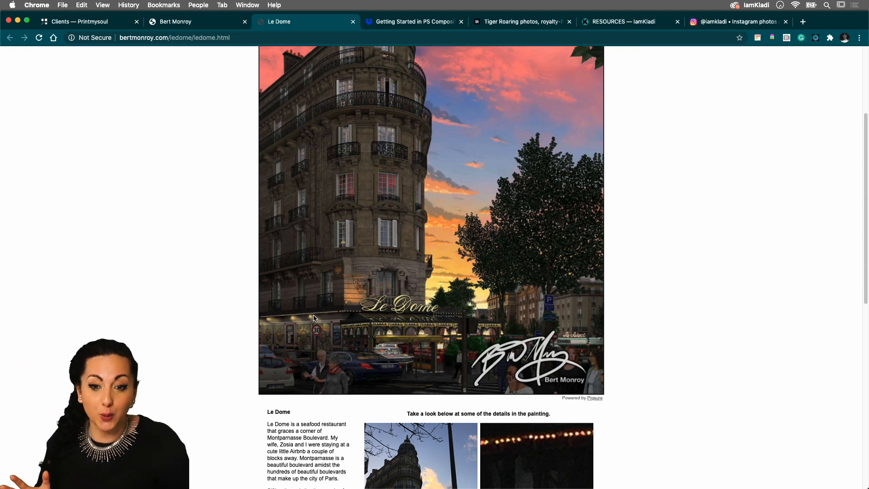
pyautogui.scroll(3, 388, 292)
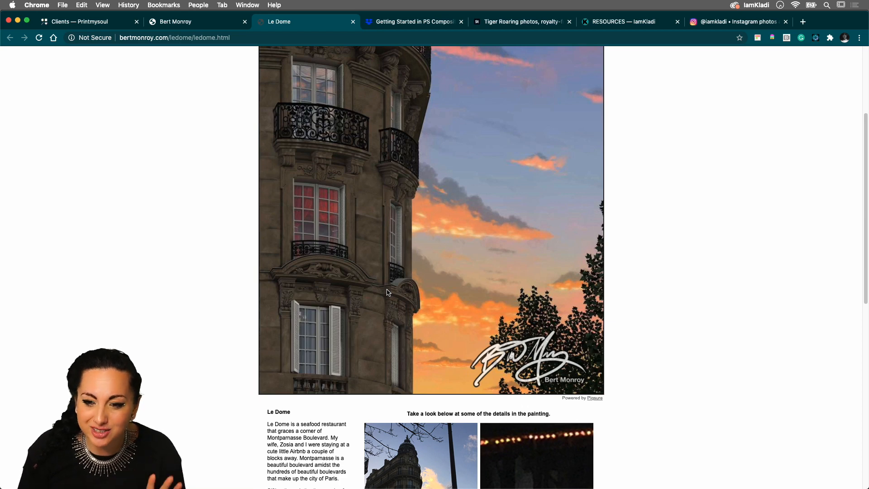
# Examine the balconies, café facade, street figures and parked cars in the Le Dome painting at different magnifications.
pyautogui.scroll(-3, 374, 285)
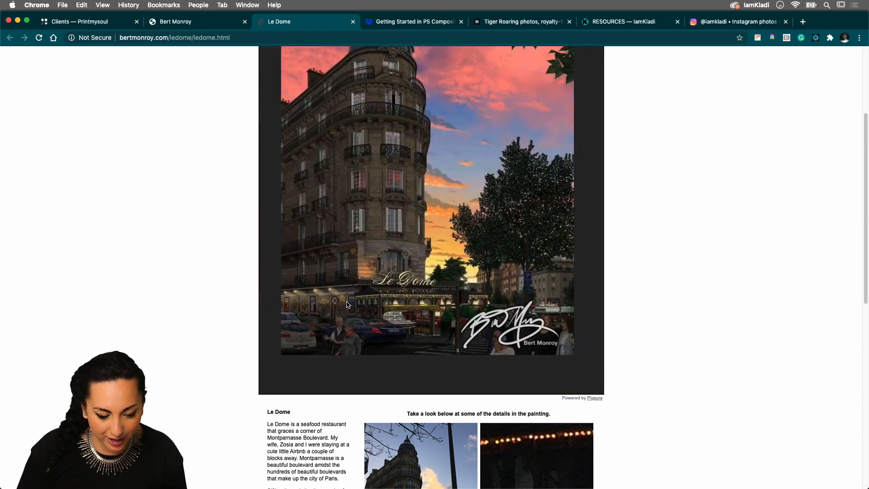
pyautogui.scroll(3, 324, 321)
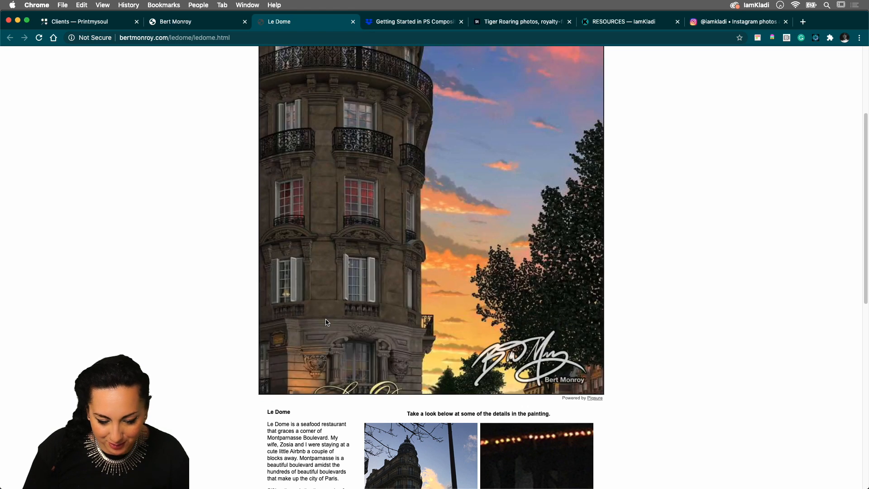
pyautogui.scroll(-3, 344, 295)
pyautogui.scroll(3, 355, 297)
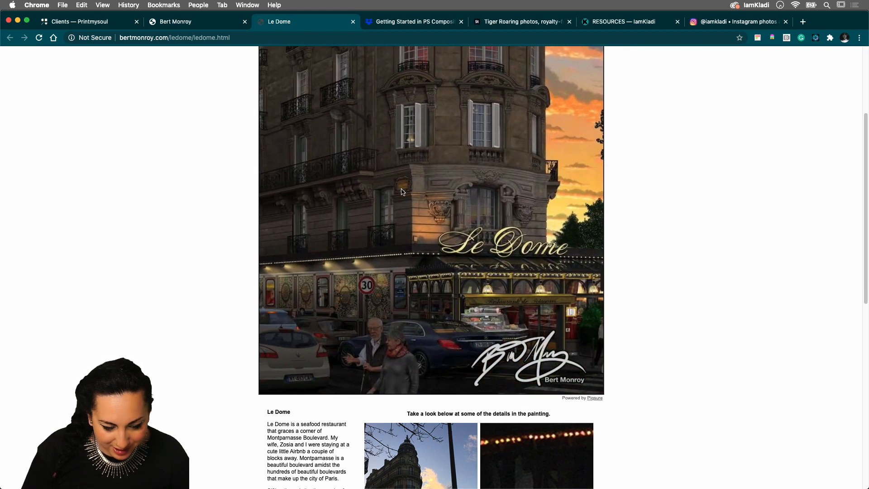
pyautogui.scroll(3, 355, 297)
pyautogui.moveTo(357, 297); pyautogui.dragTo(408, 223)
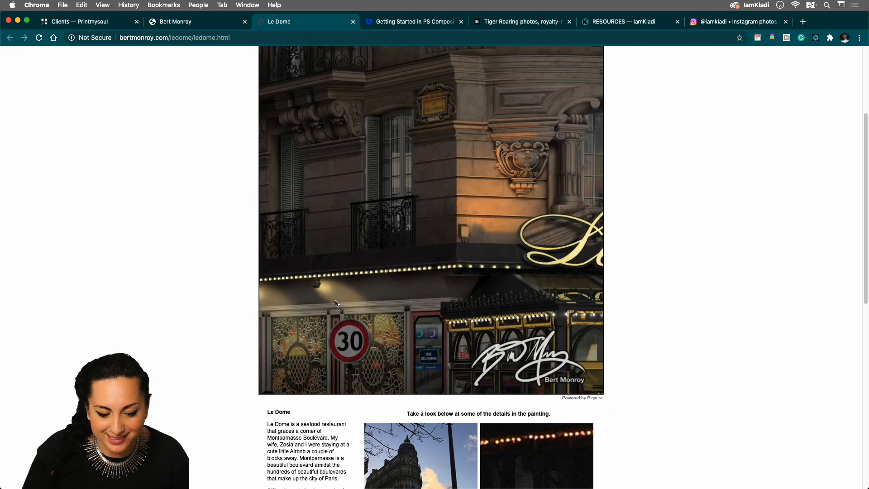
pyautogui.moveTo(343, 289); pyautogui.dragTo(405, 222)
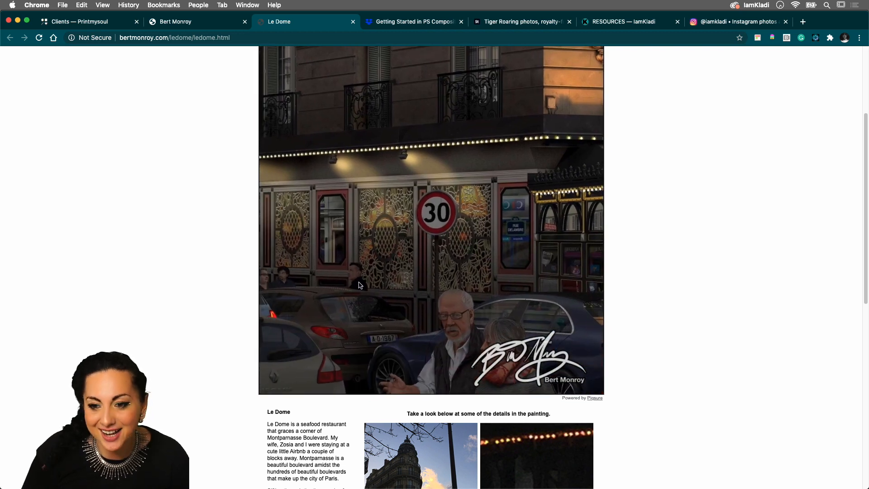
pyautogui.scroll(3, 355, 286)
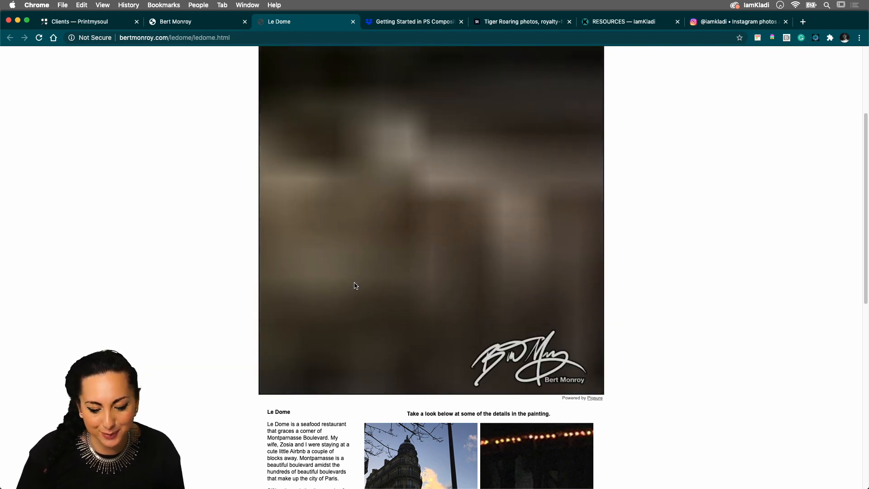
pyautogui.moveTo(354, 287)
pyautogui.mouseDown()
pyautogui.moveTo(370, 146)
pyautogui.moveTo(494, 84)
pyautogui.moveTo(504, 90)
pyautogui.mouseUp()
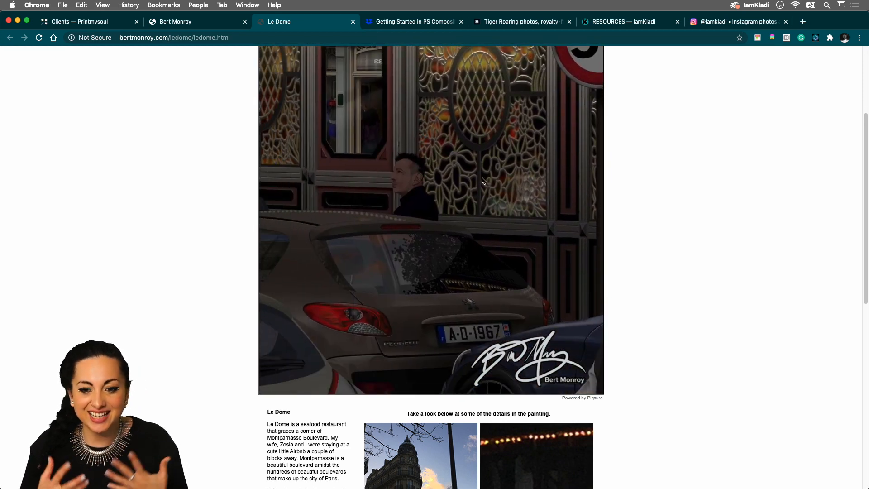
pyautogui.scroll(-5, 483, 181)
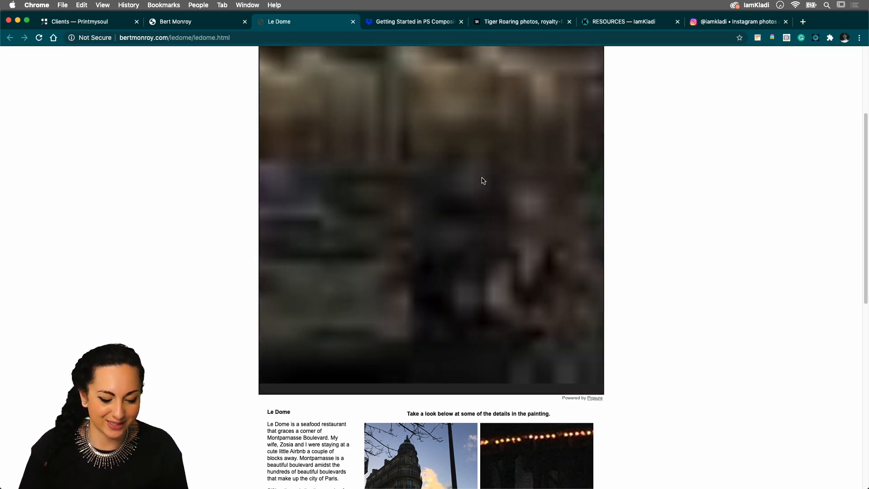
# Return to the start of the Le Dome page and open the website's writing section with the artist's Photoshop books.
pyautogui.scroll(5, 691, 285)
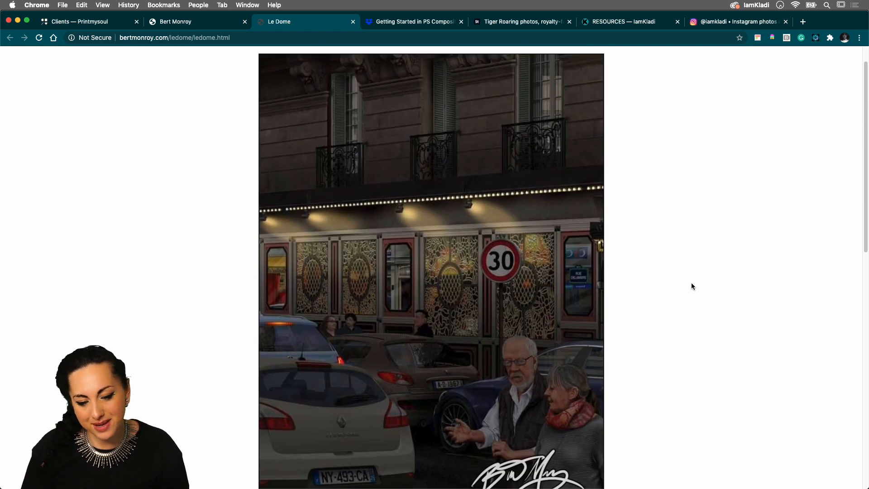
pyautogui.moveTo(259, 89)
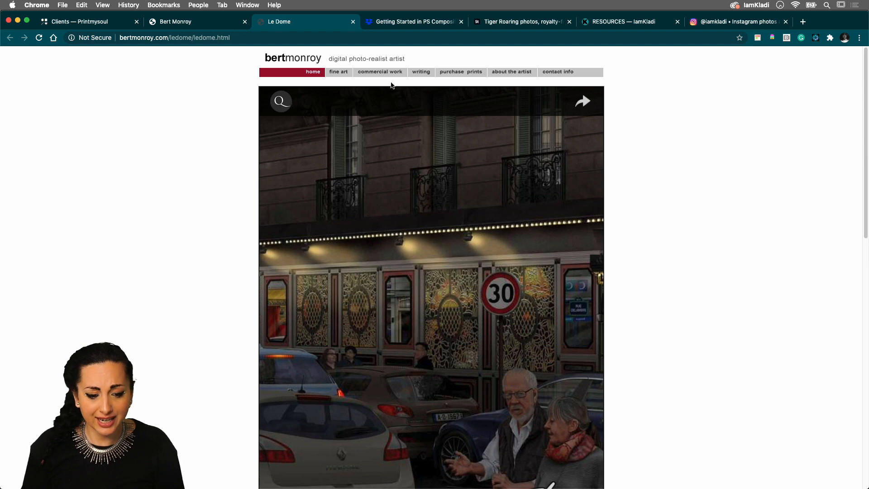
pyautogui.click(417, 75)
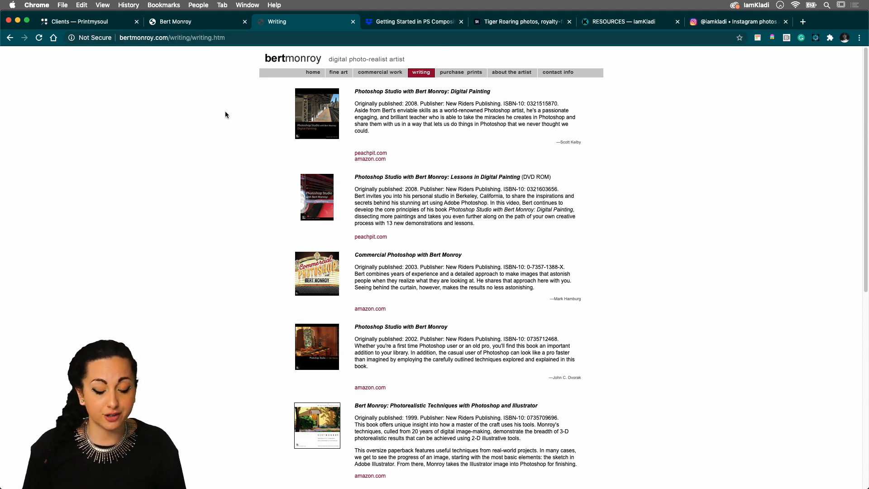
# Switch back to Photoshop and choose the Dune Grass brush for painting on Layer 2's mask.
pyautogui.moveTo(543, 487)
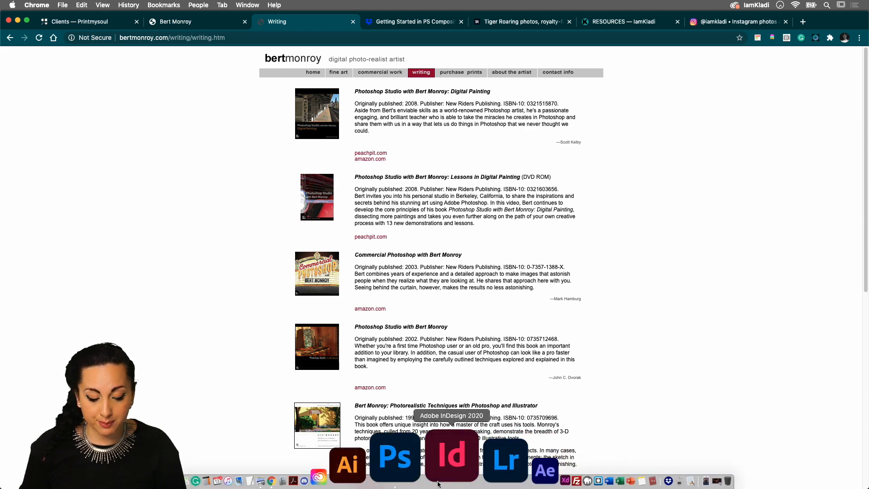
pyautogui.click(446, 477)
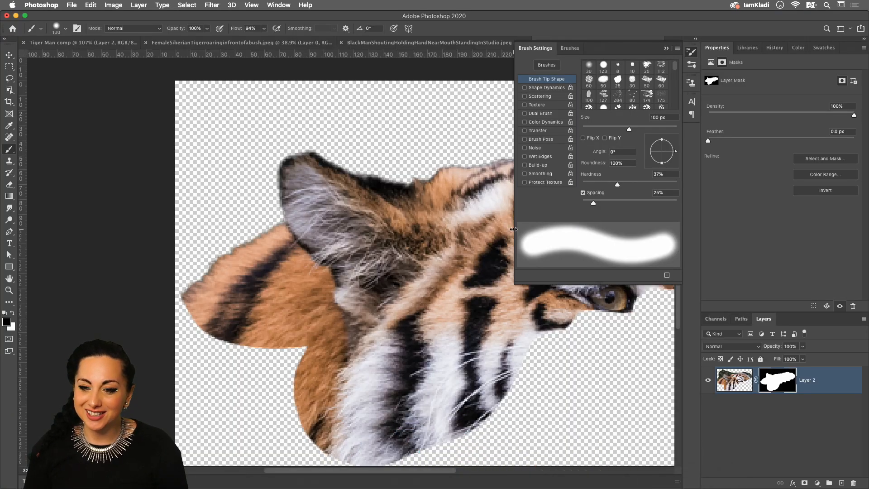
pyautogui.click(65, 28)
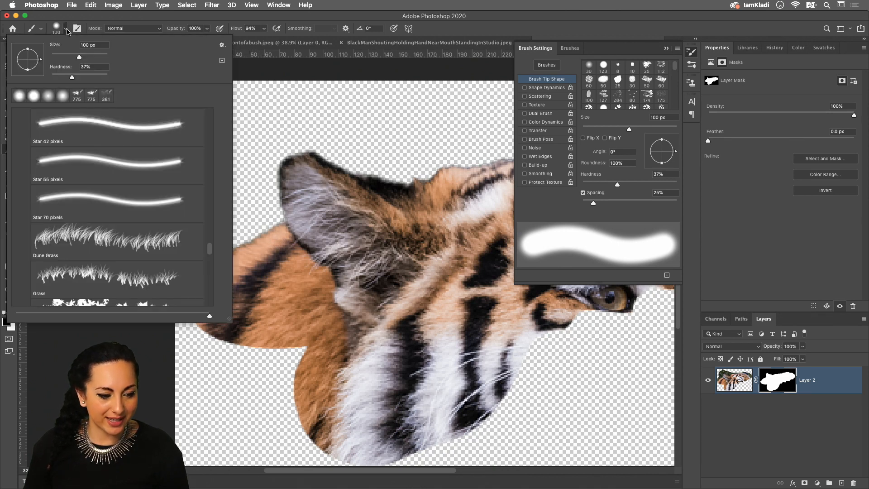
pyautogui.click(47, 248)
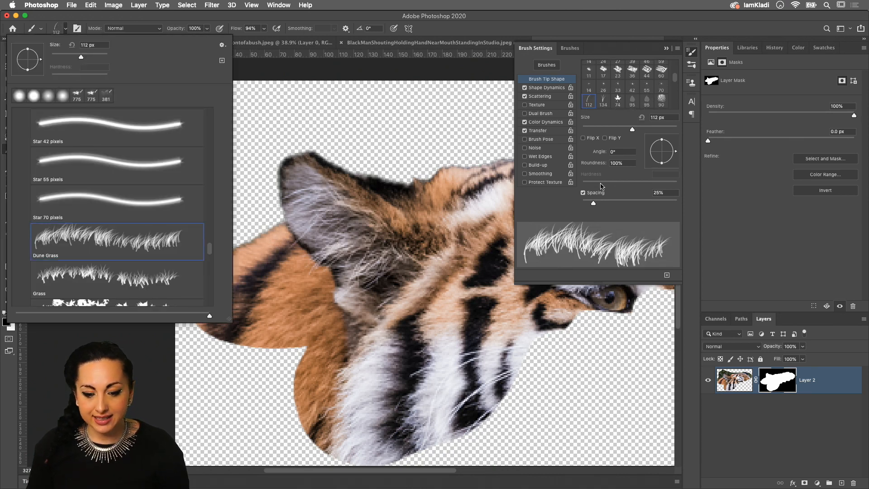
pyautogui.click(556, 210)
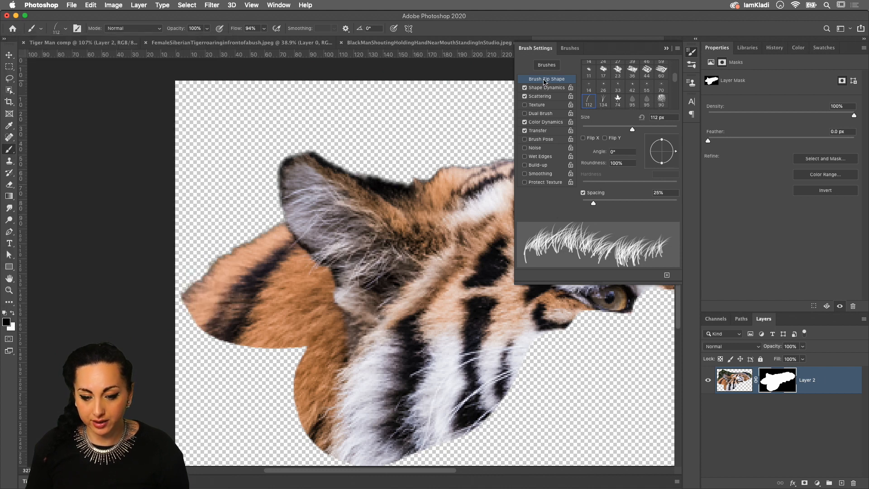
# Review the Dune Grass brush's Shape Dynamics, Scattering and Transfer settings.
pyautogui.scroll(1, 677, 112)
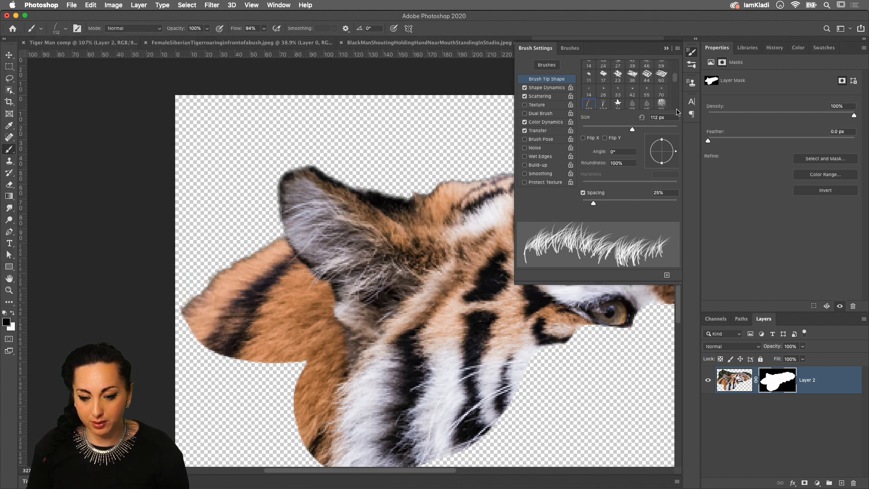
pyautogui.click(552, 89)
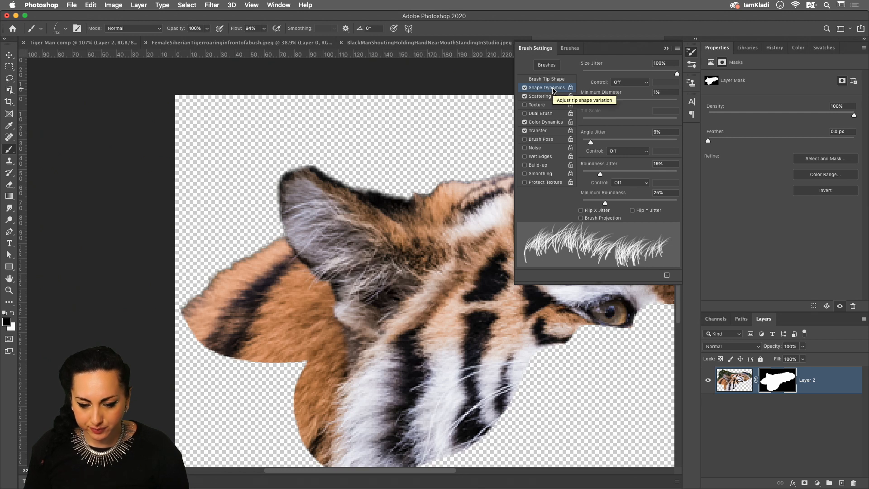
pyautogui.click(549, 97)
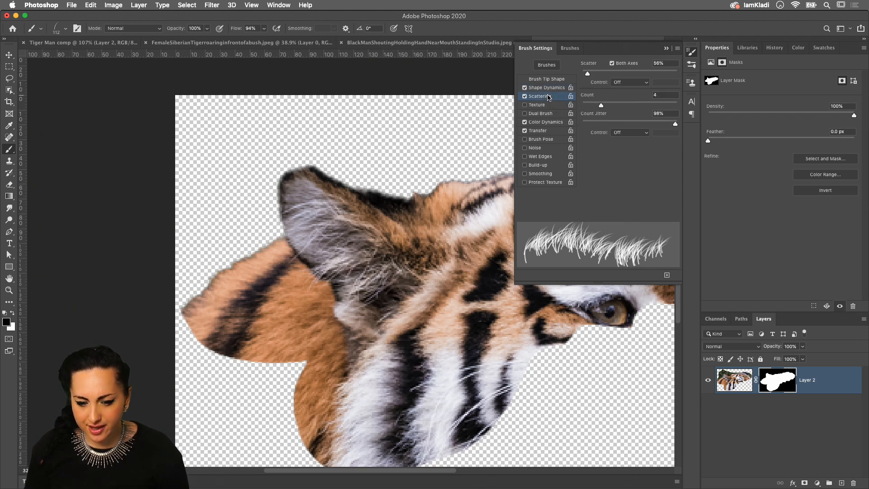
pyautogui.scroll(2, 612, 156)
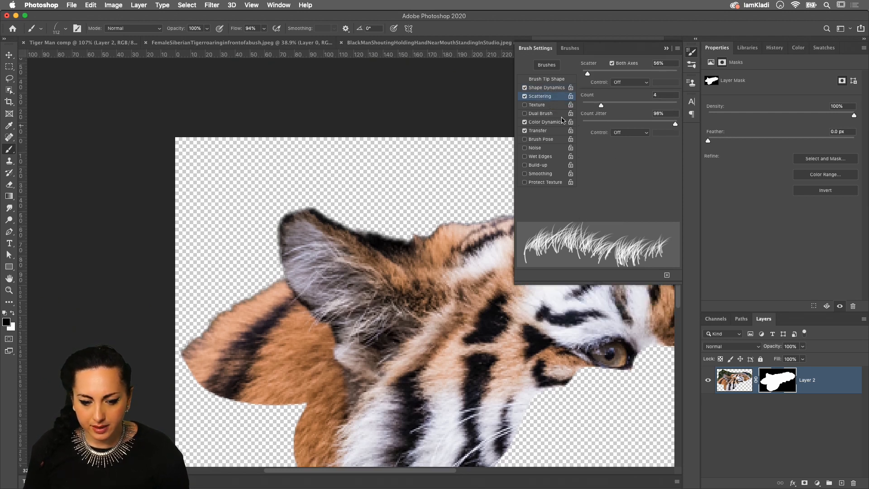
pyautogui.click(553, 131)
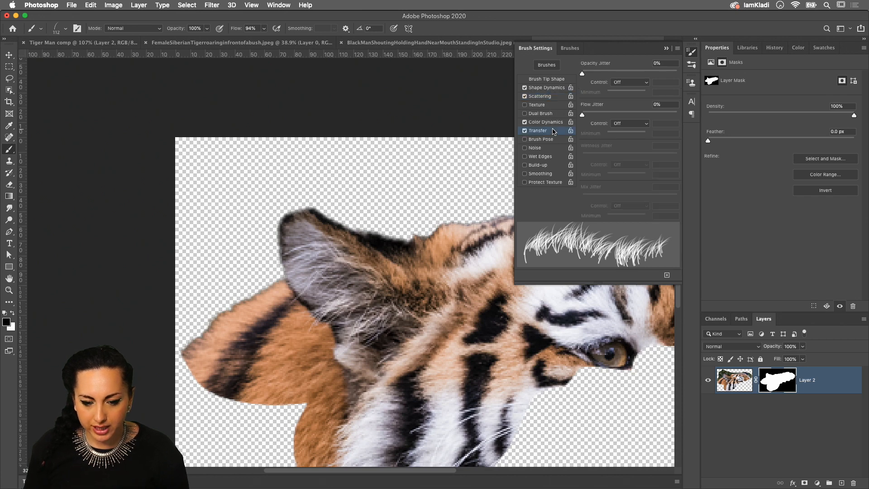
pyautogui.scroll(-3, 390, 238)
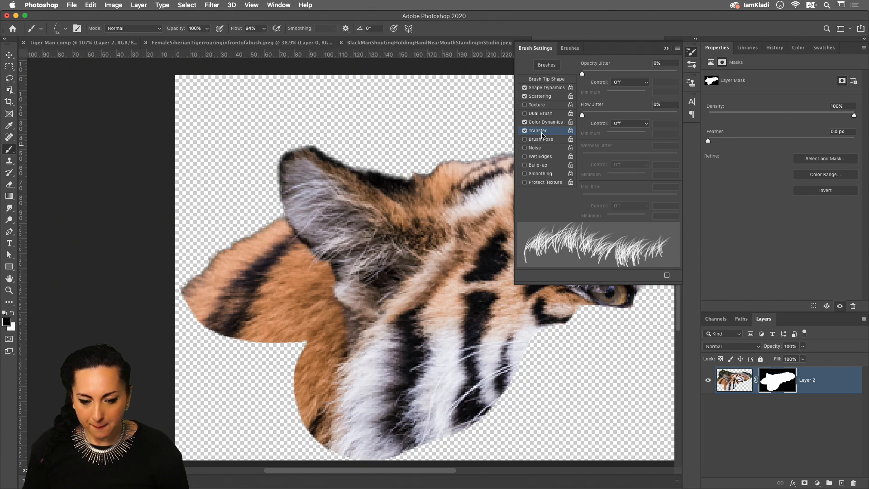
pyautogui.click(538, 97)
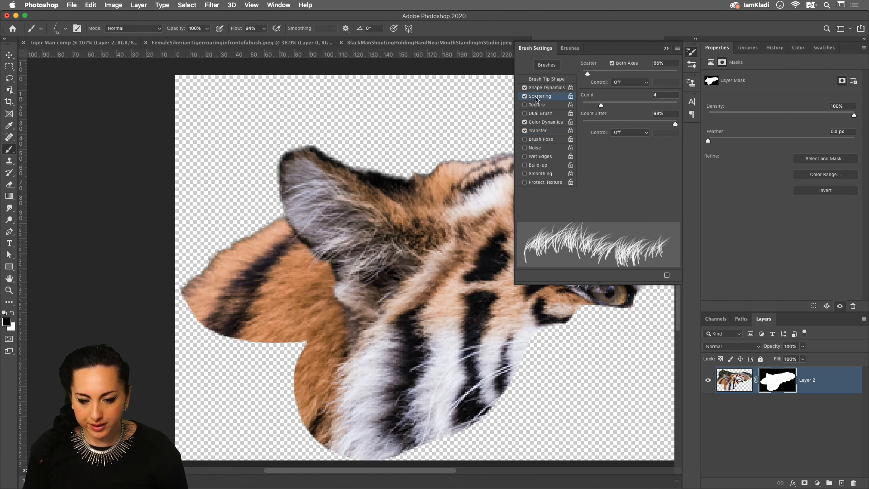
# Turn on Flip X Jitter in the brush's Shape Dynamics, trying Flip Y Jitter but leaving it off.
pyautogui.click(559, 88)
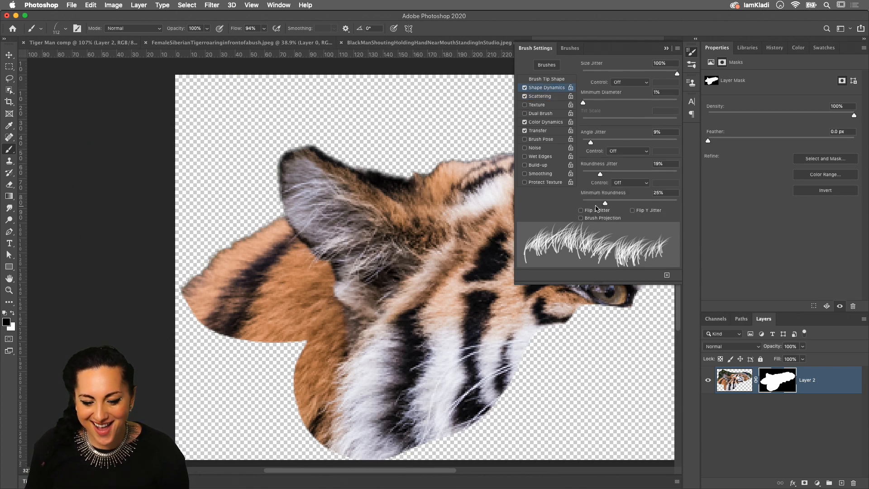
pyautogui.click(637, 211)
pyautogui.click(637, 210)
pyautogui.click(591, 210)
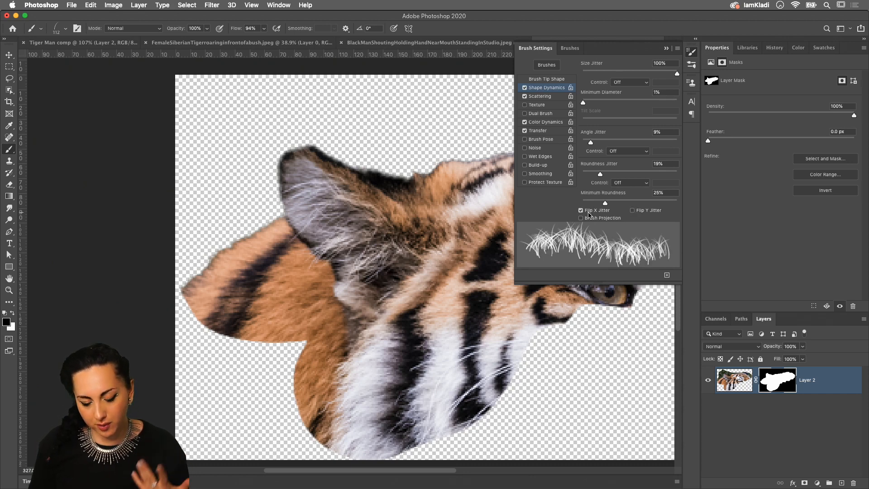
pyautogui.click(600, 219)
pyautogui.click(635, 212)
pyautogui.click(635, 211)
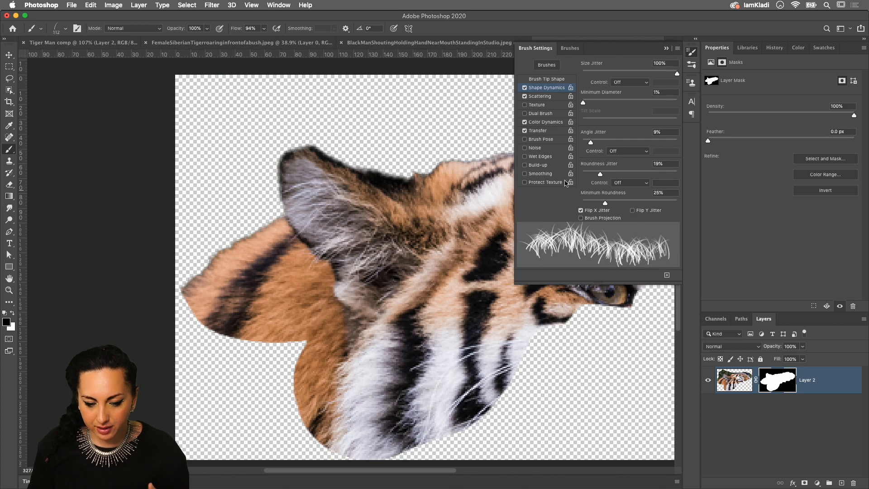
# Set the brush's Foreground/Background Jitter to 0% in Color Dynamics.
pyautogui.click(550, 124)
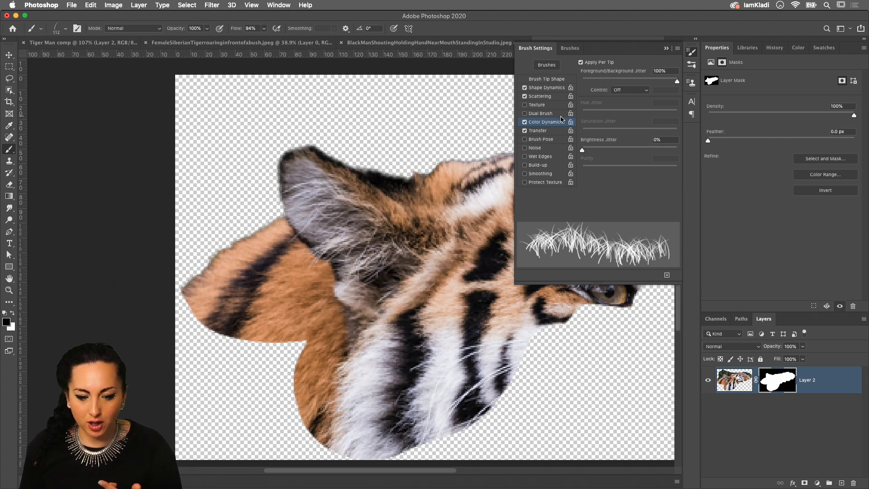
pyautogui.scroll(1, 589, 73)
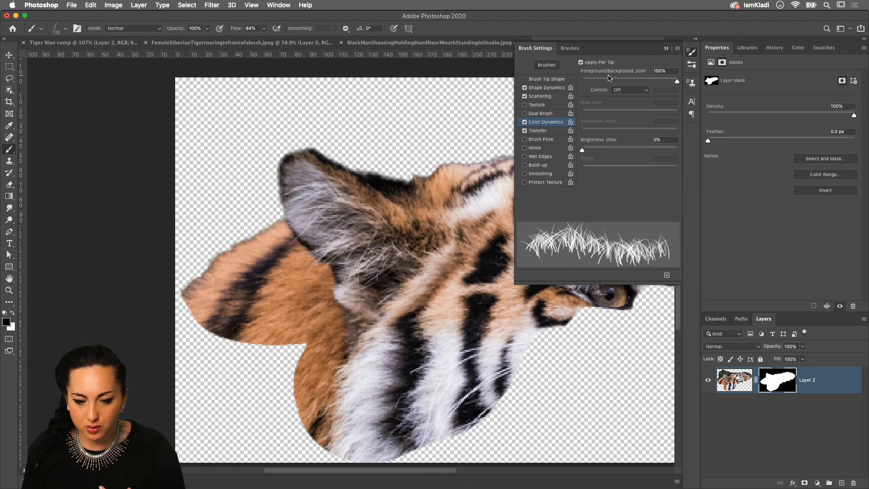
pyautogui.moveTo(677, 82)
pyautogui.mouseDown()
pyautogui.moveTo(575, 80)
pyautogui.moveTo(702, 81)
pyautogui.moveTo(593, 83)
pyautogui.moveTo(692, 83)
pyautogui.mouseUp()
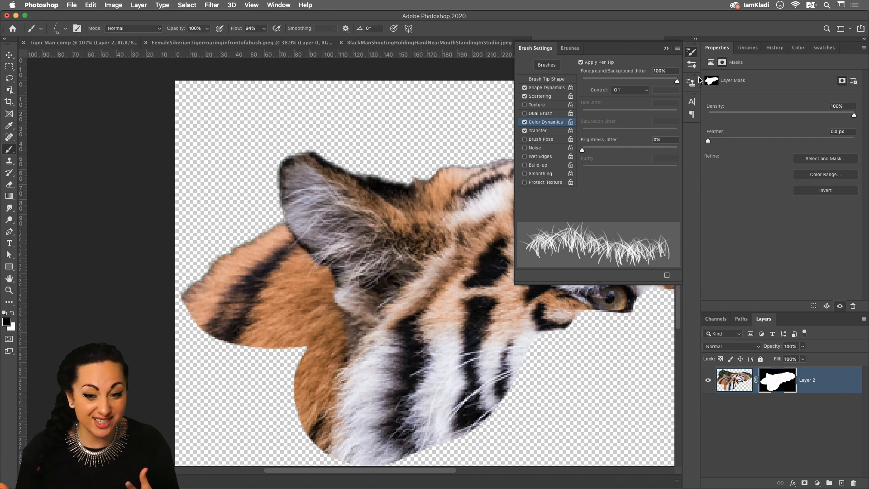
pyautogui.moveTo(680, 85); pyautogui.dragTo(568, 83)
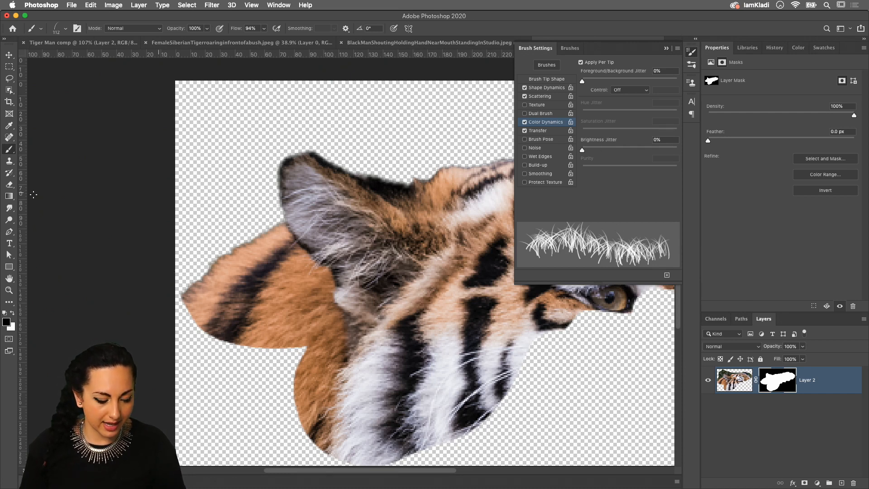
# Reduce the Dune Grass brush size to 50 px, making and undoing a test stroke on the tiger's ear.
pyautogui.click(64, 28)
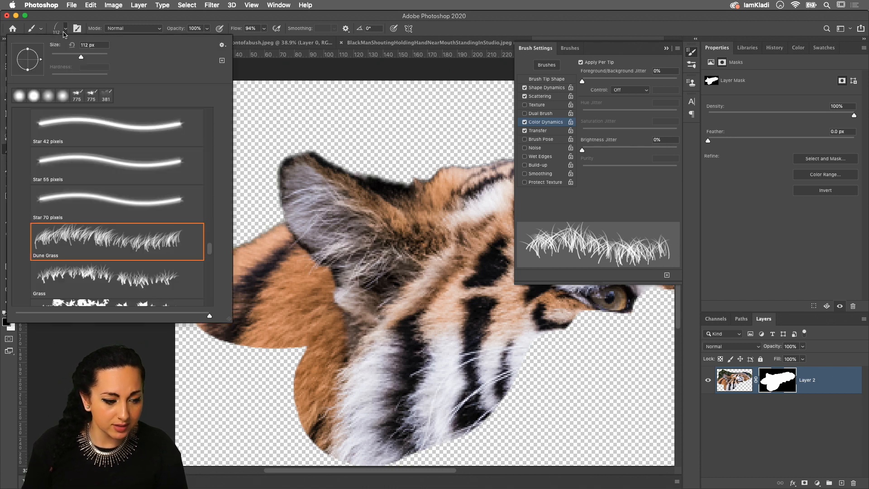
pyautogui.moveTo(79, 56); pyautogui.dragTo(65, 57)
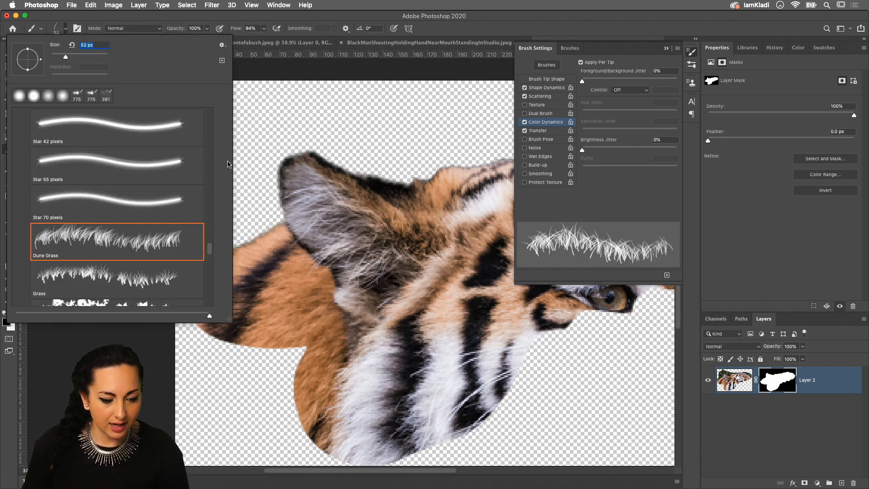
pyautogui.moveTo(346, 177); pyautogui.dragTo(367, 196)
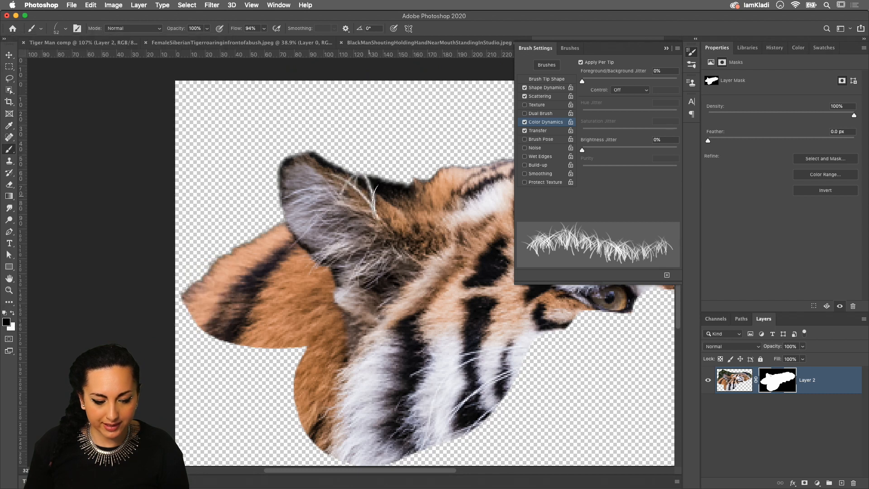
pyautogui.hotkey('ctrl', 'z')
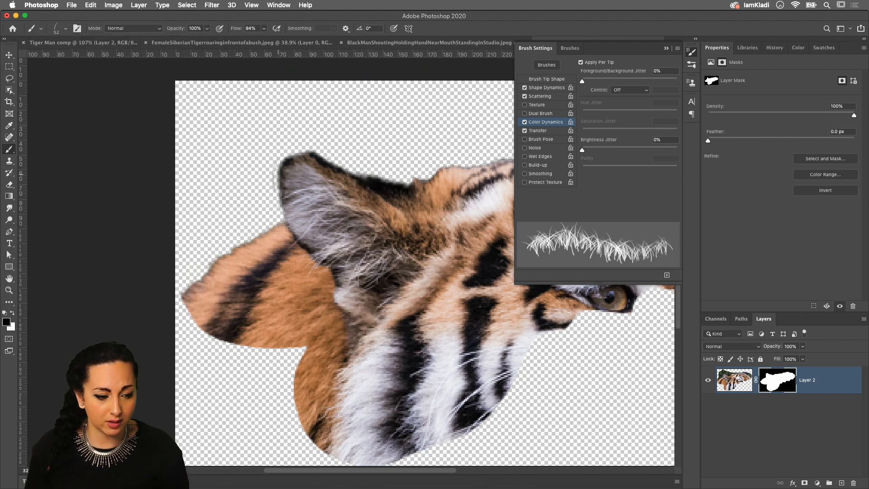
pyautogui.press('[')
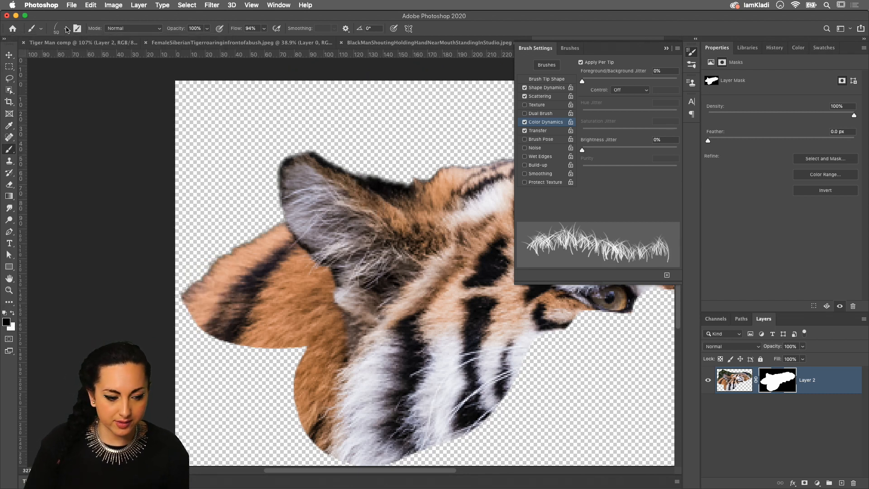
# Reduce the Dune Grass brush size to 15 px.
pyautogui.press('[')
pyautogui.press('[')
pyautogui.press('[')
pyautogui.press('[')
pyautogui.press('[')
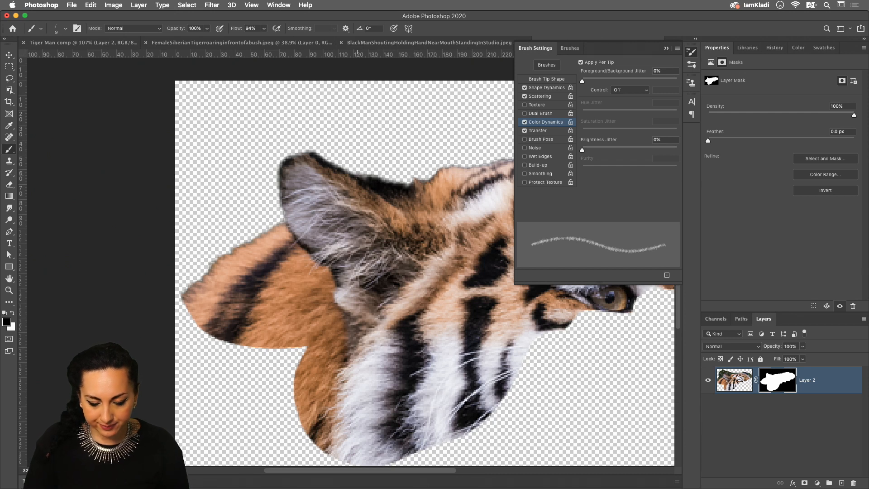
pyautogui.press(']')
pyautogui.press(']')
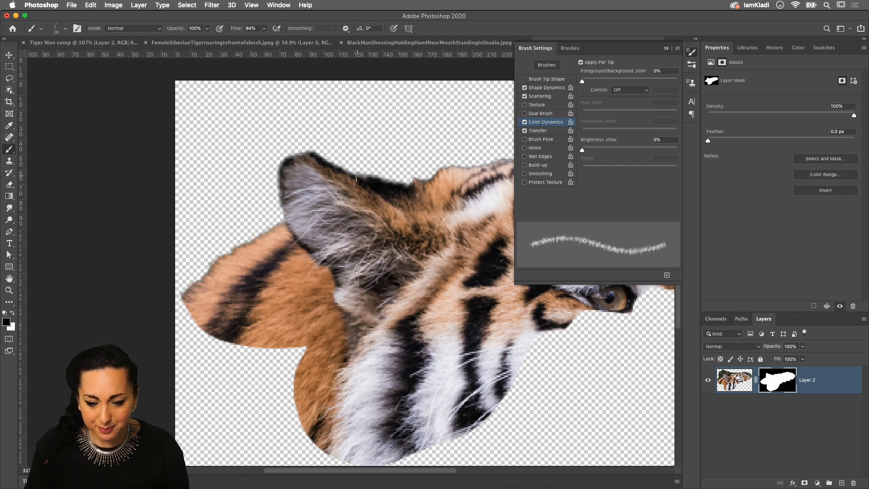
# Turn off Flip X Jitter in the brush's Shape Dynamics, trying Flip Y Jitter but leaving it off.
pyautogui.click(541, 97)
pyautogui.click(544, 88)
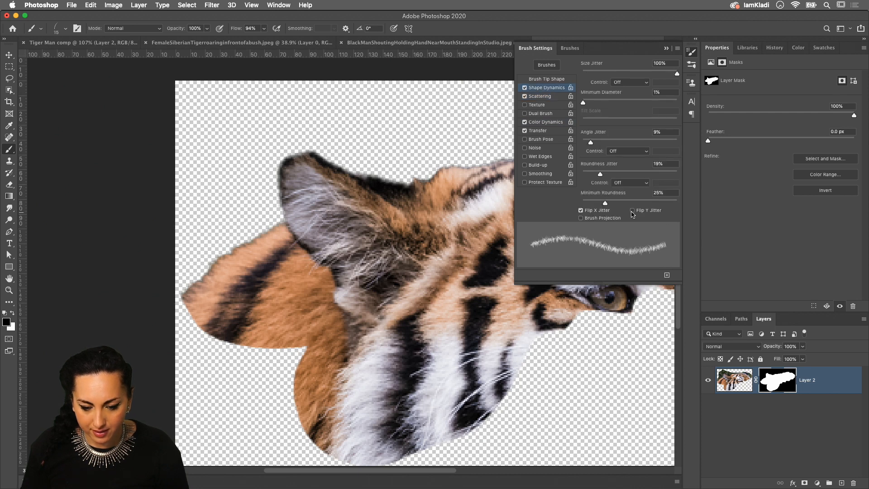
pyautogui.click(581, 210)
pyautogui.click(633, 211)
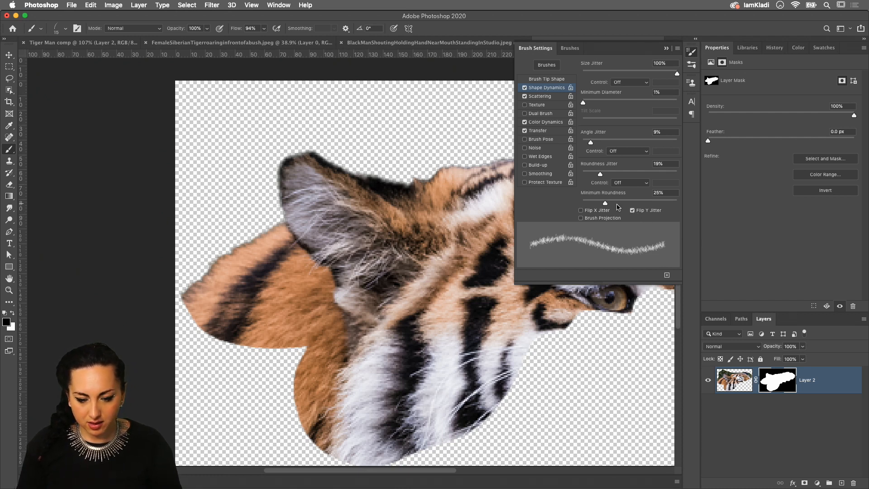
pyautogui.click(632, 210)
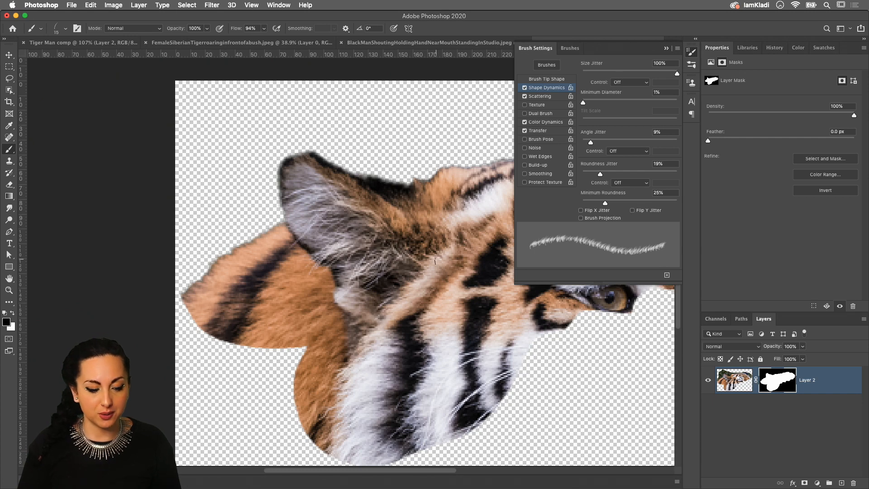
# Paint white Dune Grass strokes on the layer mask to add fur along the edges of the tiger's ears.
pyautogui.scroll(5, 277, 284)
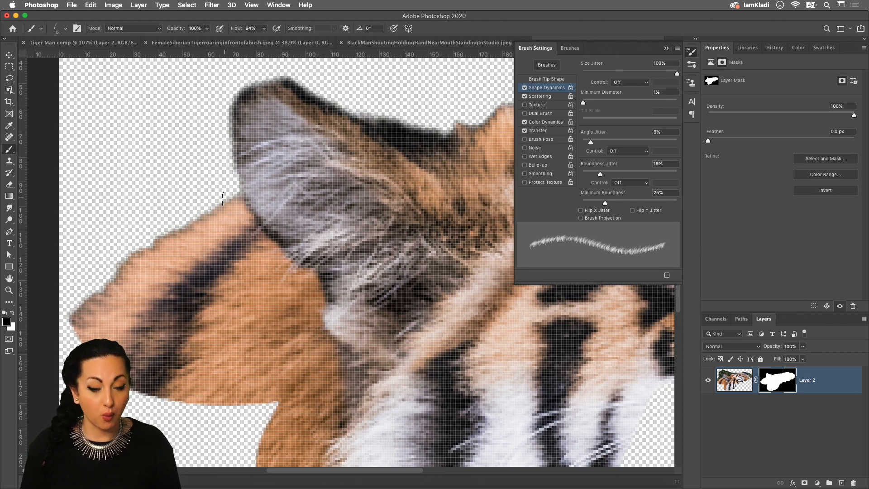
pyautogui.press('x')
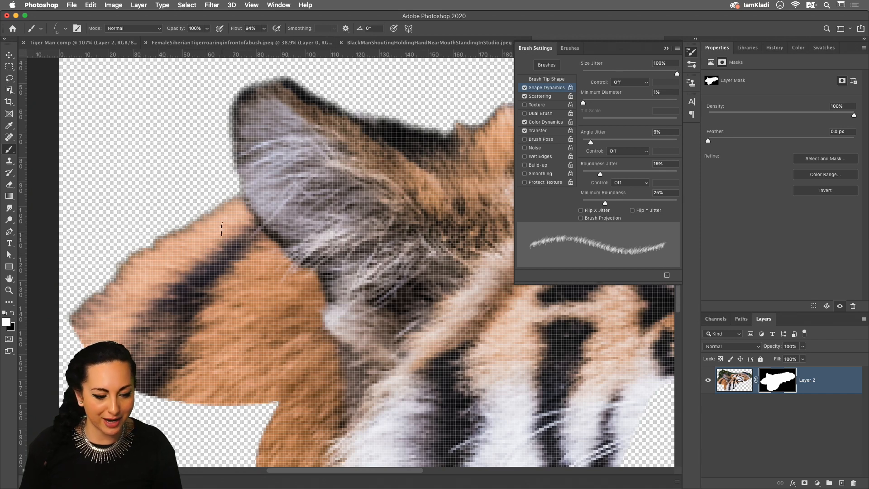
pyautogui.moveTo(227, 205); pyautogui.dragTo(72, 303)
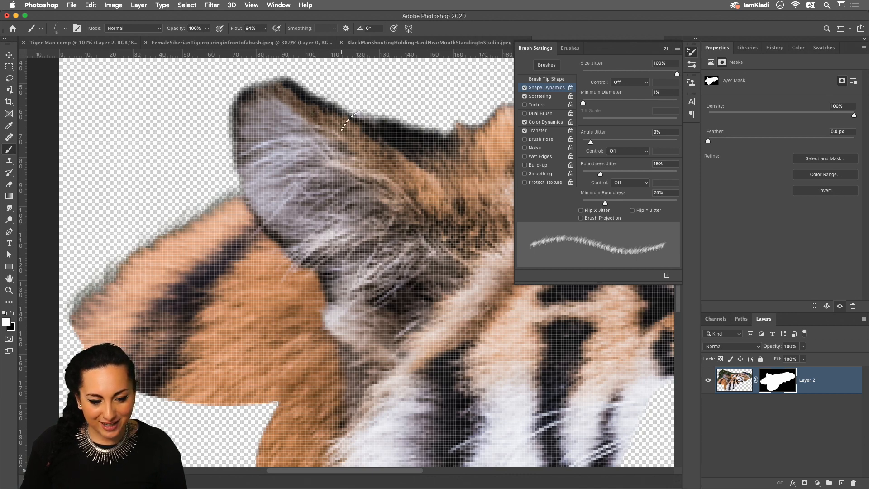
pyautogui.moveTo(455, 129); pyautogui.dragTo(385, 198)
pyautogui.press('super+minus')
pyautogui.press('super+minus')
pyautogui.press('super+minus')
pyautogui.press('super+minus')
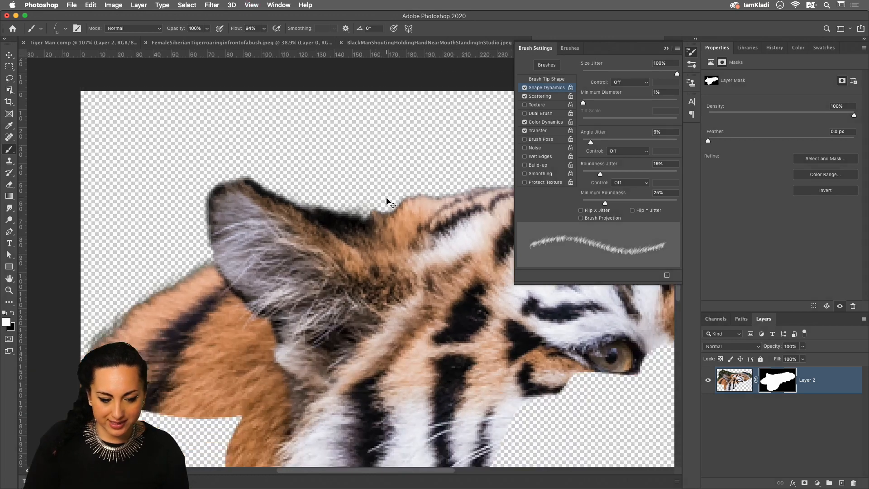
pyautogui.press('super+minus')
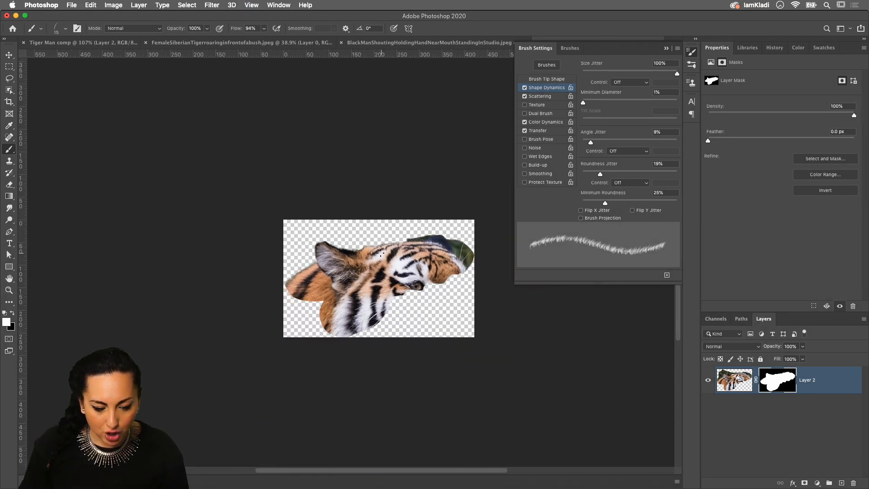
pyautogui.press('super+plus')
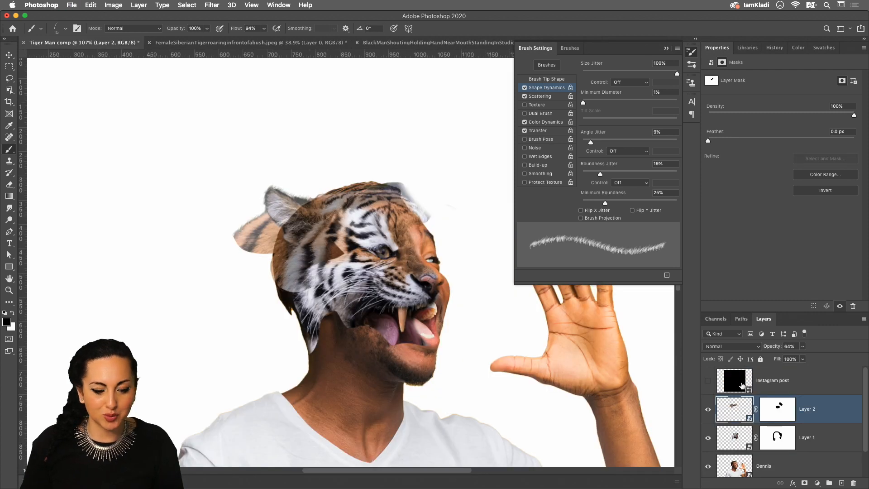
# Raise Layer 2's opacity to 100% in the Tiger Man comp.
pyautogui.click(830, 410)
pyautogui.click(802, 347)
pyautogui.moveTo(797, 353); pyautogui.dragTo(821, 358)
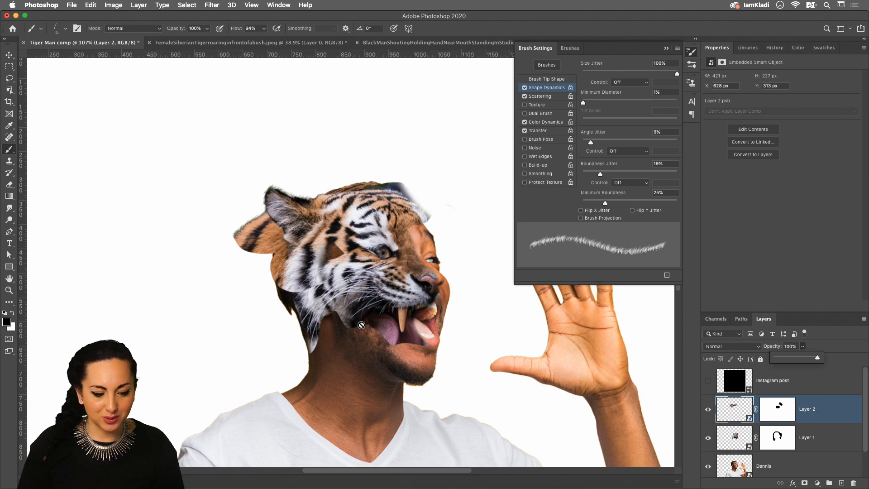
# Target Layer 2's layer mask with white as the foreground and enlarge the Dune Grass brush to 600 px.
pyautogui.scroll(3, 358, 323)
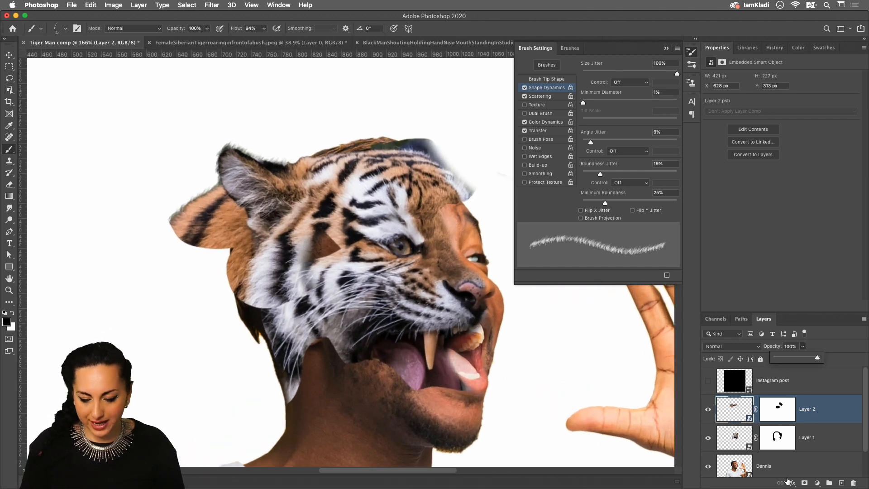
pyautogui.click(775, 409)
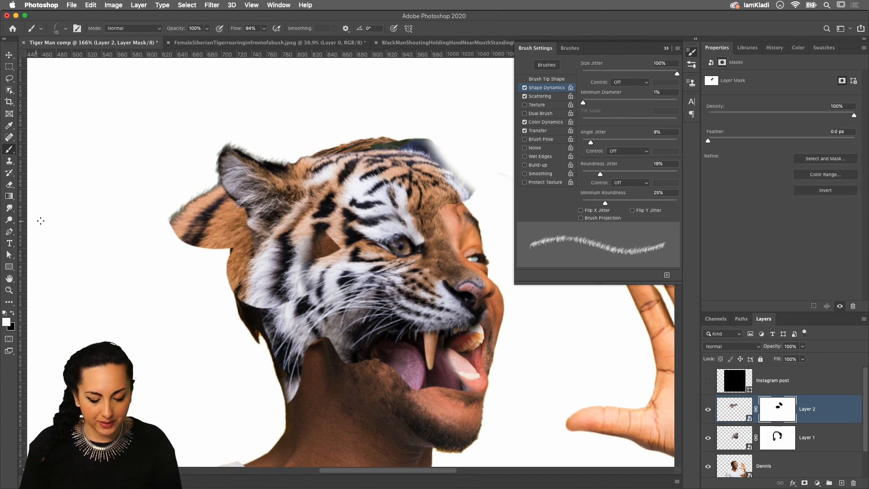
pyautogui.press(']')
pyautogui.press(']')
pyautogui.press(']')
pyautogui.press(']')
pyautogui.press(']')
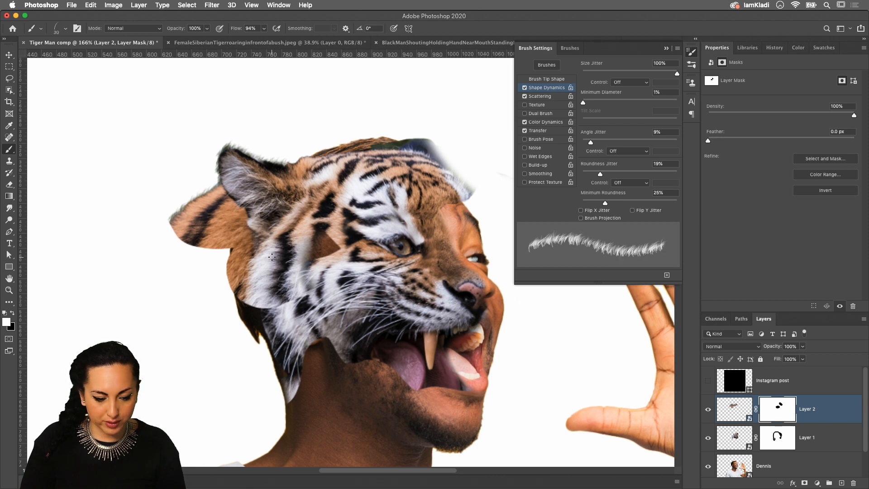
pyautogui.press(']')
pyautogui.press(']')
pyautogui.press(']')
pyautogui.press(']')
pyautogui.press(']')
pyautogui.press(']')
pyautogui.press(']')
pyautogui.press(']')
pyautogui.press(']')
pyautogui.press(']')
pyautogui.press(']')
pyautogui.press(']')
pyautogui.press(']')
pyautogui.press(']')
pyautogui.press(']')
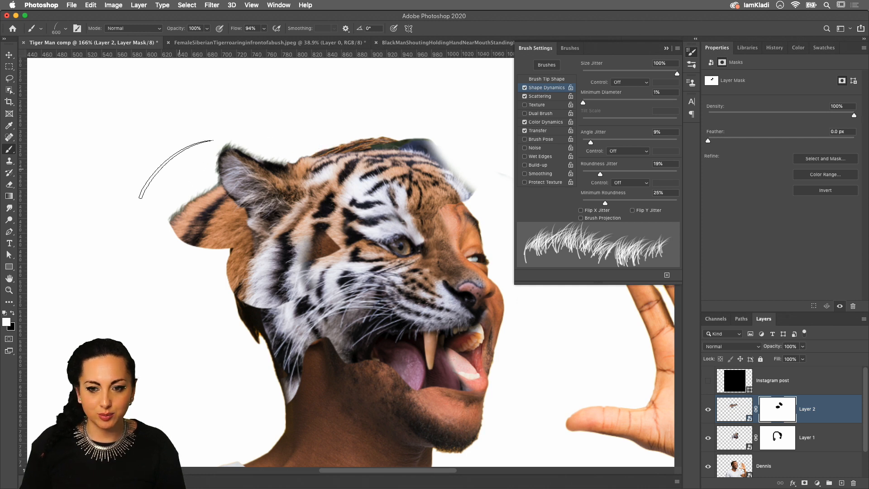
# Using a soft round brush reduced to about 100 px, fill the gap beside the tiger's eye and blend the cheek's lower edge on Layer 2's mask.
pyautogui.click(67, 29)
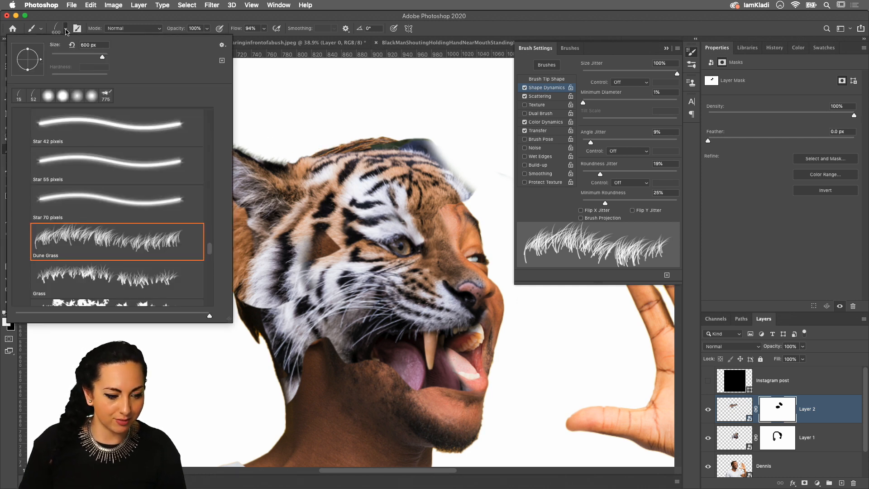
pyautogui.click(48, 97)
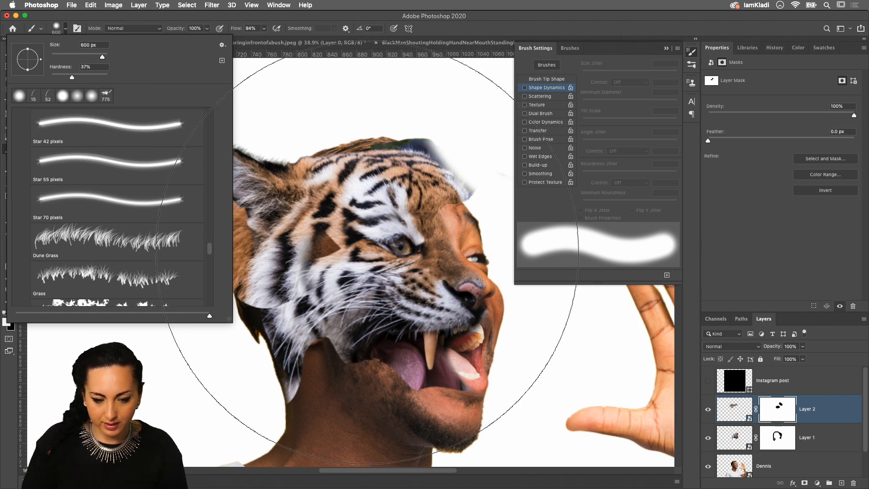
pyautogui.click(666, 49)
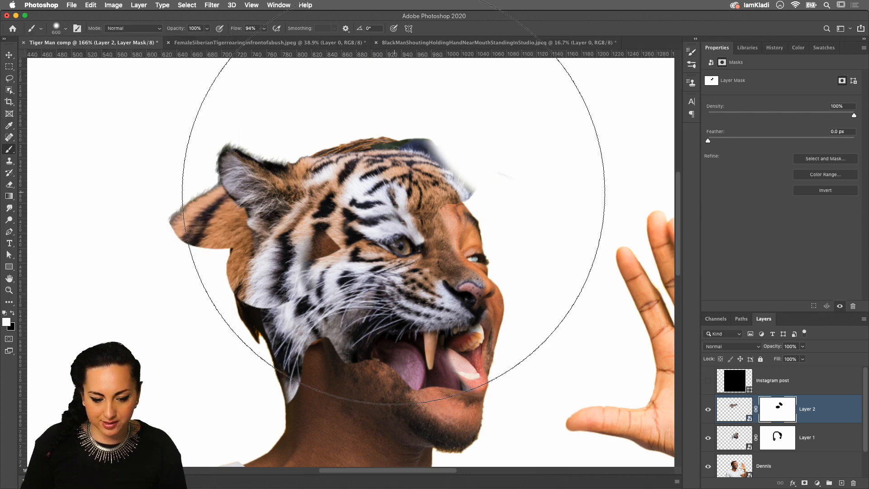
pyautogui.press('[')
pyautogui.press('[')
pyautogui.press('[')
pyautogui.press('[')
pyautogui.press('[')
pyautogui.press('[')
pyautogui.press('[')
pyautogui.press('[')
pyautogui.press('[')
pyautogui.press('[')
pyautogui.press('[')
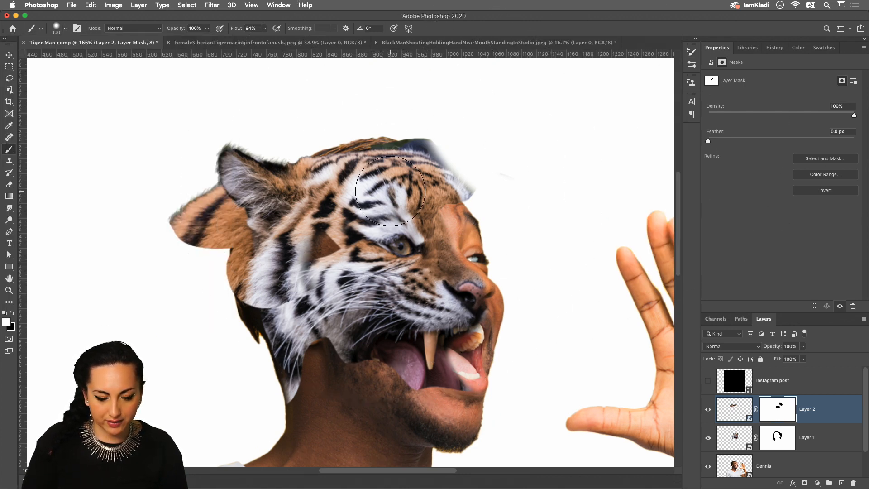
pyautogui.moveTo(350, 231)
pyautogui.mouseDown()
pyautogui.moveTo(296, 247)
pyautogui.moveTo(291, 264)
pyautogui.moveTo(315, 264)
pyautogui.moveTo(285, 295)
pyautogui.mouseUp()
pyautogui.moveTo(280, 319)
pyautogui.mouseDown()
pyautogui.moveTo(264, 319)
pyautogui.moveTo(256, 306)
pyautogui.mouseUp()
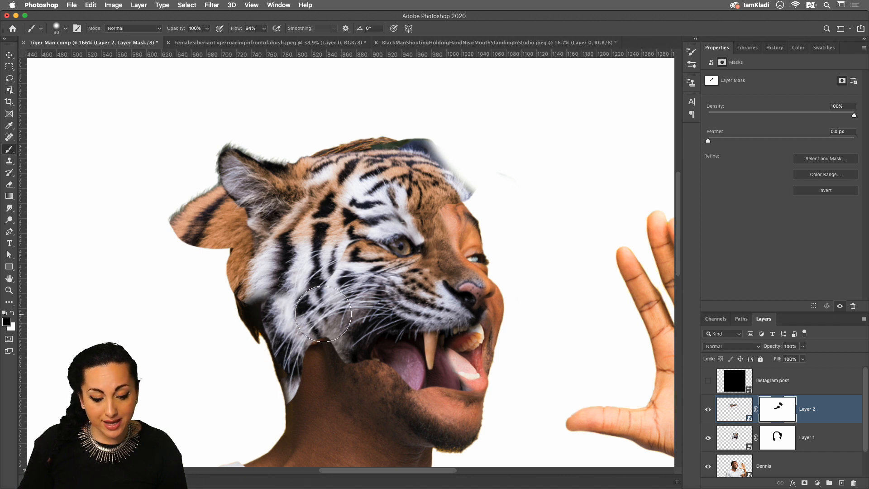
# Lower the brush hardness to 20% and paint black on Layer 2's mask to hide the rear ear piece.
pyautogui.click(67, 31)
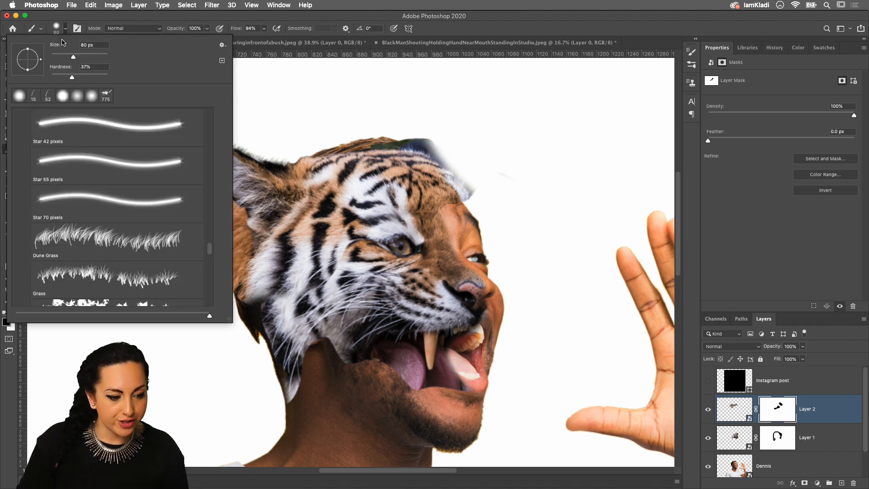
pyautogui.moveTo(72, 76); pyautogui.dragTo(62, 77)
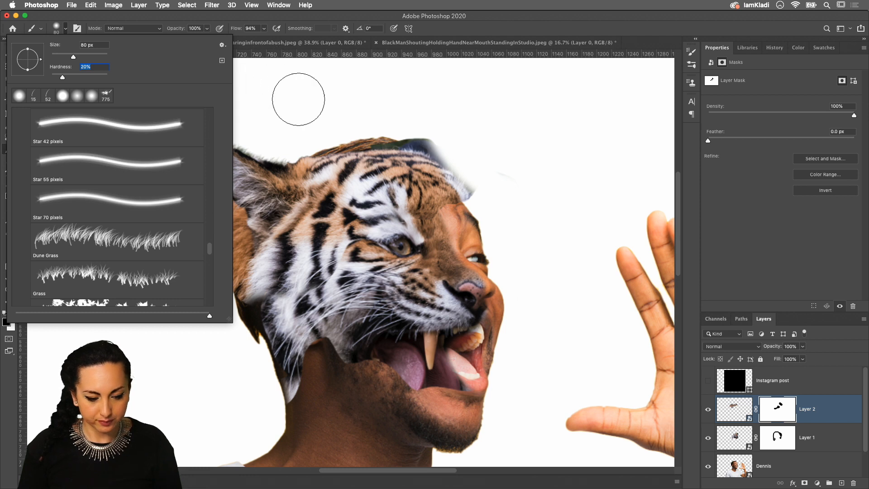
pyautogui.click(237, 345)
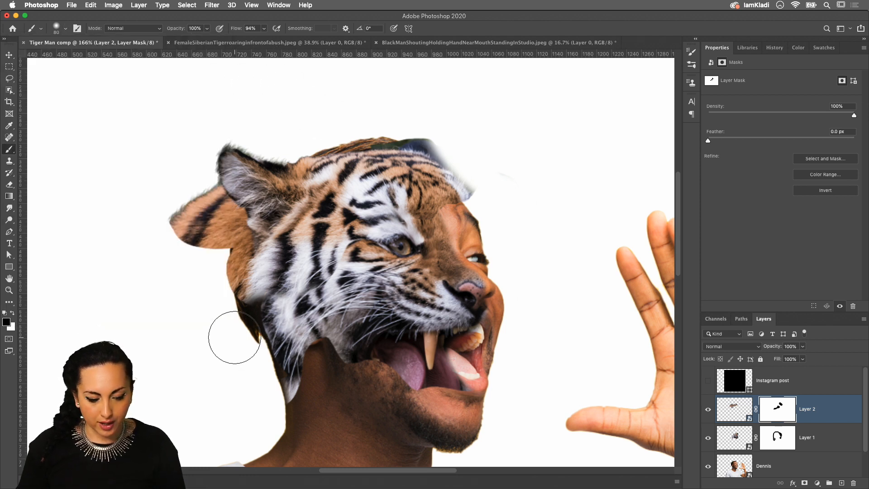
pyautogui.moveTo(136, 220)
pyautogui.mouseDown()
pyautogui.moveTo(165, 238)
pyautogui.moveTo(175, 213)
pyautogui.moveTo(200, 205)
pyautogui.moveTo(221, 238)
pyautogui.moveTo(219, 254)
pyautogui.moveTo(197, 200)
pyautogui.moveTo(207, 230)
pyautogui.moveTo(200, 209)
pyautogui.moveTo(216, 231)
pyautogui.mouseUp()
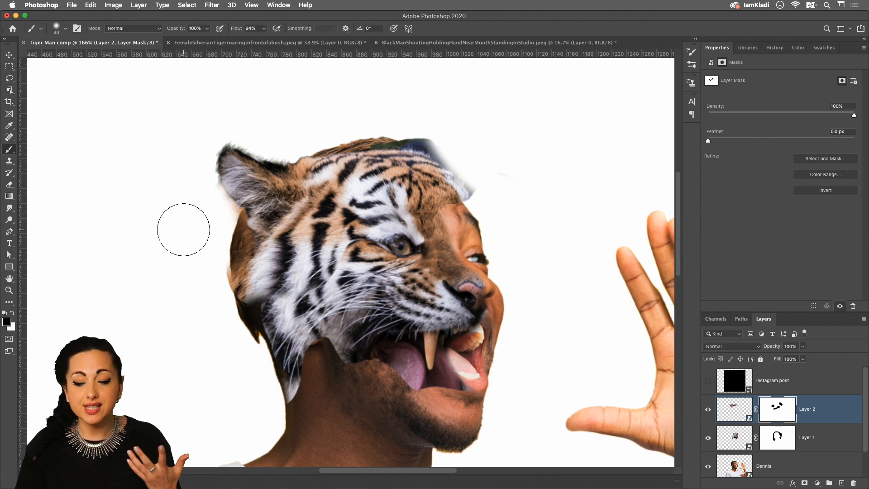
# Paint white on Layer 2's mask to restore the orange fur at the back of the head below the ear.
pyautogui.press('super+plus')
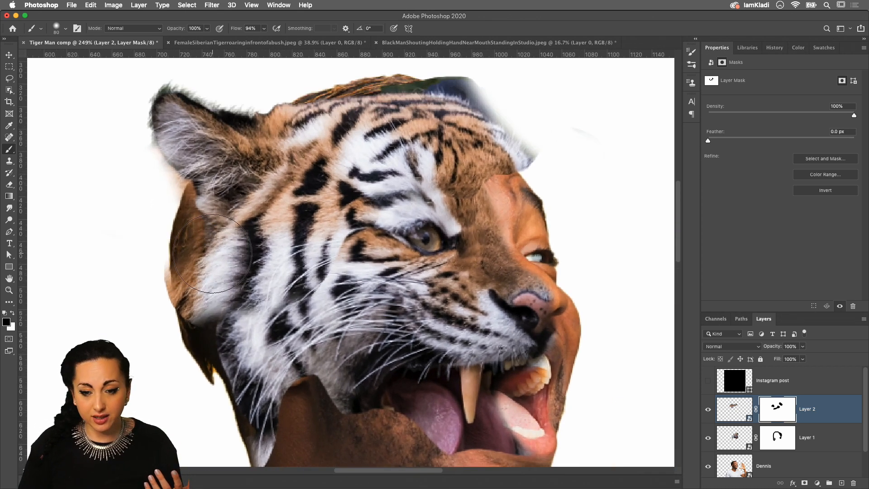
pyautogui.press('x')
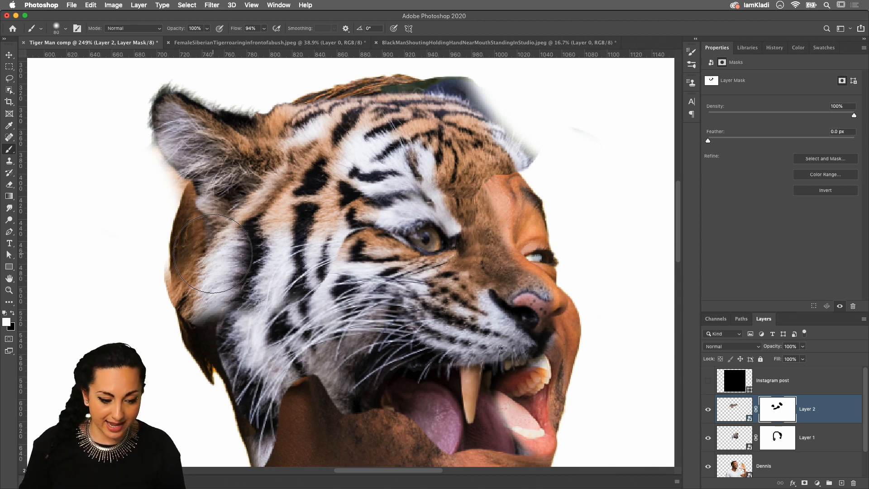
pyautogui.moveTo(216, 244)
pyautogui.mouseDown()
pyautogui.moveTo(216, 217)
pyautogui.moveTo(215, 257)
pyautogui.mouseUp()
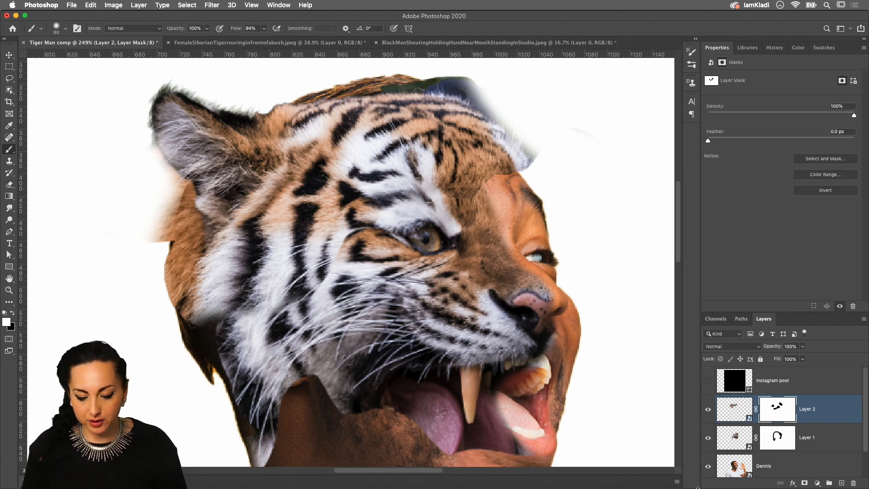
# Open the Liquify filter on the Layer 2 smart object, then warp the fur below the rear ear and undo that warp.
pyautogui.click(745, 421)
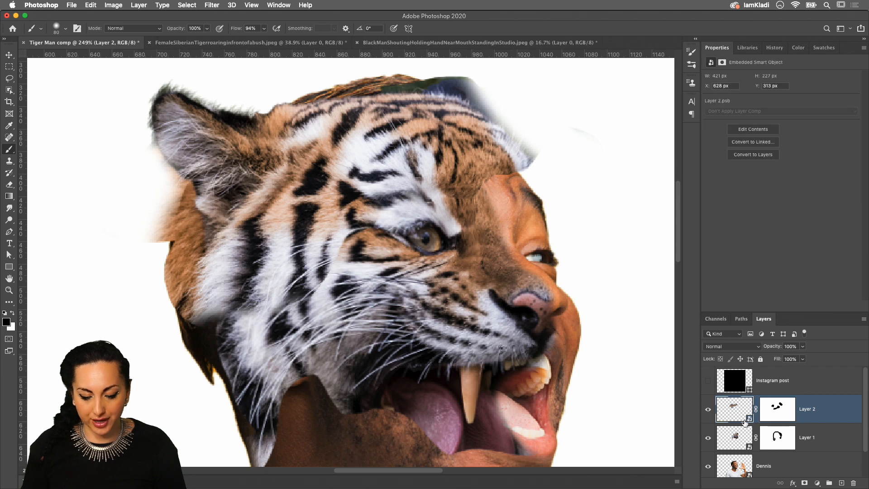
pyautogui.click(210, 4)
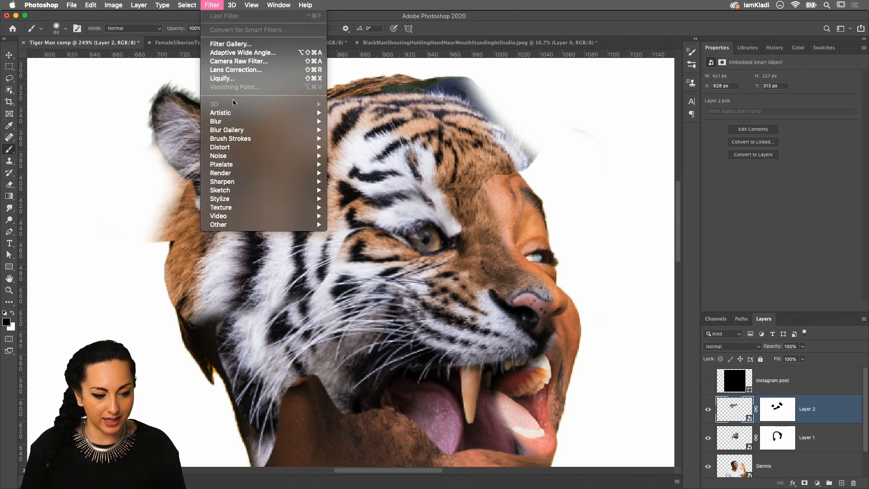
pyautogui.click(231, 78)
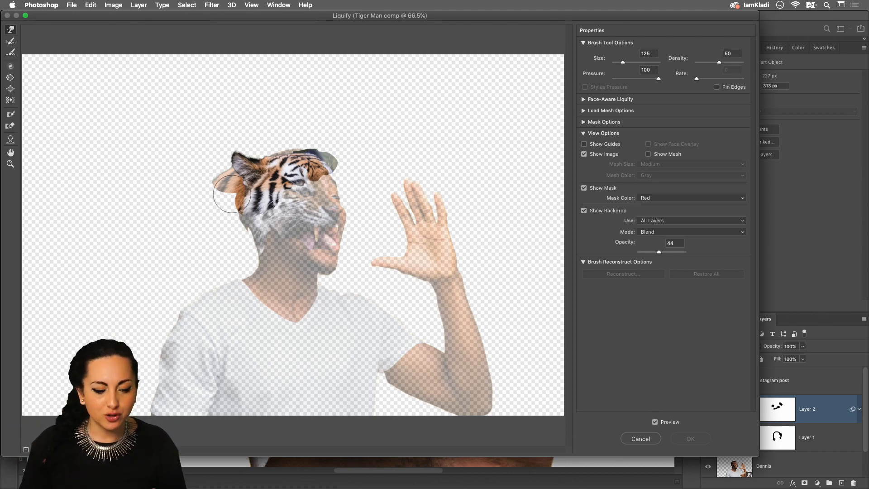
pyautogui.moveTo(237, 192); pyautogui.dragTo(228, 193)
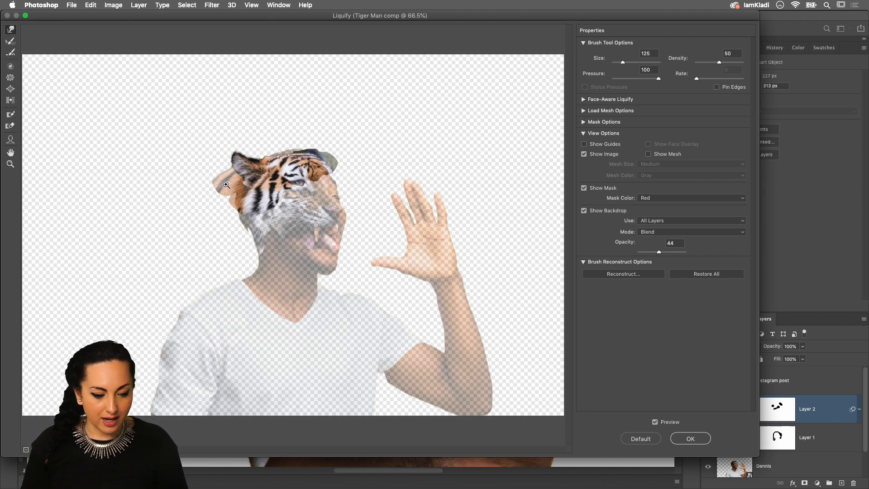
pyautogui.click(660, 278)
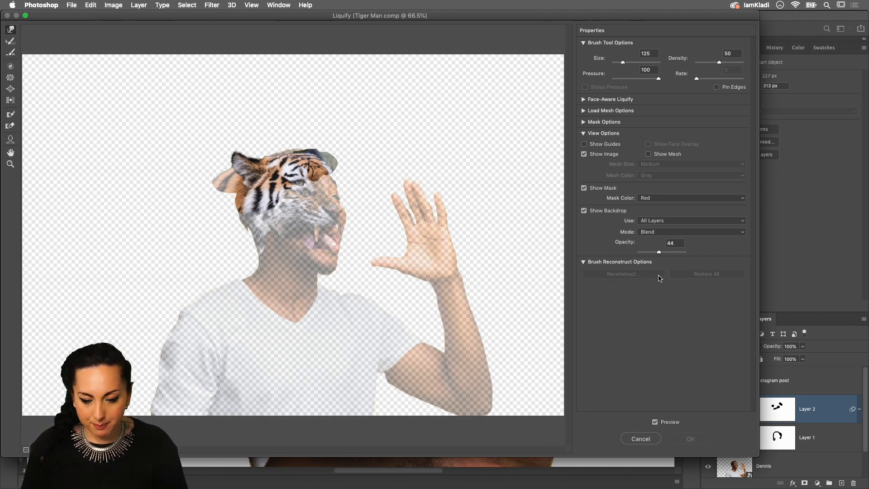
# In Liquify, set the backdrop to show only the Dennis layer in Blend mode at 13% opacity.
pyautogui.click(655, 222)
pyautogui.click(620, 236)
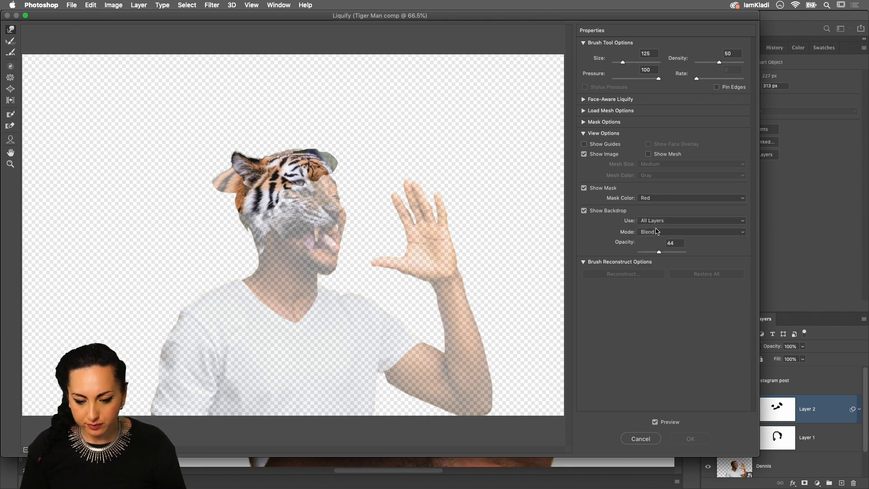
pyautogui.click(660, 221)
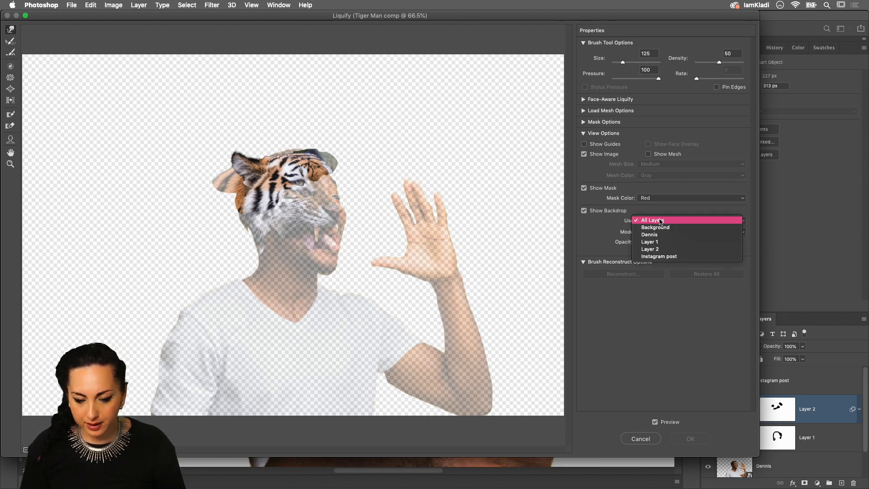
pyautogui.click(676, 235)
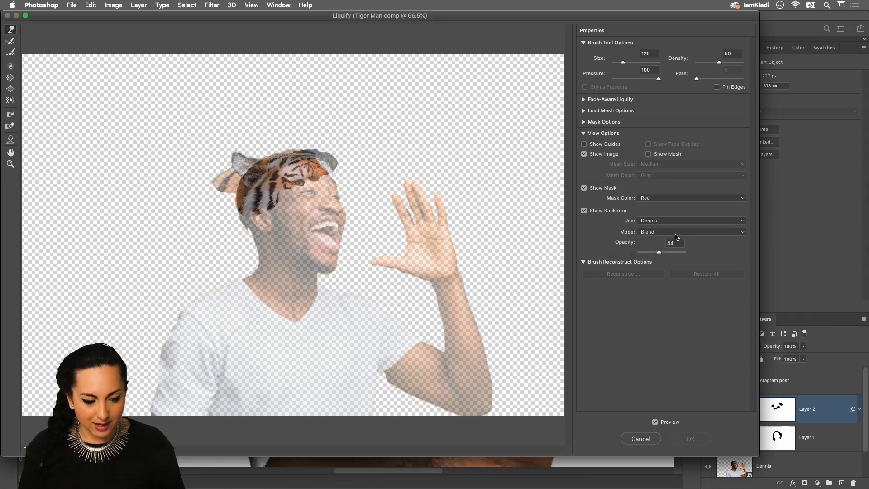
pyautogui.moveTo(660, 252)
pyautogui.mouseDown()
pyautogui.moveTo(679, 250)
pyautogui.moveTo(645, 252)
pyautogui.mouseUp()
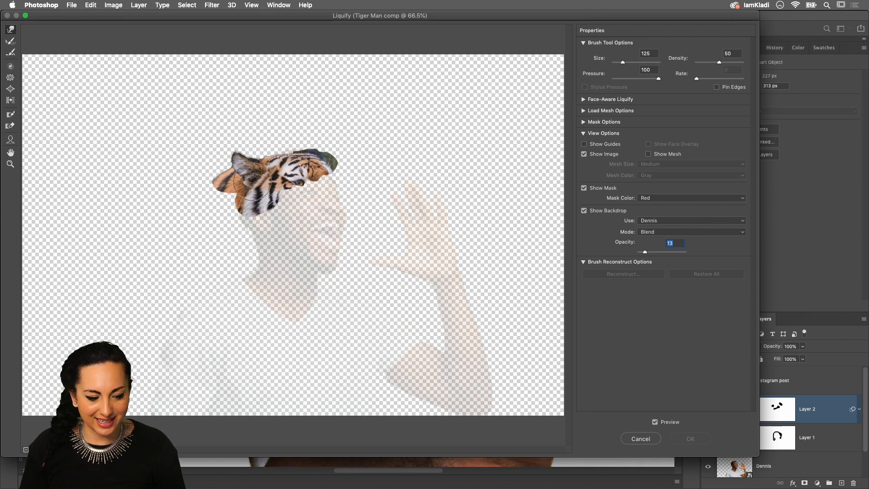
# Warp the orange fur behind the ear outward and down over the back of the head, undo the last strokes, and apply Liquify.
pyautogui.moveTo(234, 191); pyautogui.dragTo(216, 192)
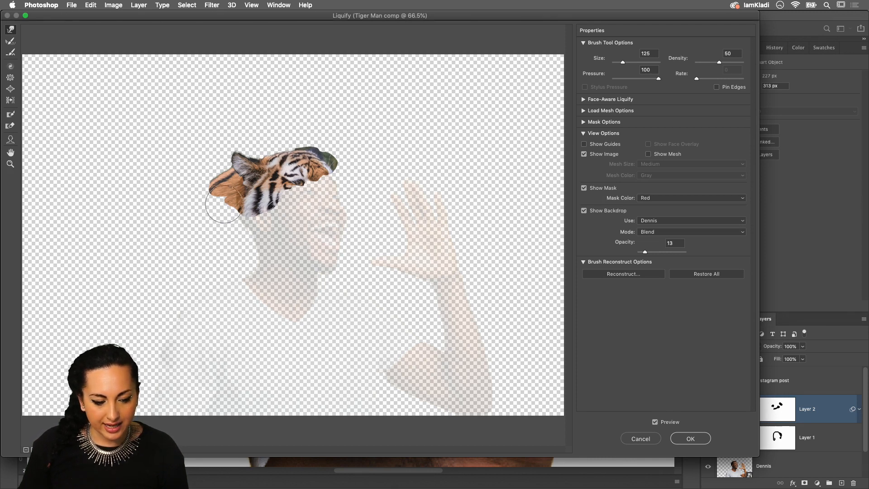
pyautogui.moveTo(230, 215); pyautogui.dragTo(255, 221)
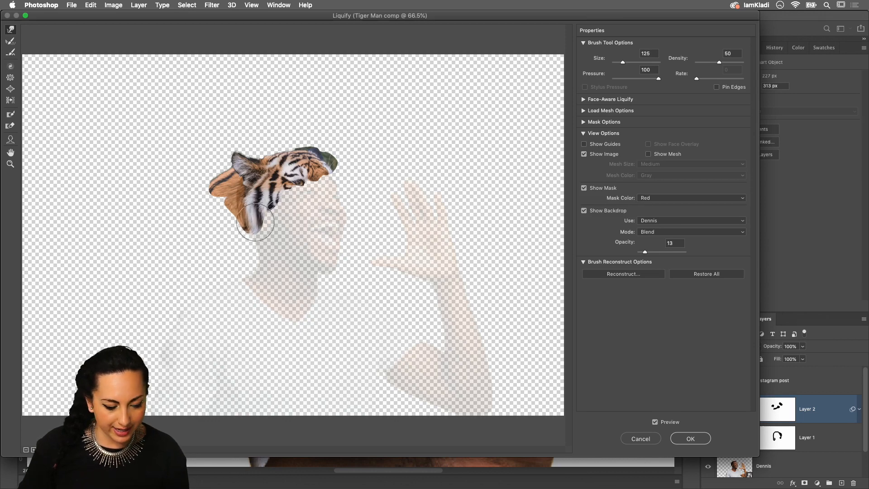
pyautogui.click(33, 450)
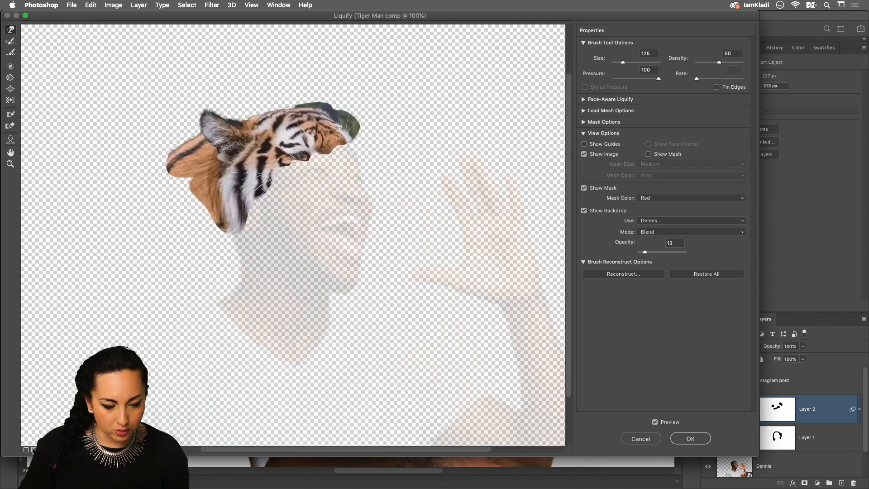
pyautogui.press('super+space')
pyautogui.press('super+z')
pyautogui.press('super+z')
pyautogui.press('super+z')
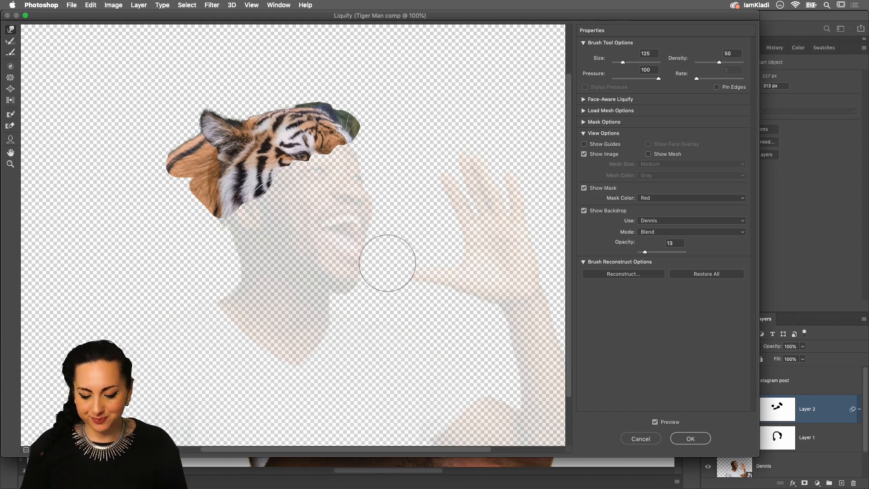
pyautogui.click(696, 440)
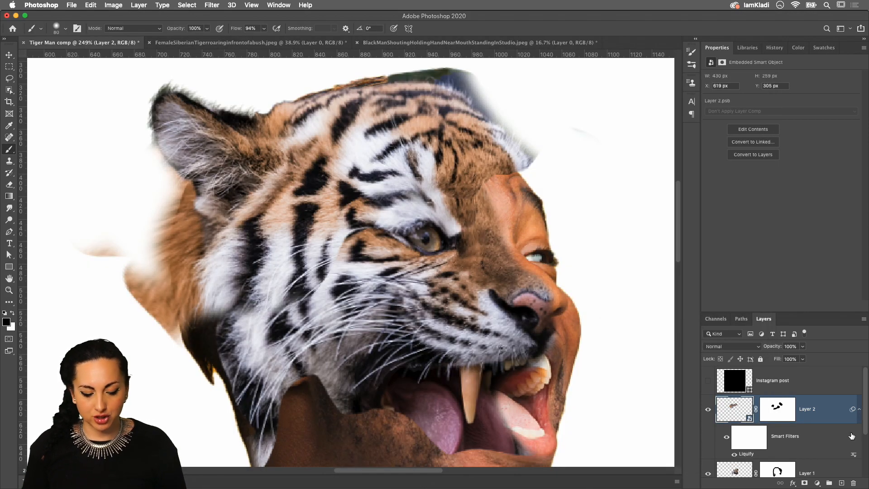
# Toggle the visibility of Layer 2 and its Smart Filters to compare the head with and without the Liquify warp.
pyautogui.scroll(-1, 837, 425)
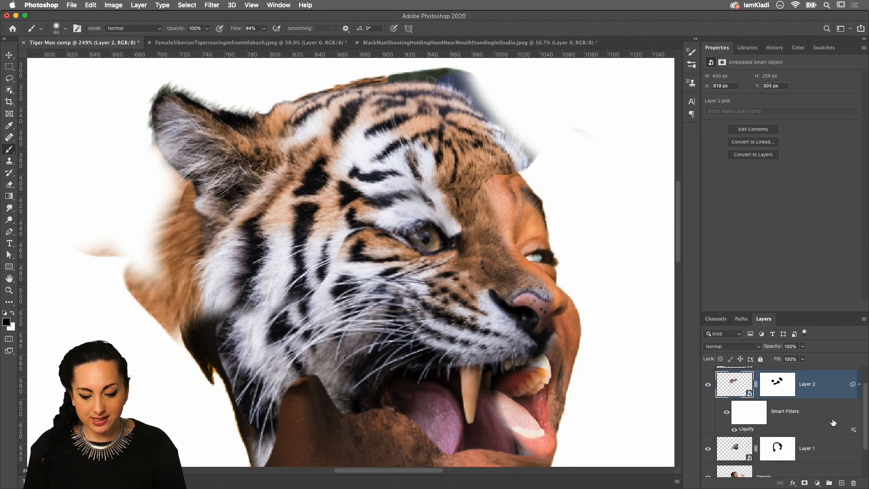
pyautogui.click(726, 413)
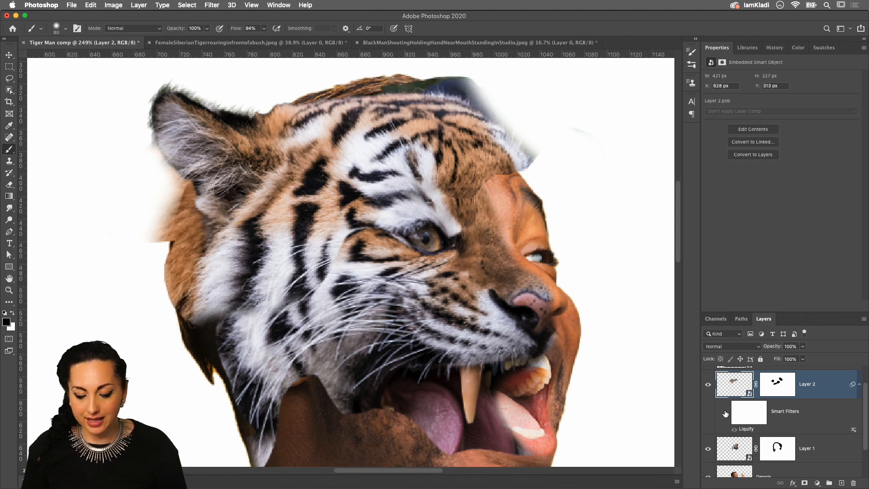
pyautogui.click(725, 412)
pyautogui.click(726, 414)
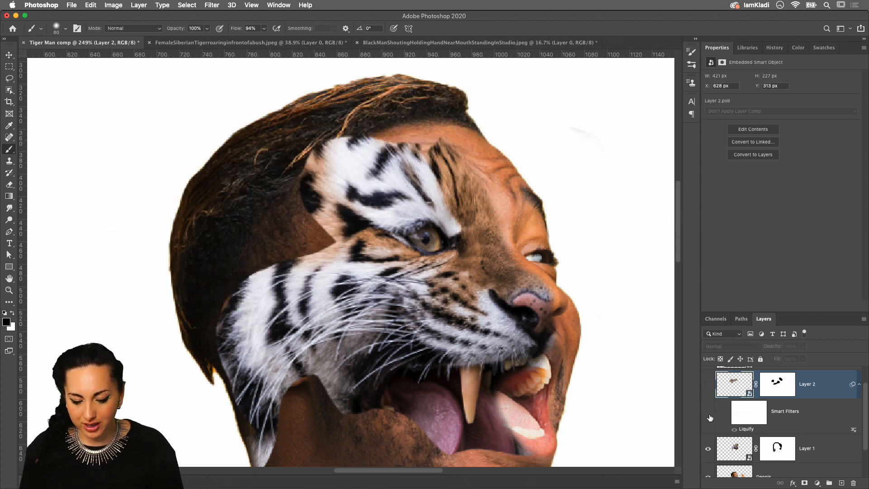
pyautogui.click(708, 385)
pyautogui.click(726, 413)
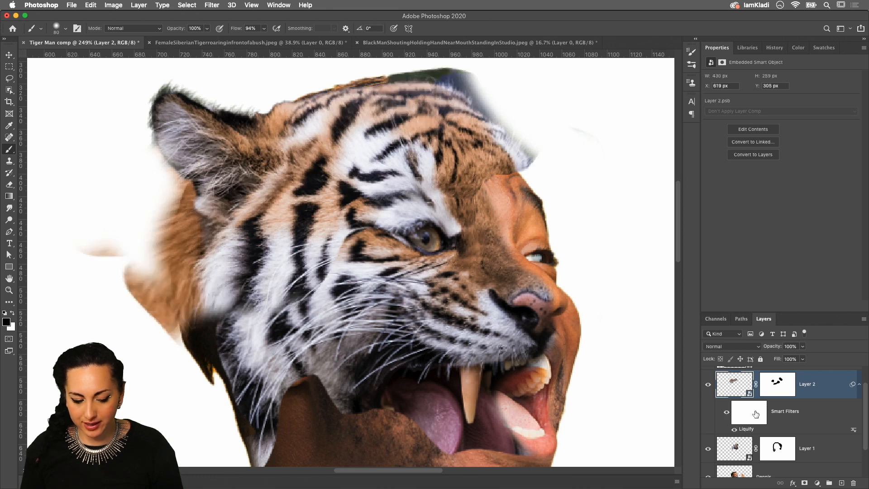
# Paint on Layer 2's mask to hide the stray fur patch and reveal the warped orange fur along the back of the head.
pyautogui.click(779, 385)
pyautogui.press('x')
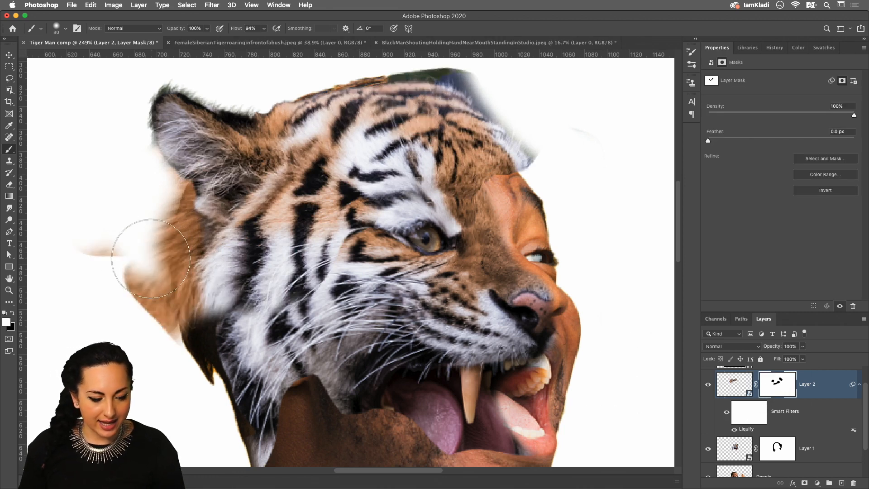
pyautogui.moveTo(93, 248)
pyautogui.mouseDown()
pyautogui.moveTo(104, 291)
pyautogui.moveTo(125, 314)
pyautogui.moveTo(123, 242)
pyautogui.moveTo(132, 344)
pyautogui.moveTo(130, 336)
pyautogui.moveTo(145, 365)
pyautogui.mouseUp()
pyautogui.press('x')
pyautogui.press('x')
pyautogui.moveTo(206, 291)
pyautogui.mouseDown()
pyautogui.moveTo(202, 312)
pyautogui.moveTo(191, 272)
pyautogui.moveTo(213, 234)
pyautogui.moveTo(181, 213)
pyautogui.moveTo(167, 290)
pyautogui.moveTo(237, 348)
pyautogui.moveTo(238, 271)
pyautogui.moveTo(242, 287)
pyautogui.mouseUp()
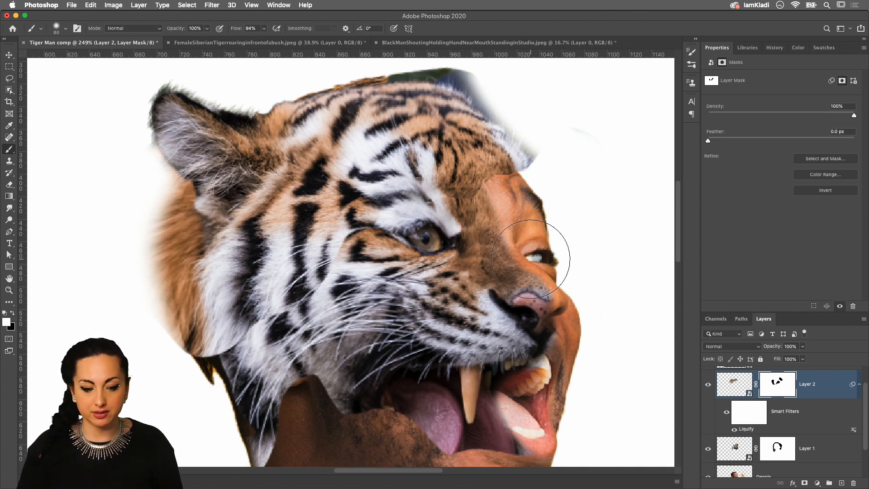
pyautogui.scroll(-5, 531, 259)
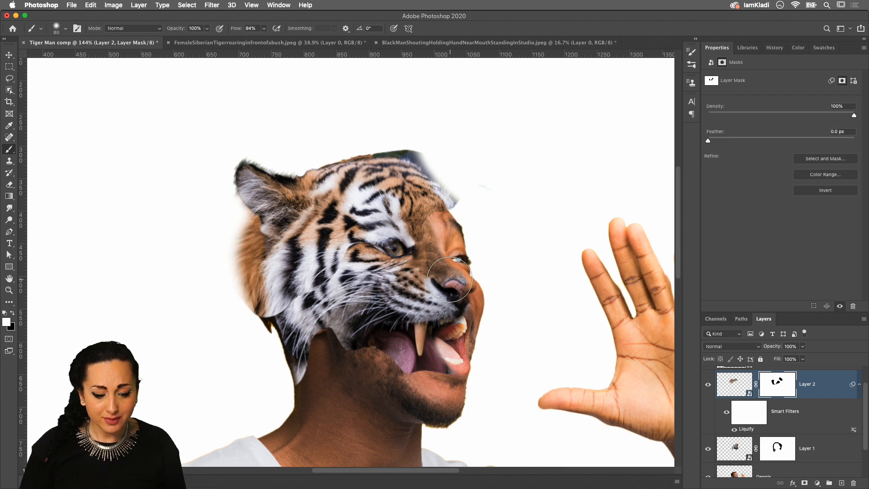
pyautogui.scroll(3, 295, 233)
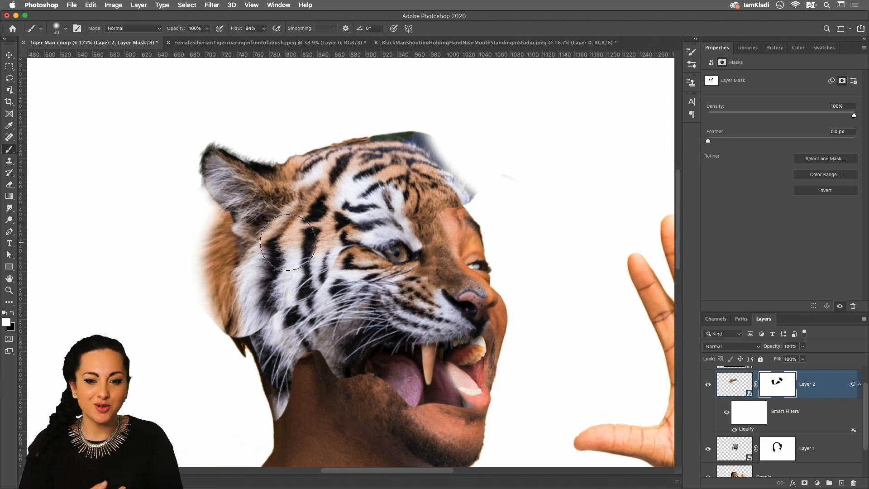
# Choose the recent 15 px hair-like brush, add a new layer above Layer 2, and sample the brown-orange fur colour behind the ear.
pyautogui.press('x')
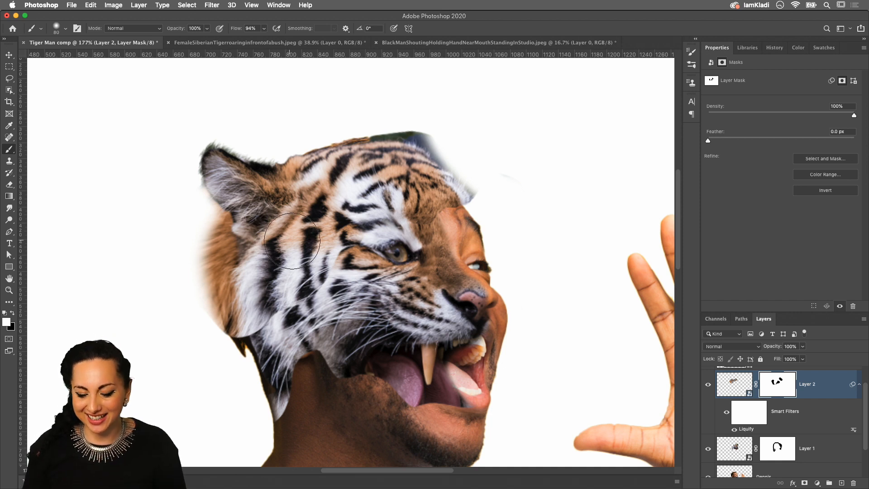
pyautogui.click(741, 388)
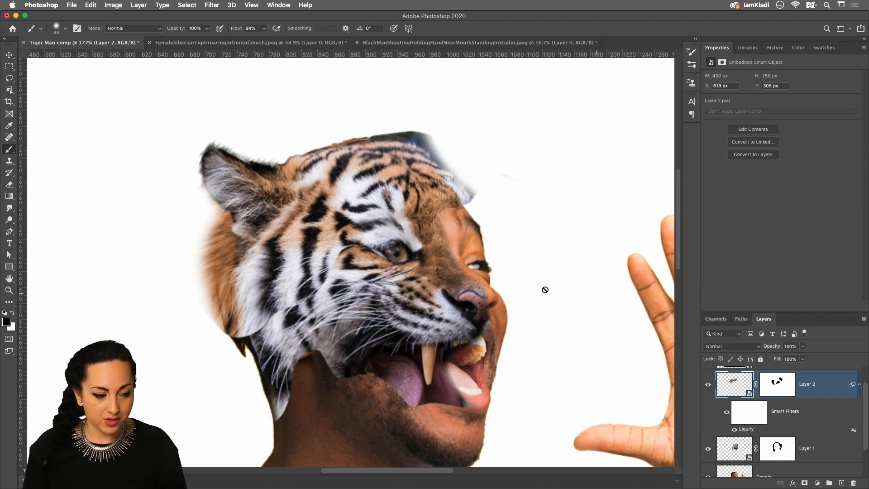
pyautogui.click(66, 29)
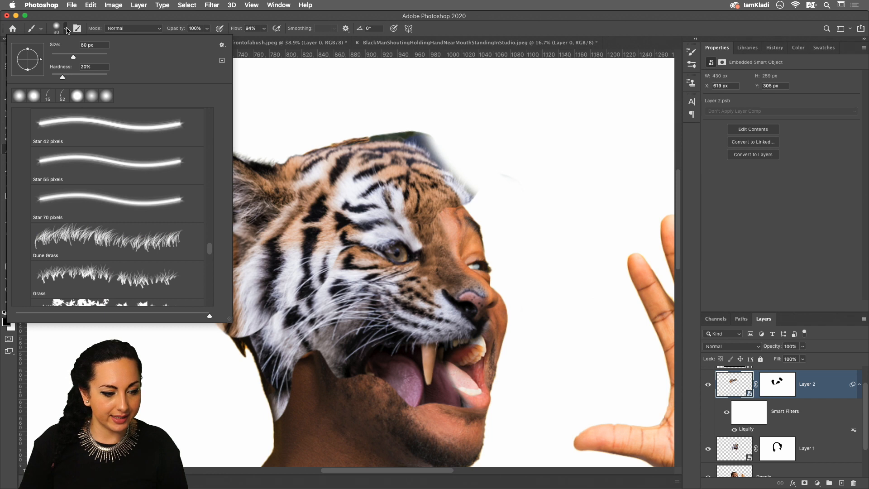
pyautogui.click(48, 95)
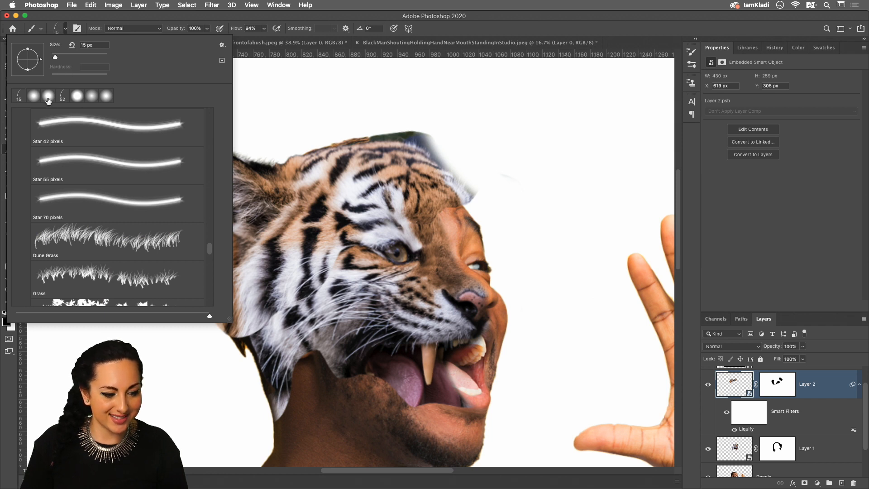
pyautogui.click(718, 388)
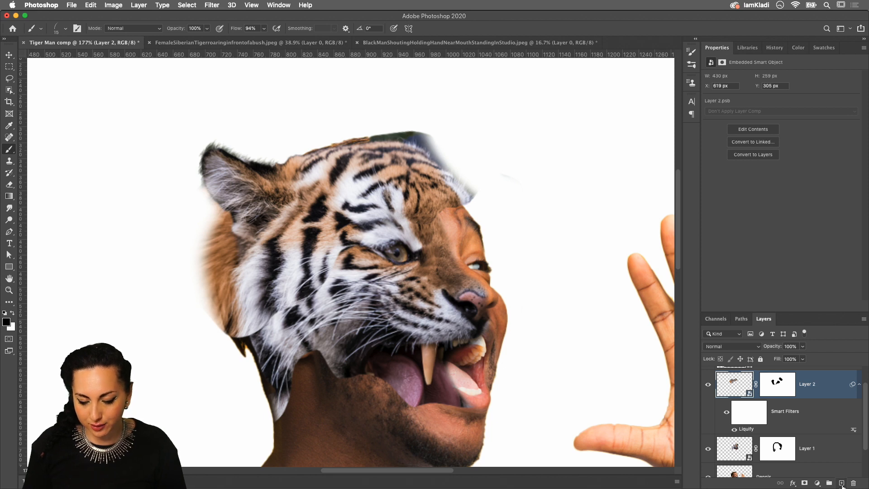
pyautogui.click(842, 484)
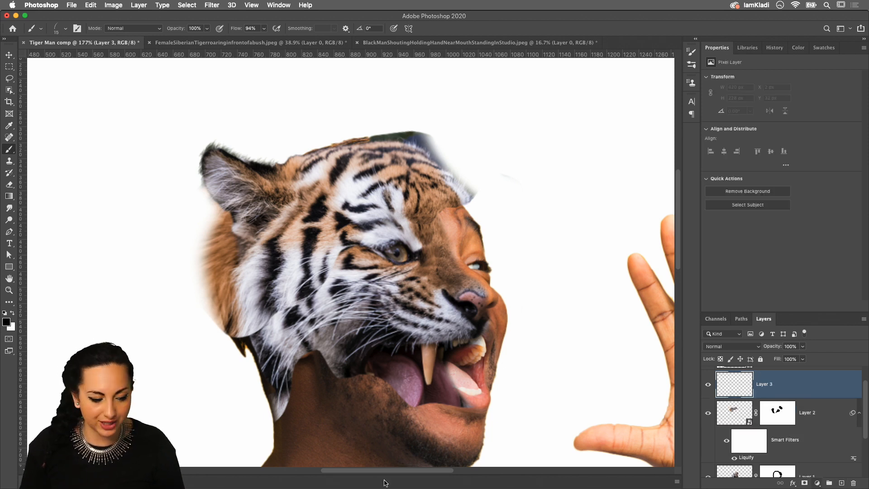
pyautogui.press('i')
pyautogui.click(228, 251)
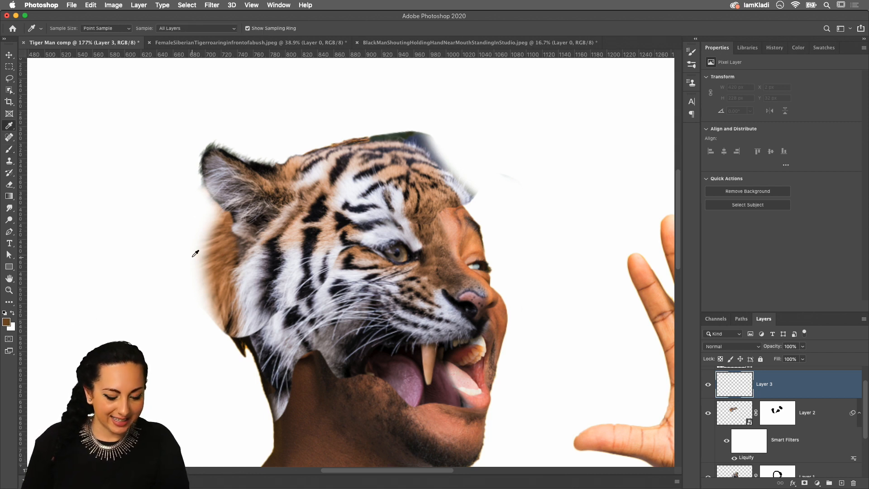
pyautogui.press('b')
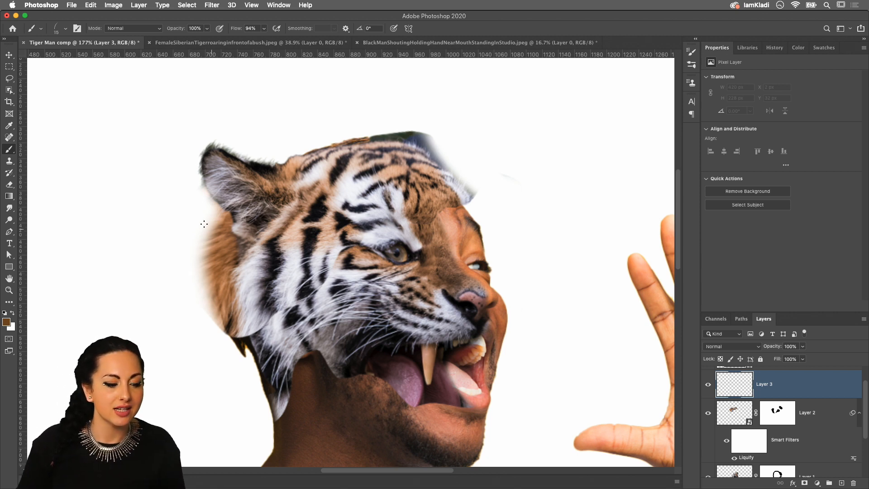
# Look through the brush preset options for importing and adding legacy brushes.
pyautogui.click(65, 29)
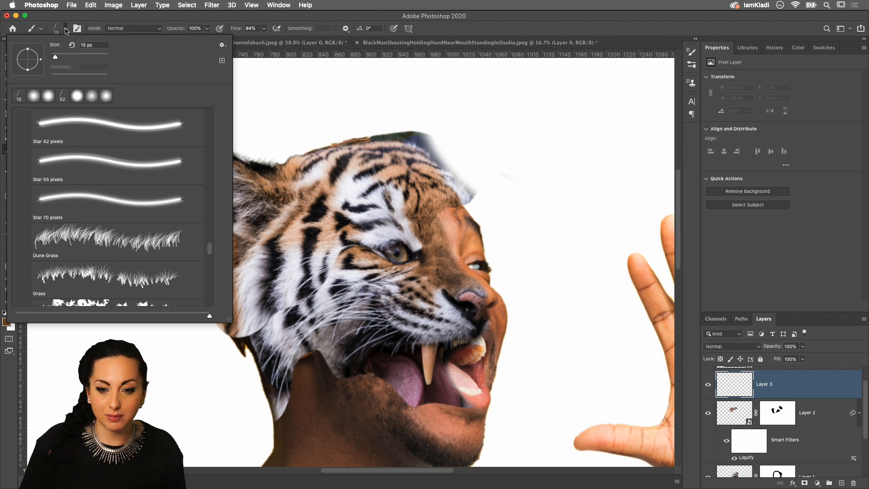
pyautogui.click(222, 45)
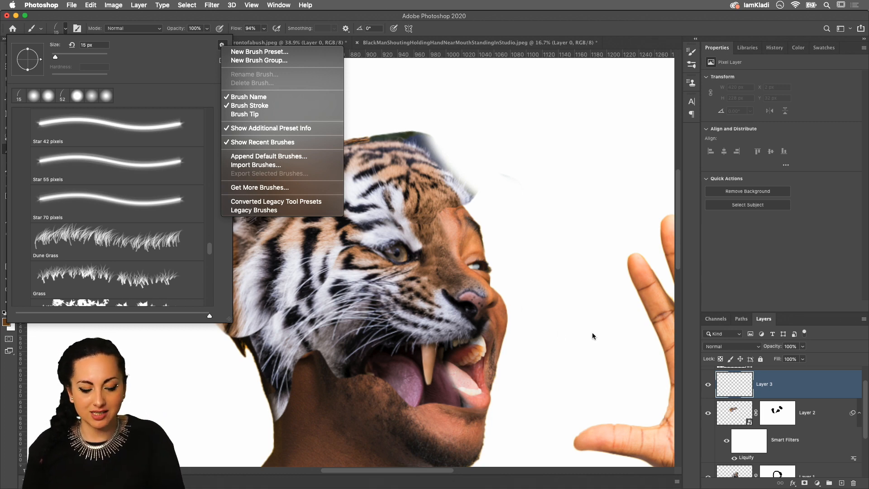
pyautogui.click(561, 308)
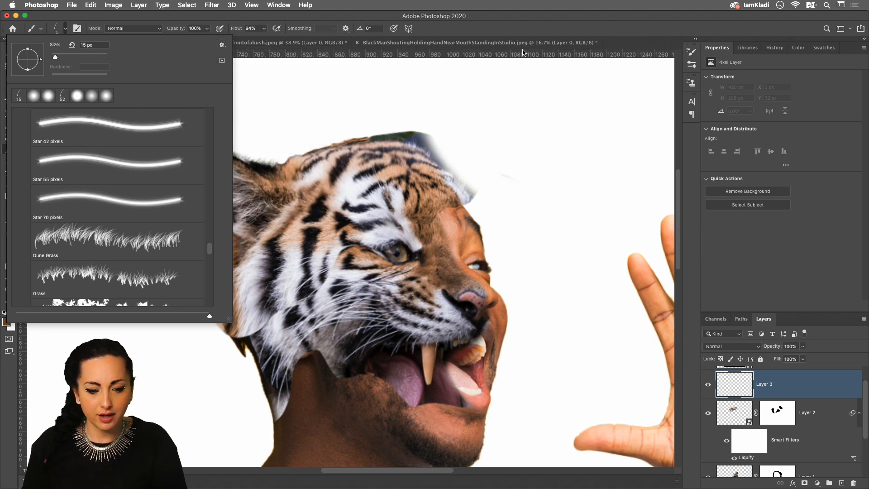
pyautogui.click(523, 33)
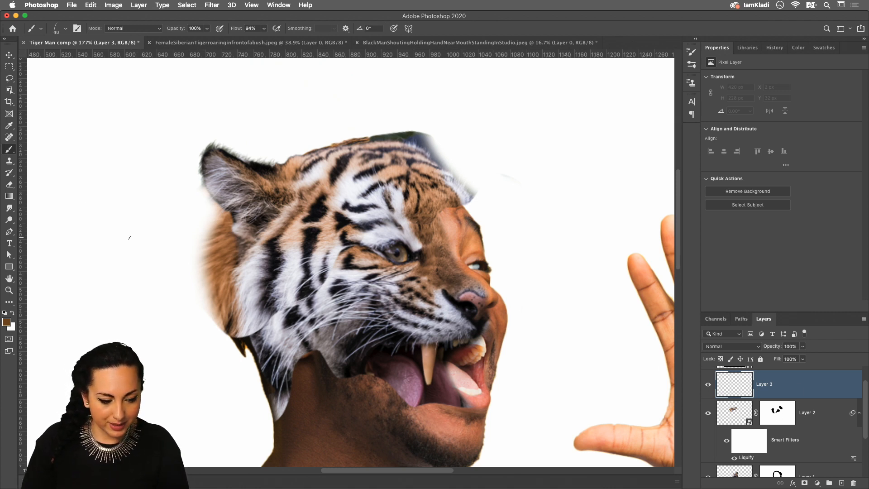
# Try 70 px hair strokes on the back edge of the fur, undo them, and reduce the brush size to 15 px.
pyautogui.moveTo(212, 244); pyautogui.dragTo(210, 253)
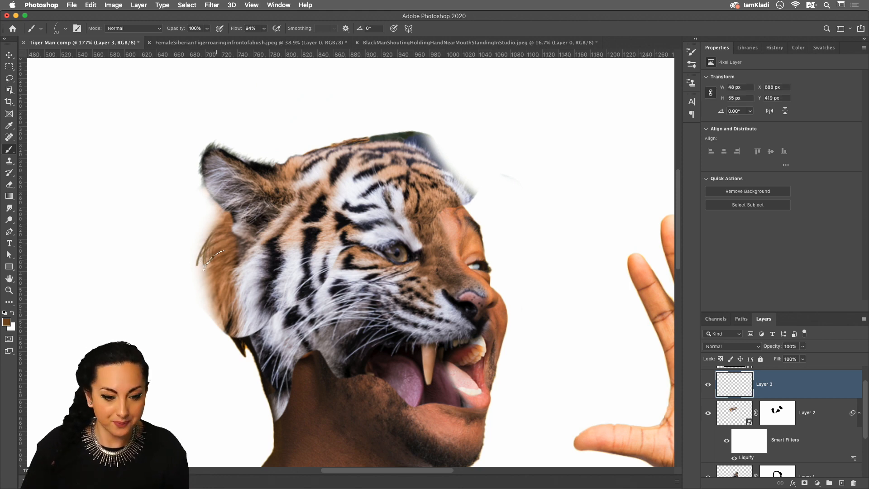
pyautogui.scroll(3, 225, 277)
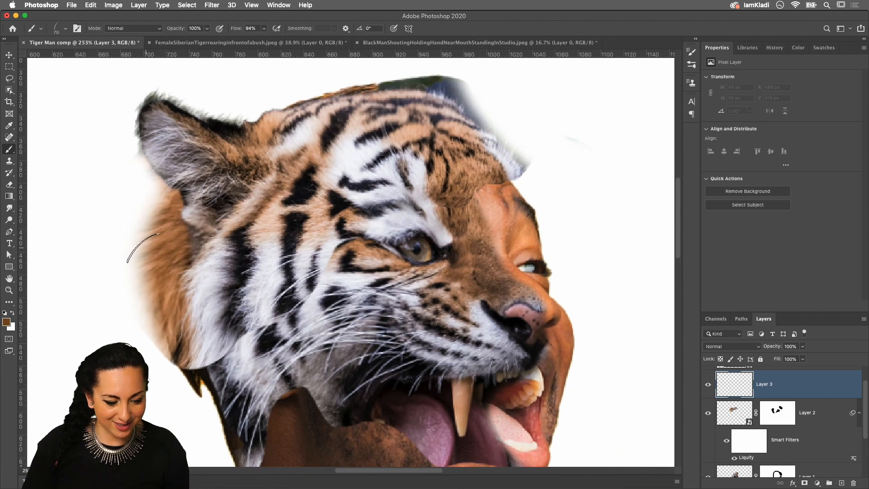
pyautogui.scroll(4, 168, 272)
pyautogui.press('[')
pyautogui.press('[')
pyautogui.press('[')
pyautogui.press('[')
pyautogui.press('[')
pyautogui.press('[')
pyautogui.press('[')
pyautogui.press('[')
pyautogui.press('[')
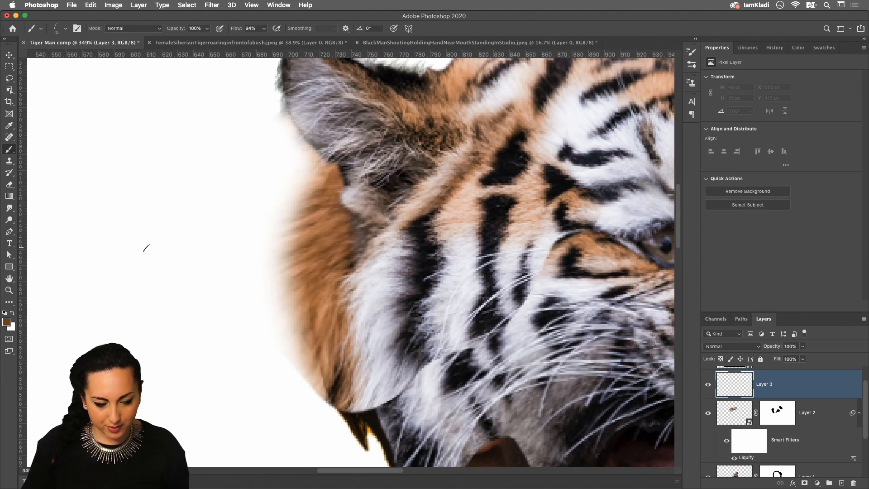
# Paint fine brown hairs on Layer 3 along the soft back edge of the orange fur, from below the ear to the nape.
pyautogui.moveTo(306, 223); pyautogui.dragTo(293, 254)
pyautogui.moveTo(291, 253)
pyautogui.mouseDown()
pyautogui.moveTo(296, 338)
pyautogui.moveTo(318, 395)
pyautogui.mouseUp()
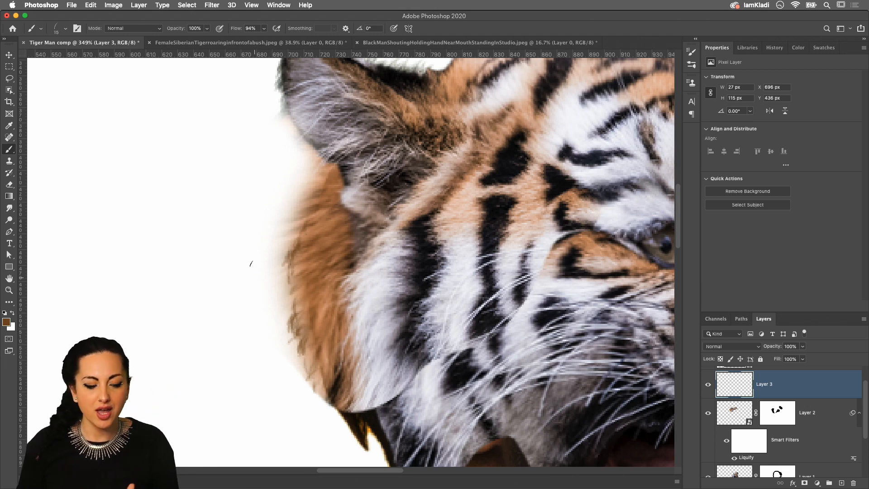
pyautogui.moveTo(301, 204); pyautogui.dragTo(295, 222)
pyautogui.moveTo(315, 191); pyautogui.dragTo(309, 203)
pyautogui.moveTo(330, 179)
pyautogui.mouseDown()
pyautogui.moveTo(324, 192)
pyautogui.moveTo(313, 187)
pyautogui.mouseUp()
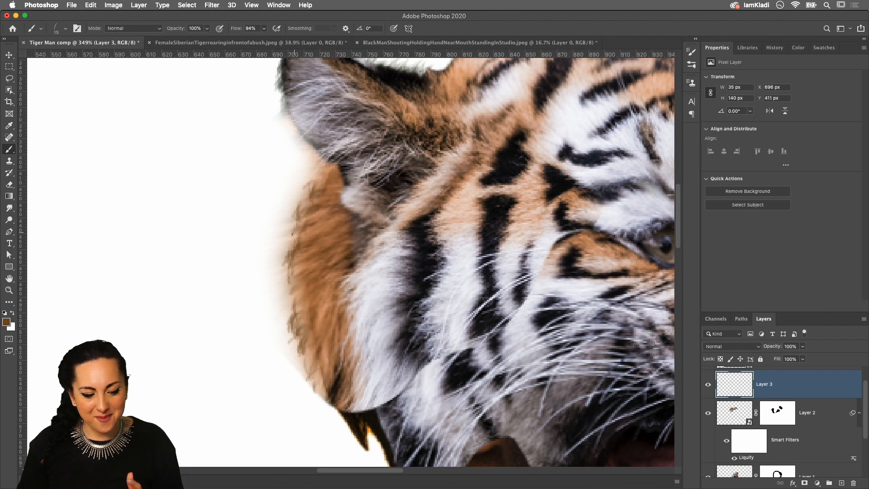
pyautogui.moveTo(289, 247); pyautogui.dragTo(277, 258)
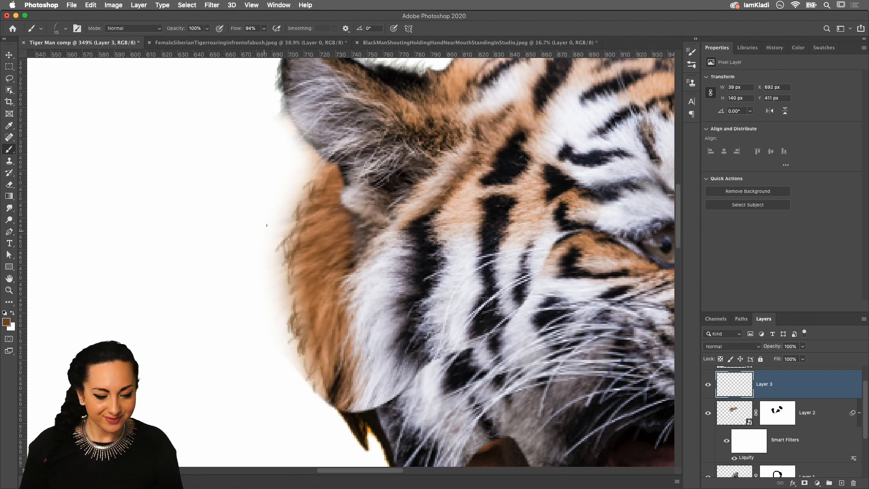
# Add a brown hair below the ear, sample a lighter orange from the fur, and paint lighter hairs along the back edge on Layer 3.
pyautogui.moveTo(302, 193)
pyautogui.mouseDown()
pyautogui.moveTo(320, 164)
pyautogui.moveTo(315, 194)
pyautogui.mouseUp()
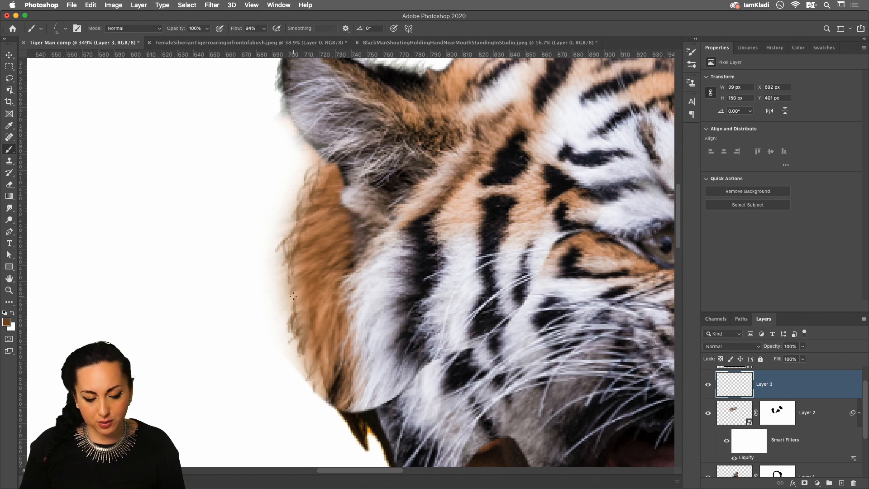
pyautogui.press('i')
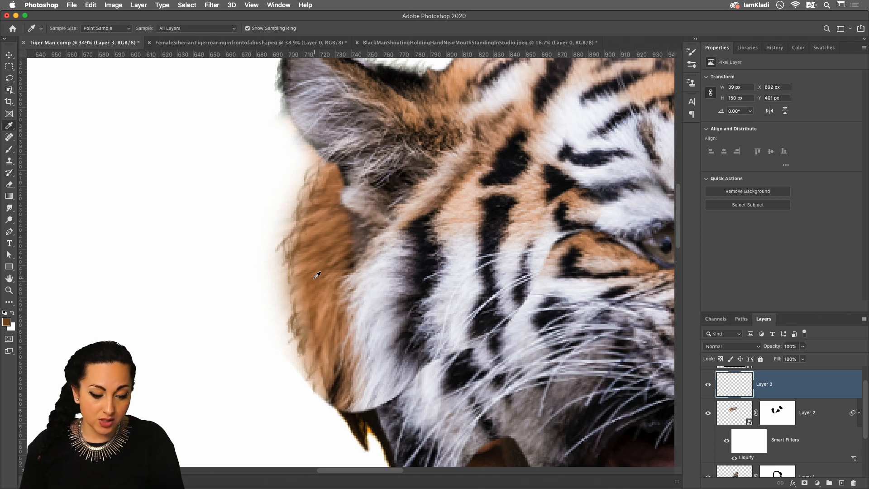
pyautogui.click(305, 286)
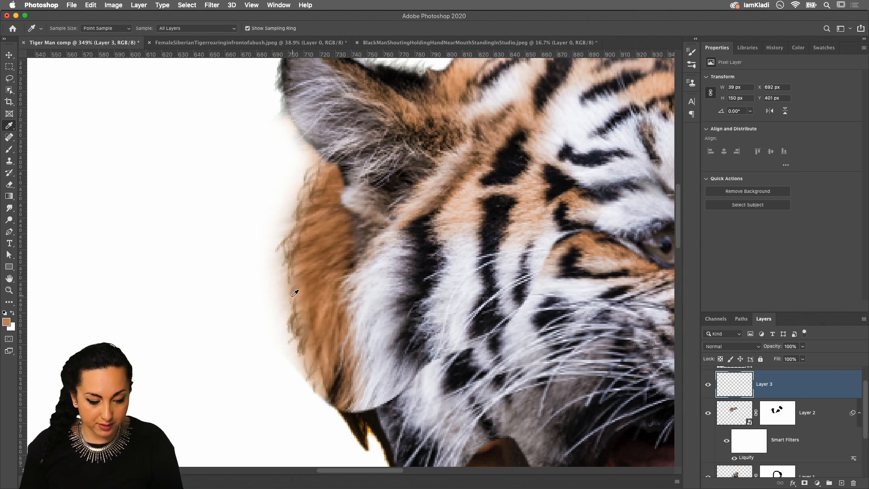
pyautogui.press('b')
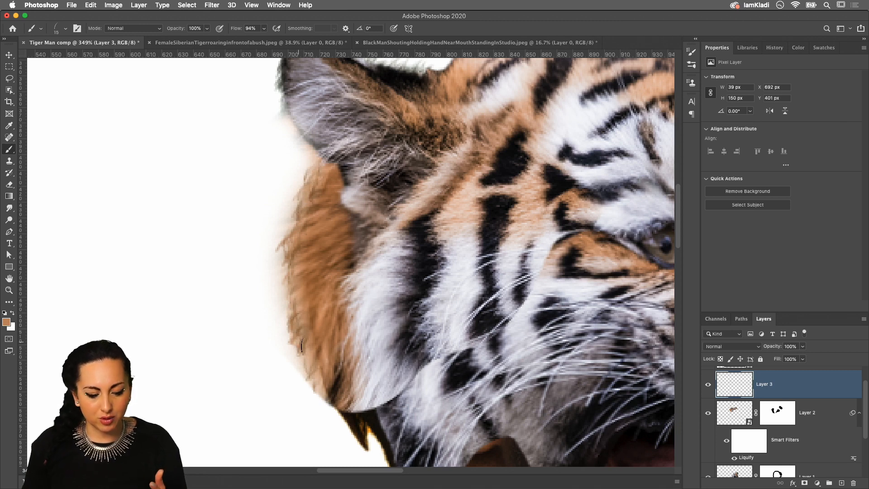
# Sample the dark grey-brown fur below the ear and paint darker hairs along the back edge of the orange fur down to the nape.
pyautogui.press('i')
pyautogui.click(362, 236)
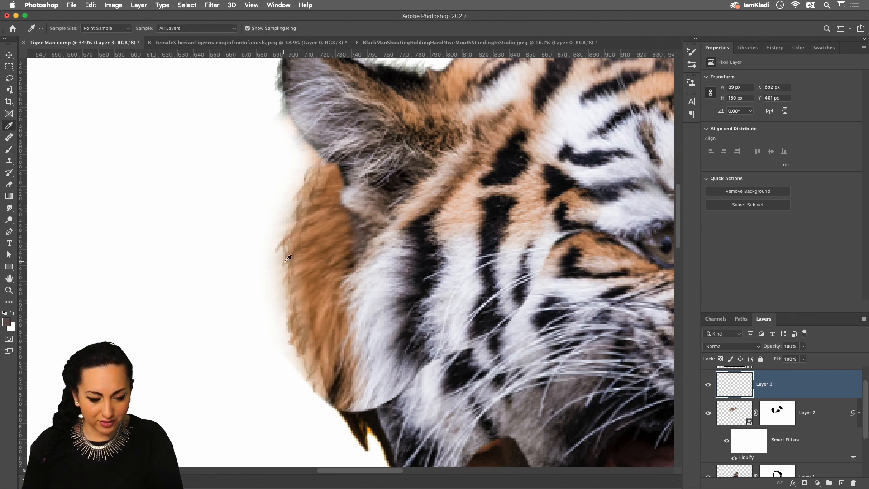
pyautogui.press('b')
pyautogui.moveTo(293, 273)
pyautogui.mouseDown()
pyautogui.moveTo(286, 281)
pyautogui.moveTo(294, 272)
pyautogui.mouseUp()
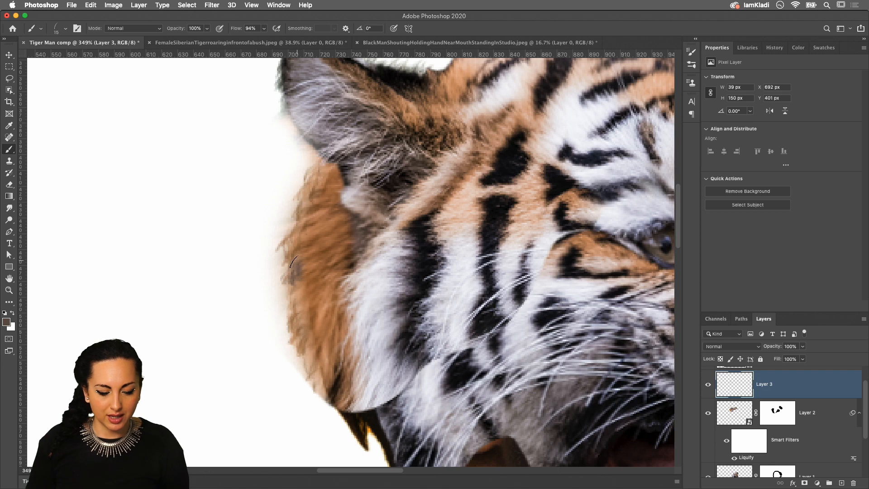
pyautogui.moveTo(299, 281); pyautogui.dragTo(293, 300)
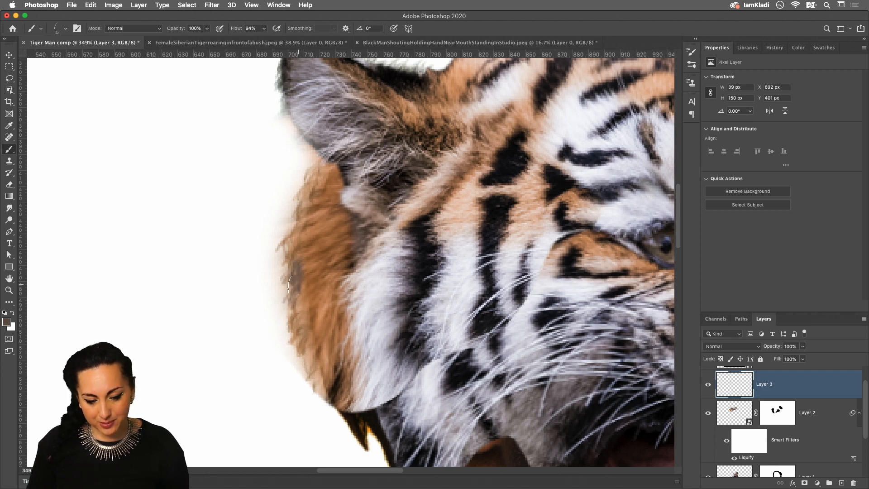
pyautogui.moveTo(318, 365)
pyautogui.mouseDown()
pyautogui.moveTo(314, 373)
pyautogui.moveTo(309, 361)
pyautogui.mouseUp()
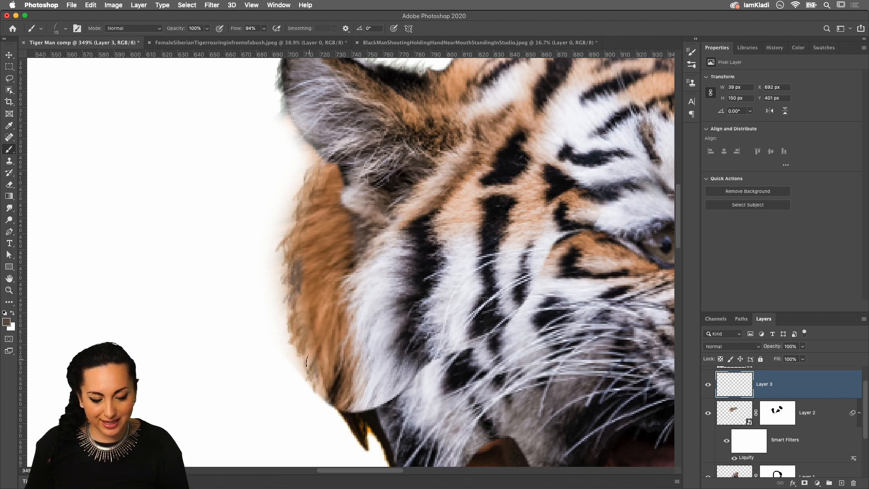
# Try a dark hair stroke over the white cheek fur and undo it.
pyautogui.moveTo(388, 296); pyautogui.dragTo(377, 373)
pyautogui.press('super+z')
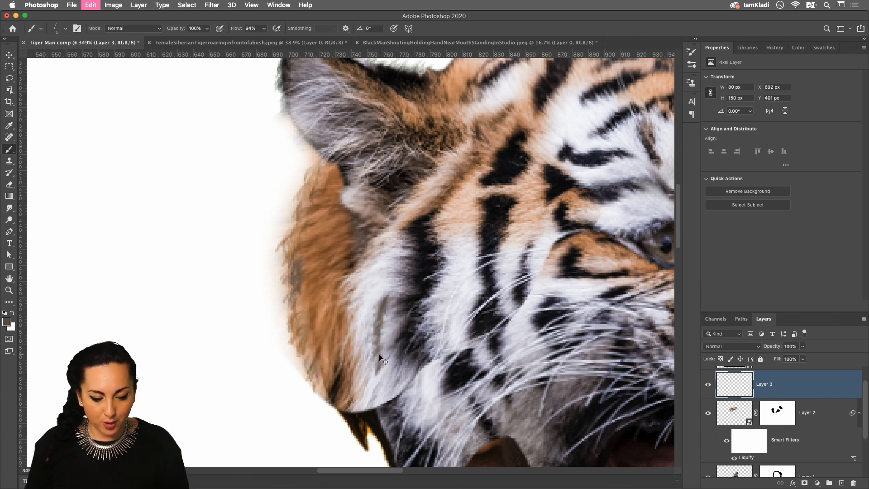
# Paint short grey-brown hairs on Layer 3 along the top of the head, where the fur meets the inner base of the ear.
pyautogui.moveTo(393, 233); pyautogui.dragTo(386, 378)
pyautogui.moveTo(433, 224)
pyautogui.mouseDown()
pyautogui.moveTo(415, 216)
pyautogui.moveTo(441, 206)
pyautogui.mouseUp()
pyautogui.moveTo(434, 215)
pyautogui.mouseDown()
pyautogui.moveTo(457, 192)
pyautogui.moveTo(485, 187)
pyautogui.moveTo(447, 208)
pyautogui.moveTo(385, 220)
pyautogui.moveTo(349, 200)
pyautogui.mouseUp()
pyautogui.hscroll(3, 393, 231)
pyautogui.scroll(1, 394, 231)
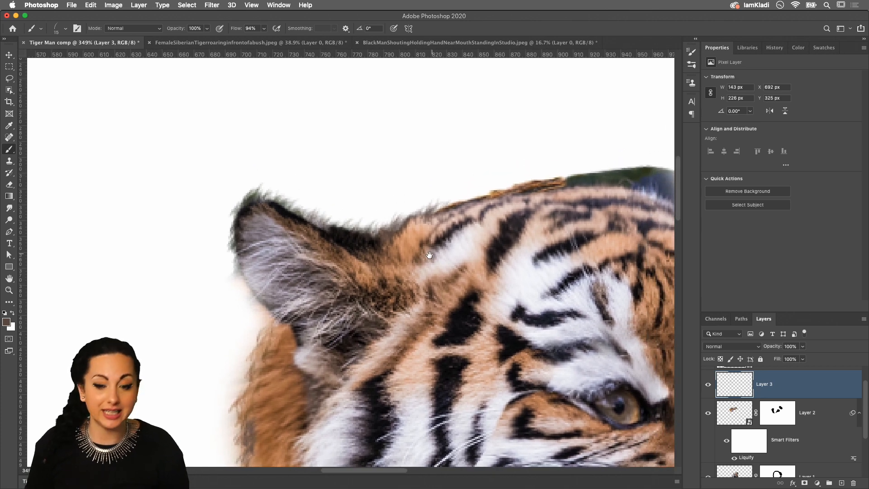
pyautogui.click(412, 206)
pyautogui.moveTo(400, 212); pyautogui.dragTo(410, 209)
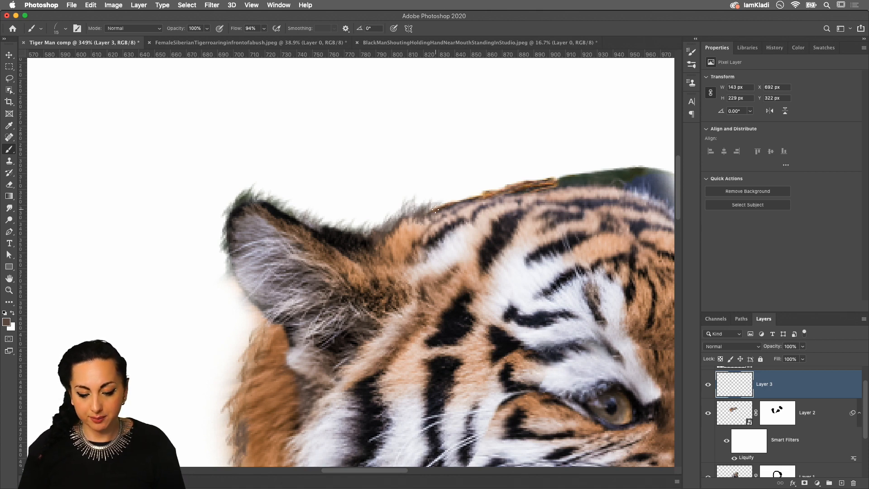
pyautogui.press('super+minus')
pyautogui.press('super+minus')
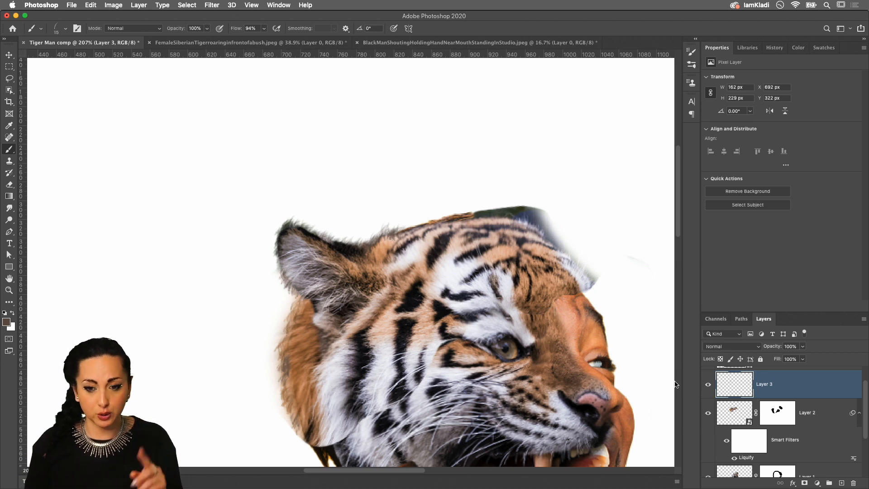
# Switch to Finder and preview the Daredevil reference screenshot in the PS Composite folder.
pyautogui.moveTo(372, 487)
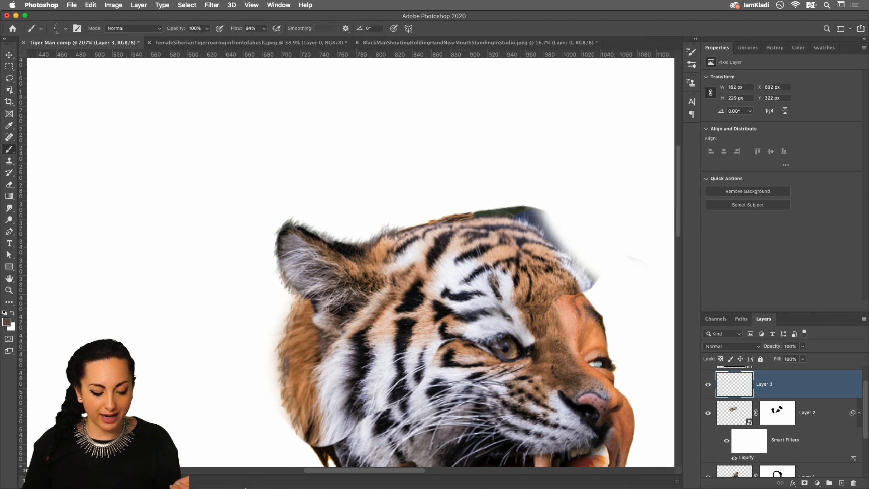
pyautogui.moveTo(271, 488)
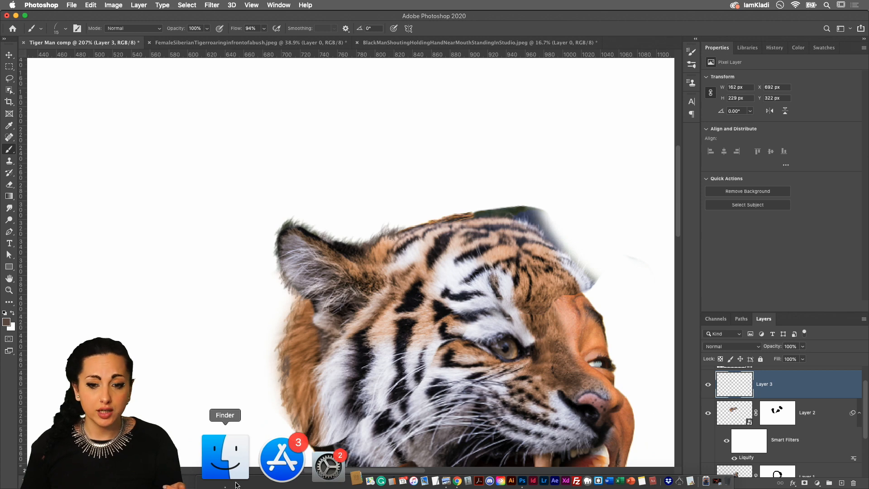
pyautogui.click(232, 457)
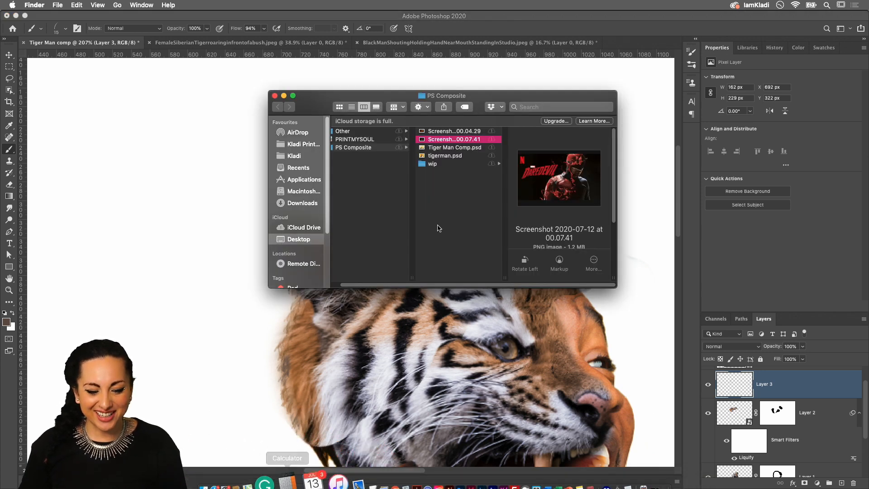
pyautogui.press('space')
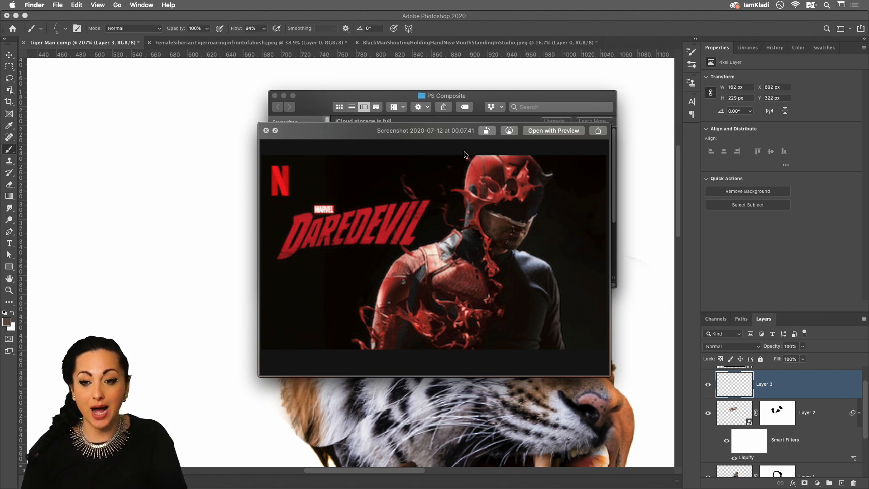
pyautogui.click(267, 131)
# Preview the finished Tiger Man Comp.psd composite in the PS Composite folder.
pyautogui.click(436, 149)
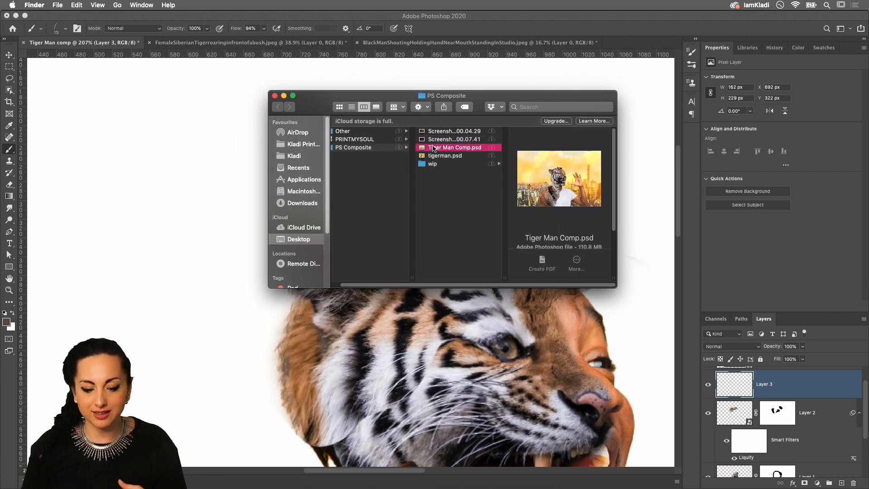
pyautogui.click(439, 153)
pyautogui.click(438, 150)
pyautogui.press('space')
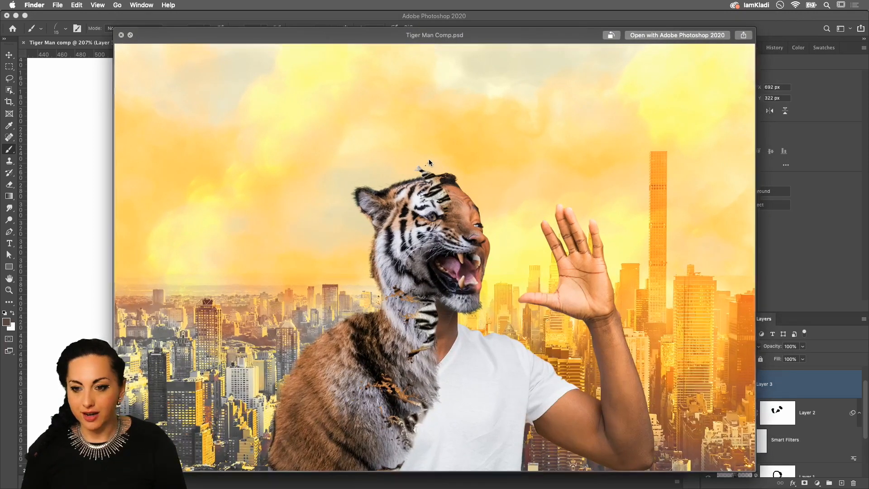
pyautogui.press('space')
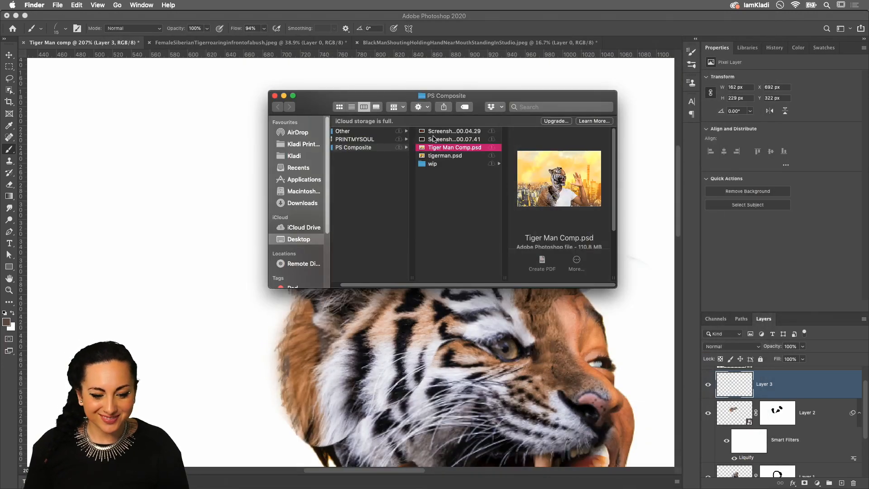
# Preview the Daredevil screenshot again and the Lucifer screenshot as composite references.
pyautogui.click(435, 139)
pyautogui.press('space')
pyautogui.press('space')
pyautogui.press('space')
pyautogui.press('space')
pyautogui.click(437, 131)
pyautogui.press('space')
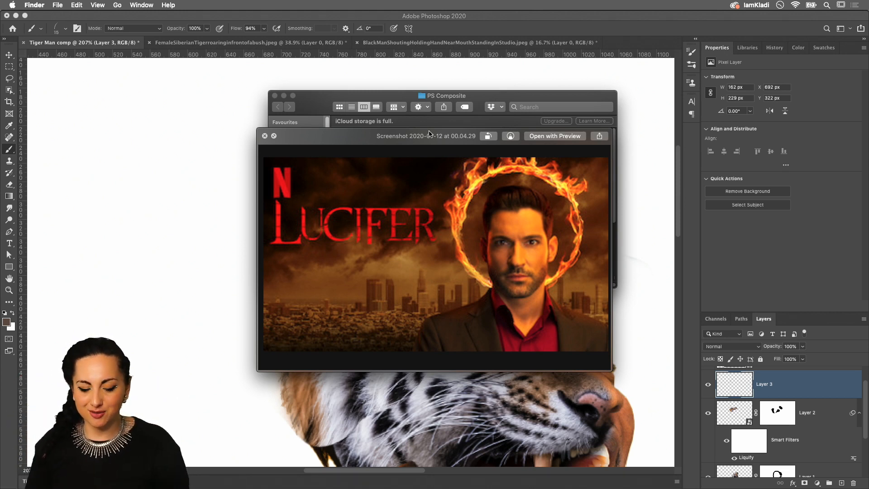
pyautogui.click(265, 136)
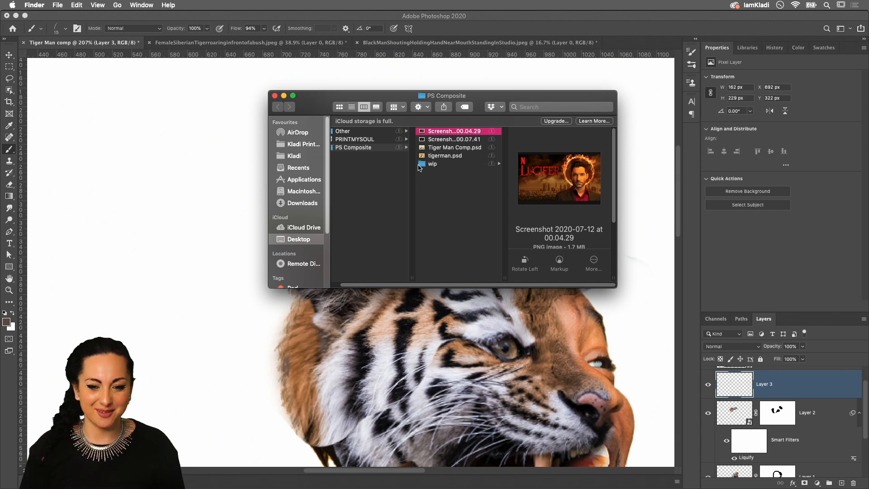
# Return to Photoshop, select the layer mask of Layer 2, and choose the recent soft round brush.
pyautogui.click(691, 379)
pyautogui.moveTo(657, 371); pyautogui.dragTo(600, 303)
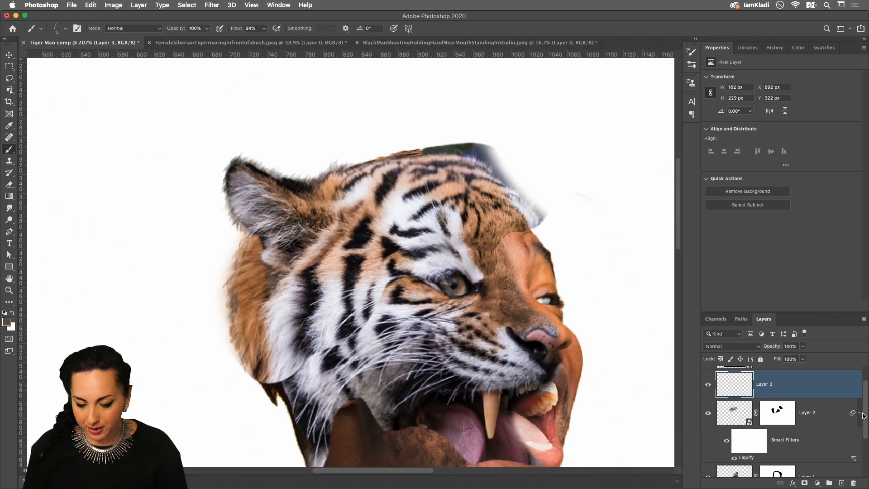
pyautogui.click(781, 413)
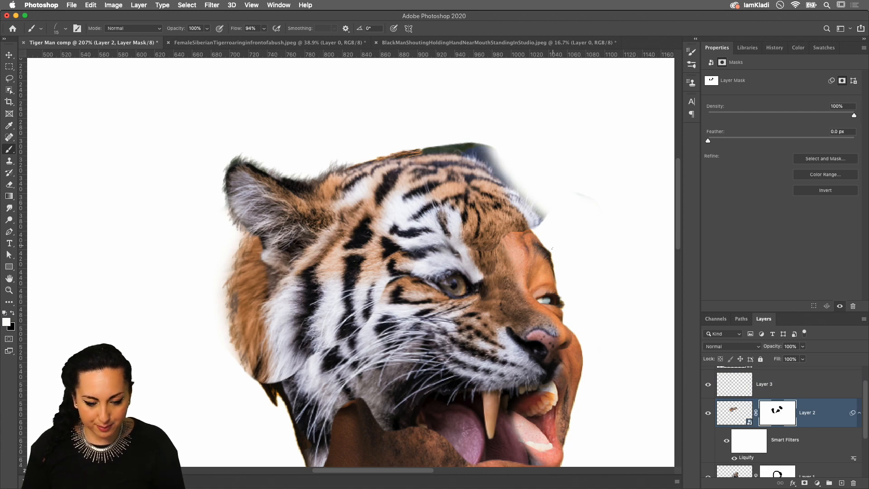
pyautogui.click(66, 28)
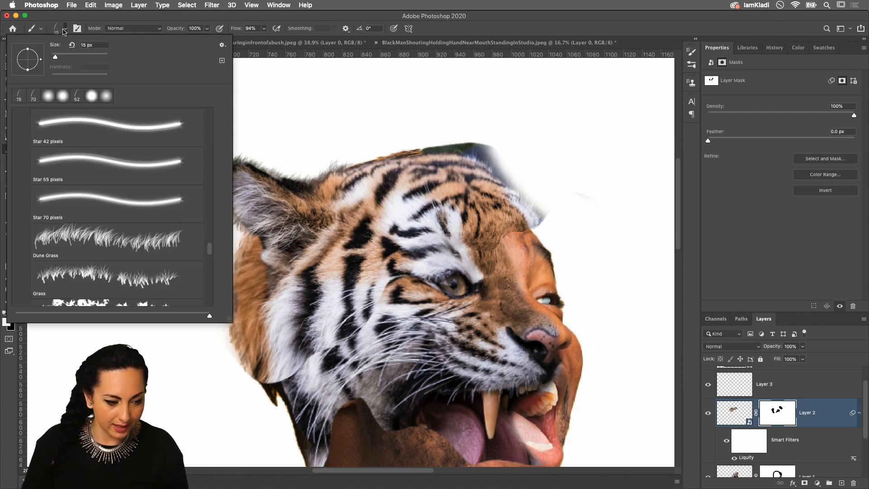
pyautogui.click(50, 97)
# Paint black with a 35 px soft brush on Layer 2's mask to hide the leftover background and fur over the man's hair and forehead.
pyautogui.moveTo(546, 215)
pyautogui.mouseDown()
pyautogui.moveTo(522, 197)
pyautogui.moveTo(547, 221)
pyautogui.moveTo(530, 222)
pyautogui.moveTo(520, 202)
pyautogui.moveTo(507, 235)
pyautogui.moveTo(448, 148)
pyautogui.moveTo(497, 147)
pyautogui.moveTo(486, 146)
pyautogui.moveTo(531, 190)
pyautogui.moveTo(547, 224)
pyautogui.mouseUp()
pyautogui.press('x')
pyautogui.press(']')
pyautogui.press(']')
pyautogui.moveTo(501, 183)
pyautogui.mouseDown()
pyautogui.moveTo(492, 157)
pyautogui.moveTo(420, 138)
pyautogui.mouseUp()
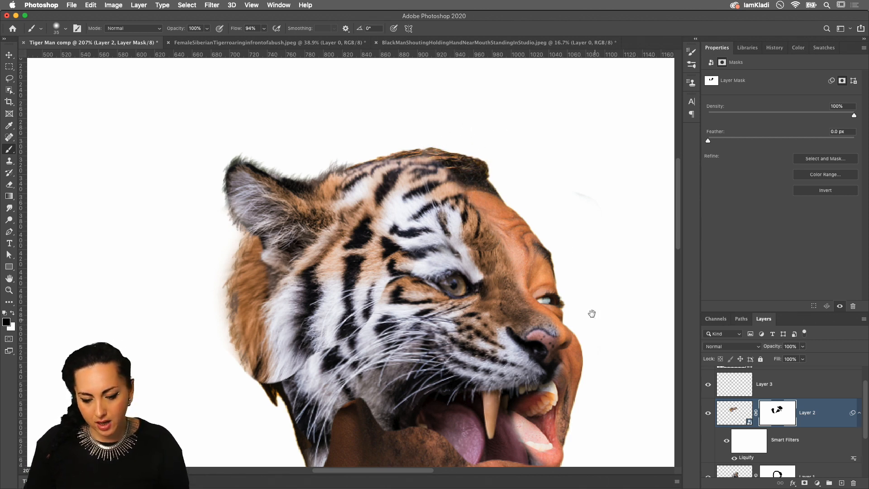
pyautogui.scroll(-5, 593, 316)
pyautogui.hscroll(4, 594, 317)
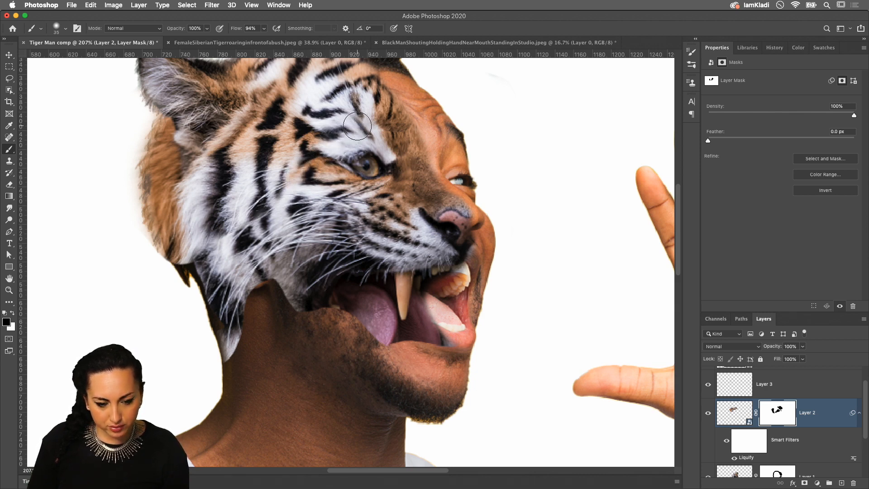
pyautogui.moveTo(367, 131); pyautogui.dragTo(405, 136)
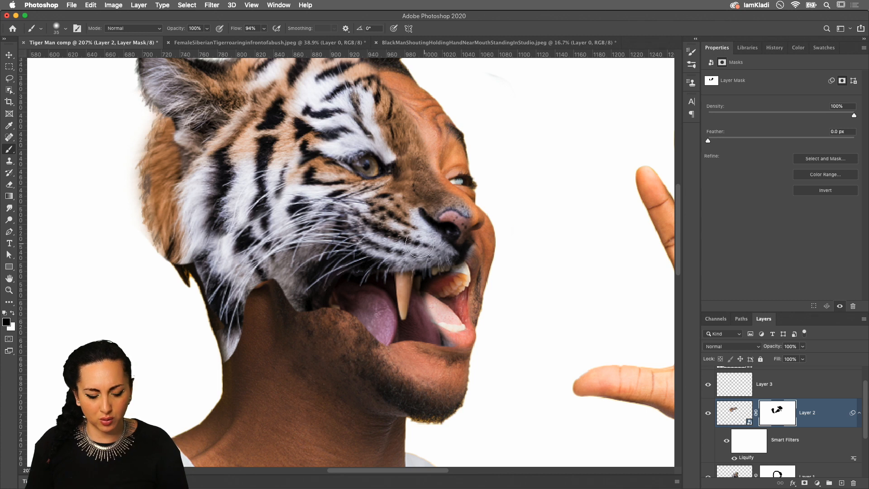
# Add a layer mask to the man's photo layer and paint out his hair showing above the tiger's head.
pyautogui.scroll(5, 383, 142)
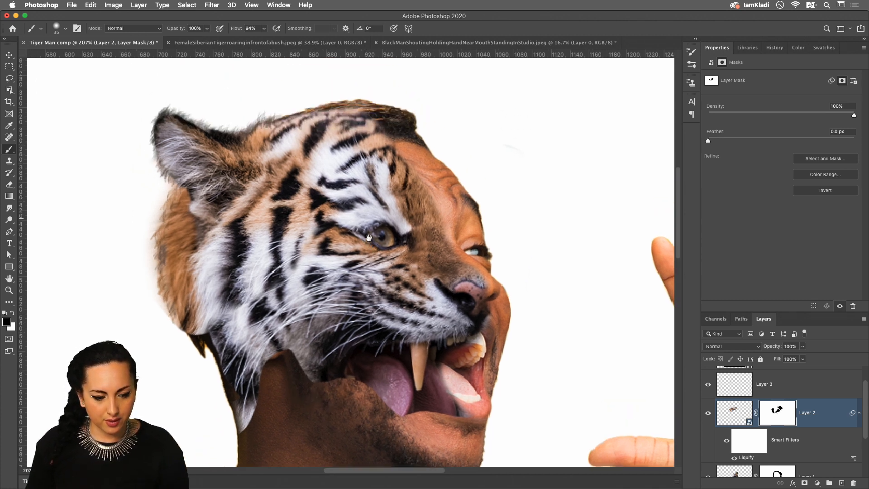
pyautogui.scroll(-2, 808, 439)
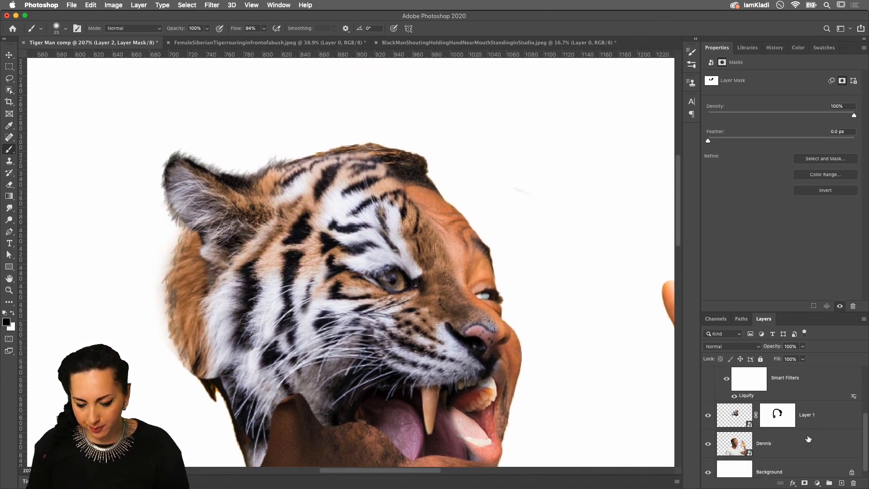
pyautogui.click(761, 448)
pyautogui.click(806, 482)
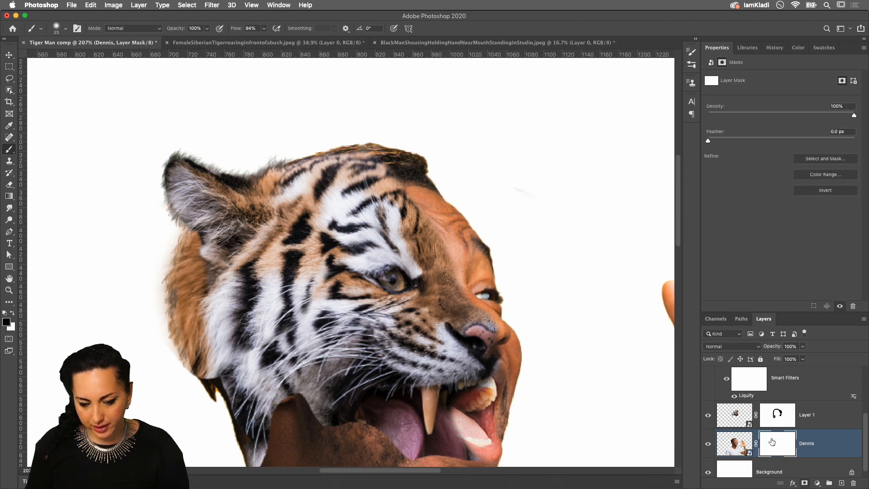
pyautogui.moveTo(338, 146)
pyautogui.mouseDown()
pyautogui.moveTo(342, 137)
pyautogui.moveTo(382, 133)
pyautogui.moveTo(270, 157)
pyautogui.mouseUp()
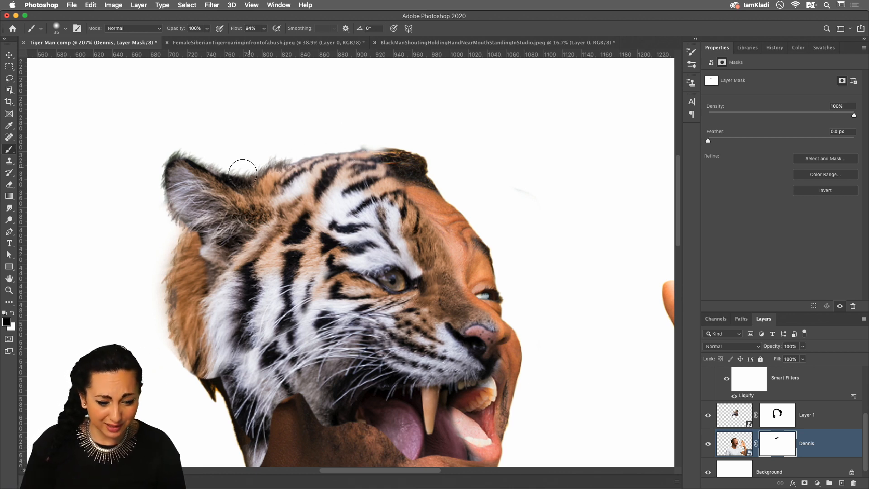
# Examine the tiger head's blended edges and toggle Layer 2 off and on to see what it covers.
pyautogui.scroll(5, 247, 169)
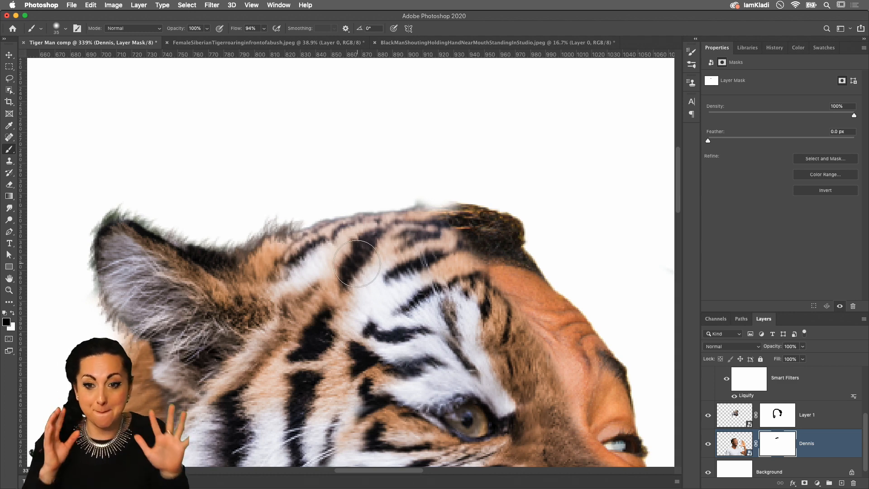
pyautogui.scroll(-2, 349, 265)
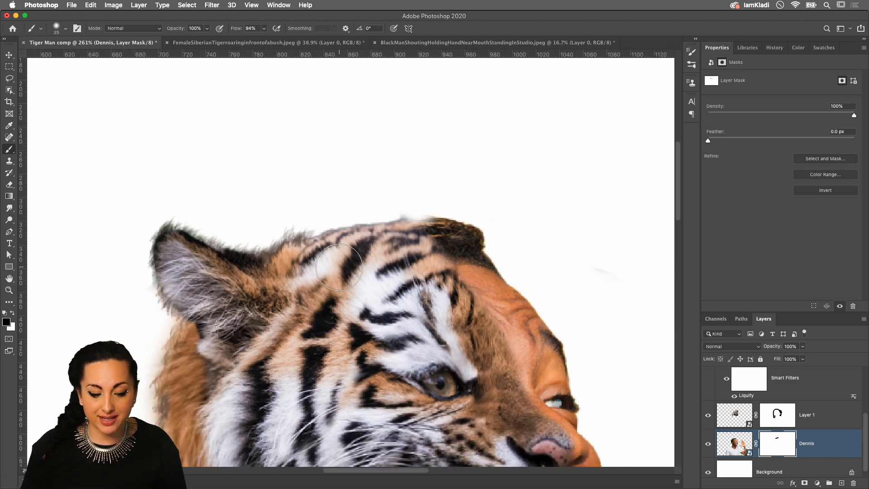
pyautogui.scroll(-5, 339, 267)
pyautogui.scroll(-1, 339, 267)
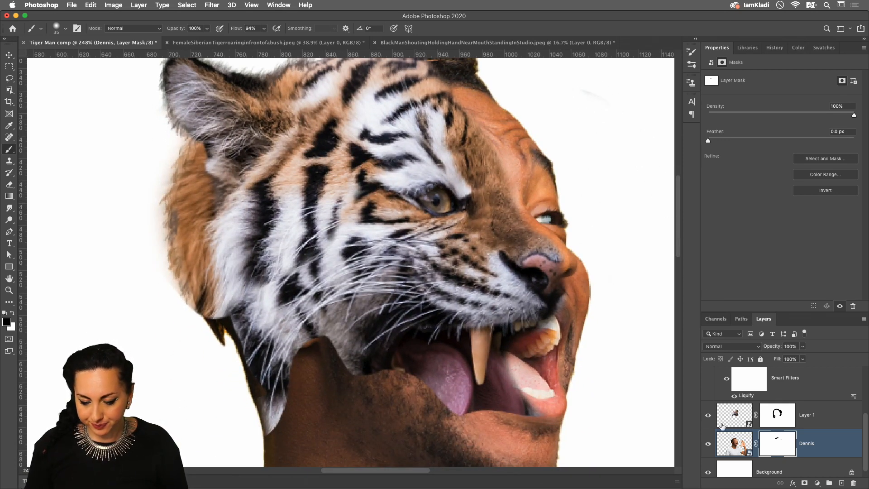
pyautogui.scroll(3, 731, 422)
pyautogui.click(777, 407)
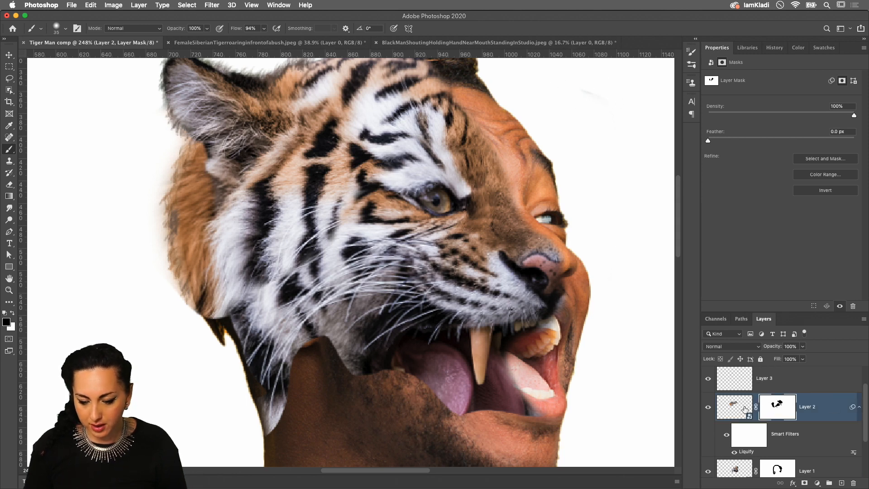
pyautogui.click(708, 408)
pyautogui.click(708, 408)
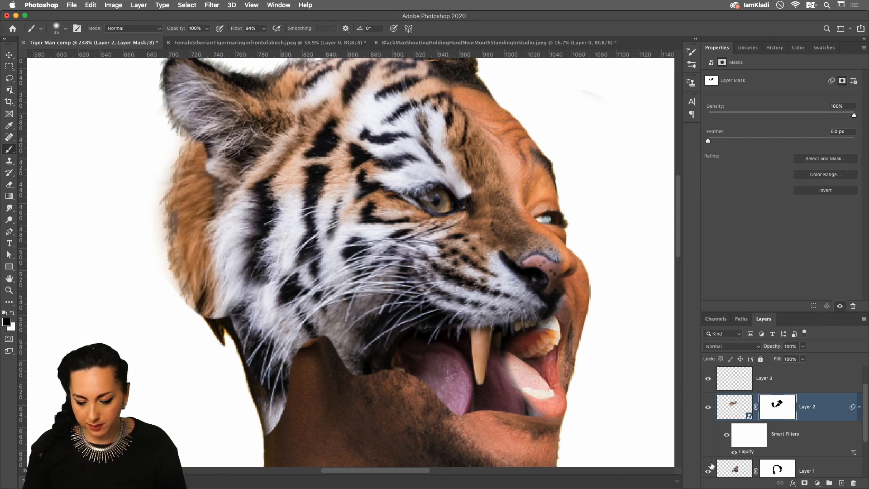
# Toggle Layer 1 off and on to identify the tiger face piece, and select its layer mask.
pyautogui.scroll(-1, 711, 468)
pyautogui.click(708, 466)
pyautogui.click(708, 467)
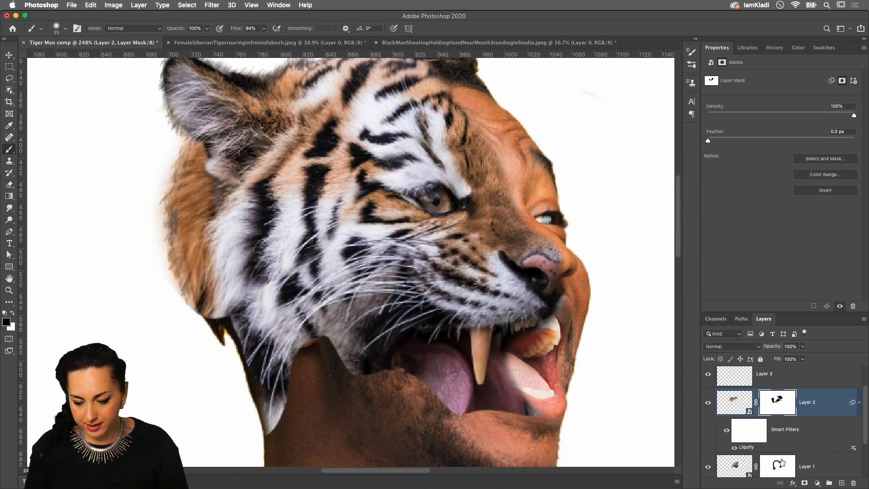
pyautogui.click(781, 462)
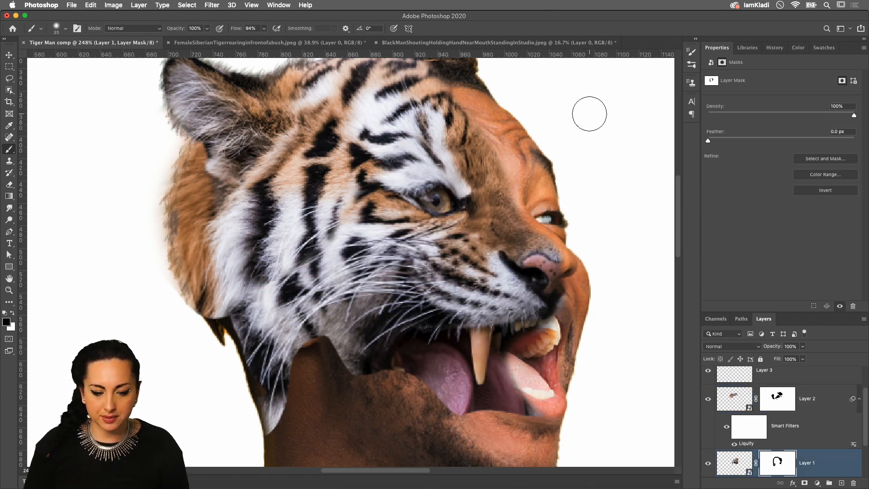
pyautogui.scroll(-4, 589, 114)
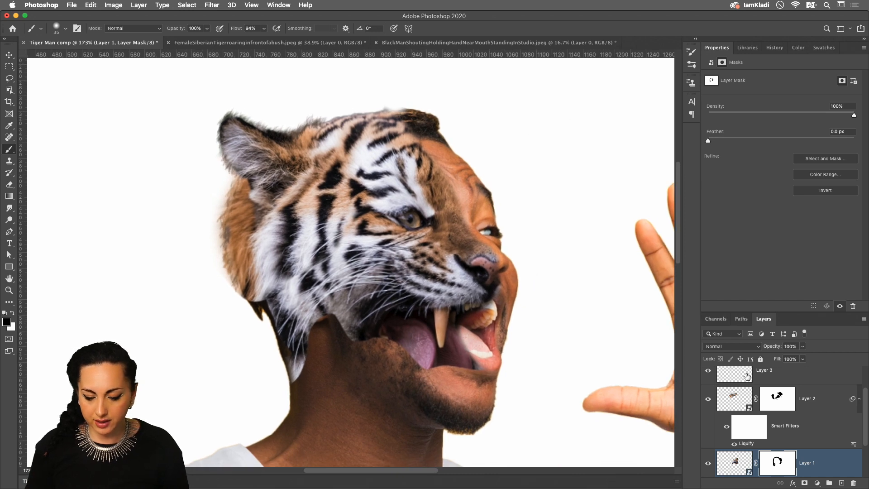
pyautogui.click(709, 461)
pyautogui.click(709, 463)
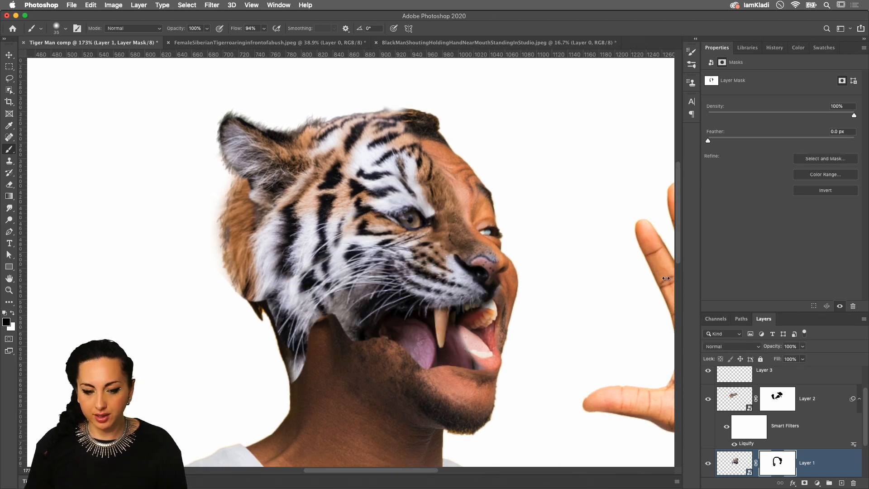
# Switch to the Siberian tiger photo and draw a Lasso selection around the open mouth, lower jaw and chin fur.
pyautogui.click(251, 42)
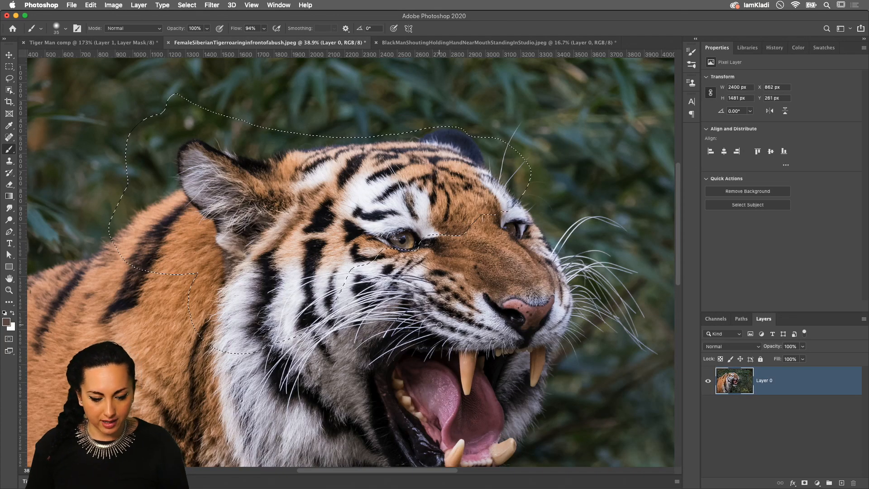
pyautogui.press('l')
pyautogui.moveTo(347, 317)
pyautogui.mouseDown()
pyautogui.moveTo(377, 327)
pyautogui.moveTo(438, 387)
pyautogui.mouseUp()
pyautogui.moveTo(530, 406); pyautogui.dragTo(547, 448)
pyautogui.scroll(-5, 381, 141)
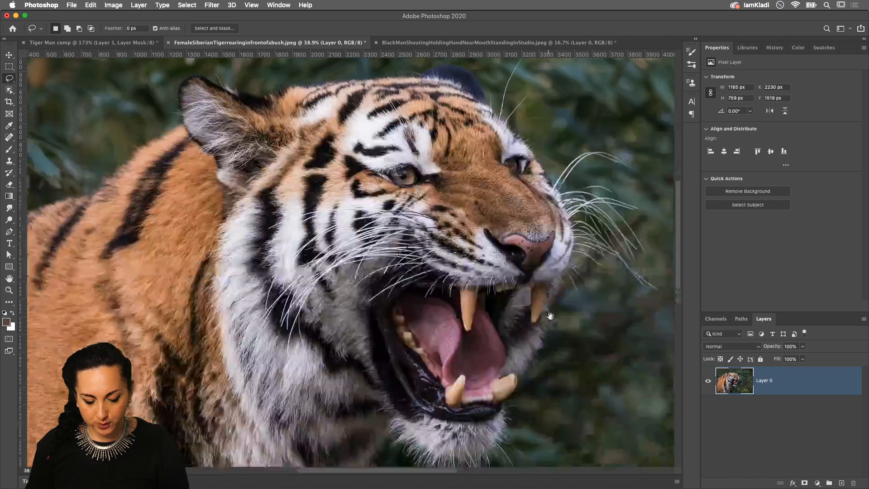
pyautogui.moveTo(362, 101)
pyautogui.mouseDown()
pyautogui.moveTo(357, 323)
pyautogui.moveTo(517, 342)
pyautogui.moveTo(565, 206)
pyautogui.moveTo(475, 145)
pyautogui.moveTo(361, 110)
pyautogui.moveTo(340, 118)
pyautogui.mouseUp()
pyautogui.moveTo(383, 151); pyautogui.dragTo(452, 282)
pyautogui.moveTo(358, 224)
pyautogui.mouseDown()
pyautogui.moveTo(334, 302)
pyautogui.moveTo(350, 355)
pyautogui.moveTo(386, 348)
pyautogui.moveTo(422, 295)
pyautogui.moveTo(427, 244)
pyautogui.moveTo(400, 211)
pyautogui.moveTo(358, 225)
pyautogui.mouseUp()
pyautogui.moveTo(490, 315); pyautogui.dragTo(460, 279)
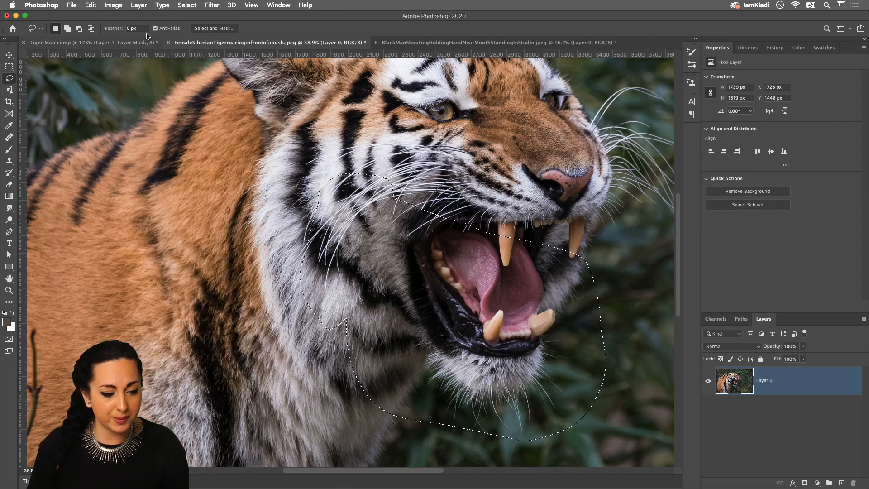
# Copy the selected tiger jaw into the Tiger Man comp document as a new layer above Layer 1.
pyautogui.click(134, 43)
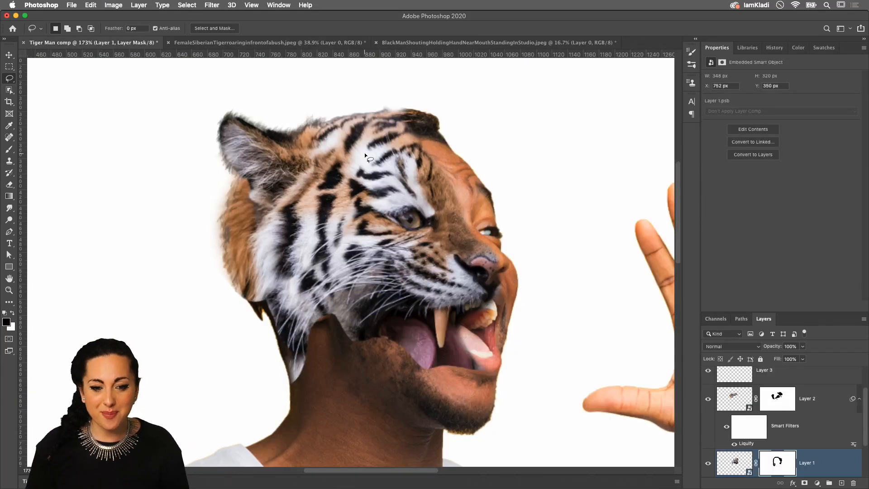
pyautogui.scroll(-5, 420, 197)
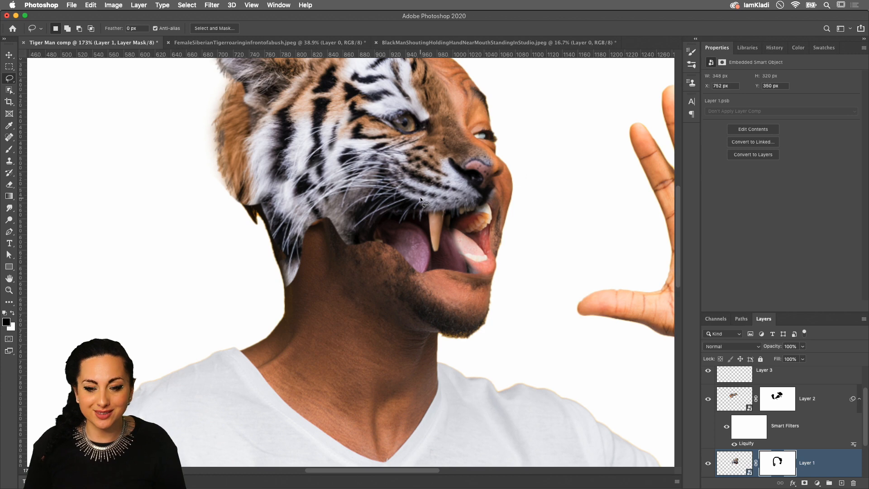
pyautogui.press('super+v')
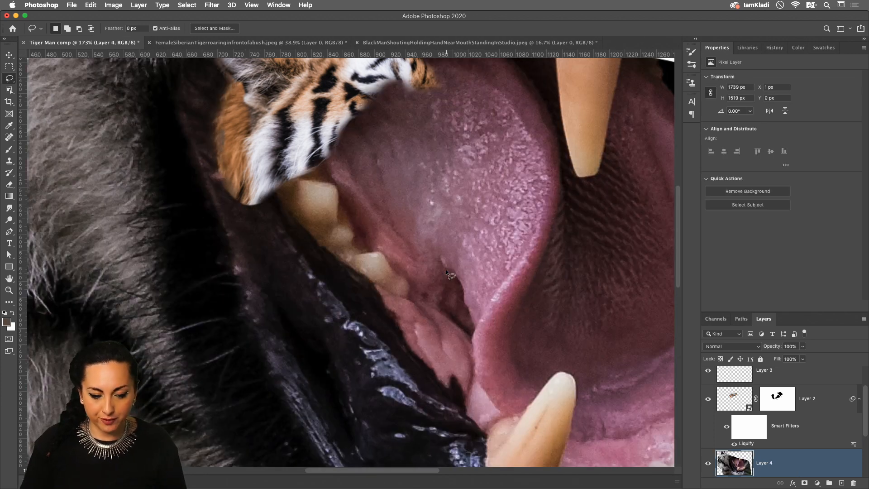
# Free Transform the pasted jaw to about 18% scale and -9° rotation, placed over the man's mouth and chin.
pyautogui.scroll(-8, 446, 270)
pyautogui.press('super+t')
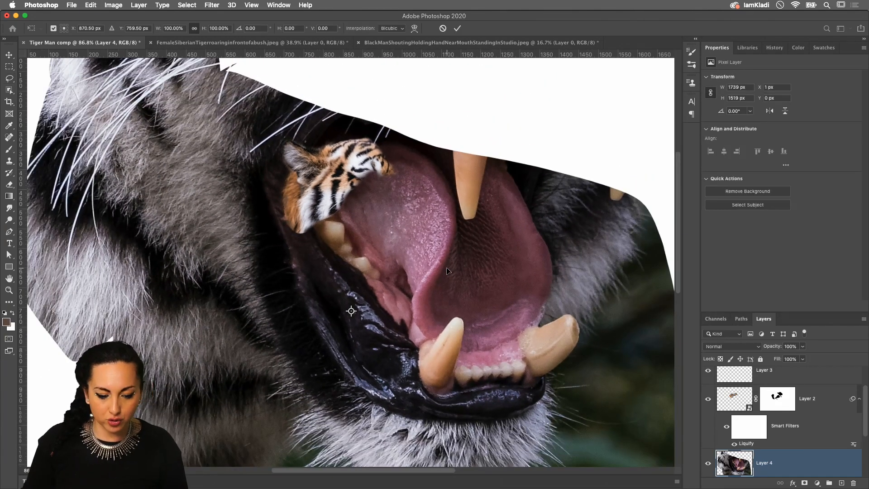
pyautogui.scroll(-2, 447, 271)
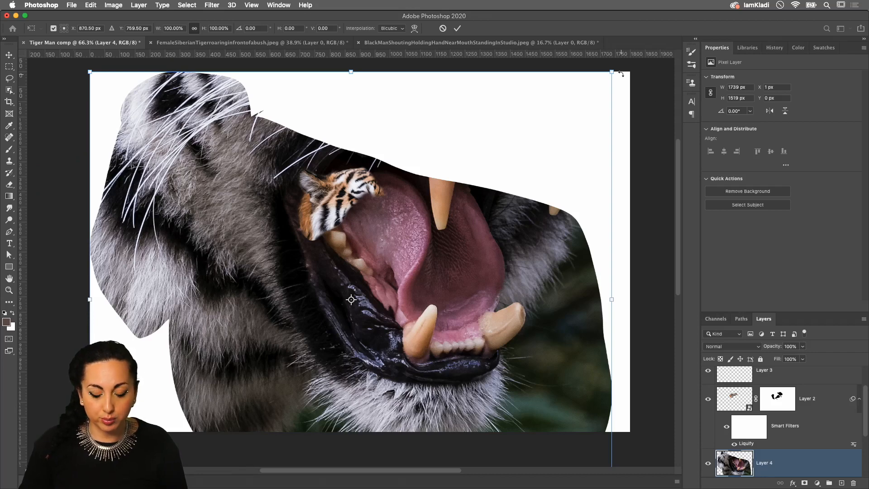
pyautogui.moveTo(612, 71); pyautogui.dragTo(221, 329)
pyautogui.moveTo(193, 418); pyautogui.dragTo(396, 248)
pyautogui.moveTo(469, 207); pyautogui.dragTo(406, 262)
pyautogui.moveTo(393, 316); pyautogui.dragTo(412, 278)
pyautogui.moveTo(428, 226); pyautogui.dragTo(404, 229)
pyautogui.moveTo(398, 270); pyautogui.dragTo(406, 265)
pyautogui.moveTo(427, 309)
pyautogui.mouseDown()
pyautogui.moveTo(408, 285)
pyautogui.moveTo(428, 307)
pyautogui.mouseUp()
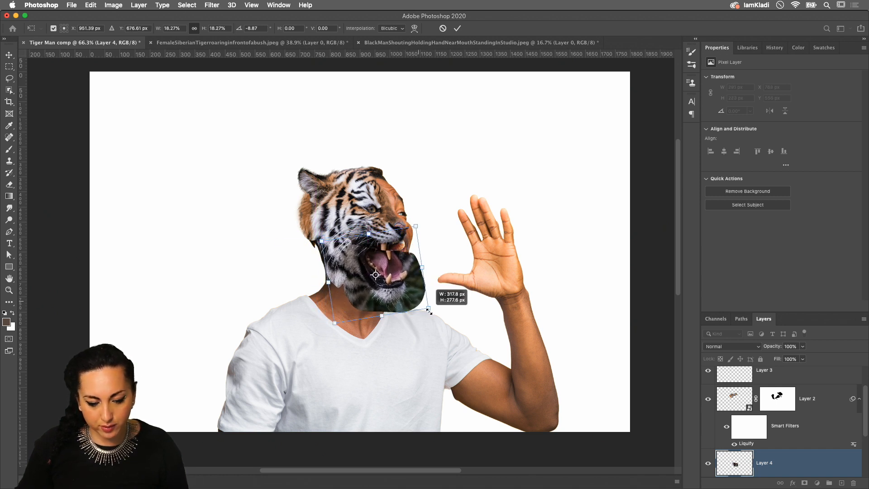
pyautogui.press('Return')
pyautogui.press('l')
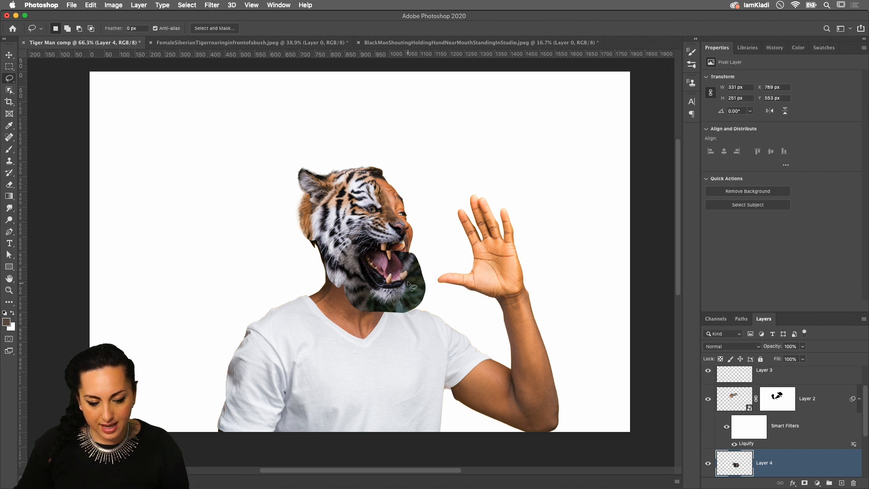
pyautogui.click(405, 284)
pyautogui.click(518, 170)
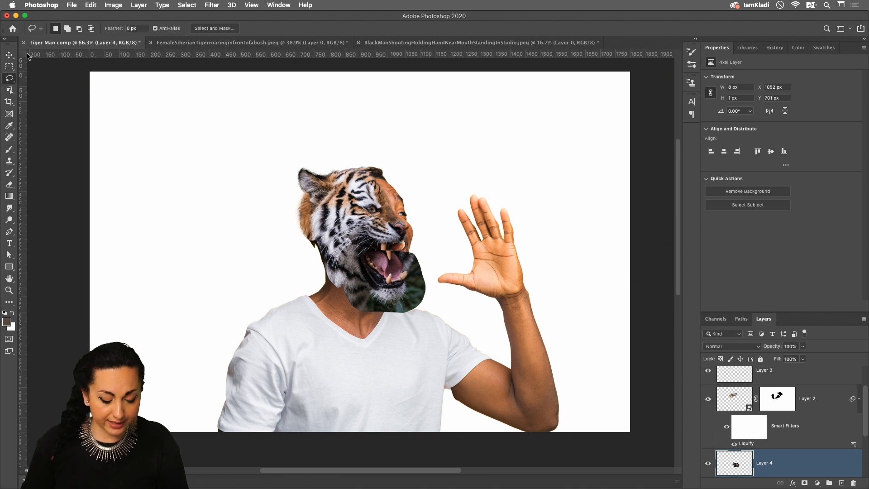
# View the brush presets and their options for importing, appending and restoring legacy brushes.
pyautogui.press('b')
pyautogui.click(67, 31)
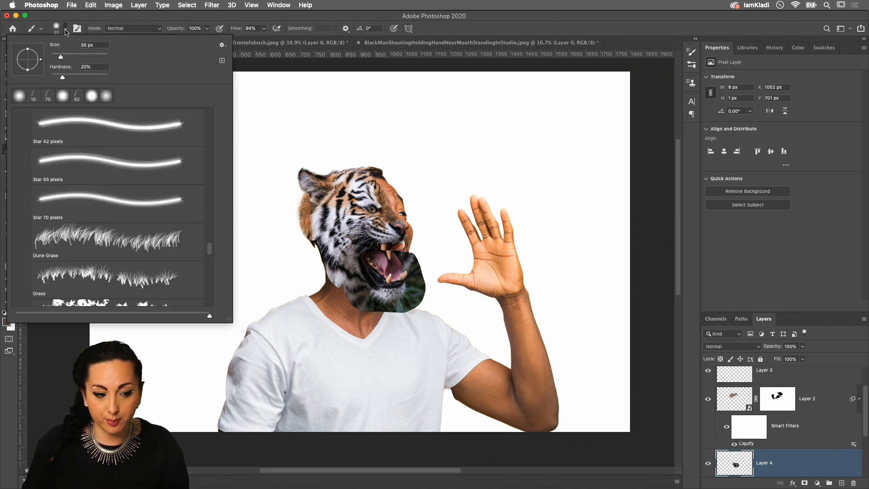
pyautogui.click(224, 46)
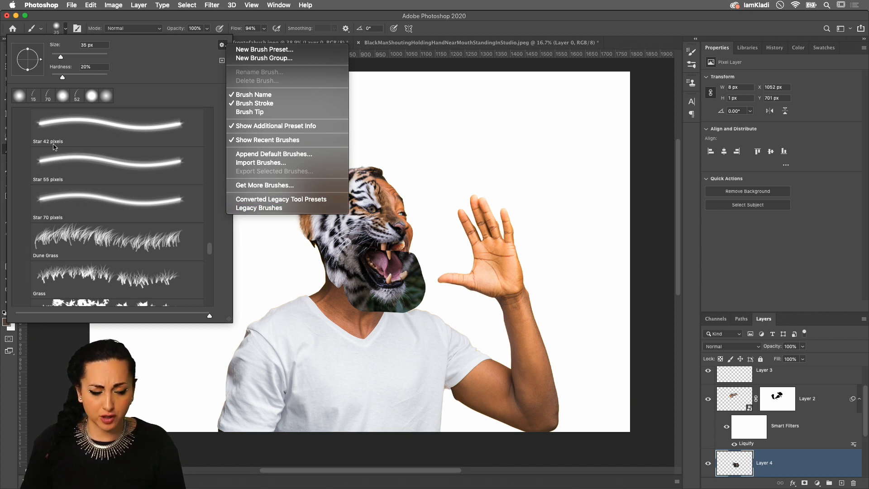
pyautogui.press('z')
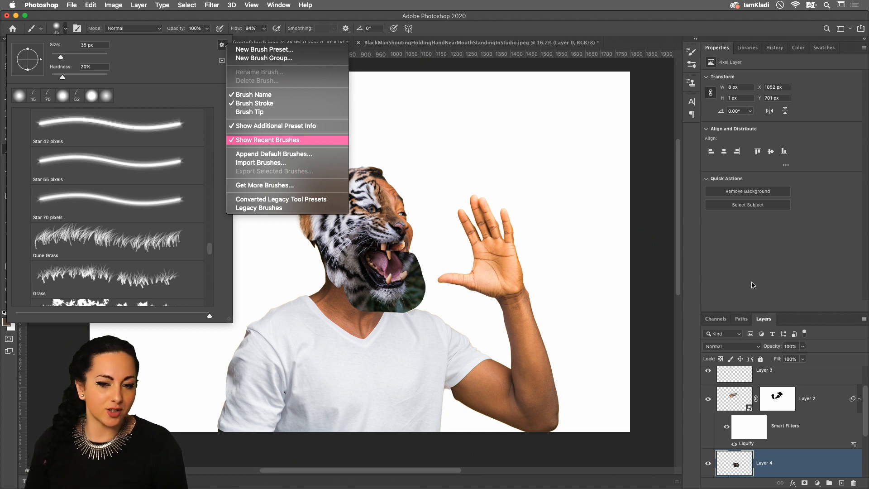
pyautogui.click(753, 283)
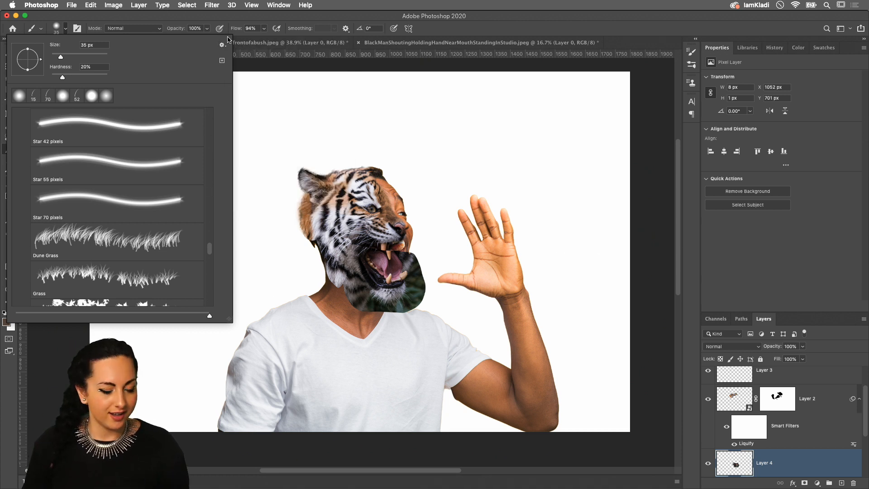
pyautogui.click(506, 28)
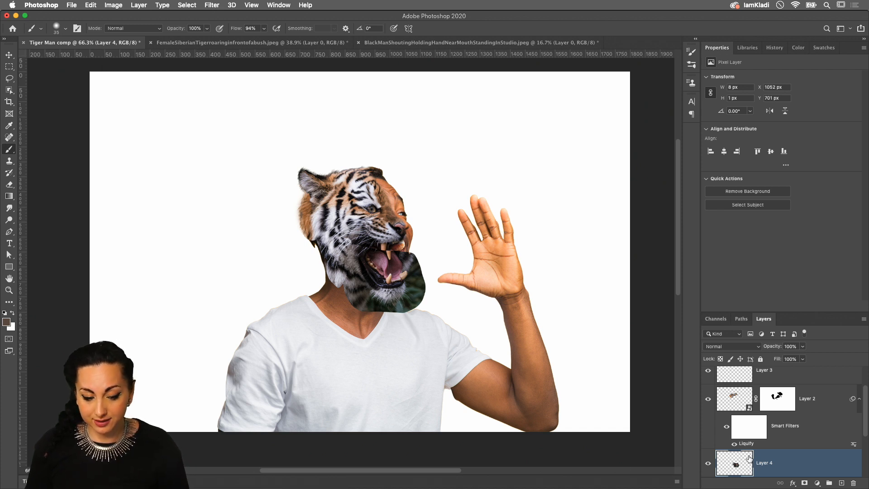
# Convert the tiger jaw layer, Layer 4, to a smart object.
pyautogui.hotkey('ctrl', 't')
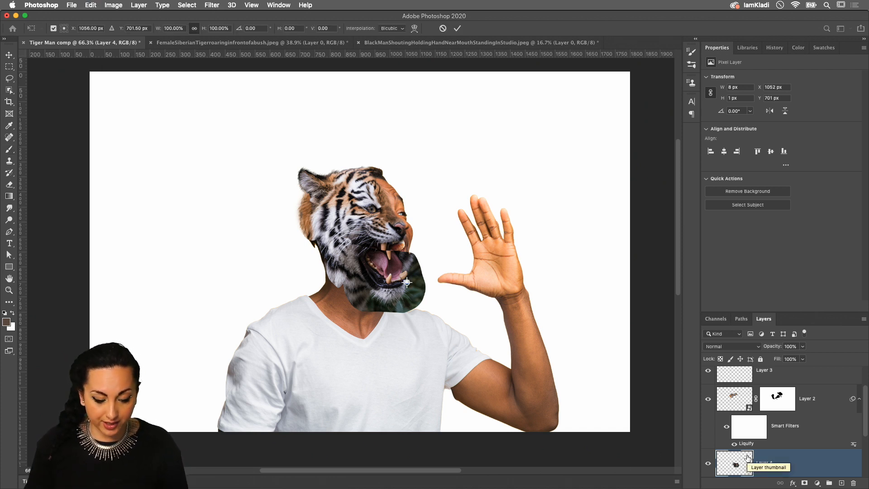
pyautogui.press('Escape')
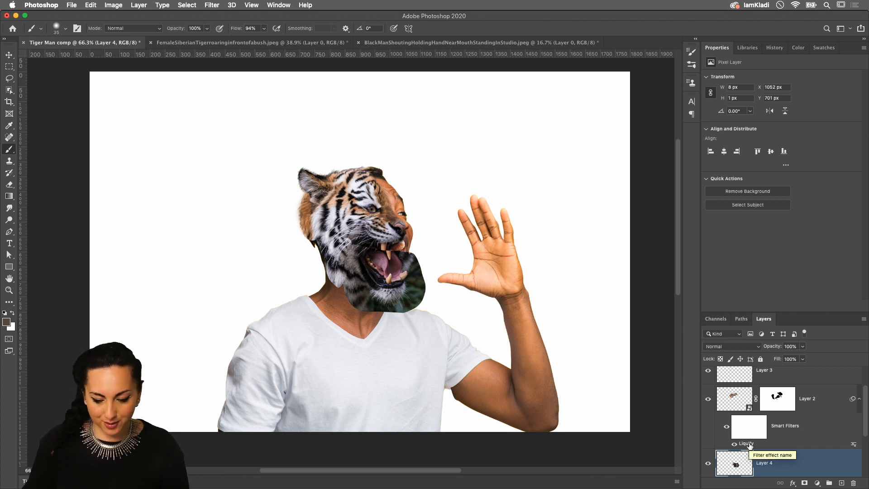
pyautogui.rightClick(791, 462)
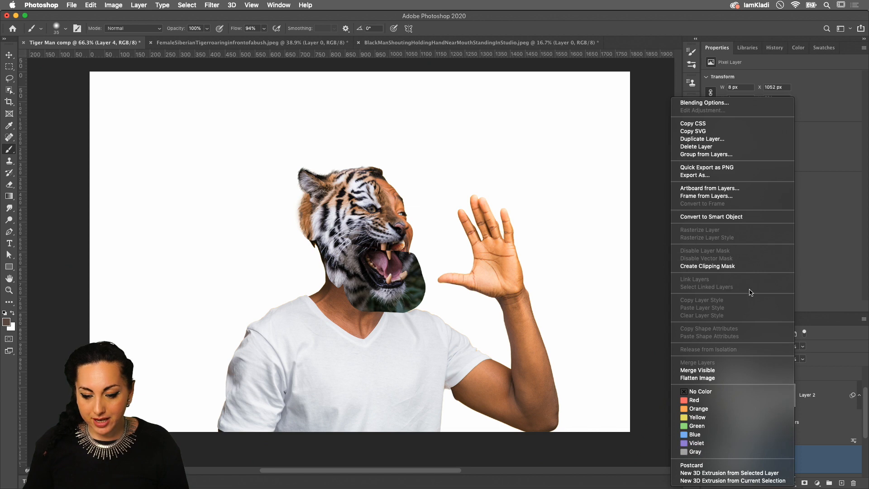
pyautogui.click(752, 217)
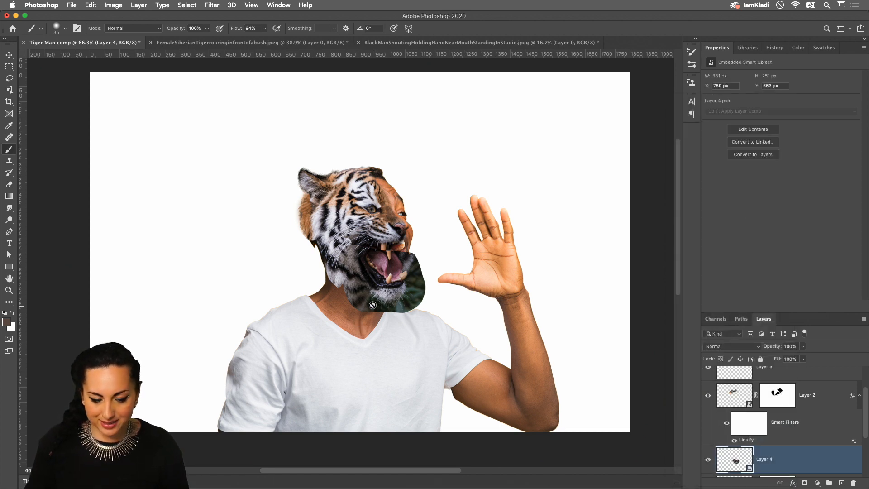
# Move the Layer 4 jaw to about X 773 px, Y 545 px, lining its mouth up with the tiger's face.
pyautogui.scroll(-3, 376, 306)
pyautogui.click(843, 443)
pyautogui.moveTo(862, 427); pyautogui.dragTo(868, 438)
pyautogui.click(839, 449)
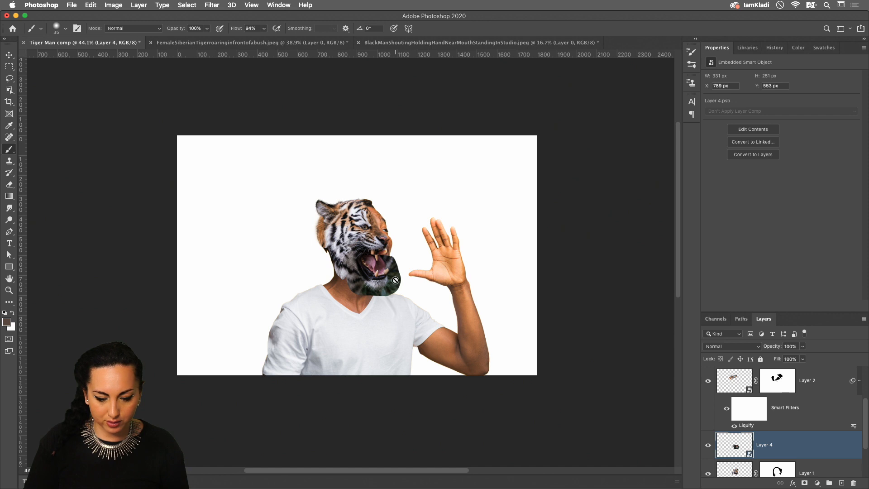
pyautogui.click(768, 428)
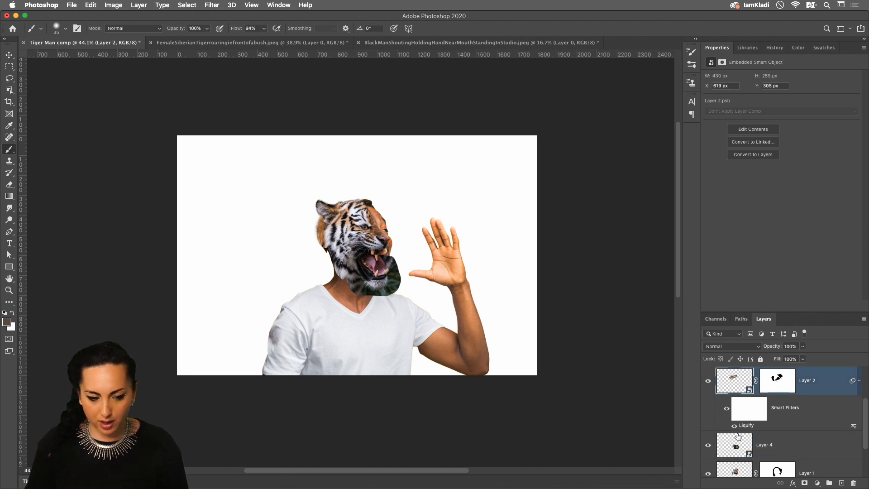
pyautogui.click(9, 55)
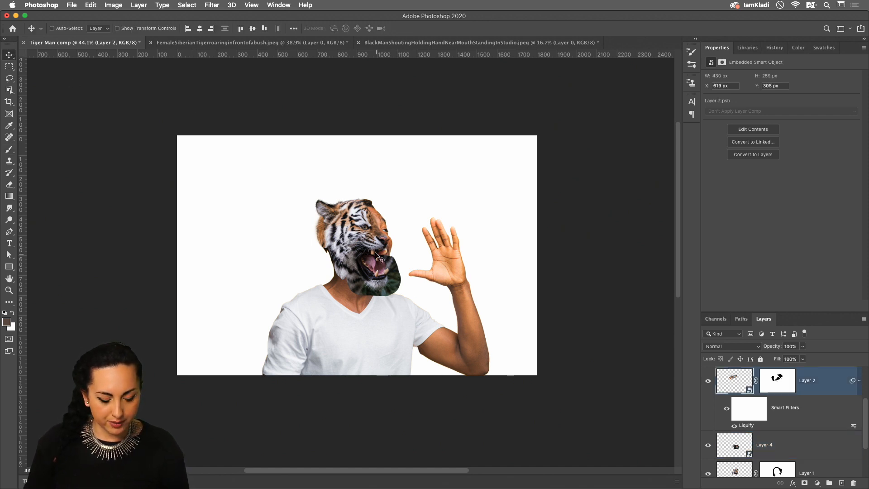
pyautogui.scroll(1, 376, 255)
pyautogui.scroll(1, 376, 255)
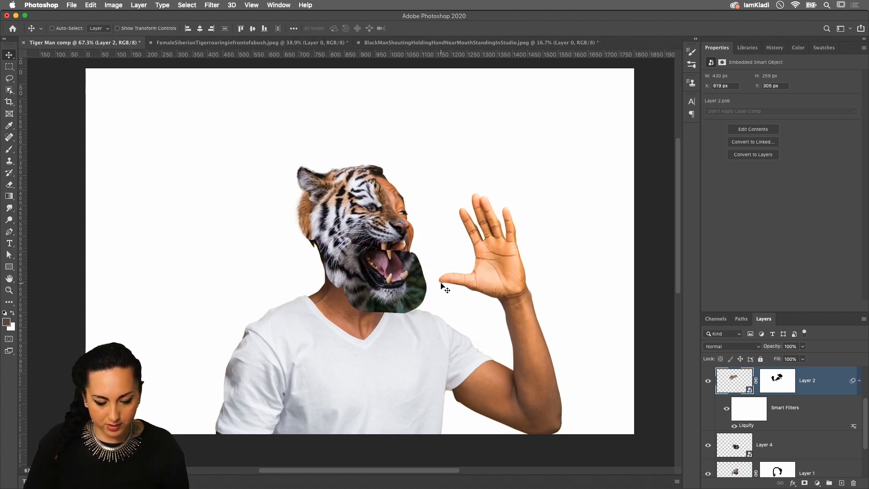
pyautogui.click(814, 447)
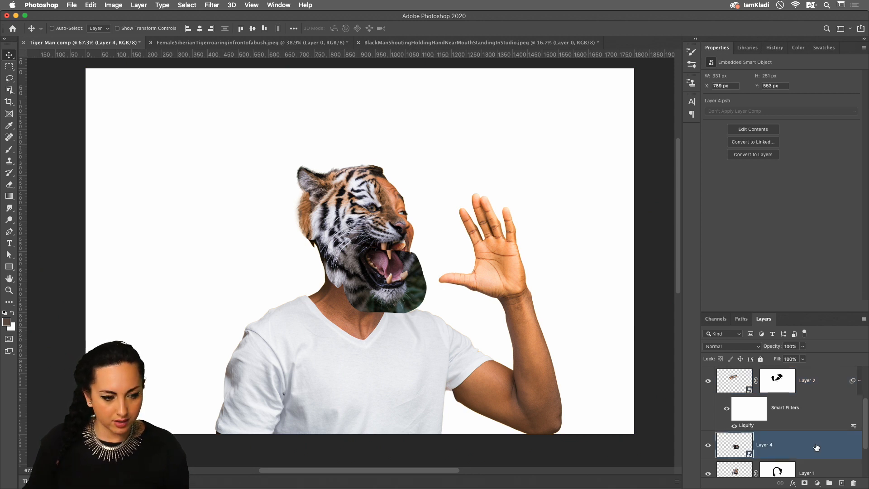
pyautogui.moveTo(365, 286); pyautogui.dragTo(368, 275)
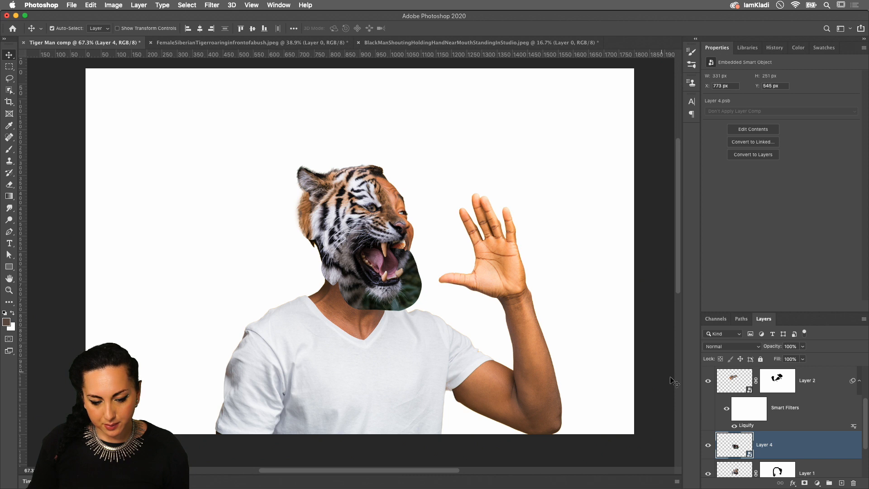
# Lower the opacity of the Layer 4 jaw to 70% and give it a white layer mask.
pyautogui.moveTo(804, 351); pyautogui.dragTo(790, 359)
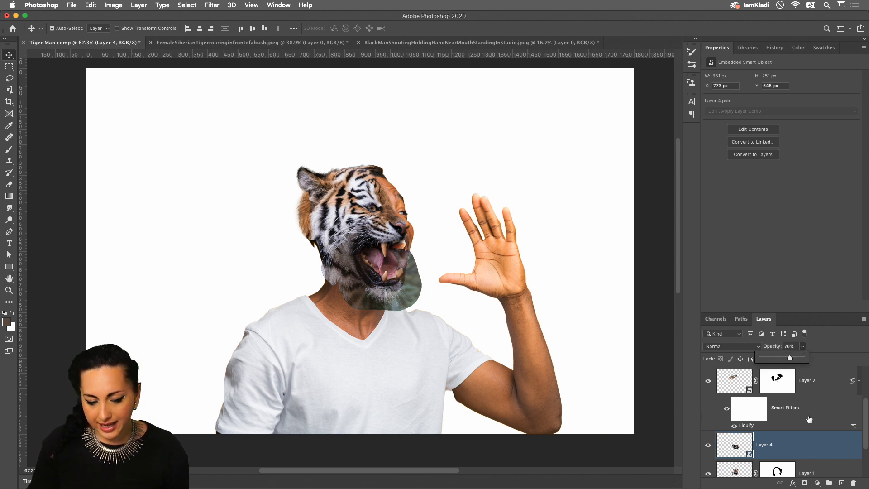
pyautogui.keyDown('alt'); pyautogui.click(804, 483); pyautogui.keyUp('alt')
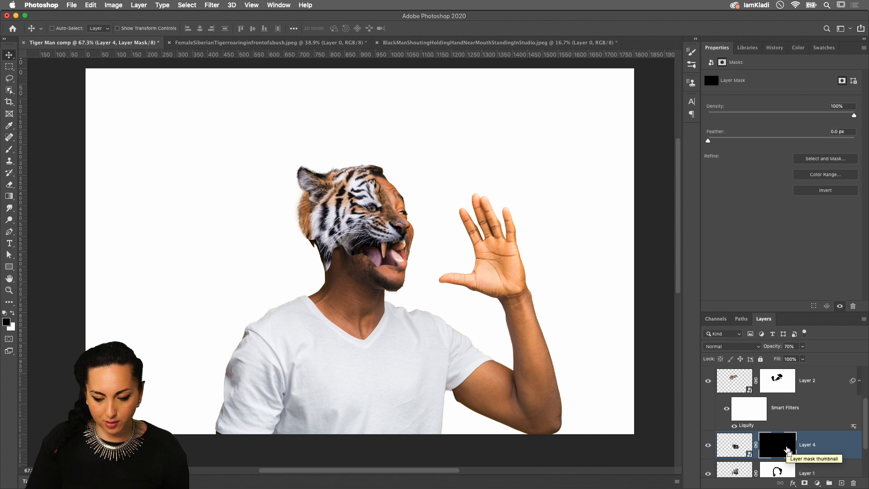
pyautogui.press('super+i')
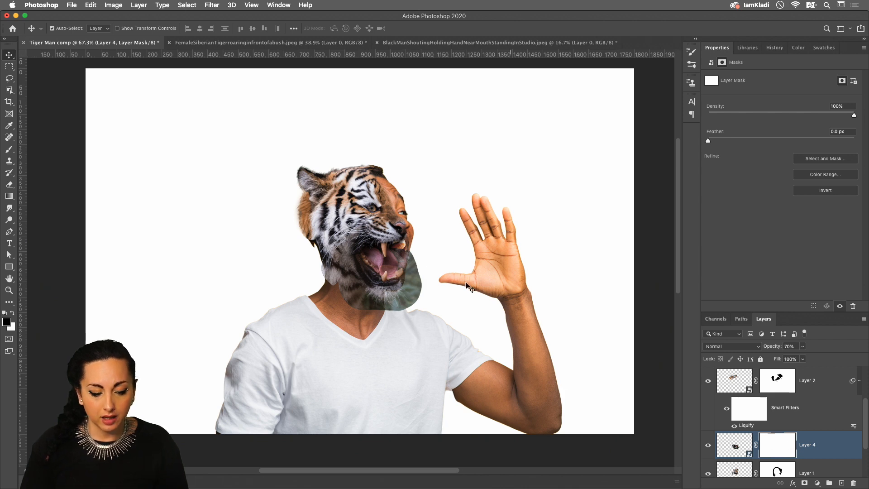
# Brush black on the Layer 4 mask to hide the jaw's upper edge over the tiger's cheek.
pyautogui.scroll(4, 429, 264)
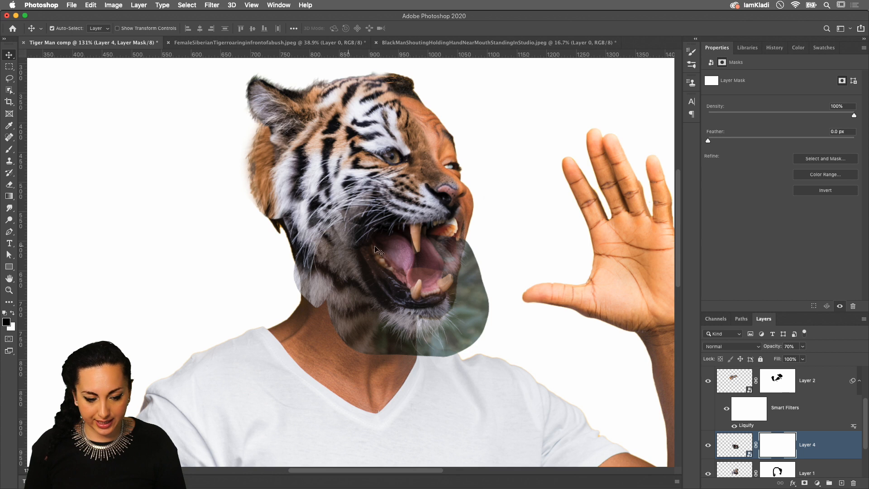
pyautogui.press('b')
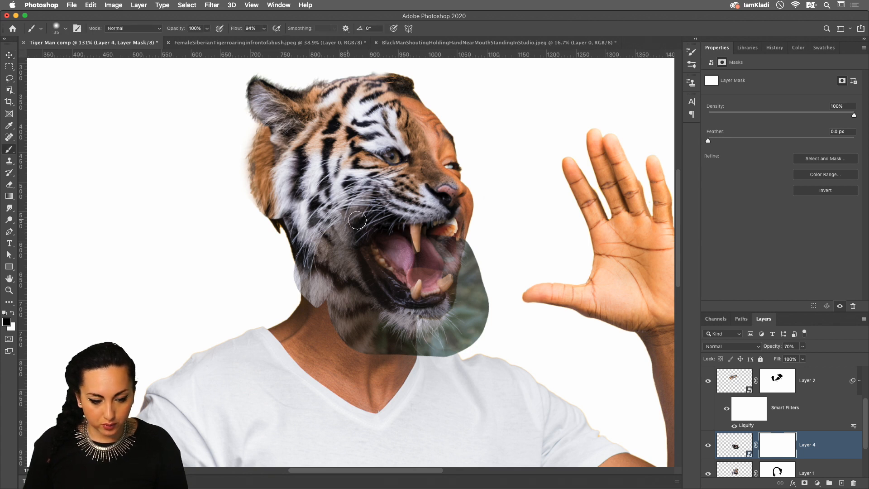
pyautogui.moveTo(346, 217)
pyautogui.mouseDown()
pyautogui.moveTo(316, 260)
pyautogui.moveTo(336, 272)
pyautogui.moveTo(328, 277)
pyautogui.moveTo(314, 268)
pyautogui.moveTo(328, 273)
pyautogui.moveTo(326, 234)
pyautogui.moveTo(314, 245)
pyautogui.moveTo(326, 271)
pyautogui.moveTo(313, 266)
pyautogui.moveTo(329, 265)
pyautogui.moveTo(331, 222)
pyautogui.mouseUp()
pyautogui.press('x')
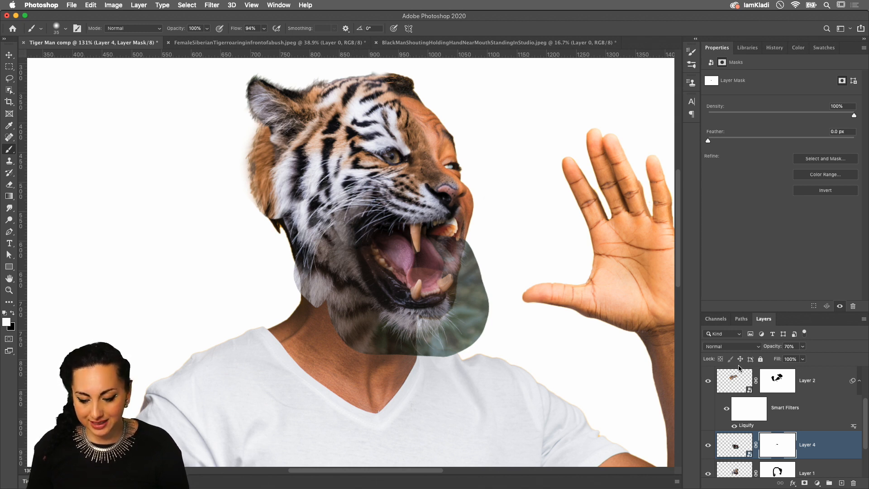
# Toggle Layer 1 and Layer 2 off and on to check which part of the tiger face each one holds.
pyautogui.scroll(1, 764, 417)
pyautogui.scroll(-3, 758, 413)
pyautogui.click(708, 417)
pyautogui.click(708, 417)
pyautogui.click(789, 418)
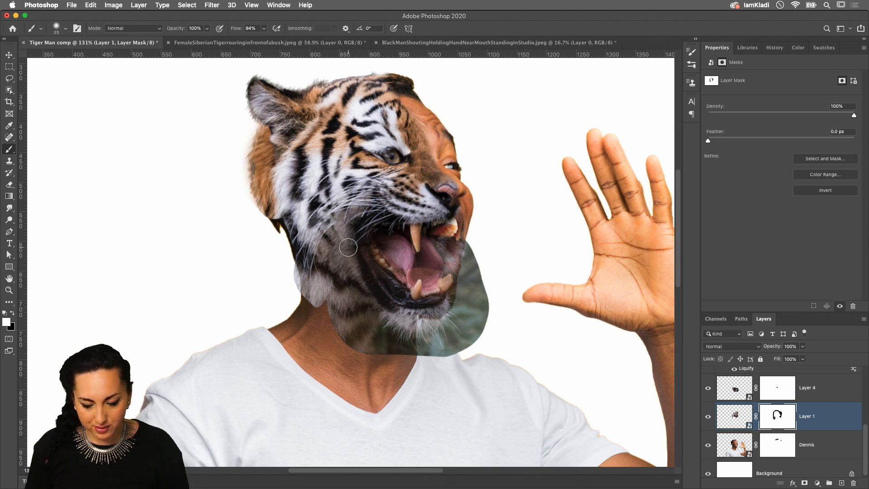
pyautogui.click(708, 416)
pyautogui.click(708, 416)
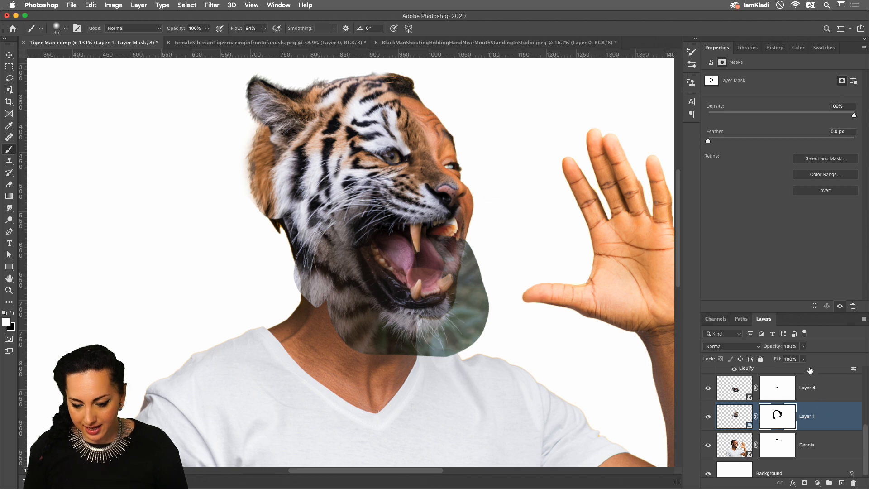
pyautogui.click(828, 427)
pyautogui.click(821, 448)
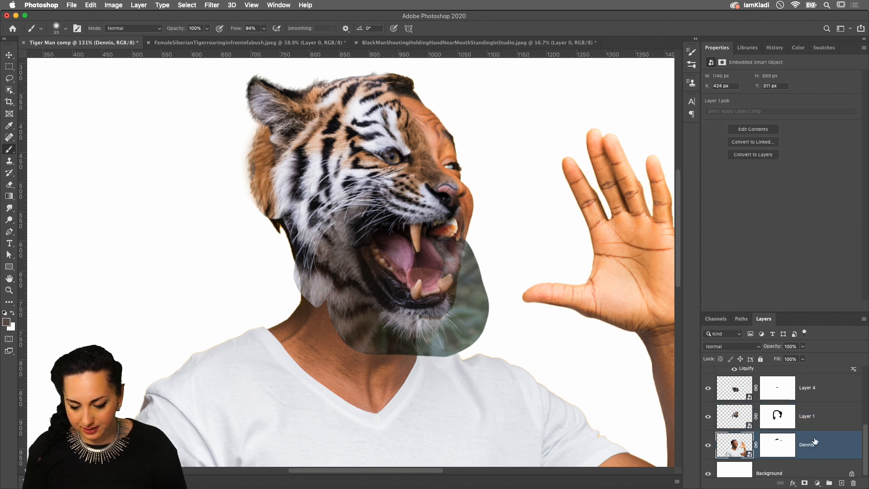
pyautogui.click(812, 419)
pyautogui.scroll(2, 828, 417)
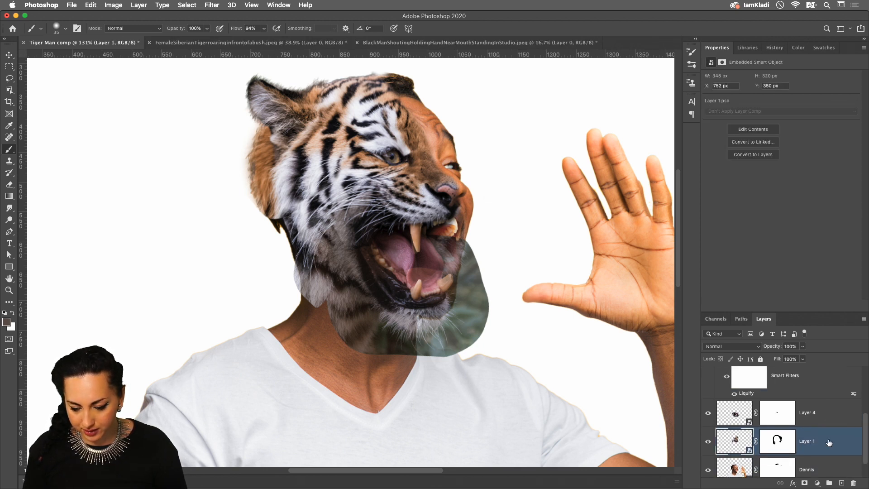
pyautogui.scroll(5, 824, 450)
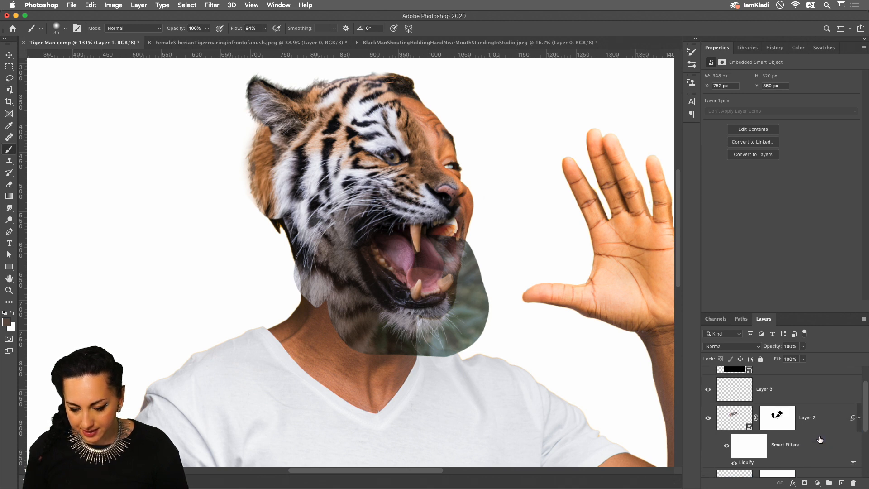
pyautogui.click(708, 417)
pyautogui.click(709, 417)
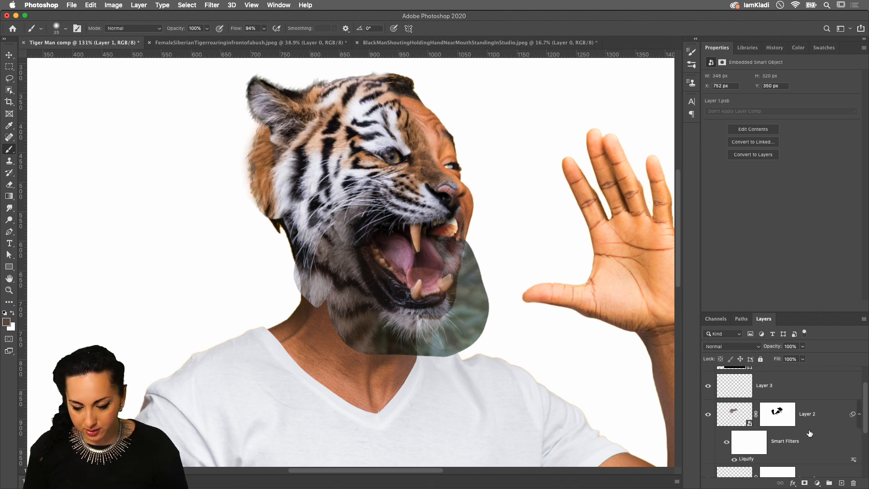
# Rename Layer 2, the upper tiger piece with the Liquify smart filter, as Top.
pyautogui.scroll(-1, 804, 400)
pyautogui.doubleClick(805, 394)
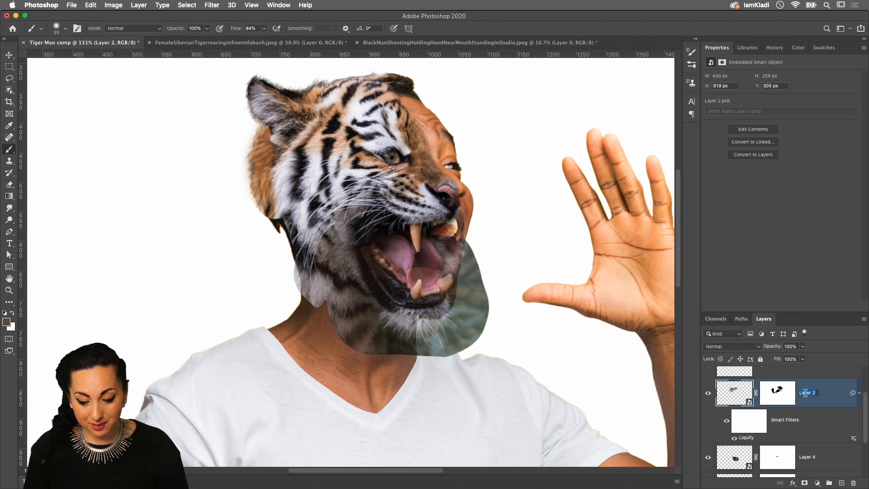
pyautogui.write('To')
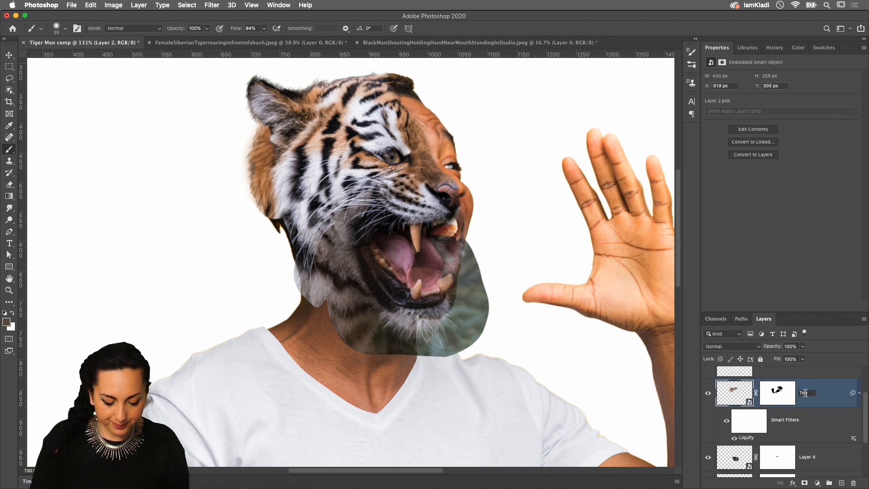
pyautogui.press('Return')
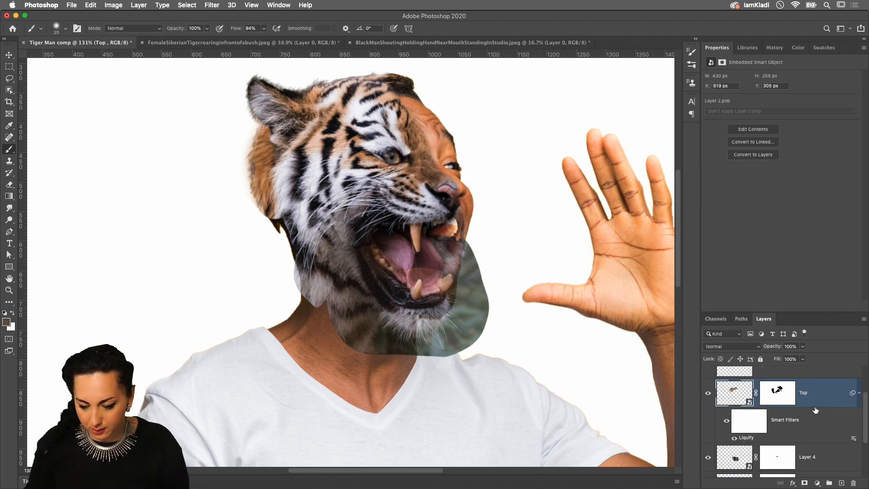
# Rename the jaw layer, Layer 4, as Bottom and Layer 1 as Mid.
pyautogui.scroll(-1, 817, 409)
pyautogui.click(709, 435)
pyautogui.click(710, 435)
pyautogui.click(811, 436)
pyautogui.write('Bottom')
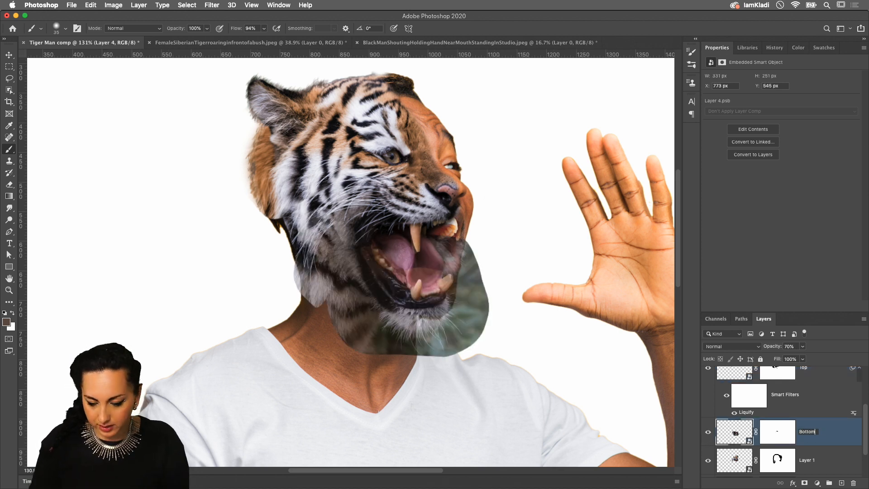
pyautogui.press('Return')
pyautogui.doubleClick(806, 460)
pyautogui.write('Mid')
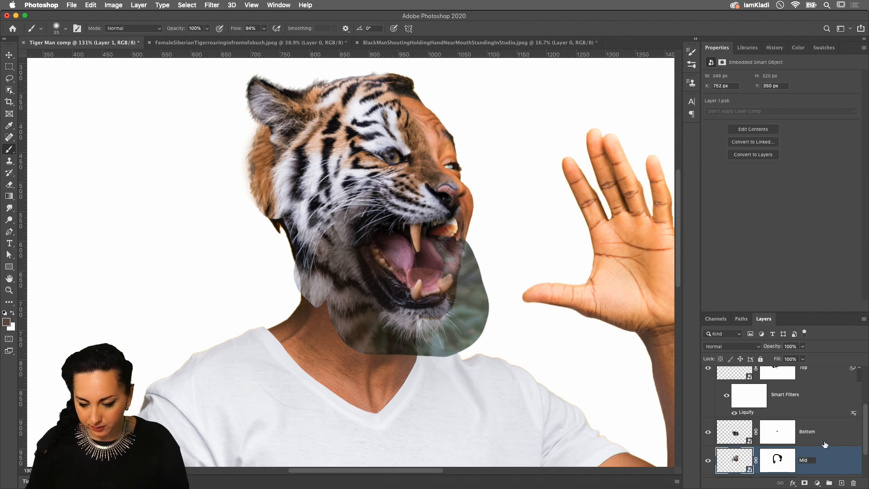
pyautogui.press('Return')
# Set the Bottom layer's opacity to 100%.
pyautogui.click(820, 431)
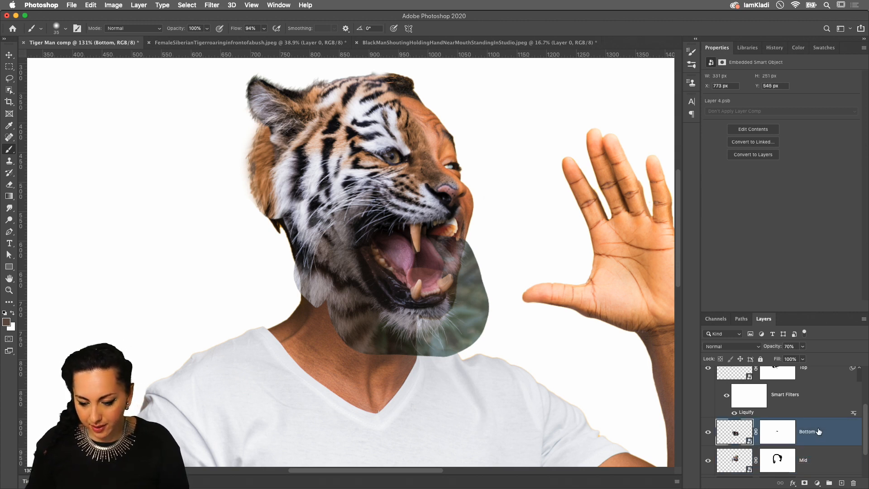
pyautogui.click(801, 347)
pyautogui.moveTo(804, 358); pyautogui.dragTo(835, 357)
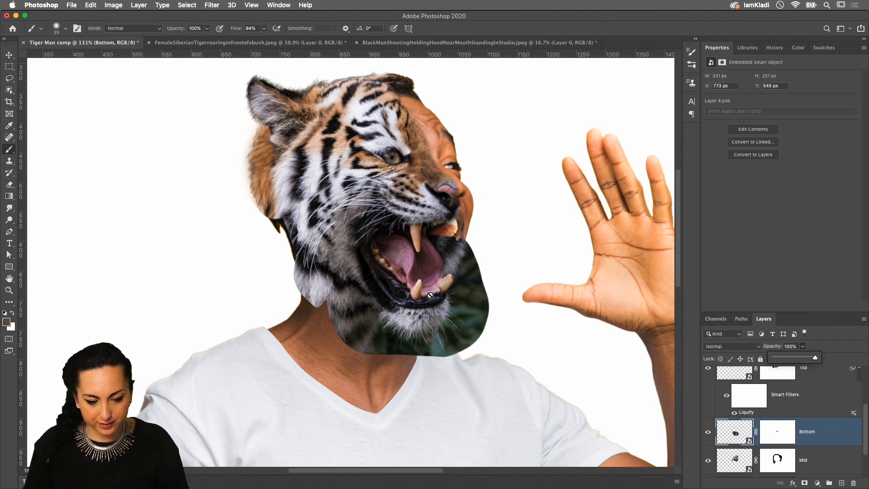
# Paint black on the Bottom layer's mask to blend the cheek and hide the green background and excess fur around the jaw, revealing the man's chin and neck.
pyautogui.click(777, 431)
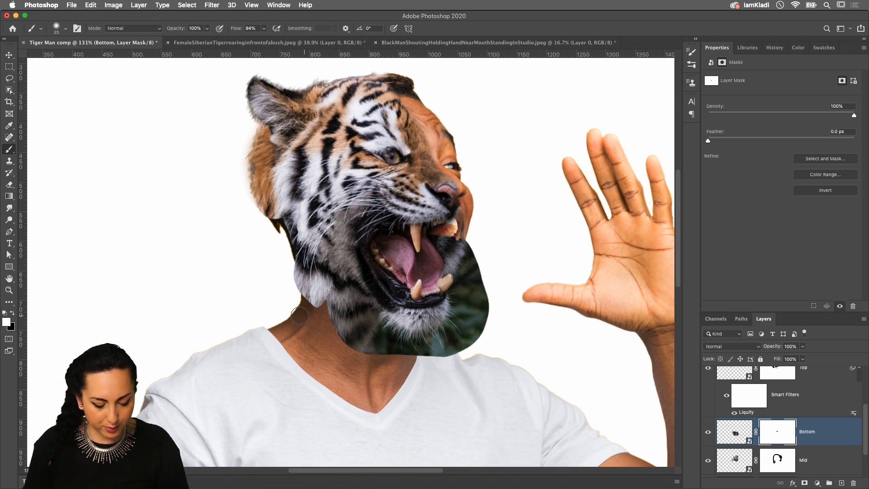
pyautogui.press('x')
pyautogui.moveTo(417, 250)
pyautogui.mouseDown()
pyautogui.moveTo(414, 238)
pyautogui.moveTo(369, 233)
pyautogui.mouseUp()
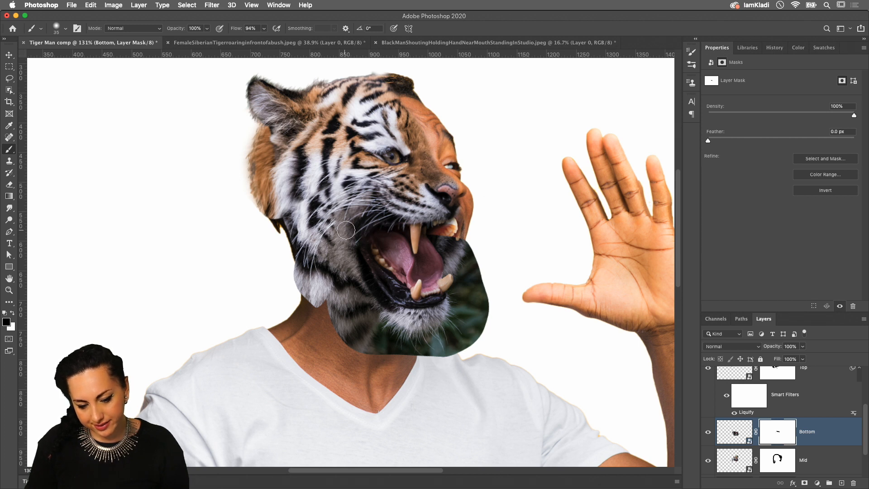
pyautogui.moveTo(456, 237)
pyautogui.mouseDown()
pyautogui.moveTo(436, 238)
pyautogui.moveTo(449, 316)
pyautogui.moveTo(459, 278)
pyautogui.moveTo(449, 277)
pyautogui.moveTo(444, 261)
pyautogui.moveTo(461, 245)
pyautogui.moveTo(488, 299)
pyautogui.moveTo(484, 329)
pyautogui.moveTo(468, 316)
pyautogui.moveTo(456, 323)
pyautogui.moveTo(485, 343)
pyautogui.moveTo(433, 340)
pyautogui.moveTo(426, 352)
pyautogui.moveTo(408, 350)
pyautogui.moveTo(392, 343)
pyautogui.moveTo(386, 323)
pyautogui.moveTo(435, 348)
pyautogui.moveTo(443, 340)
pyautogui.moveTo(433, 337)
pyautogui.moveTo(459, 330)
pyautogui.moveTo(422, 338)
pyautogui.moveTo(349, 321)
pyautogui.moveTo(327, 301)
pyautogui.moveTo(406, 357)
pyautogui.moveTo(427, 298)
pyautogui.mouseUp()
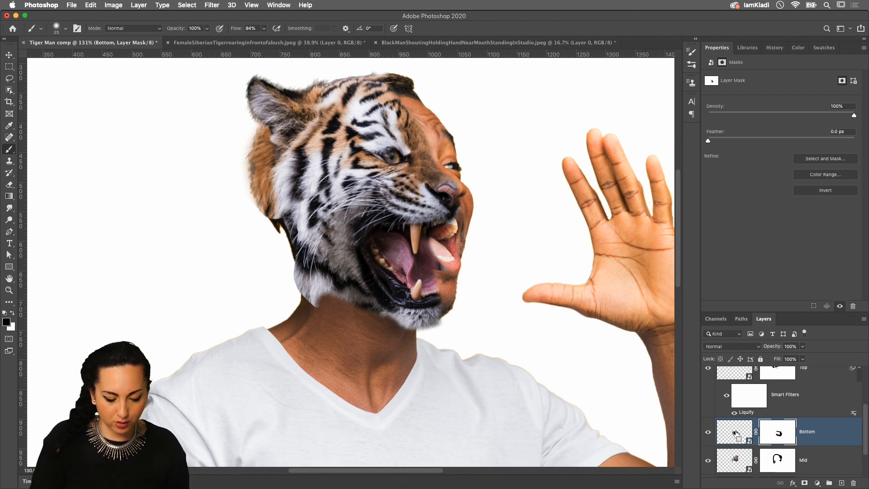
# Unlink the Bottom layer's mask from its jaw image.
pyautogui.press('super+t')
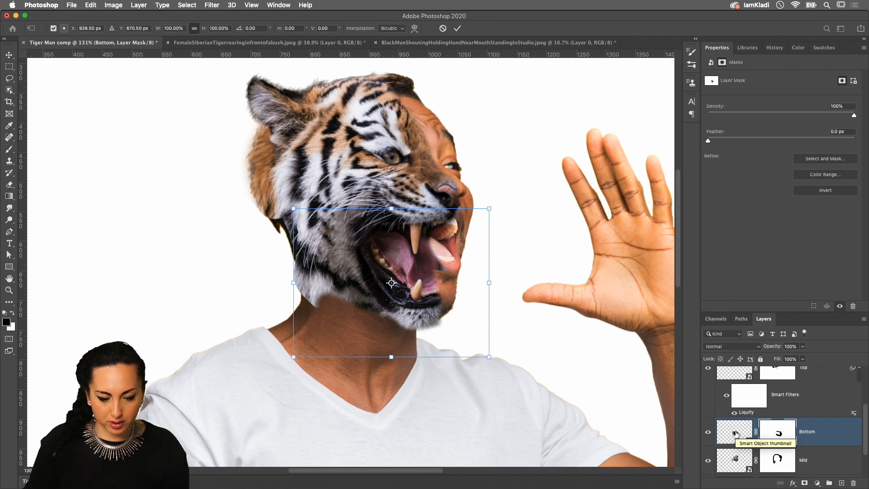
pyautogui.click(414, 30)
pyautogui.click(507, 170)
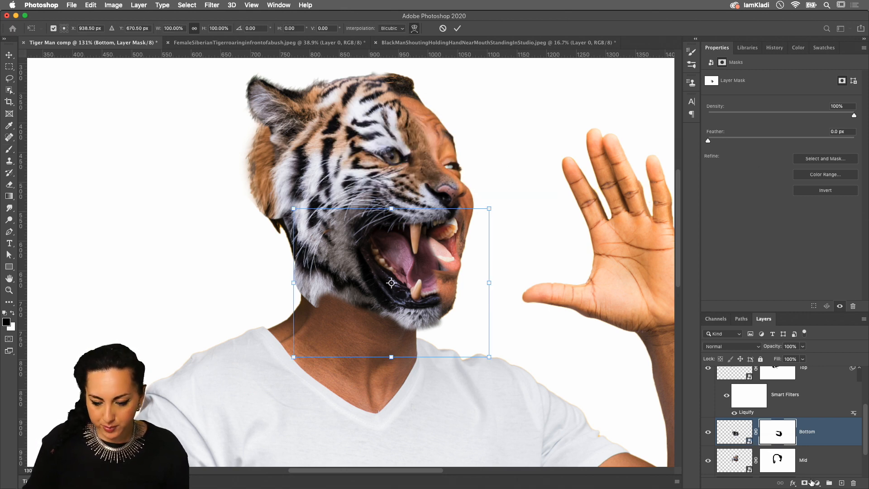
pyautogui.click(756, 434)
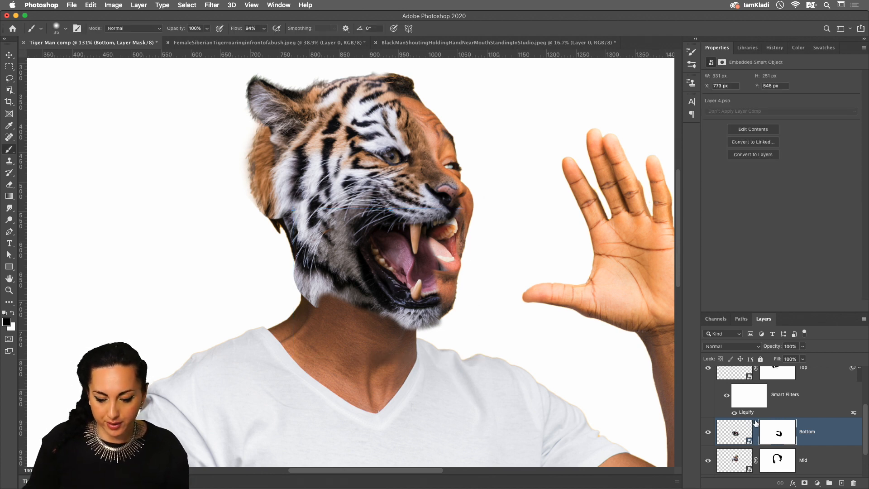
pyautogui.press('super+t')
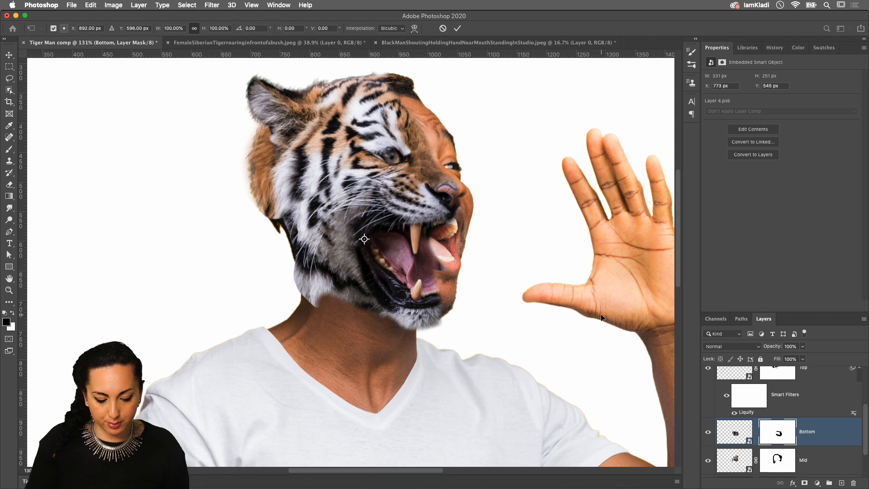
pyautogui.click(415, 29)
pyautogui.click(92, 28)
pyautogui.click(420, 256)
pyautogui.moveTo(420, 258); pyautogui.dragTo(422, 255)
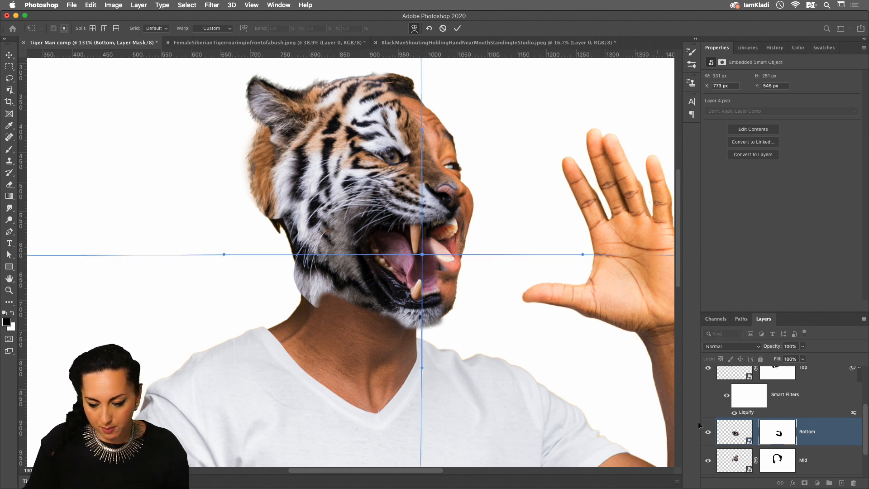
pyautogui.click(790, 444)
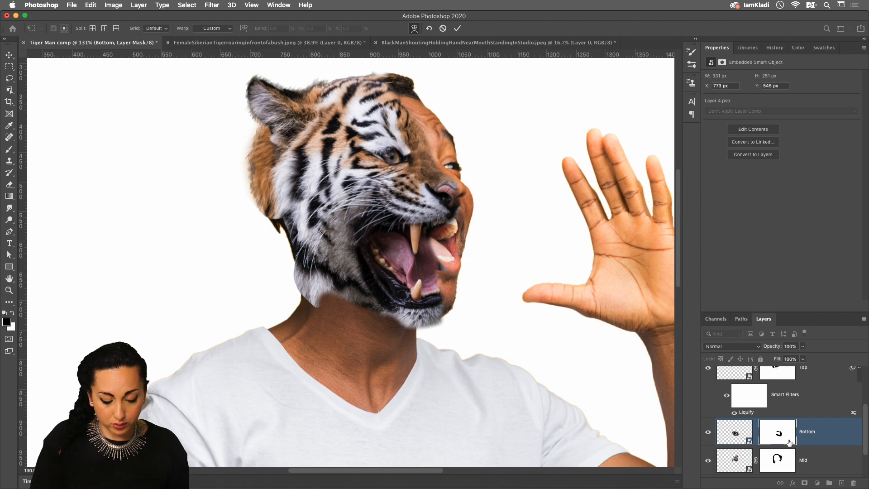
pyautogui.press('b')
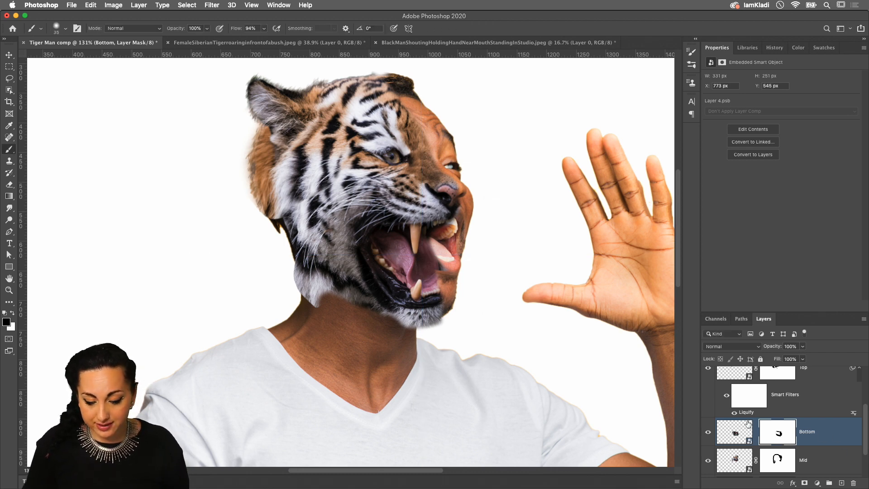
pyautogui.press('alt+super+space')
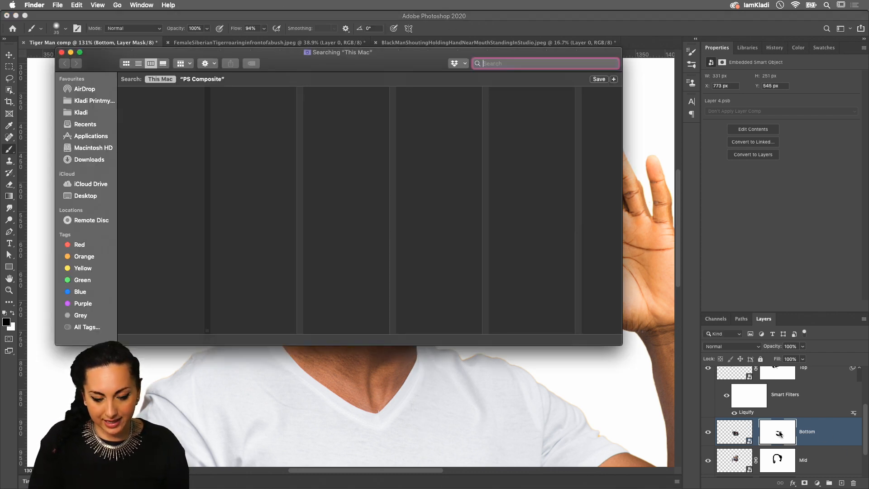
pyautogui.click(61, 53)
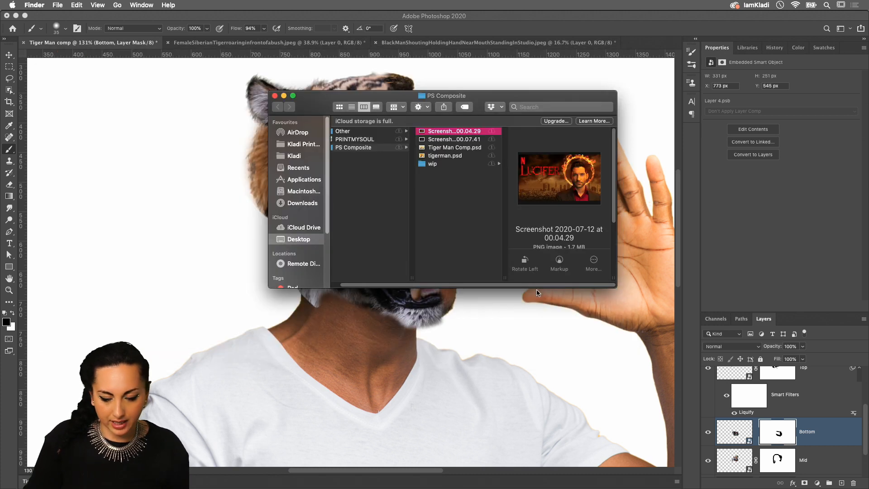
pyautogui.click(275, 96)
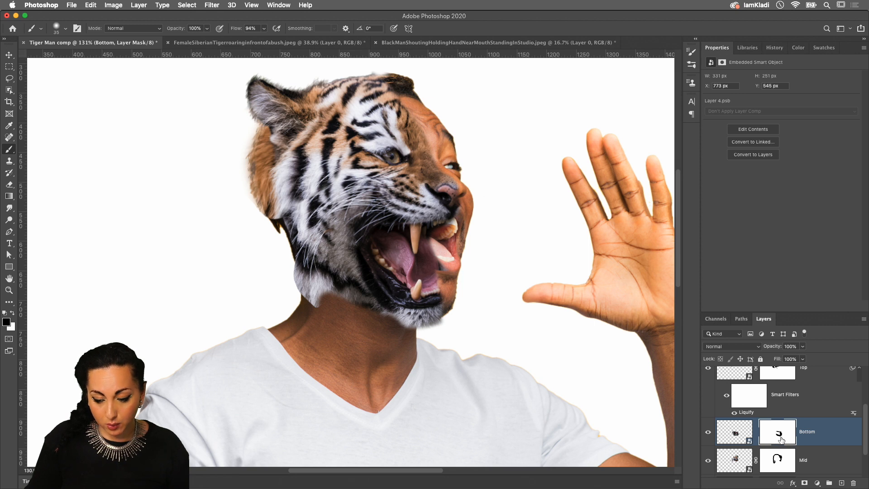
# Warp the Bottom layer's jaw image with a crosswise split at the chin, raising the split point and the grid's outer edge and lower corner.
pyautogui.click(739, 434)
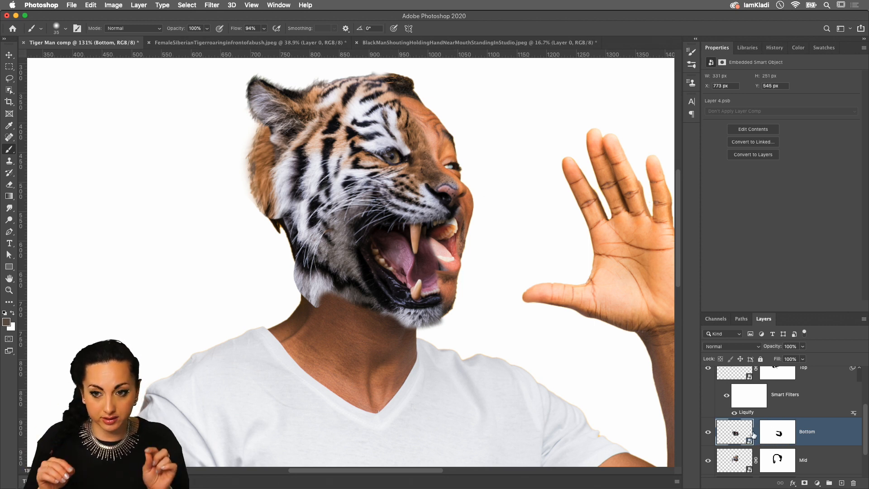
pyautogui.press('super+t')
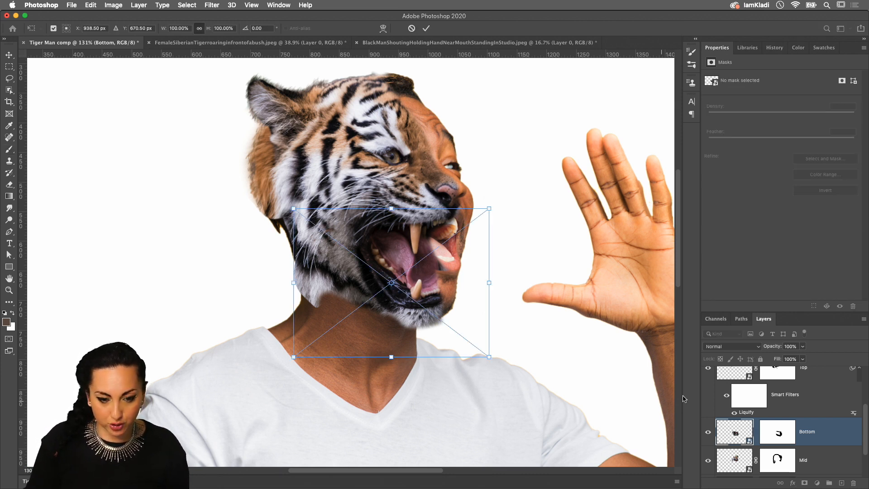
pyautogui.click(383, 28)
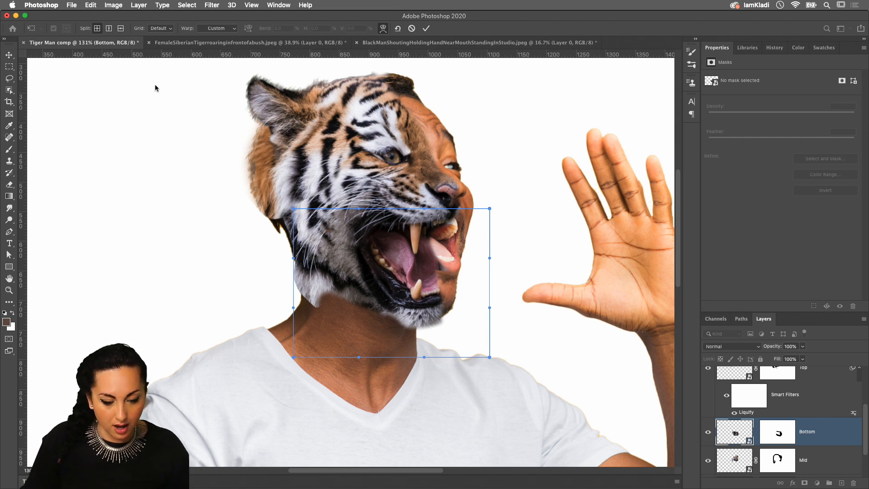
pyautogui.click(425, 305)
pyautogui.moveTo(425, 306)
pyautogui.mouseDown()
pyautogui.moveTo(432, 300)
pyautogui.moveTo(426, 289)
pyautogui.mouseUp()
pyautogui.moveTo(492, 309); pyautogui.dragTo(486, 280)
pyautogui.moveTo(489, 359); pyautogui.dragTo(488, 348)
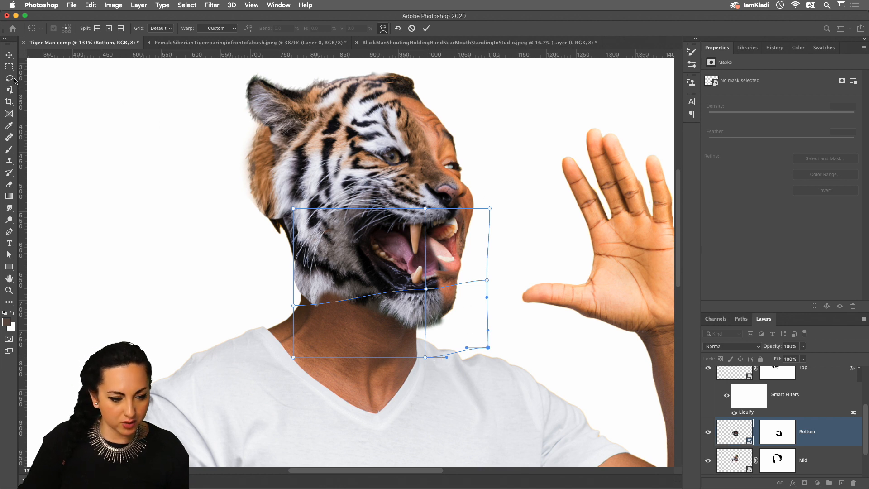
# Add a second crosswise split to the jaw warp near the lip, nudge its point outward and upward, and apply the warp.
pyautogui.click(97, 28)
pyautogui.click(436, 286)
pyautogui.moveTo(433, 285)
pyautogui.mouseDown()
pyautogui.moveTo(442, 277)
pyautogui.moveTo(444, 288)
pyautogui.mouseUp()
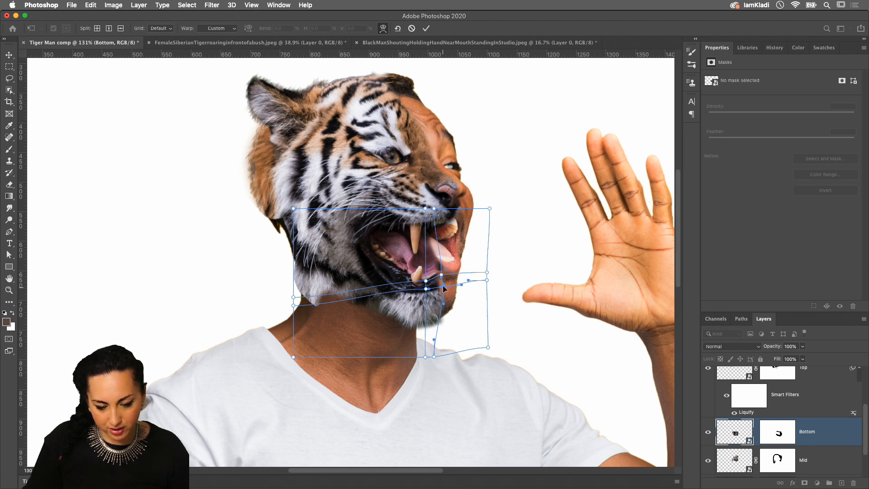
pyautogui.click(441, 275)
pyautogui.press('Return')
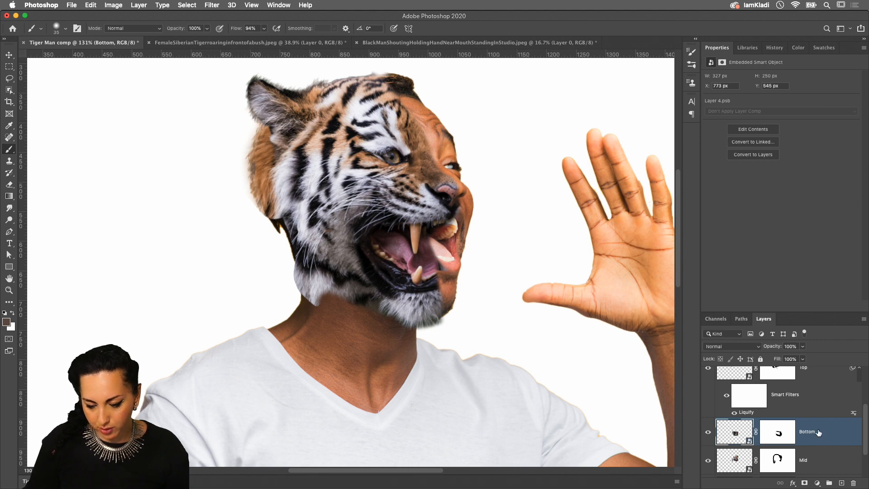
# Try to free-transform the Bottom layer's jaw while its mask is linked.
pyautogui.press('super+t')
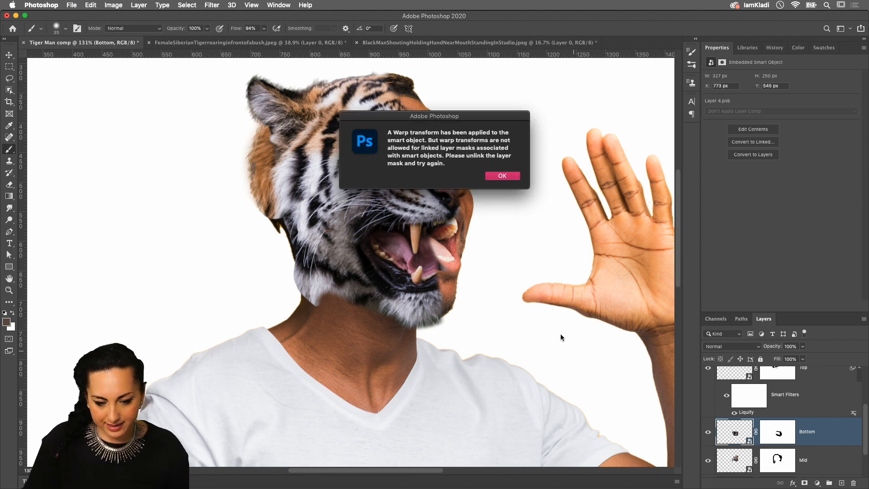
pyautogui.click(501, 177)
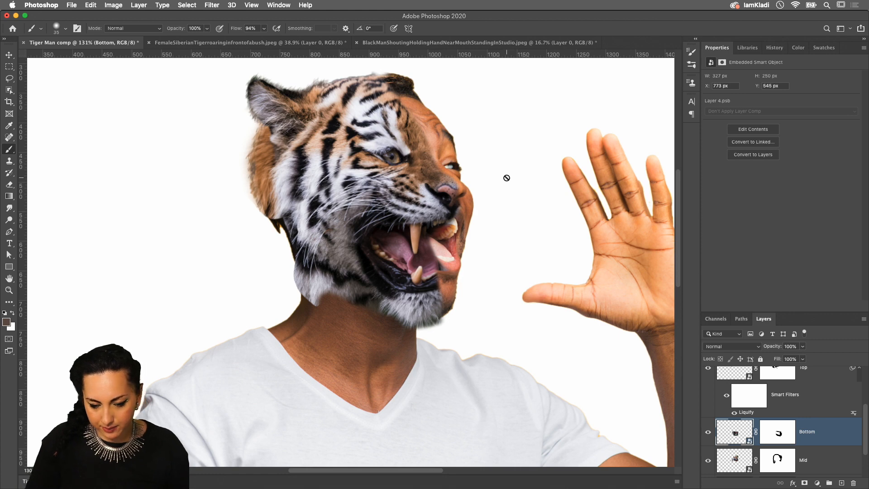
pyautogui.press('super+t')
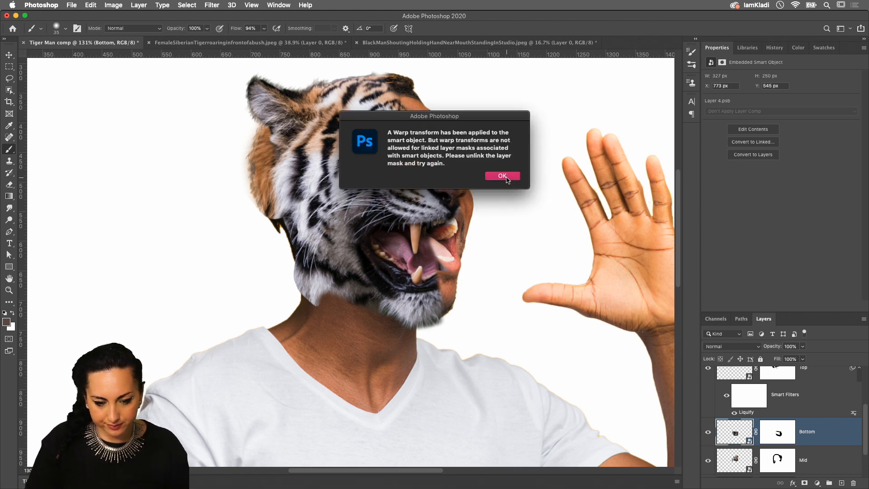
pyautogui.click(503, 176)
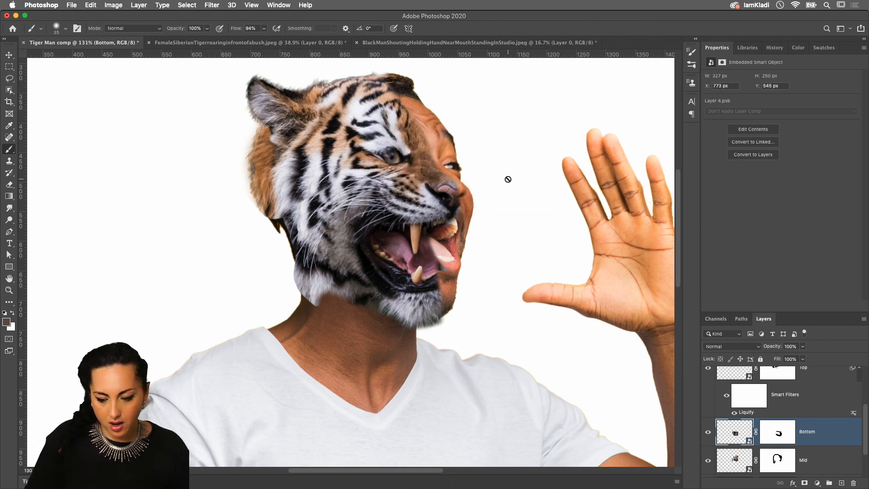
# Group the Mid, Bottom and Top layers together.
pyautogui.scroll(-1, 742, 432)
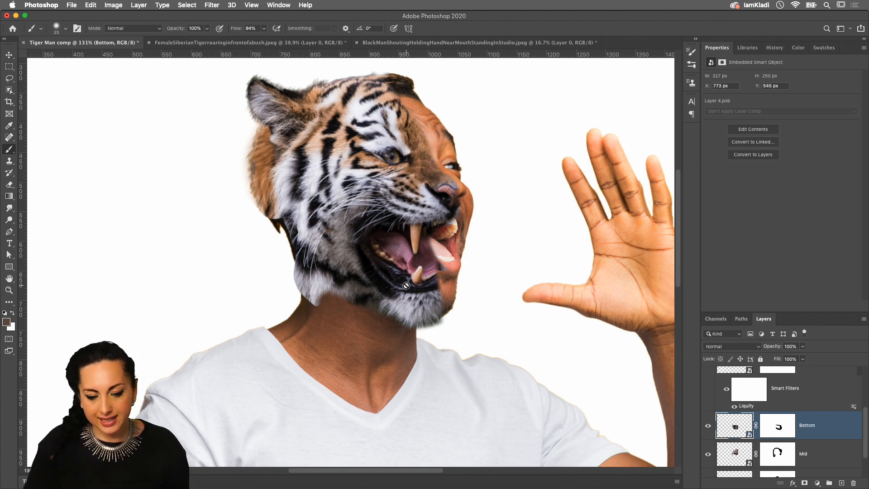
pyautogui.scroll(-3, 406, 285)
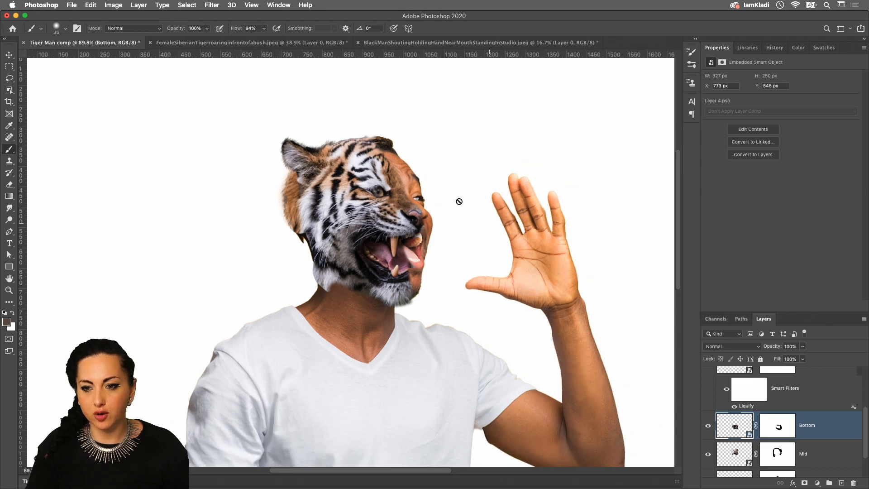
pyautogui.scroll(-2, 459, 201)
pyautogui.scroll(1, 459, 201)
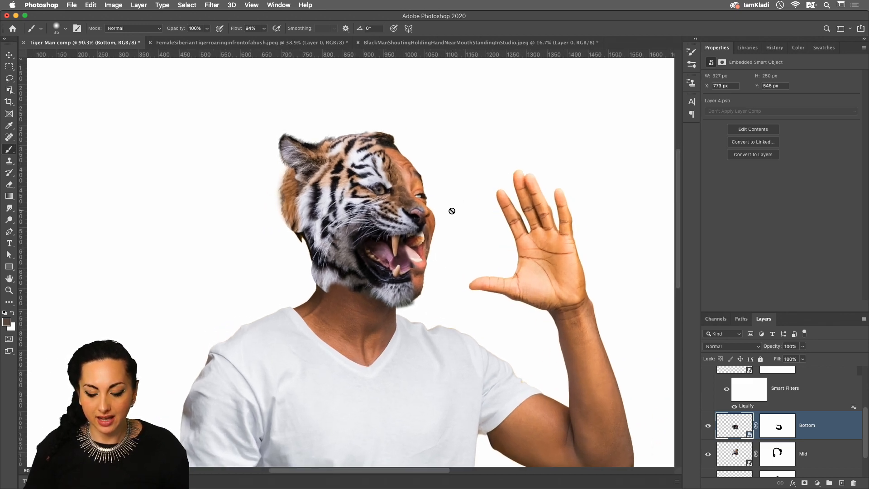
pyautogui.scroll(-2, 831, 455)
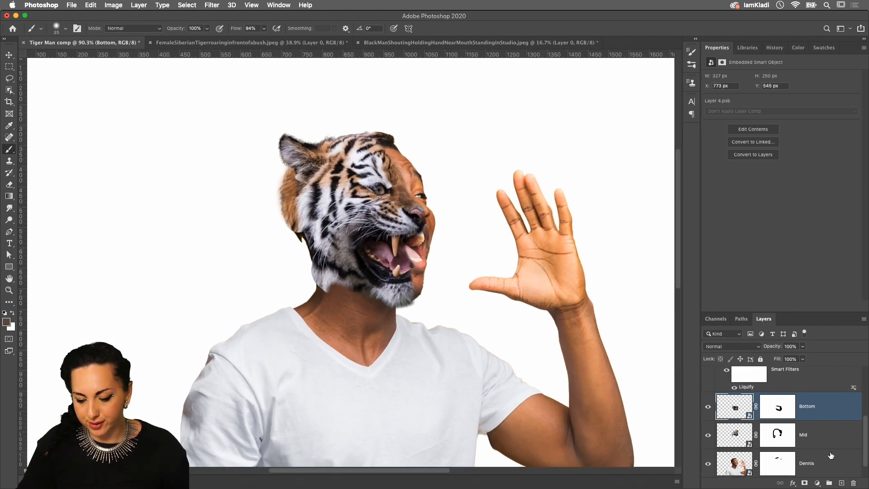
pyautogui.click(829, 442)
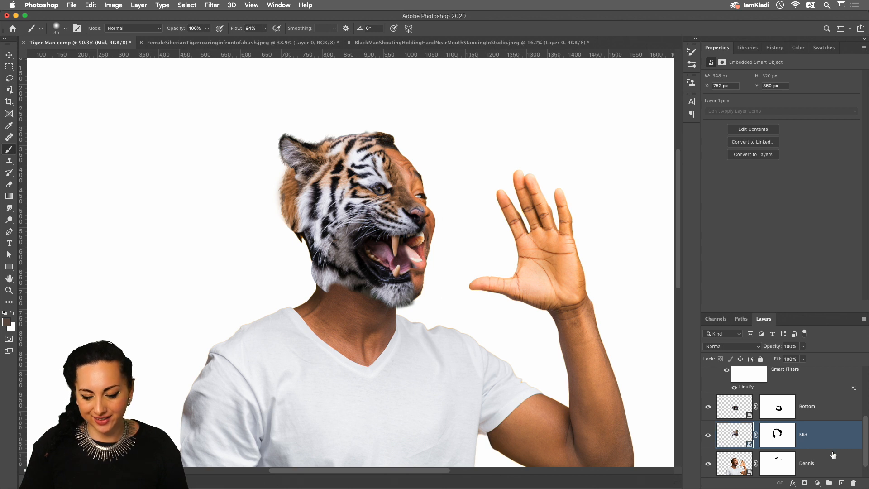
pyautogui.keyDown('shift'); pyautogui.click(825, 418); pyautogui.keyUp('shift')
pyautogui.moveTo(865, 427); pyautogui.dragTo(862, 405)
pyautogui.keyDown('shift'); pyautogui.click(811, 392); pyautogui.keyUp('shift')
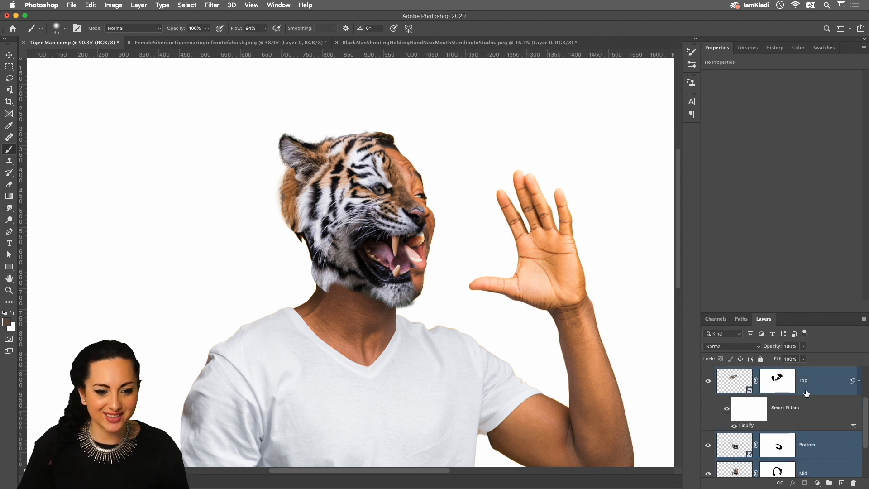
pyautogui.press('super+g')
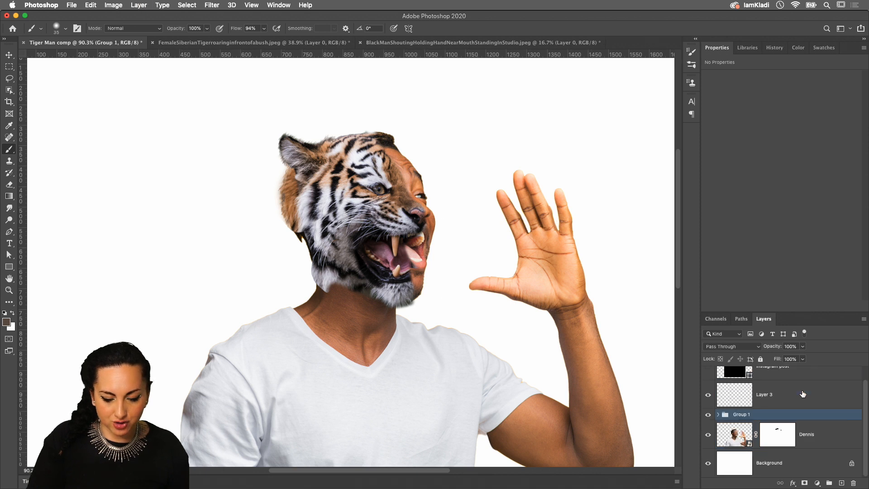
# Rename the new layer group as Tiger.
pyautogui.doubleClick(740, 414)
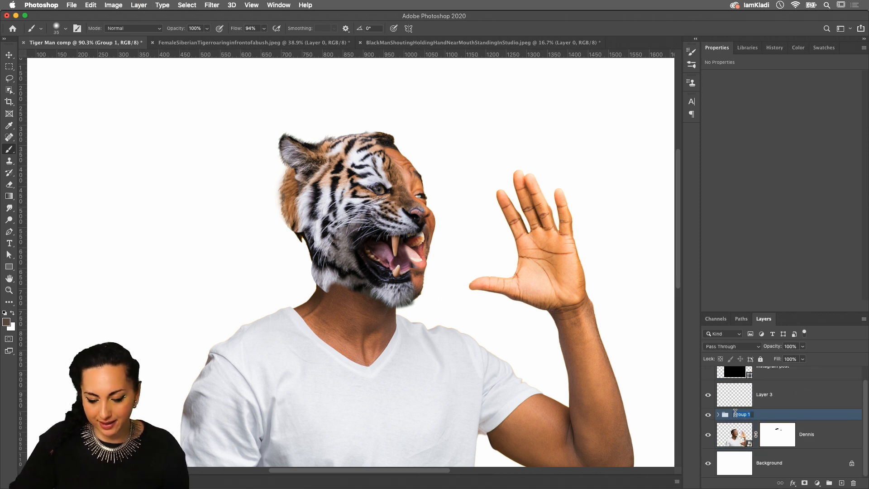
pyautogui.write('T')
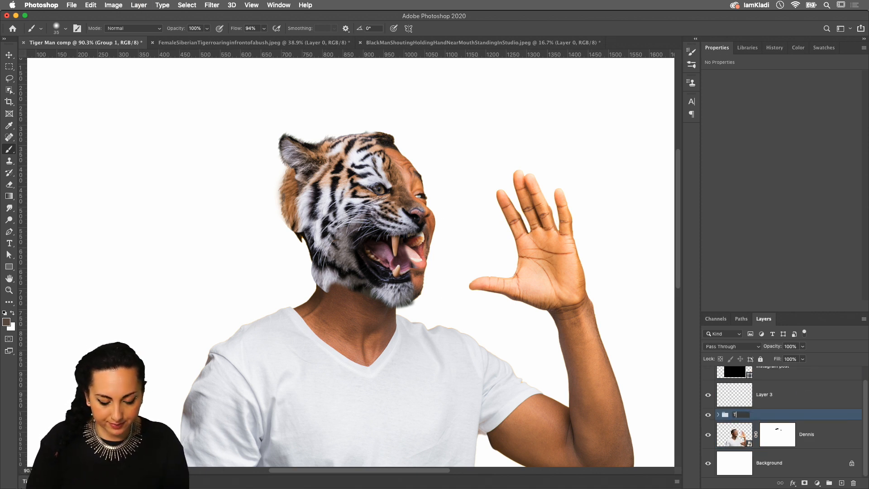
pyautogui.write('iger')
pyautogui.press('Return')
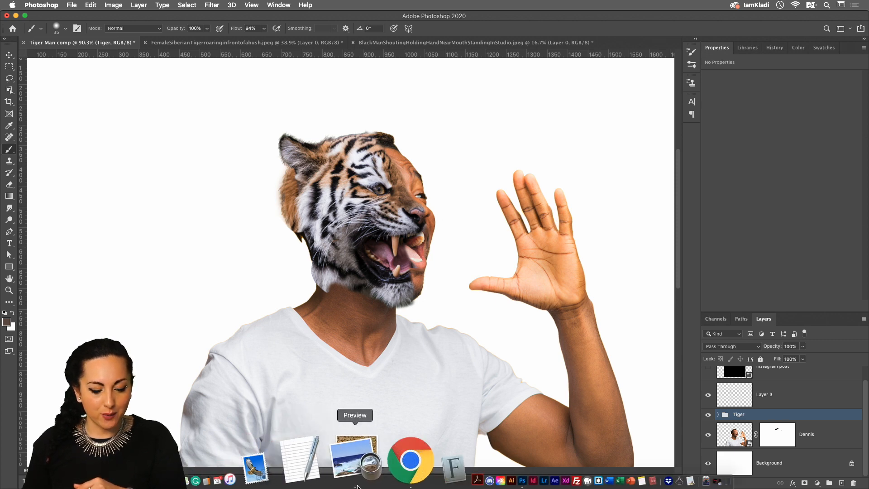
# Switch to Chrome and find the Photoshop Composite stream assets on the iamkladi.com resources page.
pyautogui.click(364, 483)
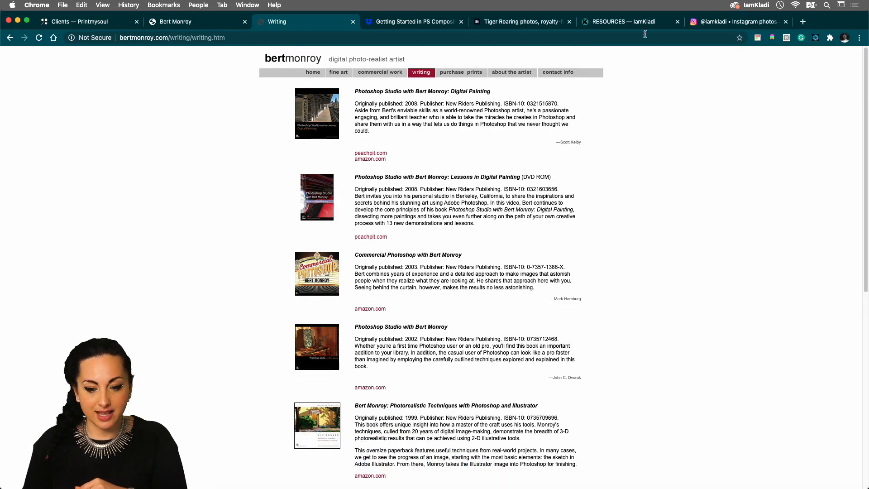
pyautogui.click(624, 22)
pyautogui.scroll(20, 559, 191)
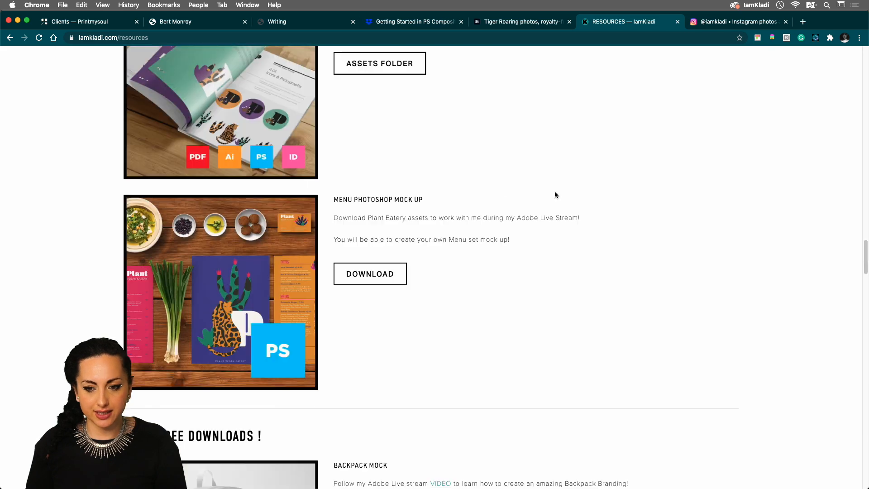
pyautogui.scroll(10, 721, 227)
pyautogui.scroll(-8, 513, 283)
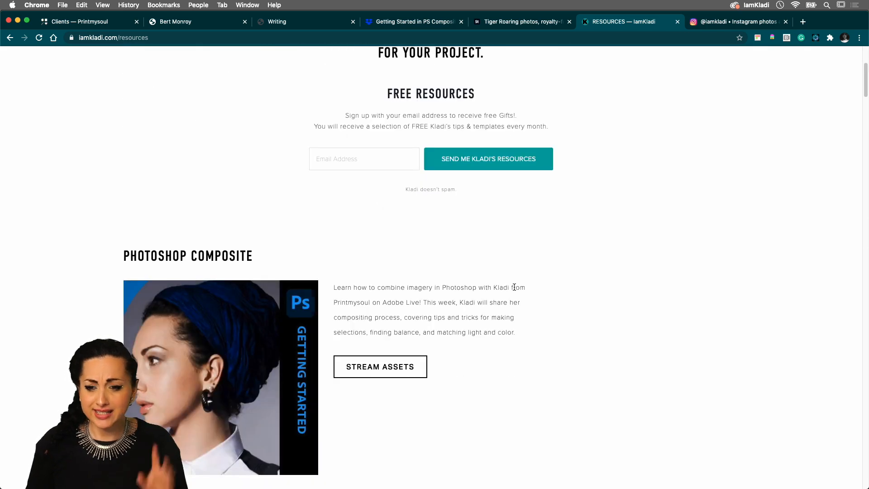
pyautogui.scroll(2, 513, 284)
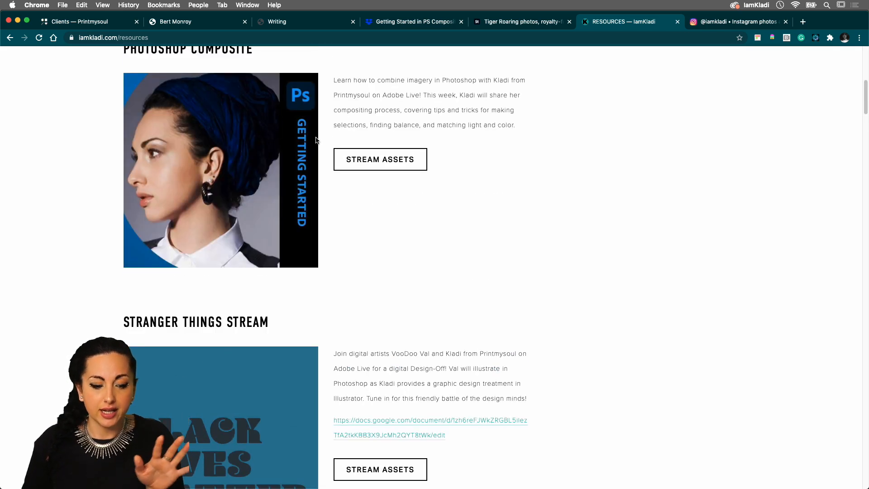
pyautogui.scroll(3, 369, 252)
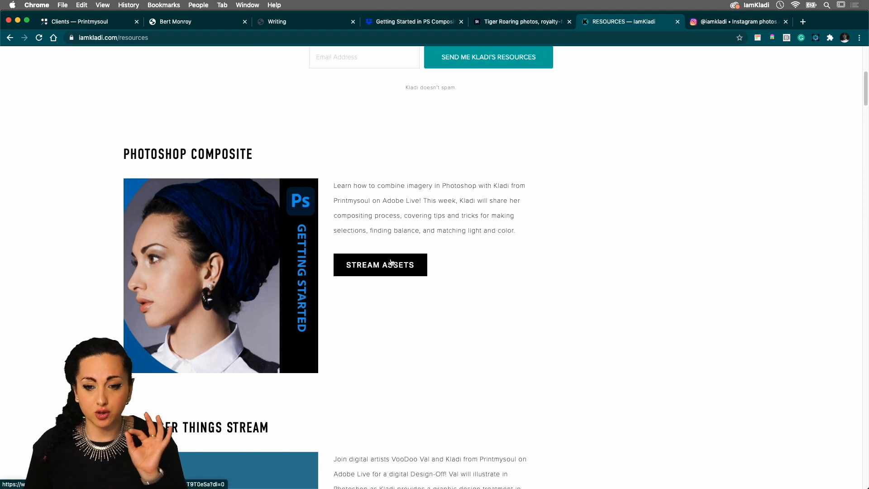